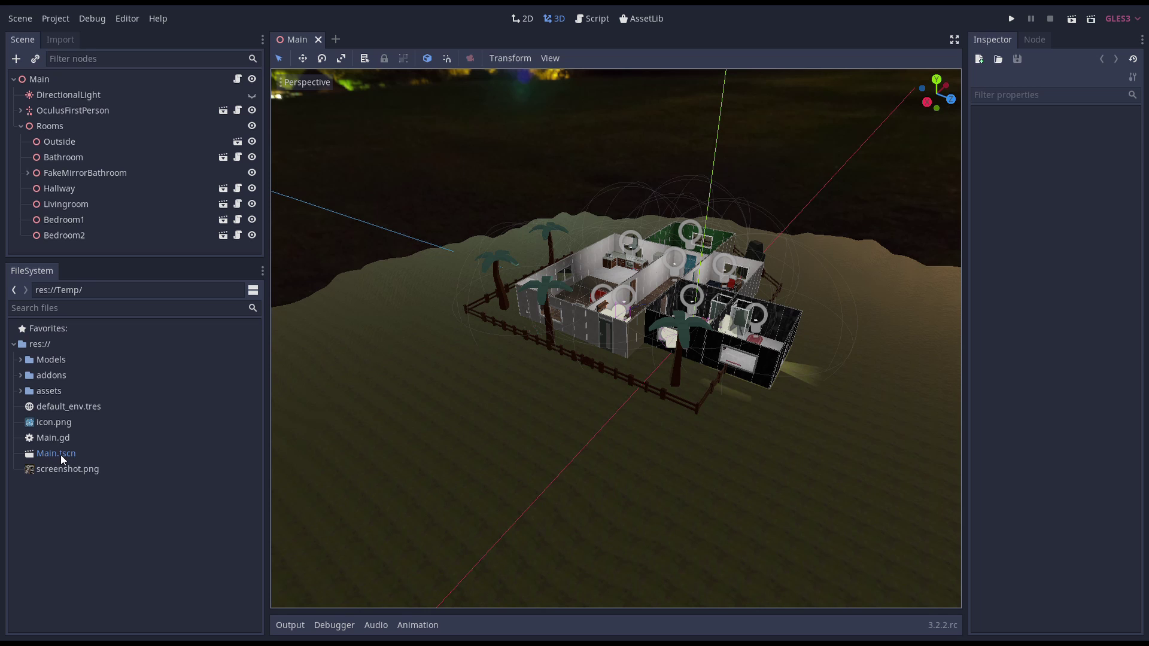
Look through the addons folder and the cc0textures.com texture folders inside assets.
click(22, 375)
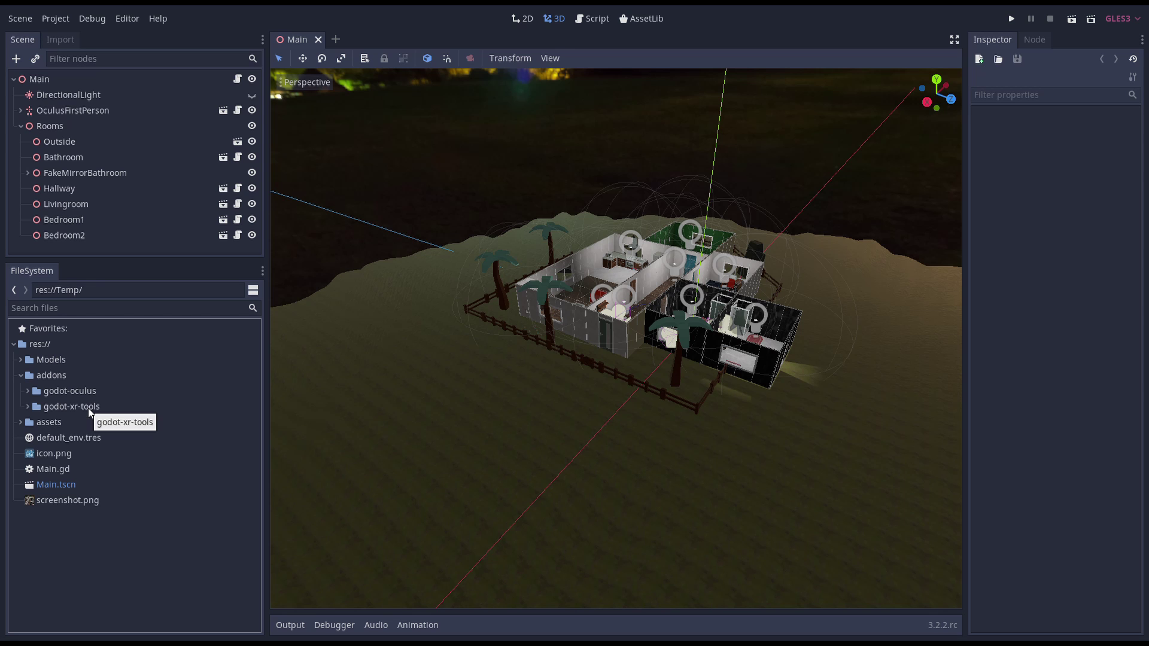
click(21, 424)
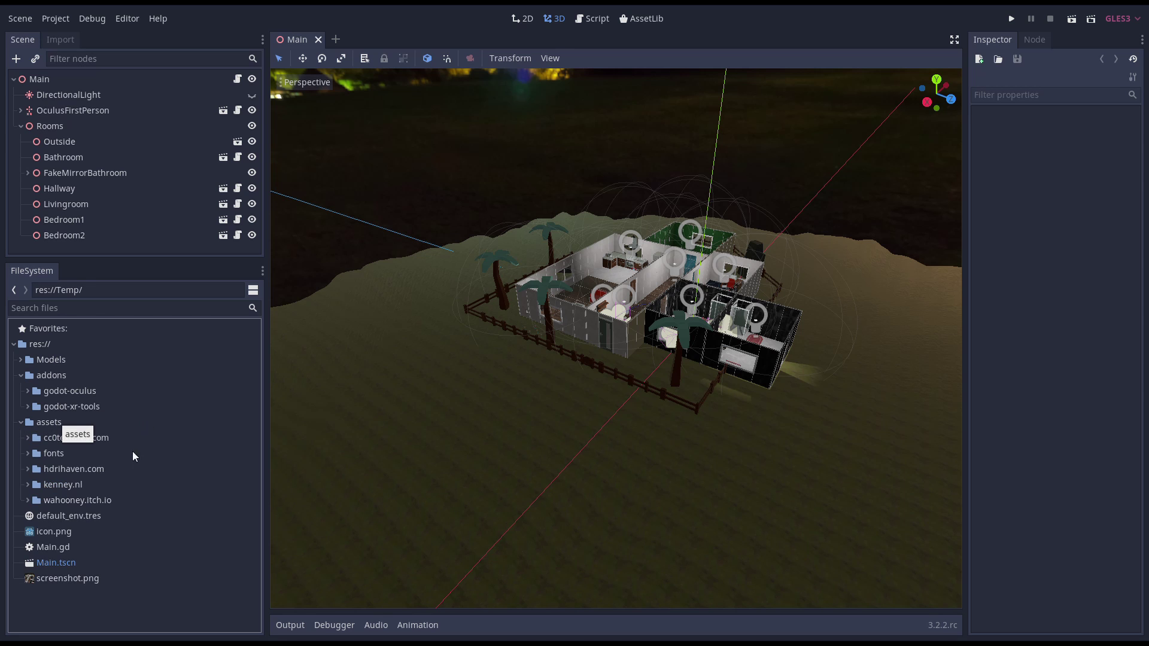
click(28, 438)
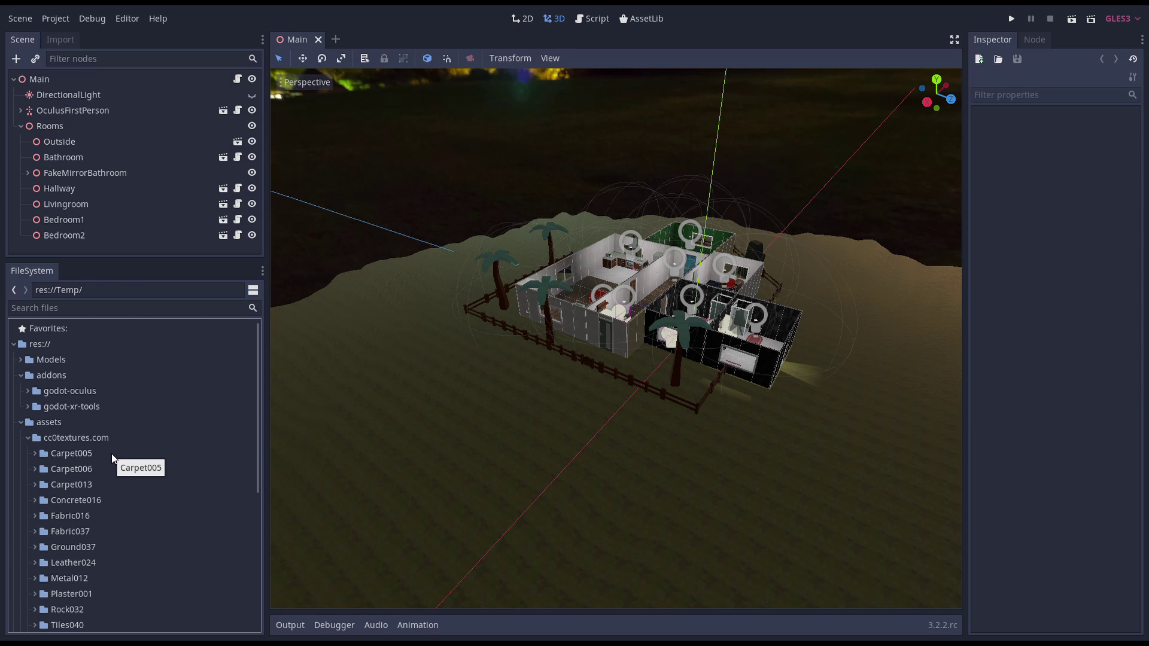
scroll(111, 453, down, 3)
click(28, 362)
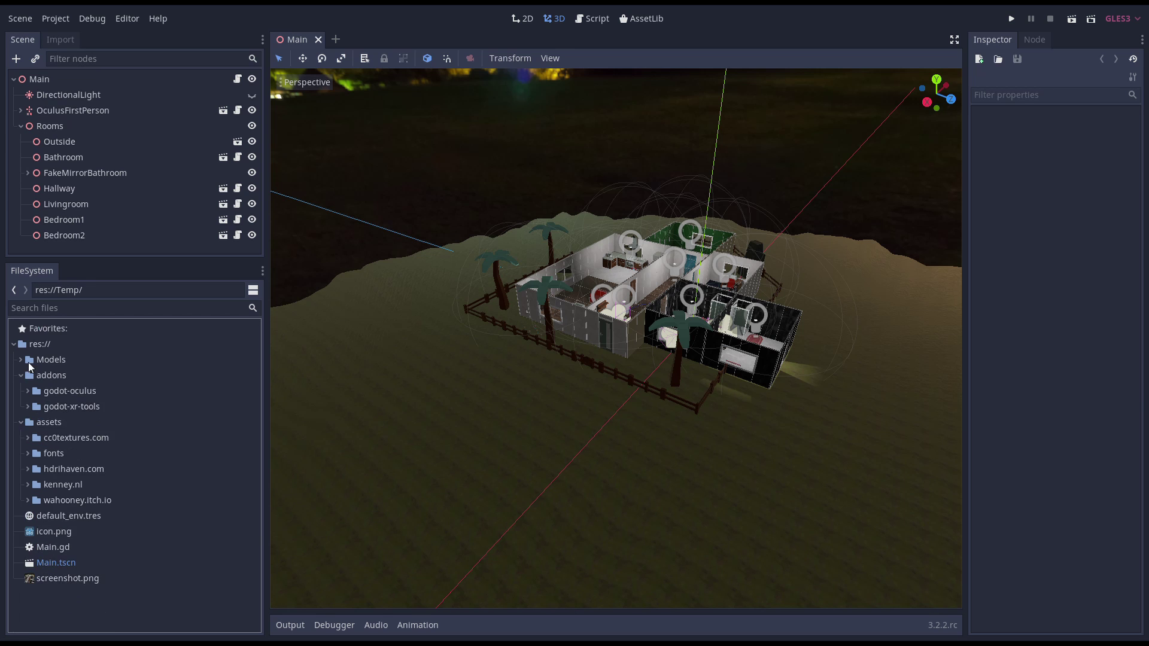
Look at the font files and the hdrihaven.com sky images in the assets folder.
click(26, 457)
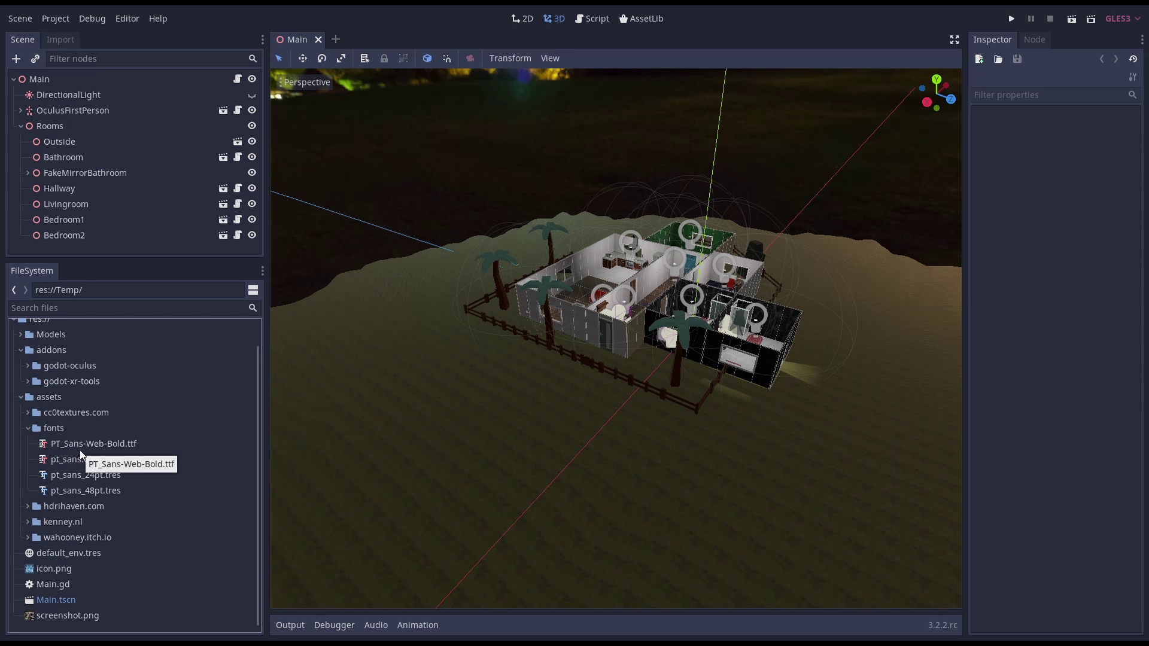
click(28, 428)
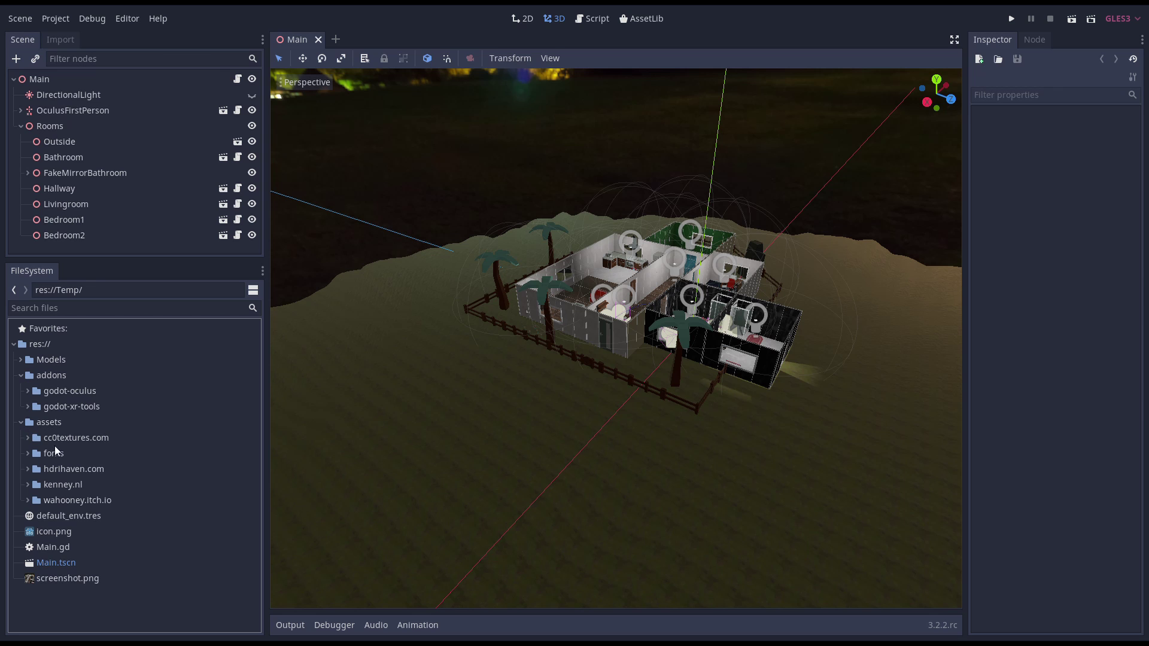
click(26, 469)
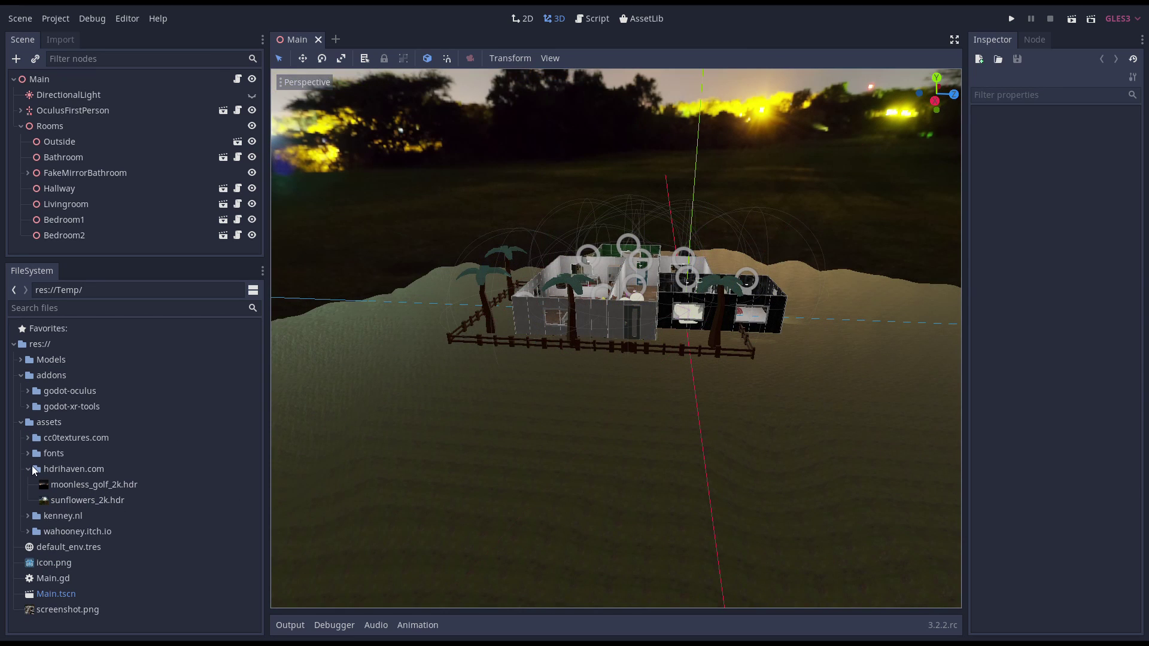
click(27, 469)
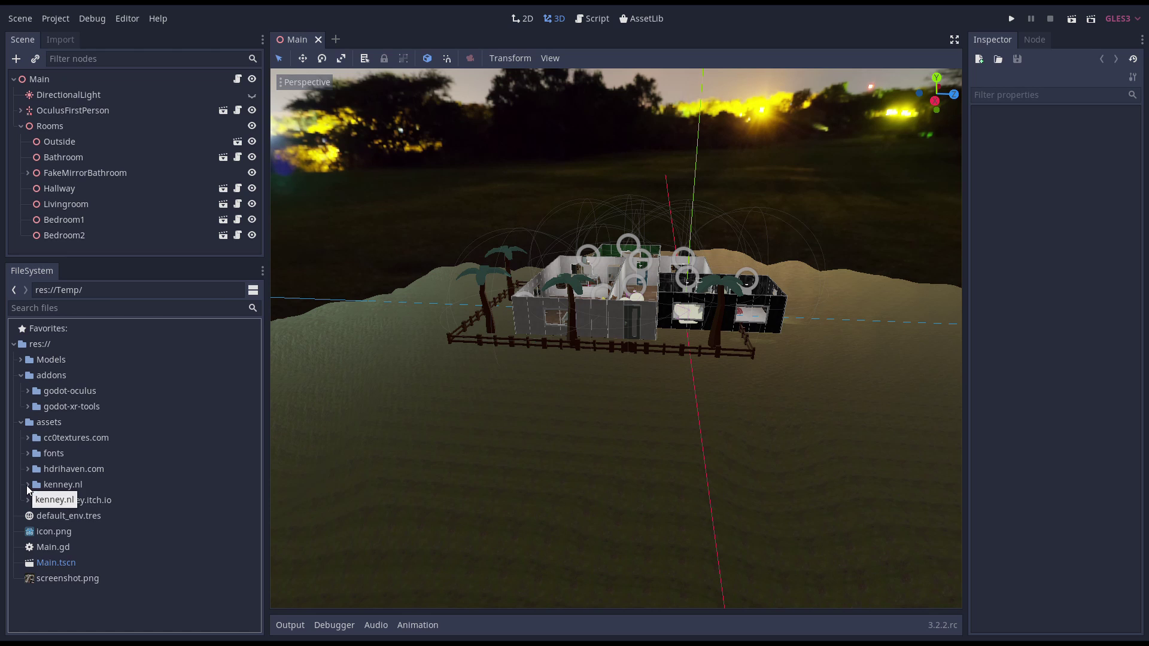
Look at the contents of the kenney.nl and wahooney.itch.io asset folders.
click(27, 486)
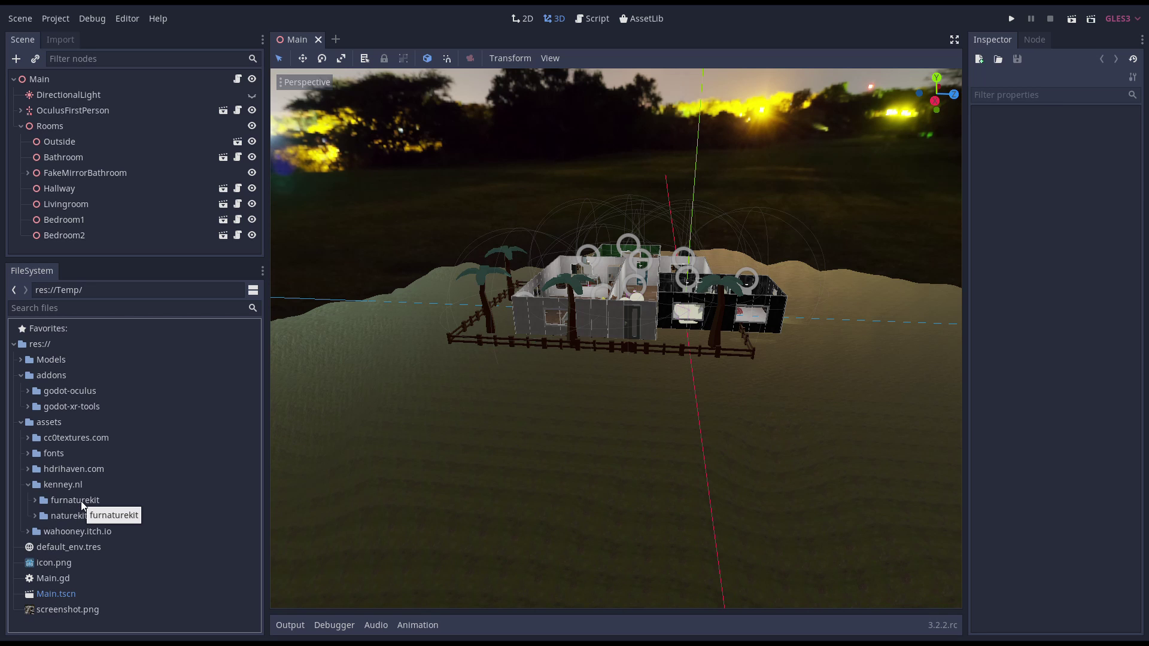
click(28, 484)
click(29, 501)
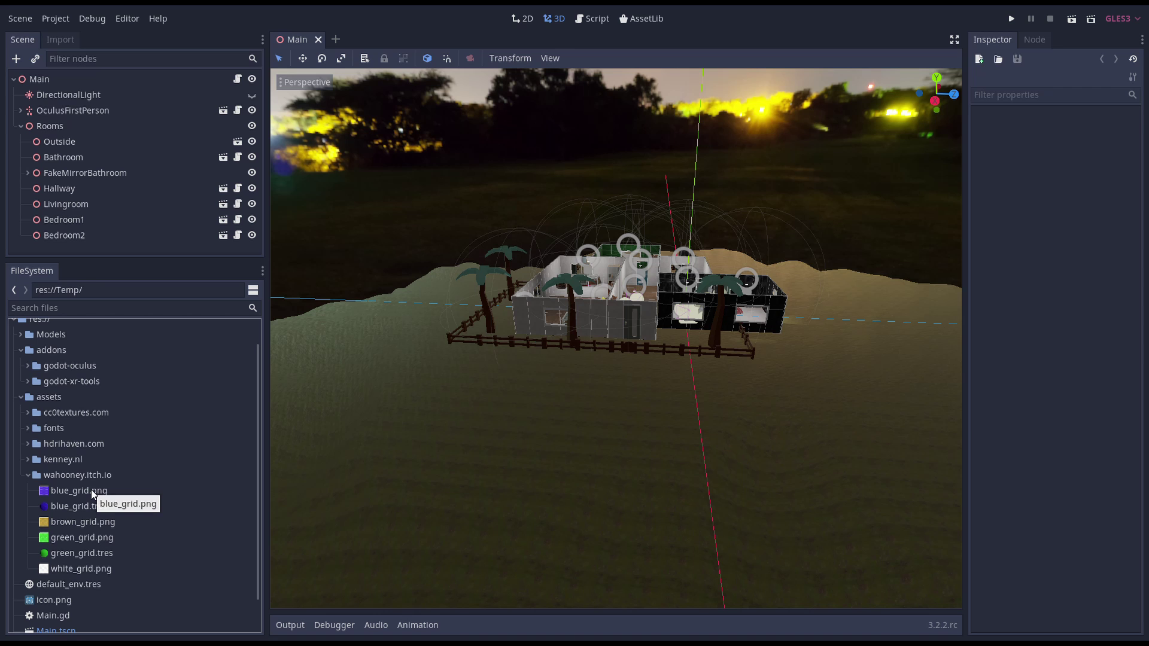
click(29, 476)
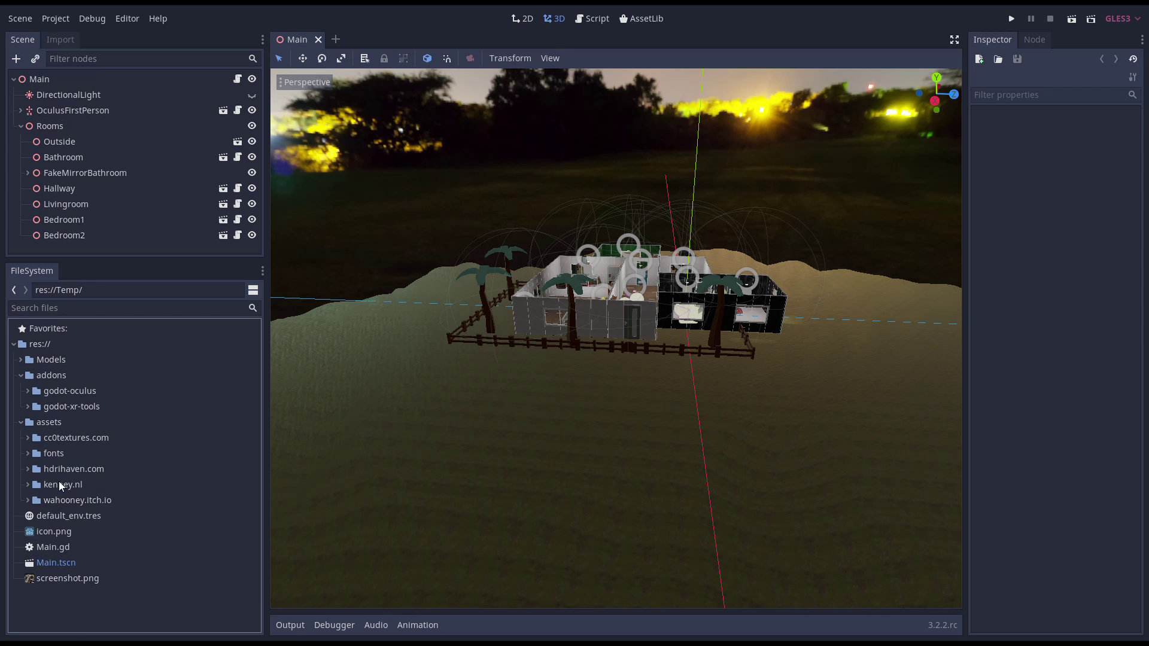
Show the subfolders of Models, and examine the house up close along with the Main scene's node tree.
click(21, 360)
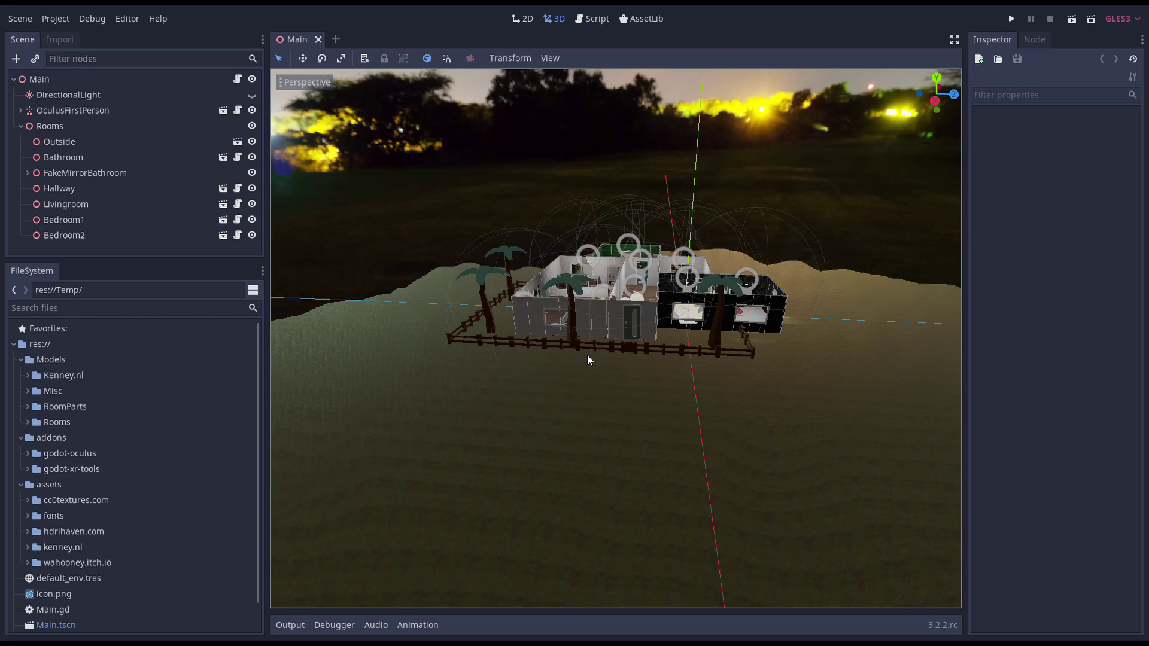
shift+middle_drag(728, 227, 708, 331)
scroll(695, 333, up, 5)
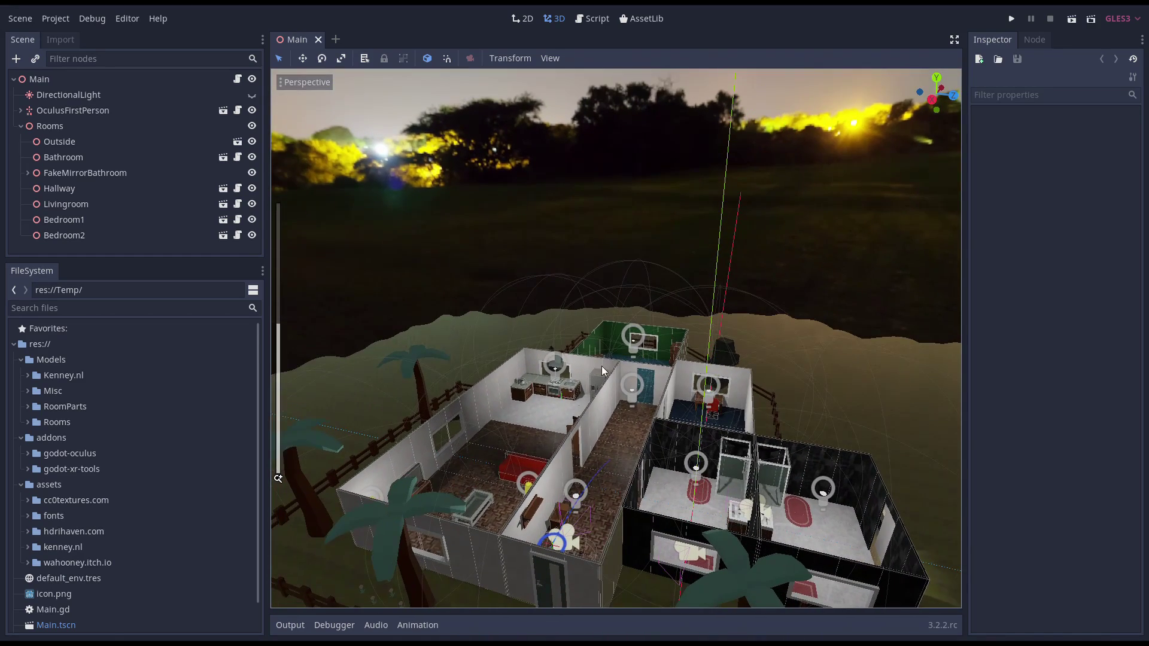
drag(127, 263, 117, 506)
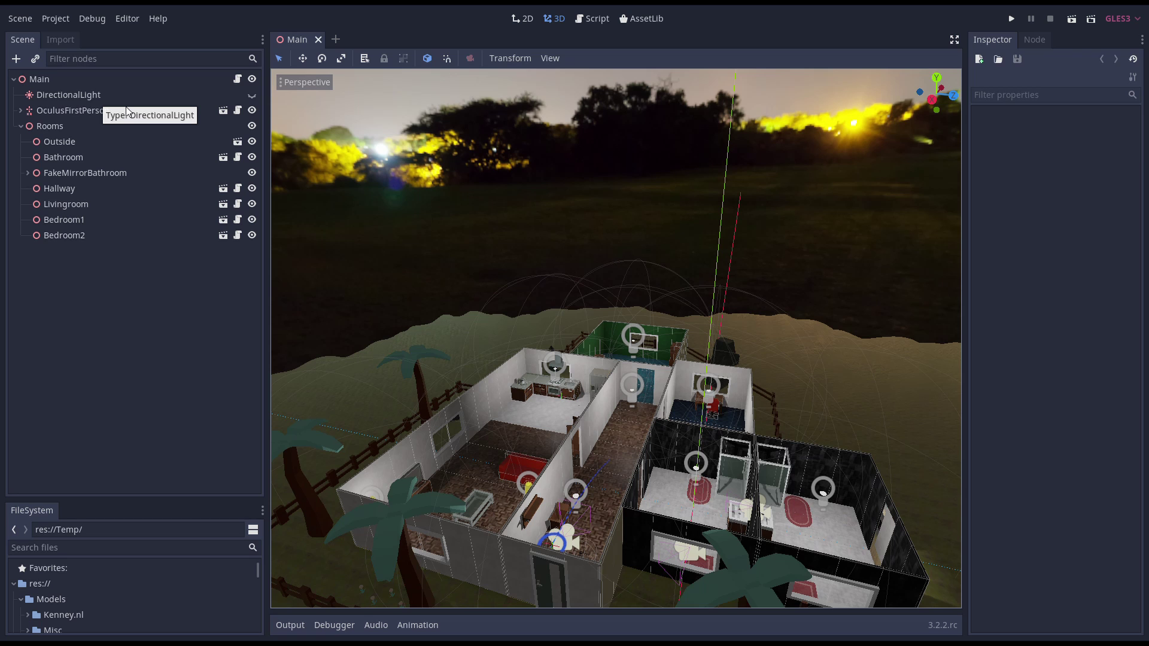
scroll(388, 393, down, 3)
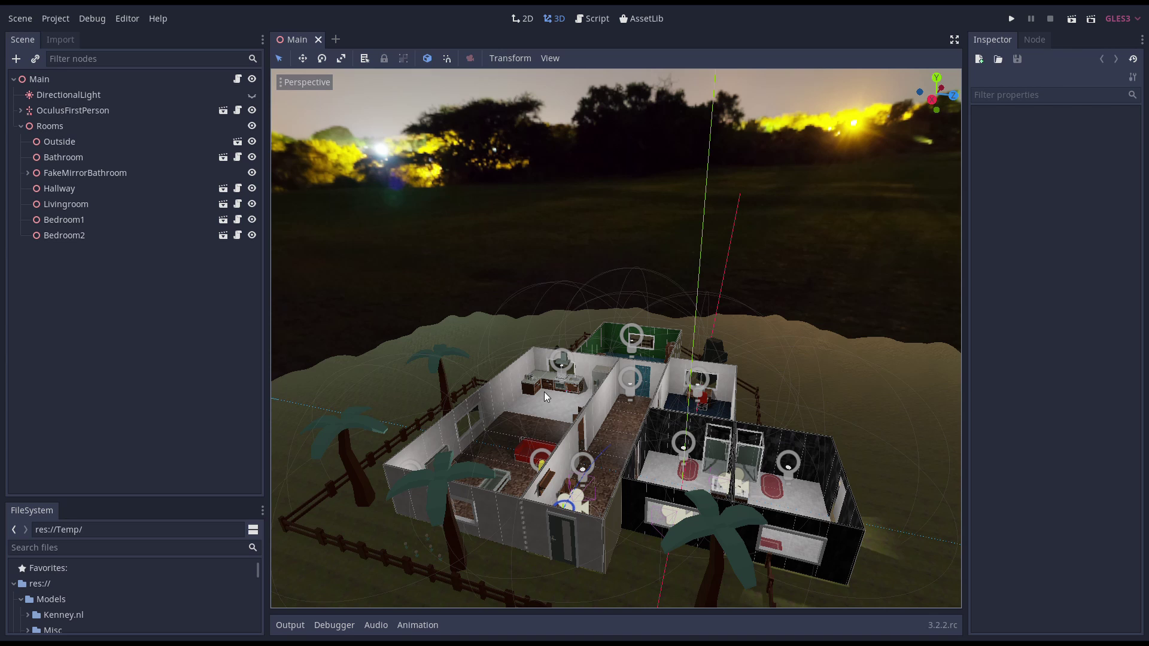
Make more room for the project files and look through the scenes folder of the godot-oculus addon.
drag(135, 501, 141, 322)
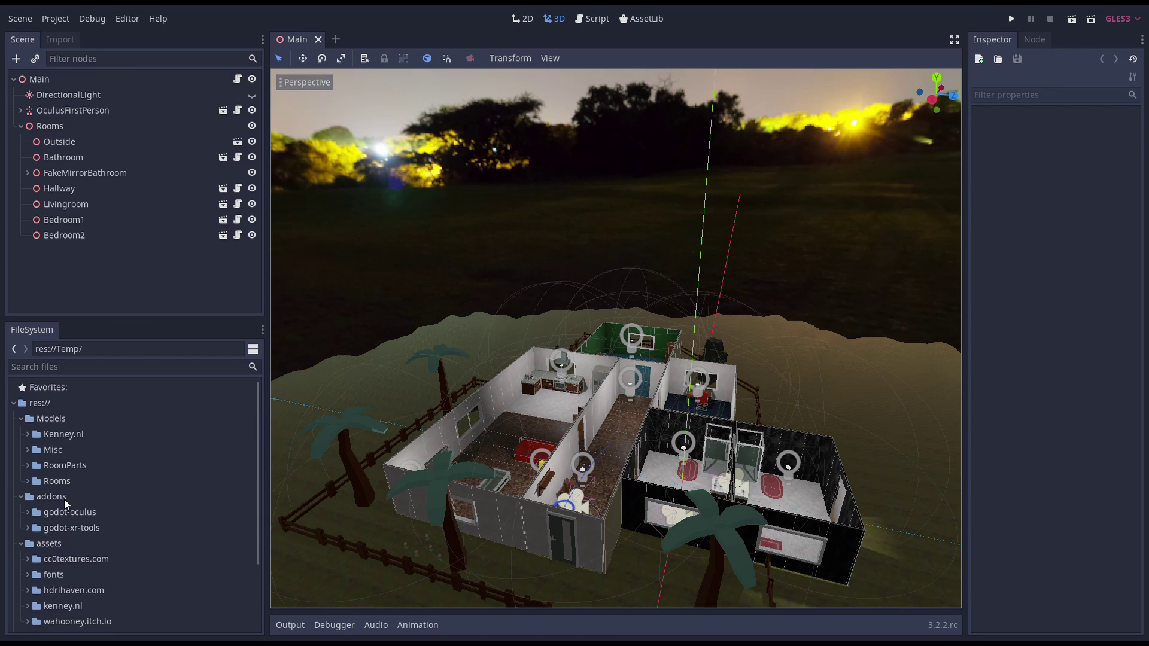
click(29, 514)
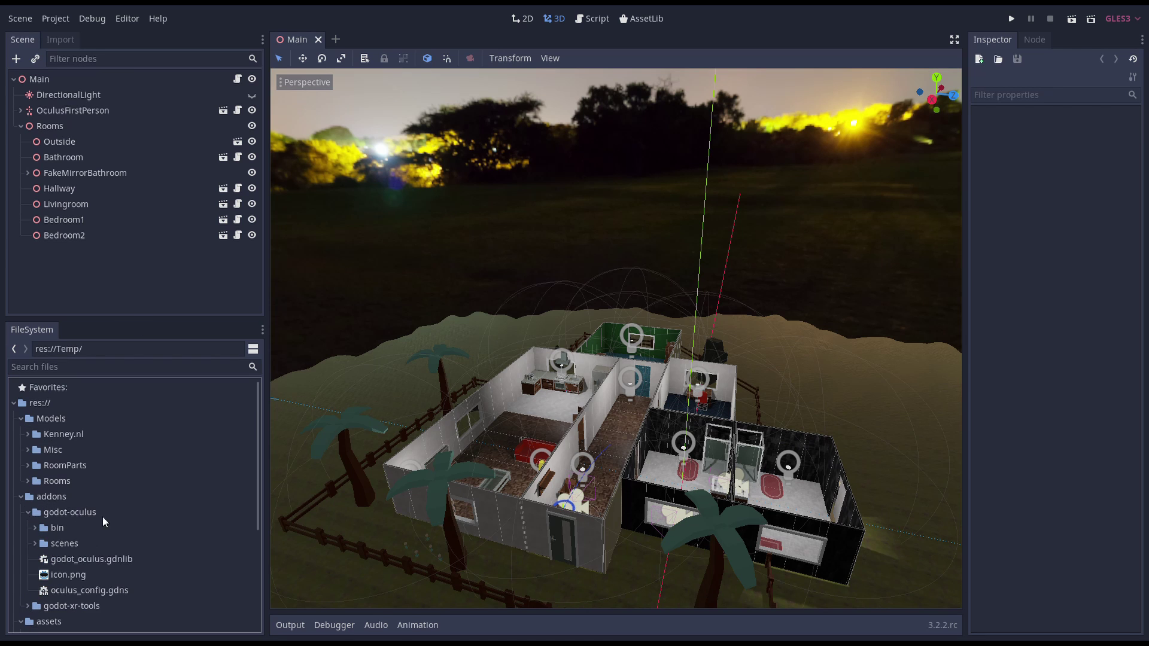
click(34, 544)
scroll(71, 546, down, 2)
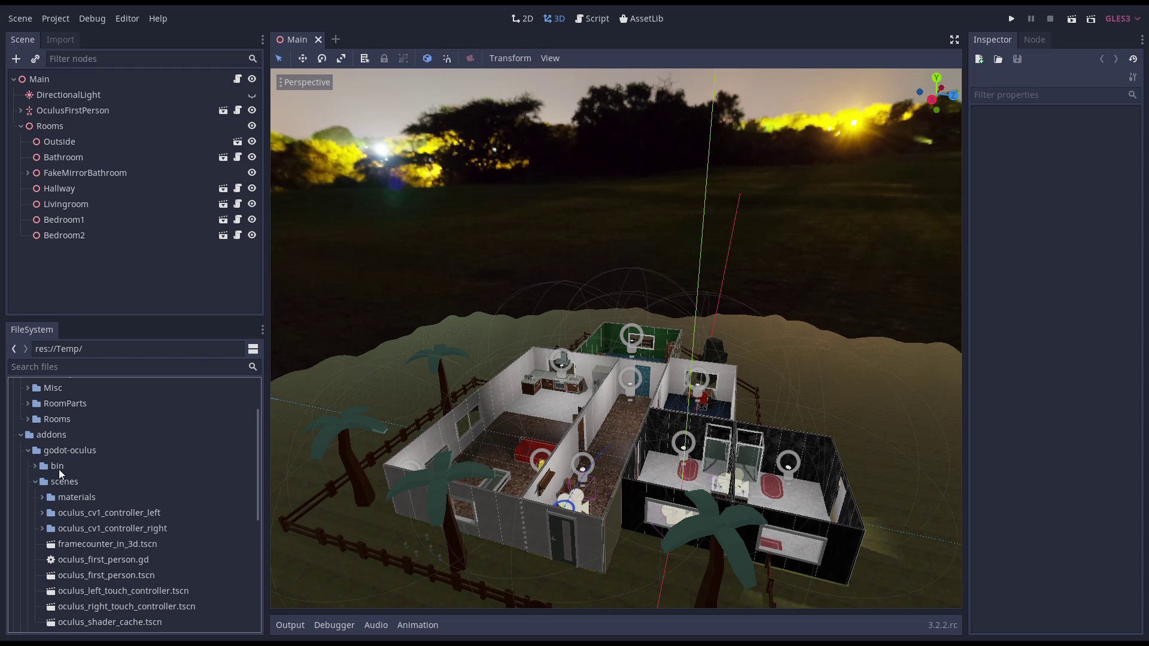
scroll(78, 491, down, 3)
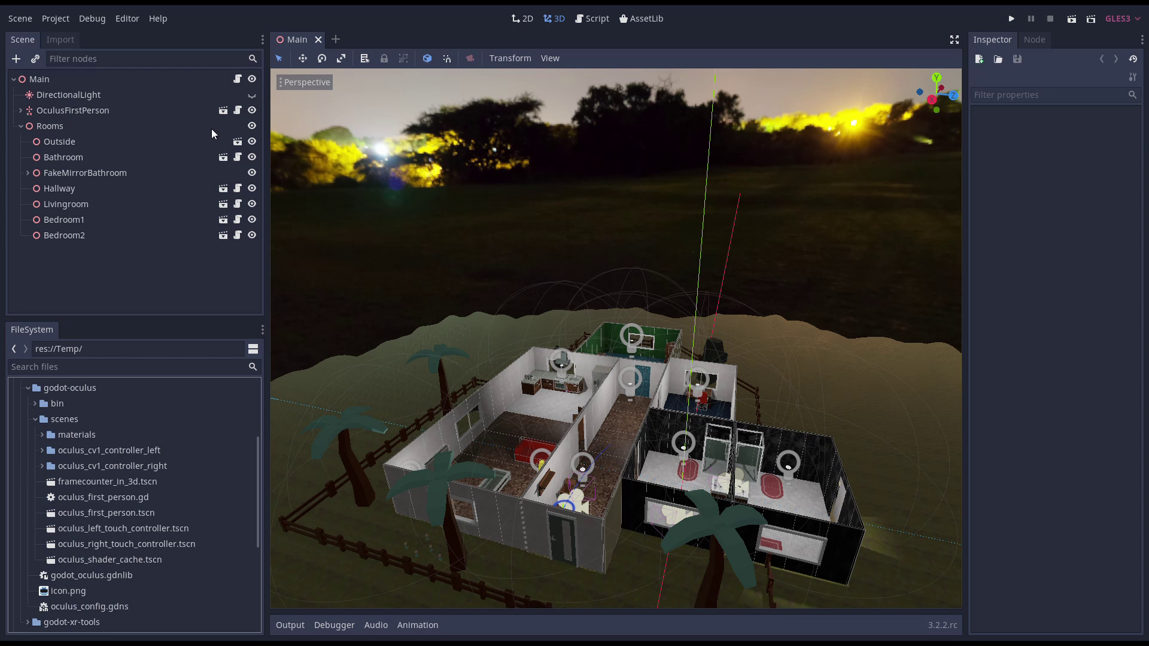
Open the OculusFirstPerson scene, examine its Left_Hand controller node in the 3D view, and close the scene.
click(222, 111)
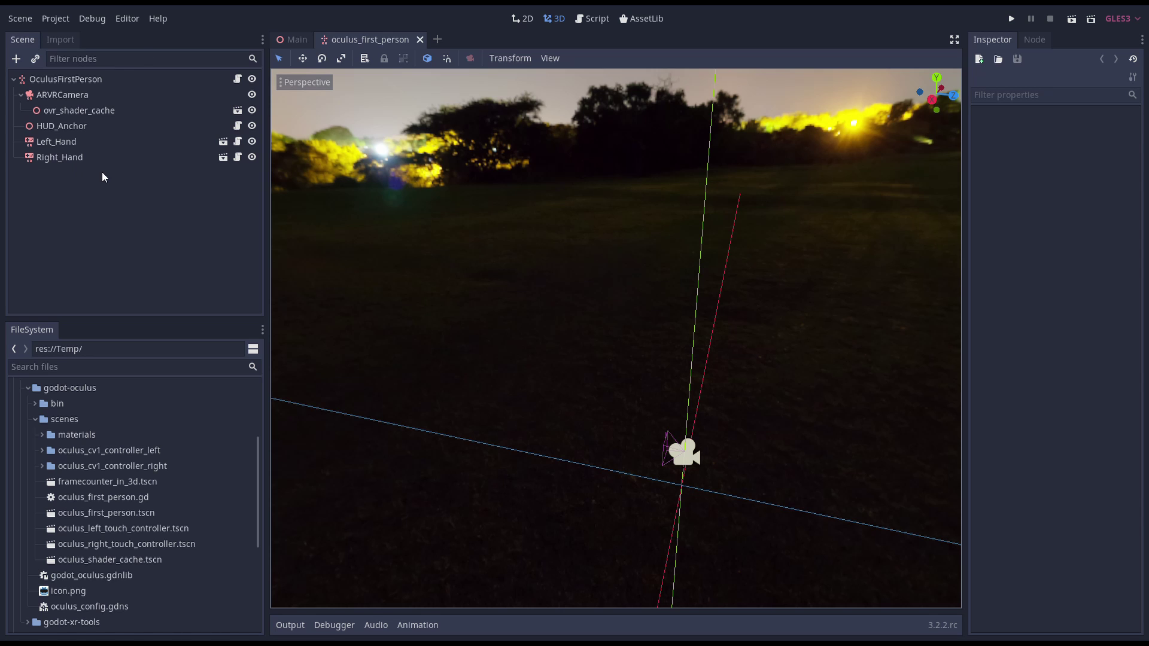
click(118, 140)
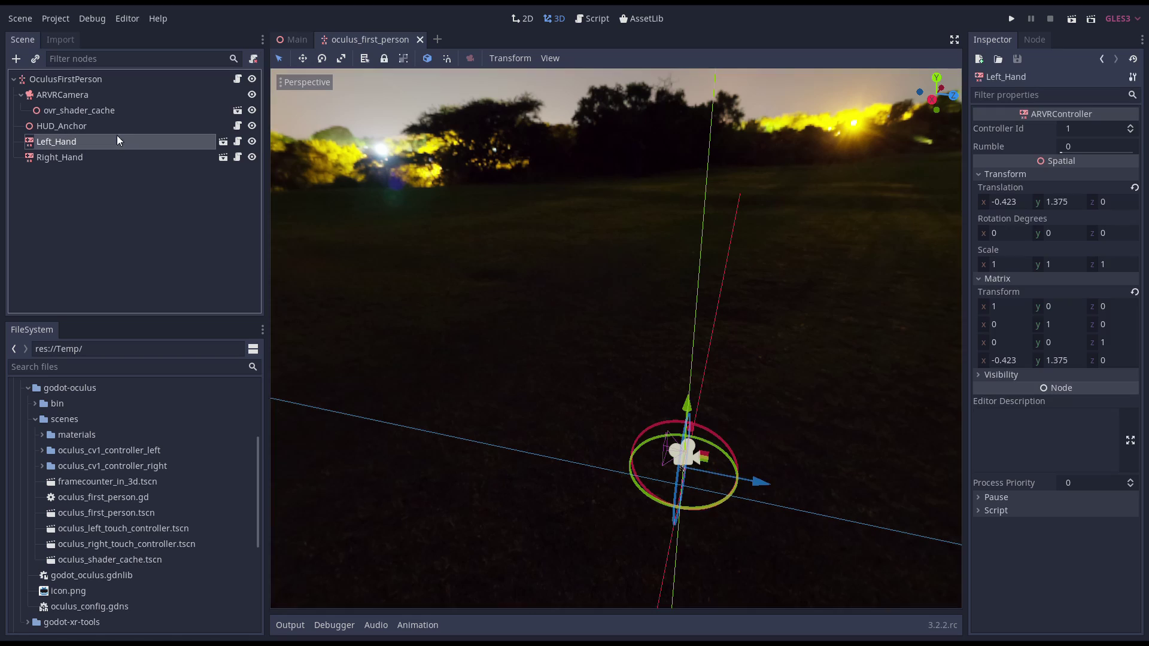
key(f)
scroll(668, 382, up, 2)
middle_drag(661, 392, 638, 327)
scroll(638, 327, up, 1)
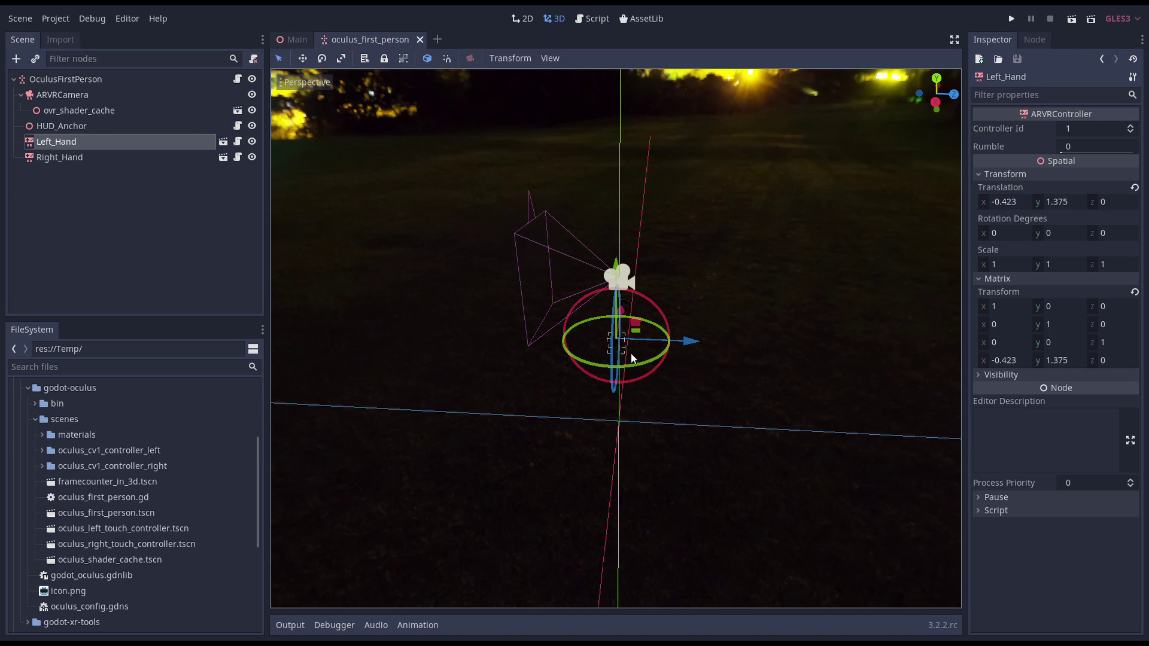
click(420, 39)
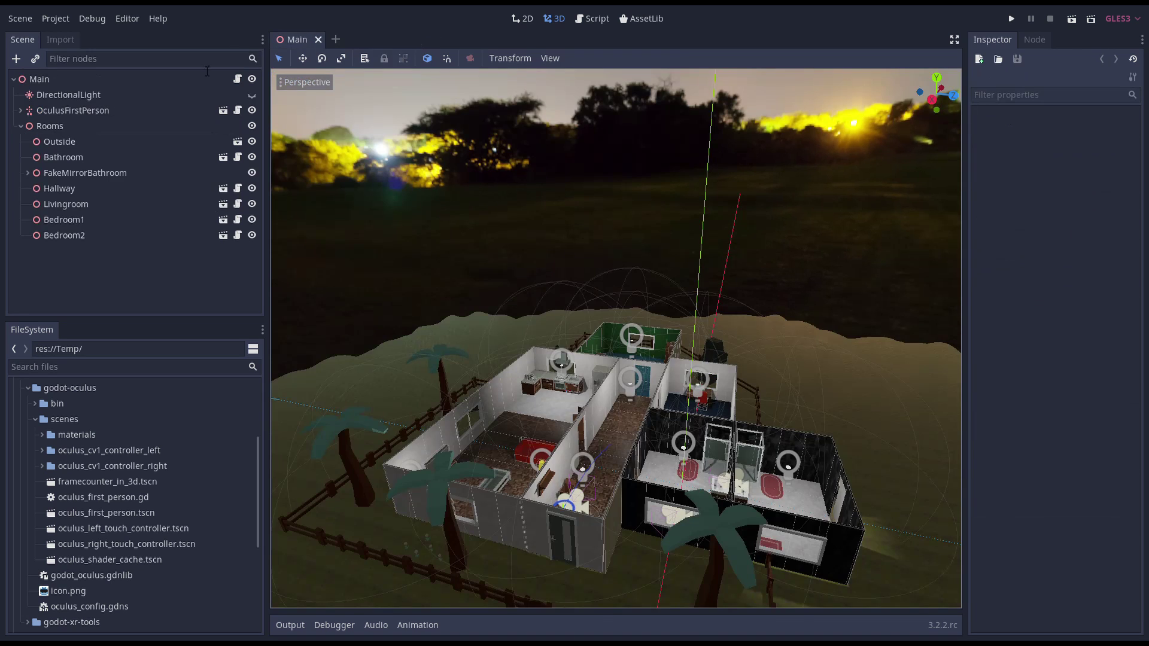
Expand OculusFirstPerson in the Main scene and inspect the properties of the left hand's Function_Teleport node.
click(20, 111)
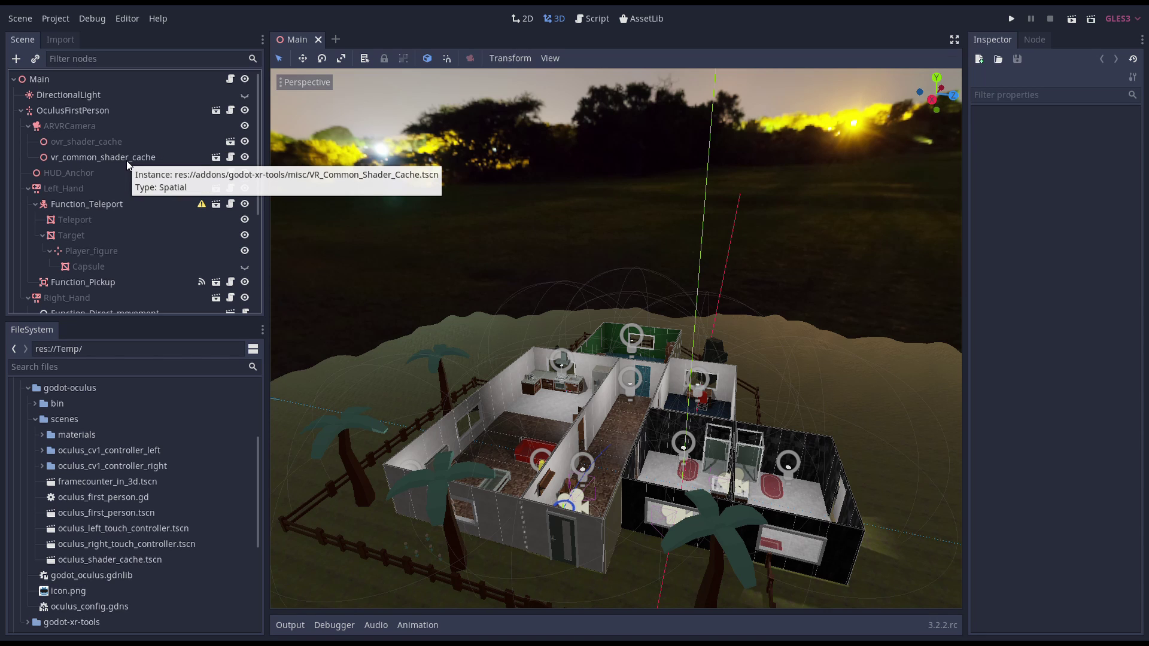
scroll(128, 166, down, 2)
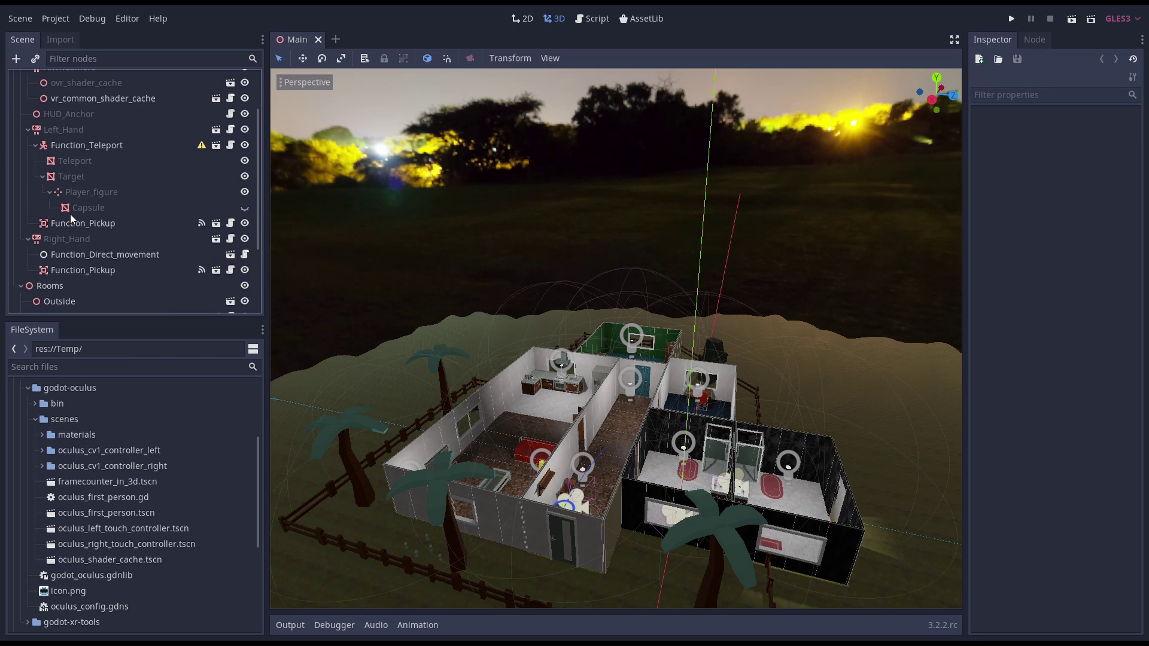
scroll(55, 148, down, 1)
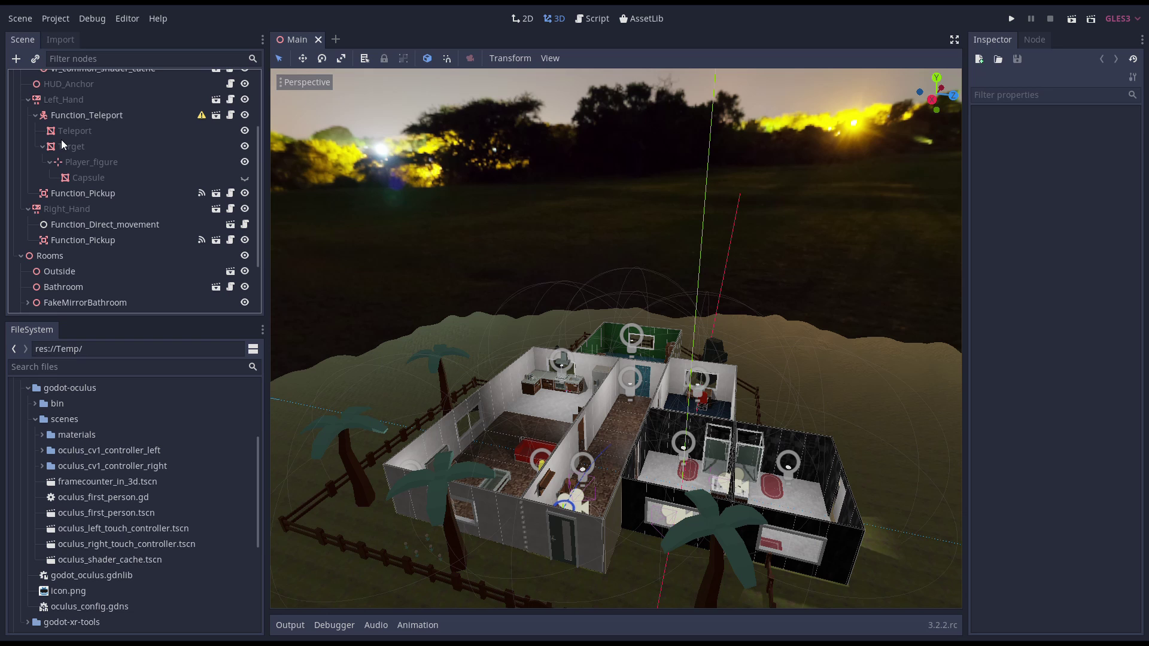
click(69, 116)
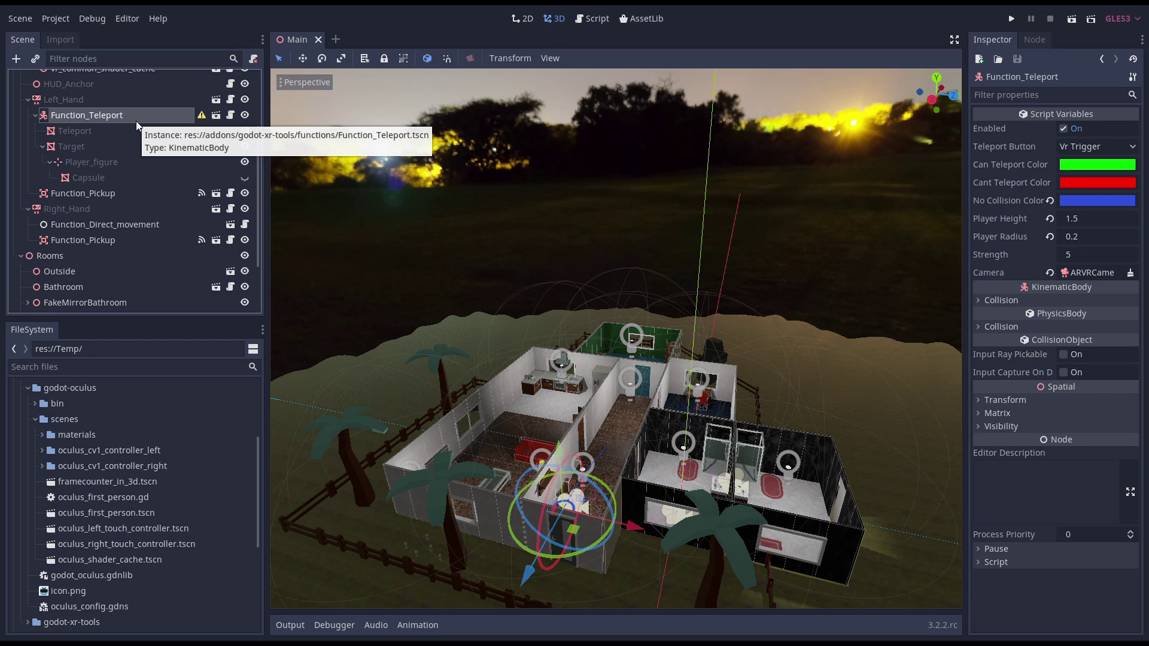
Find Function_Teleport.tscn in the functions folder of the godot-xr-tools addon and select it.
click(28, 388)
click(28, 443)
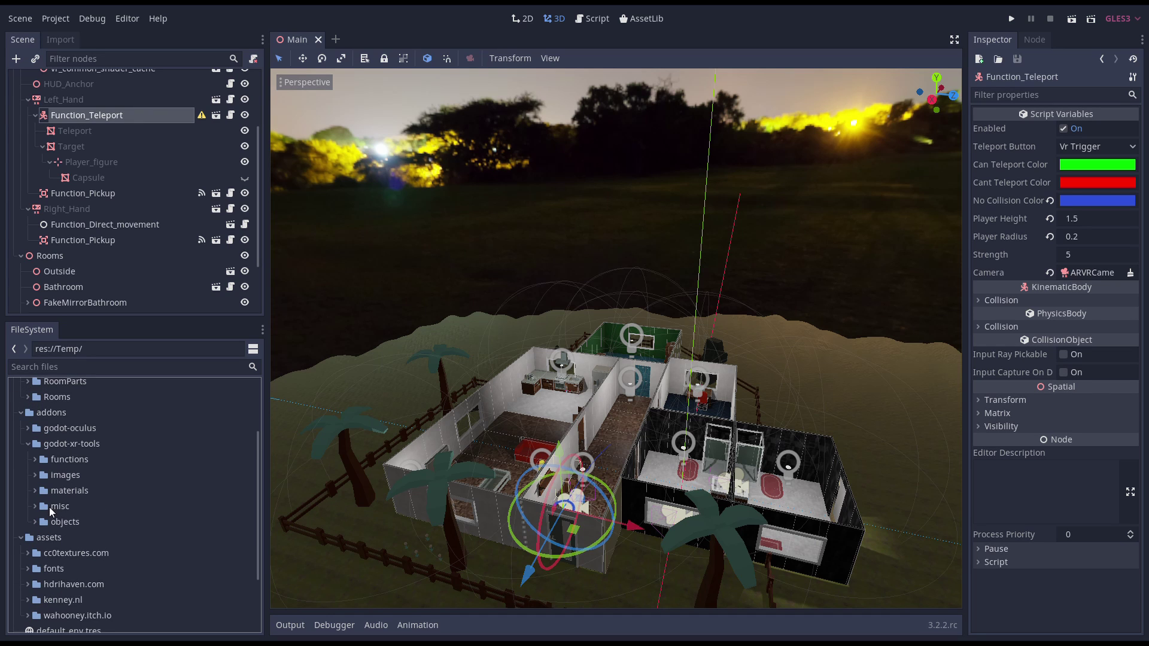
click(35, 460)
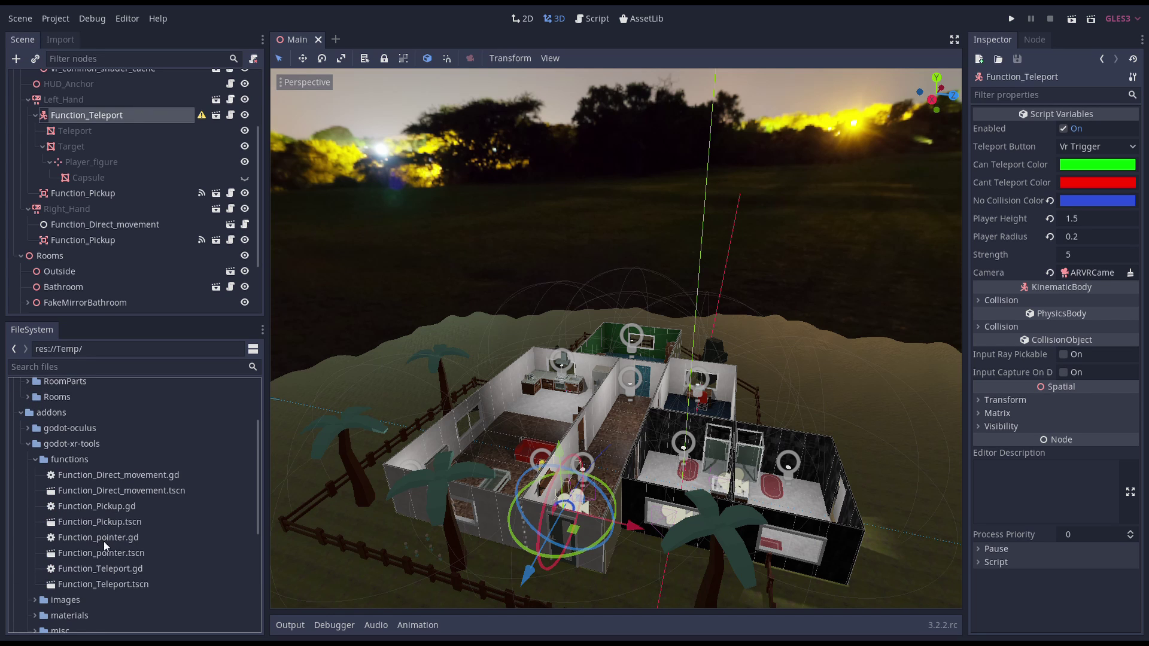
click(110, 585)
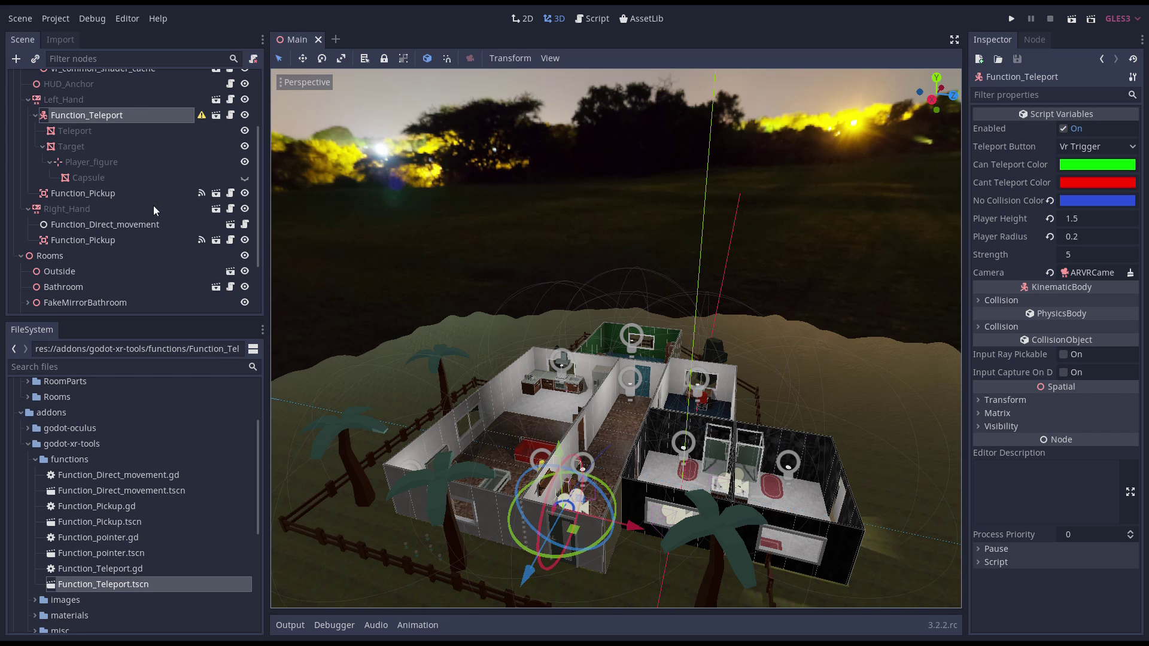
Inspect the hand controllers' function nodes: the Function_Teleport options and its Capsule, both Function_Pickup nodes, and Function_Direct_movement.
right_click(74, 114)
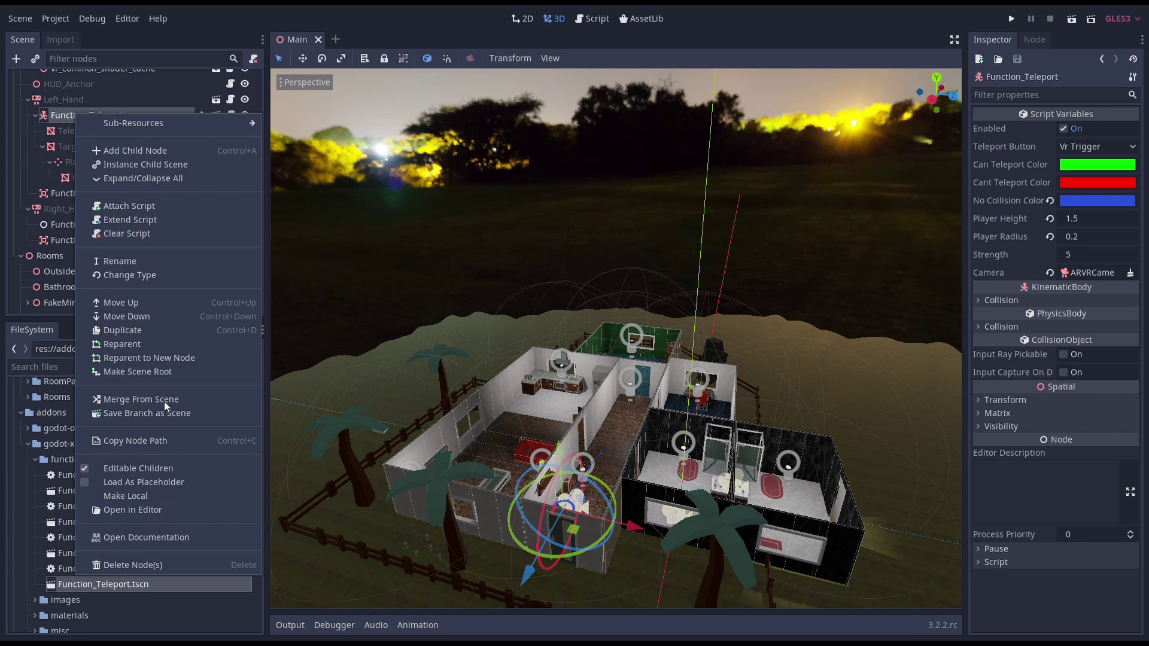
click(65, 178)
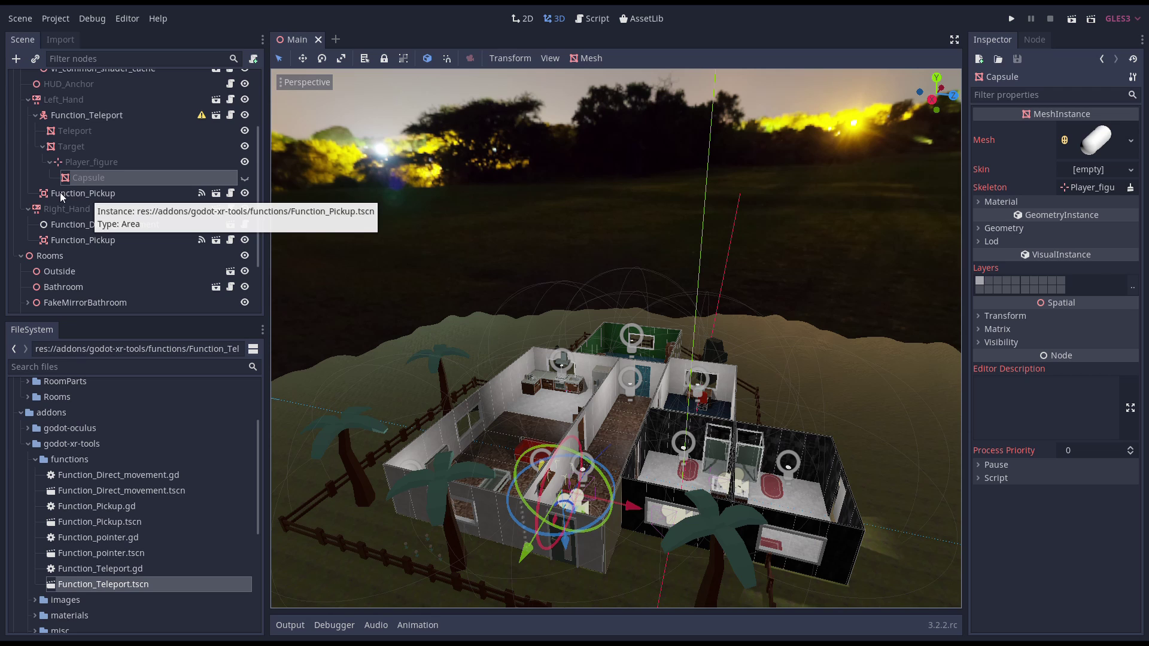
click(100, 198)
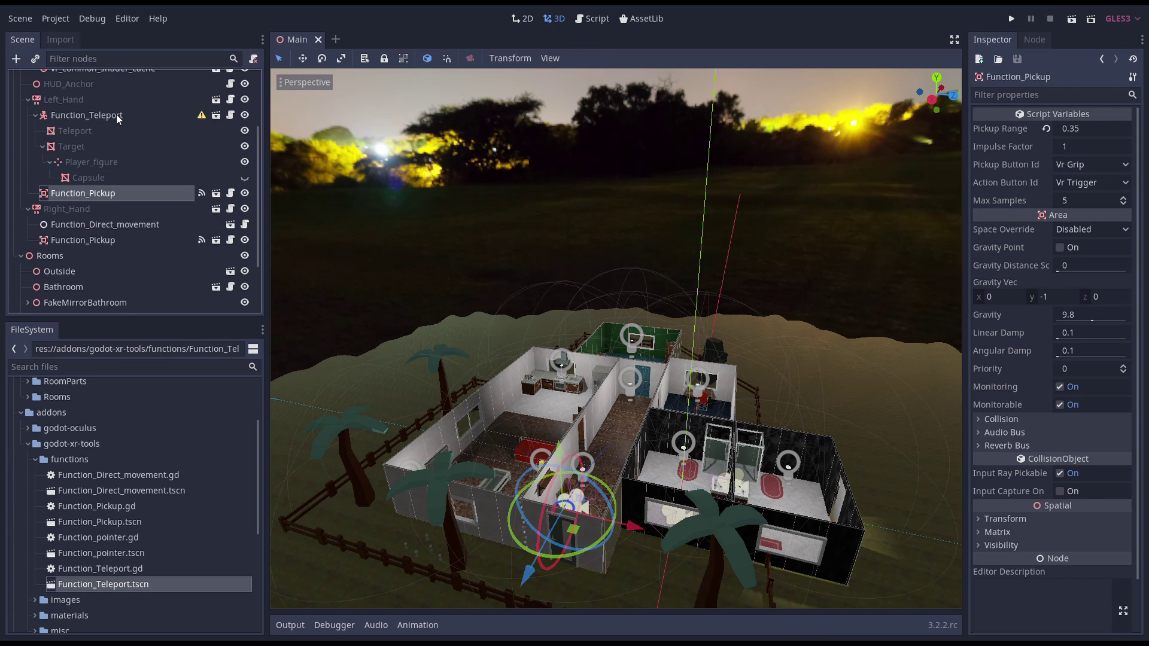
click(64, 241)
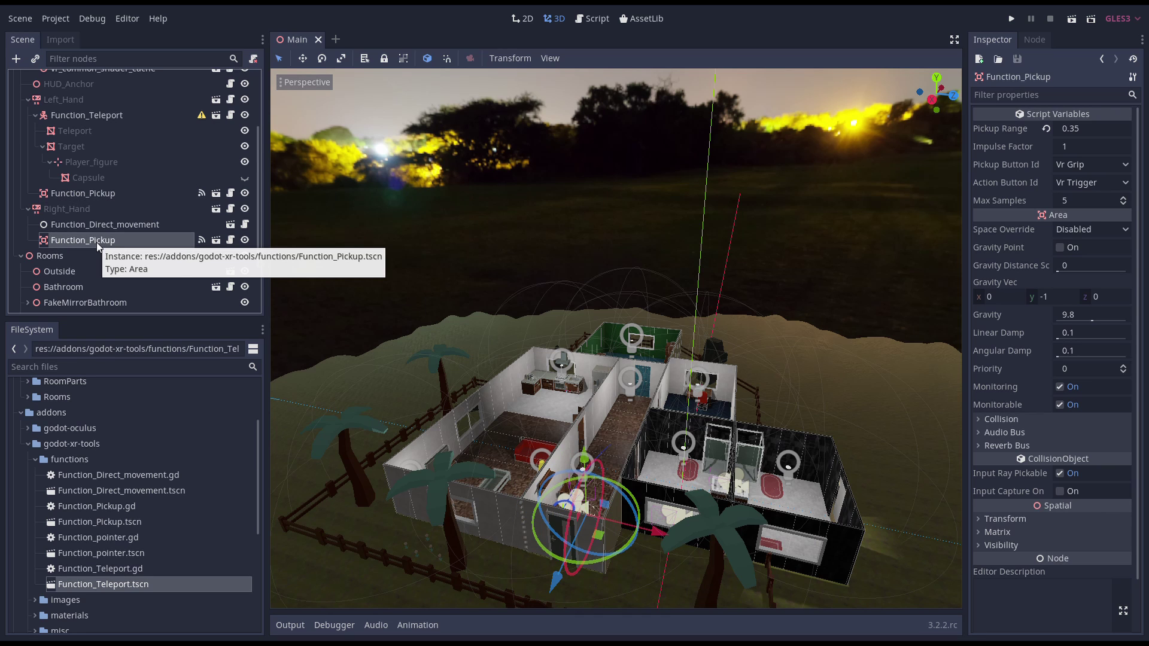
click(133, 226)
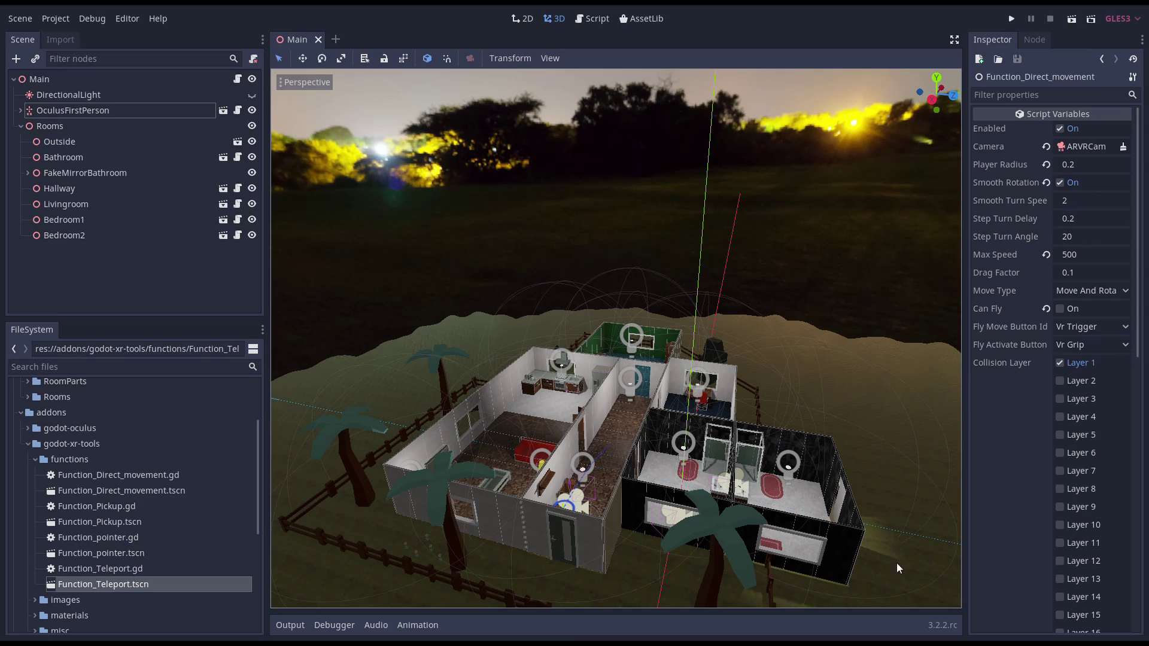
Survey the house and select the Bathroom, Hallway, Livingroom, Bedroom1 and Bedroom2 nodes one by one to locate each room.
scroll(603, 519, up, 5)
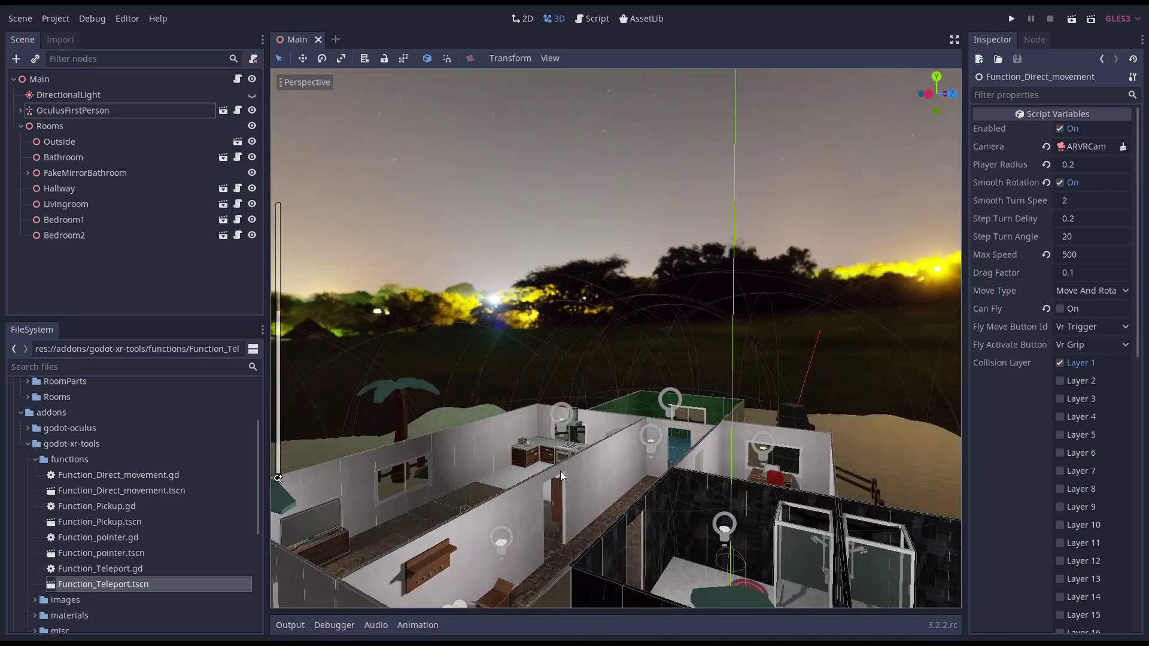
scroll(585, 469, up, 6)
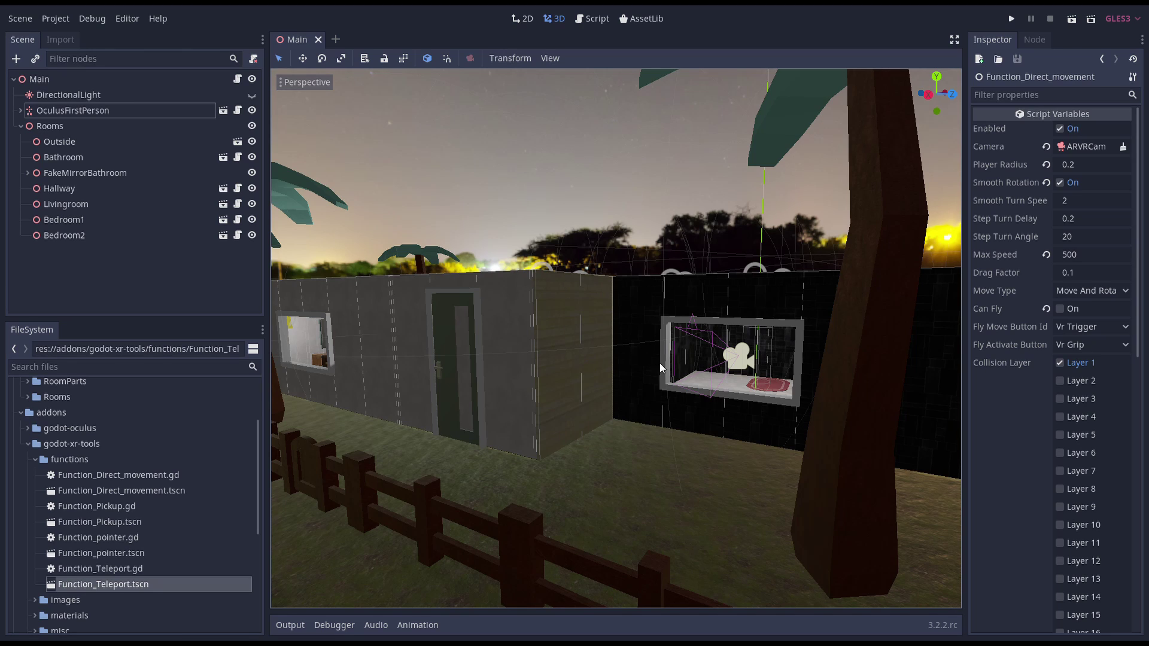
middle_drag(587, 381, 602, 426)
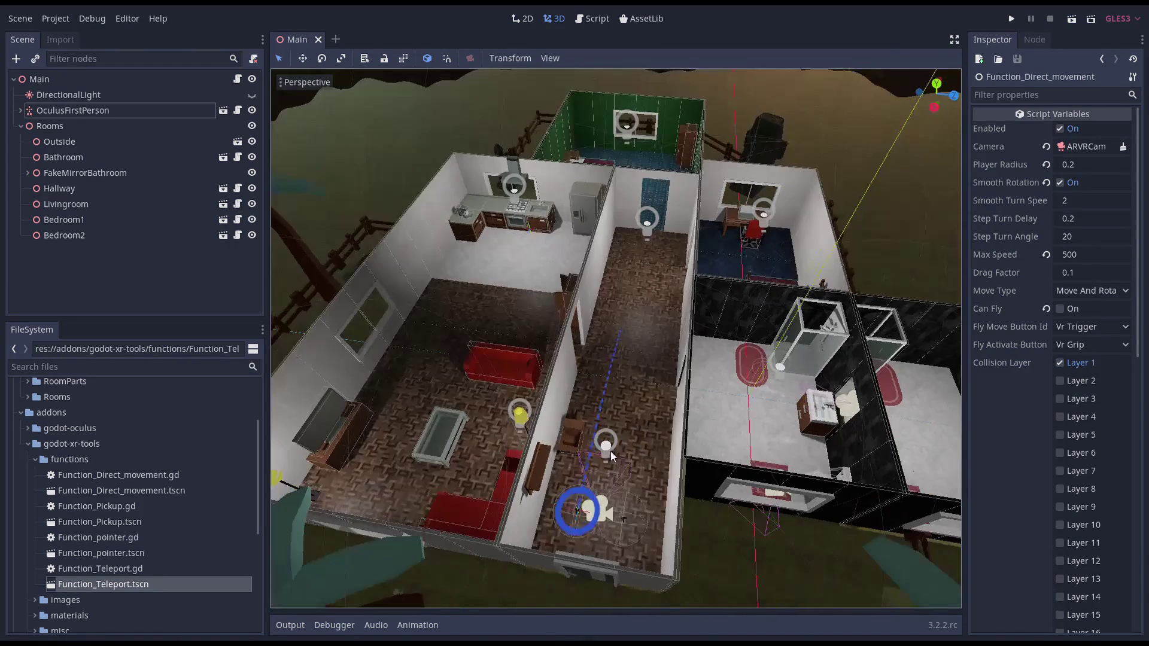
scroll(603, 427, down, 4)
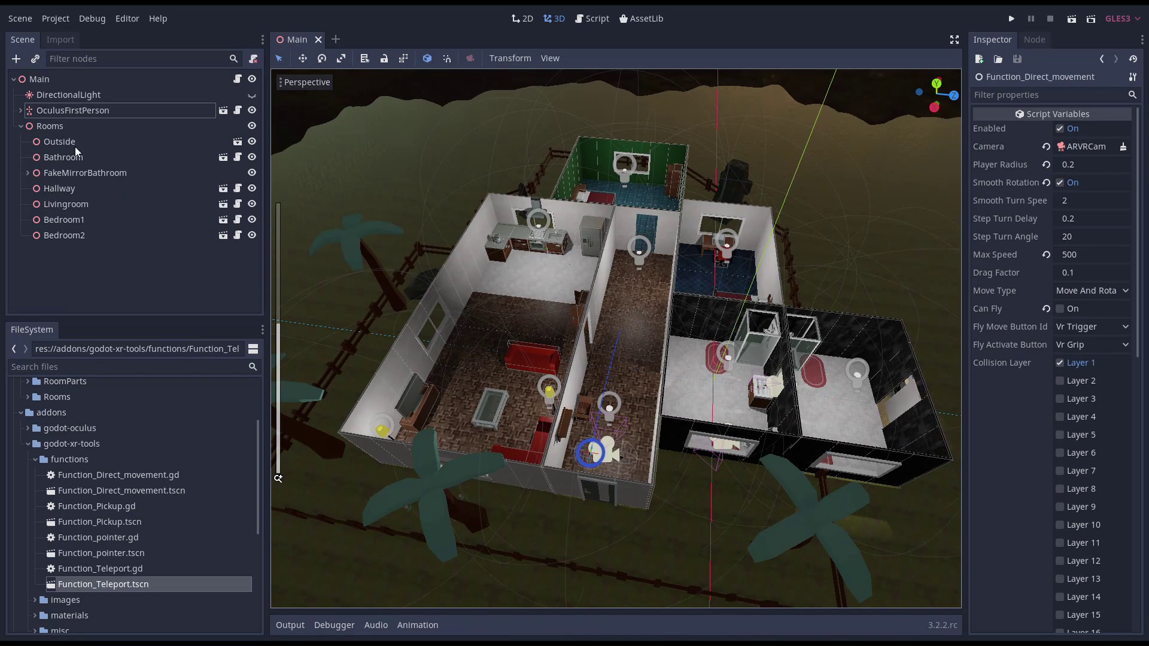
click(86, 159)
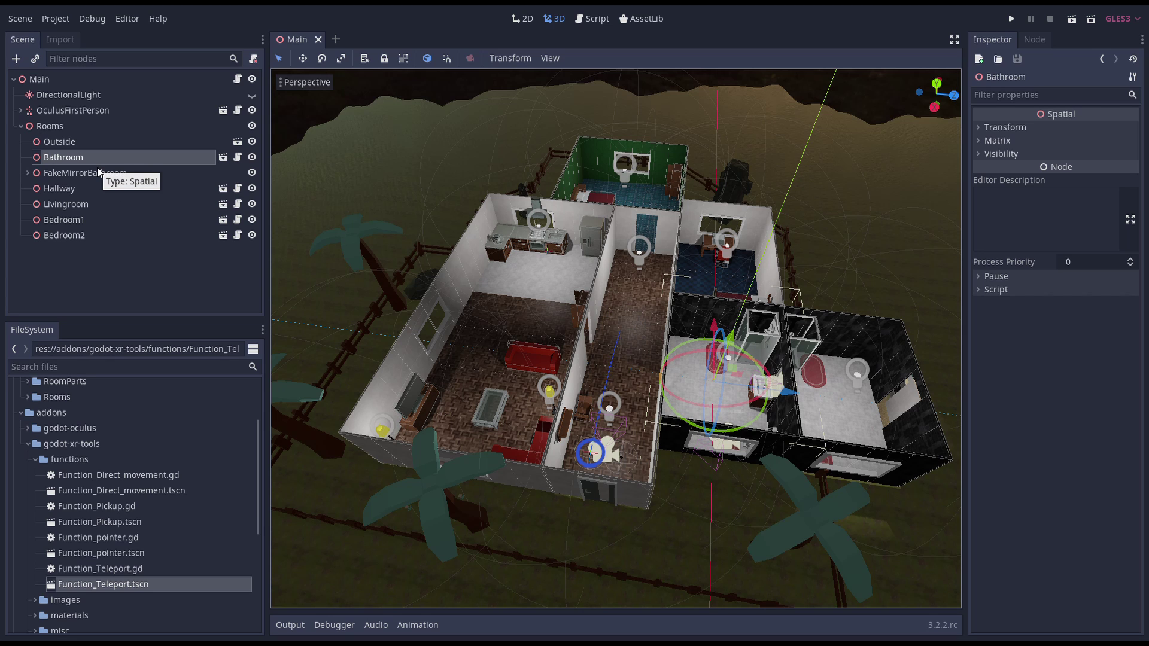
click(68, 190)
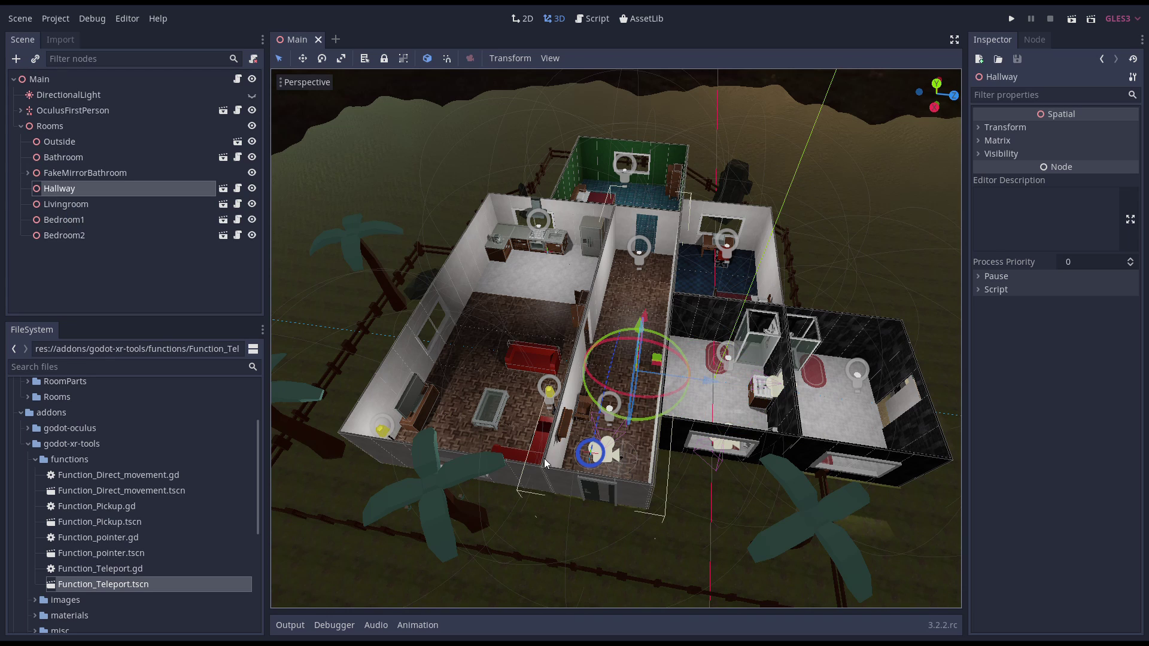
click(116, 209)
click(119, 225)
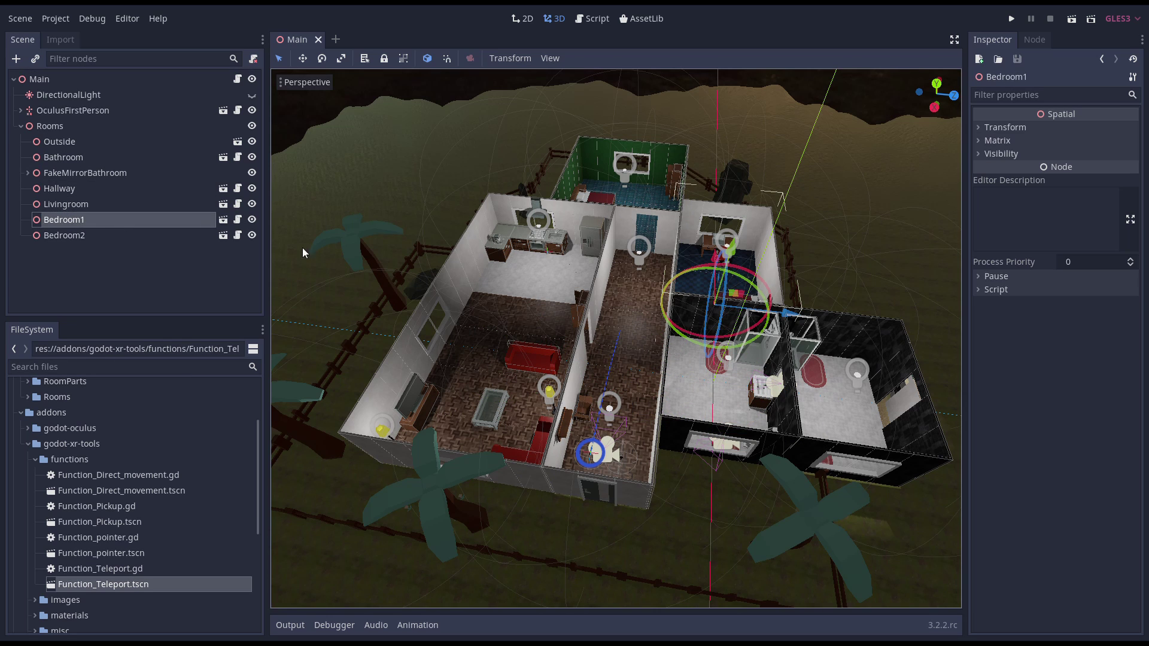
click(114, 236)
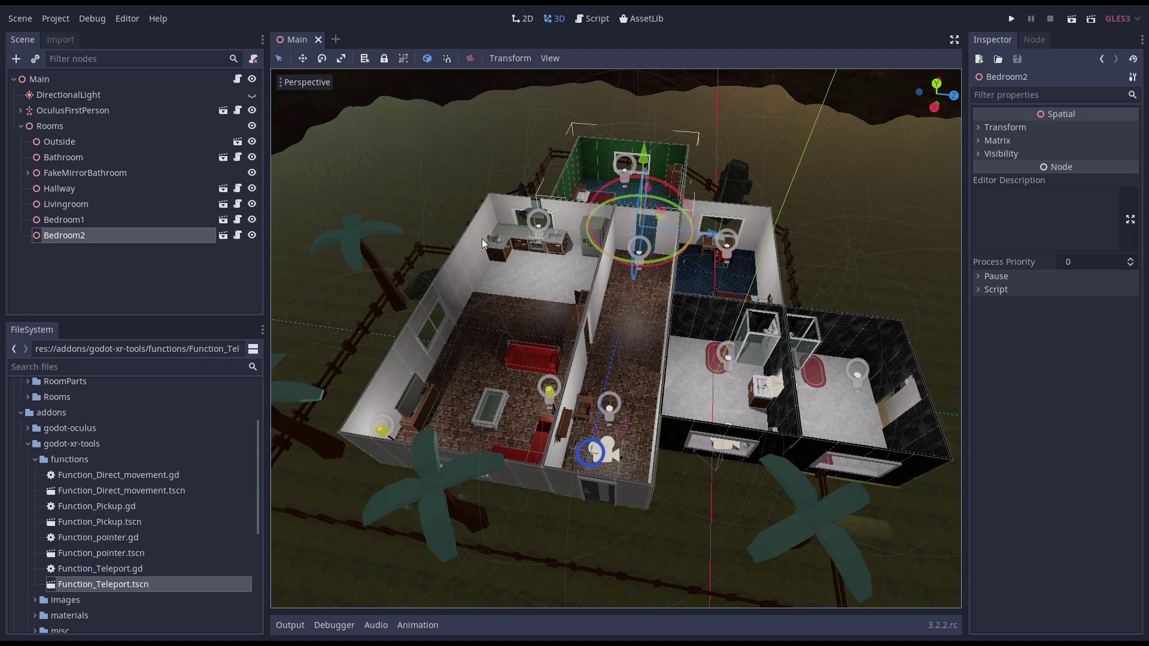
Open the Livingroom scene and look over its kitchen and seating area in the 3D view.
click(224, 204)
scroll(461, 242, down, 5)
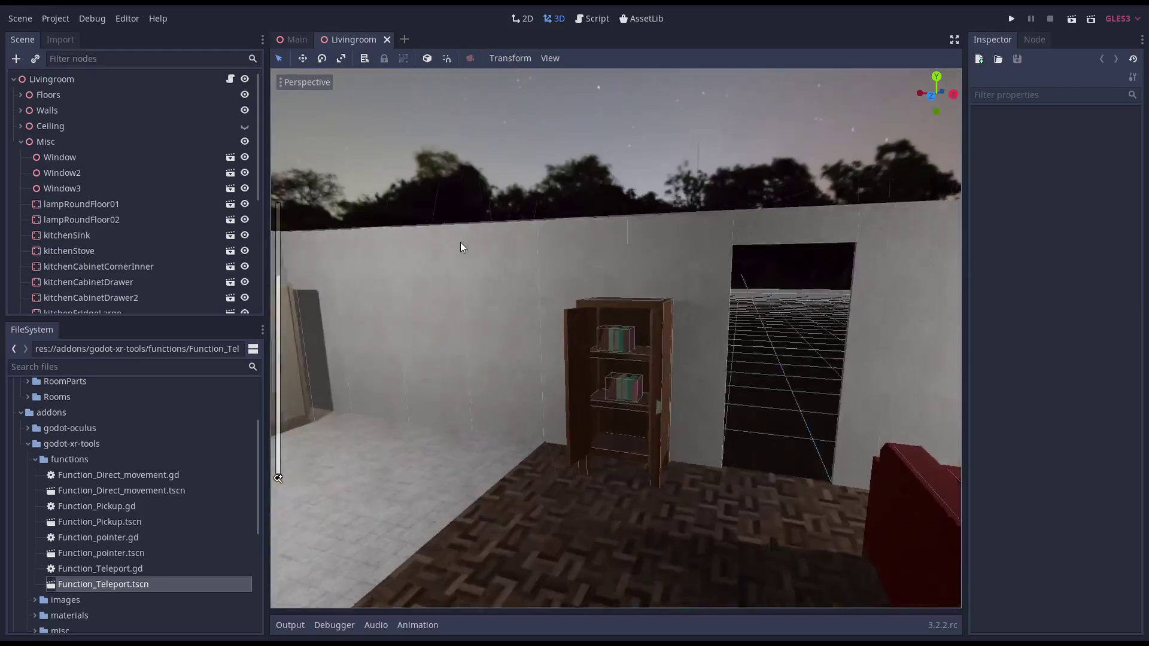
middle_drag(460, 242, 530, 285)
scroll(433, 306, down, 3)
middle_drag(536, 289, 481, 284)
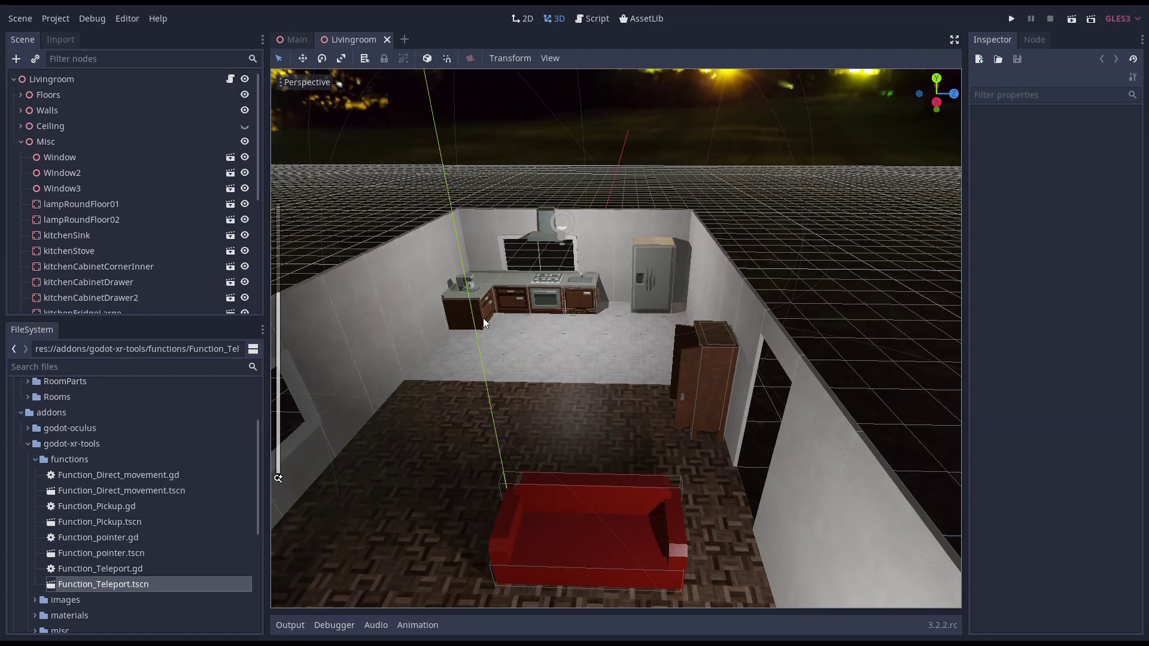
Show the Livingroom's Ceiling to examine it, hide it again, and view the open room.
click(245, 127)
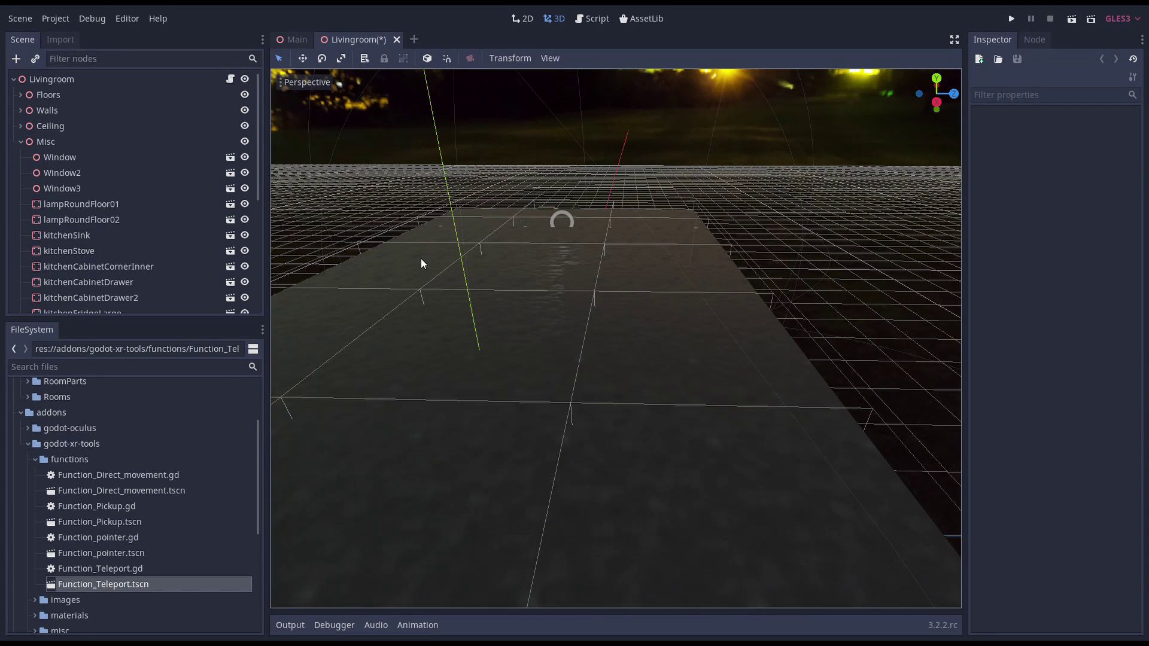
scroll(440, 210, up, 5)
middle_drag(421, 258, 452, 256)
scroll(443, 214, down, 3)
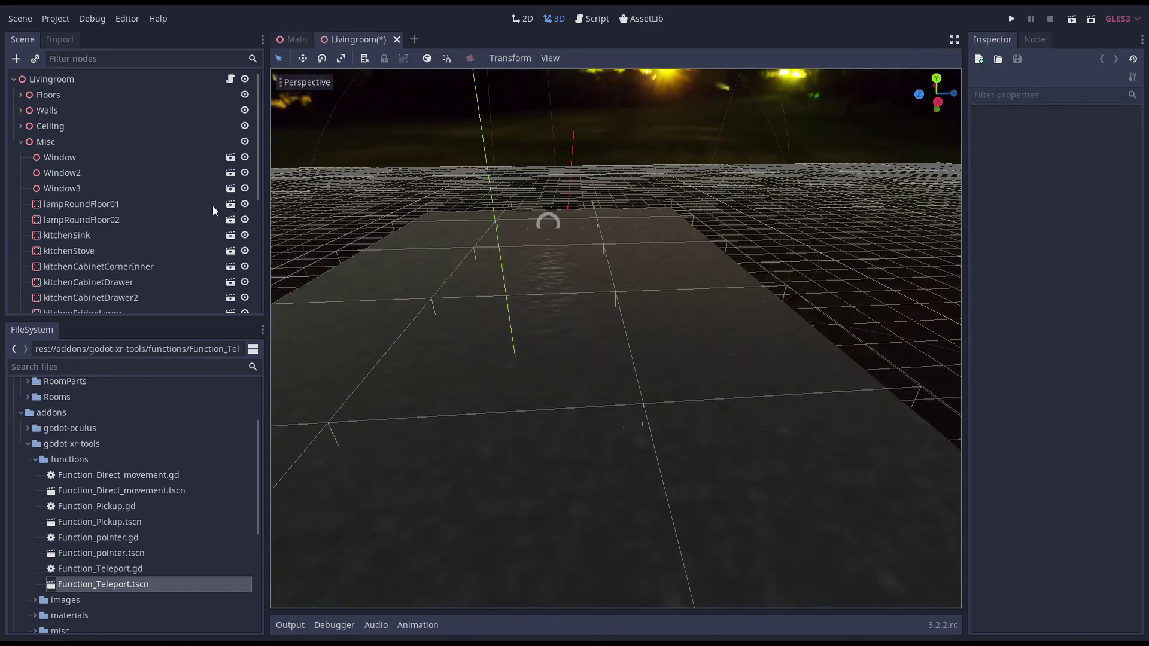
click(244, 127)
middle_drag(356, 249, 608, 300)
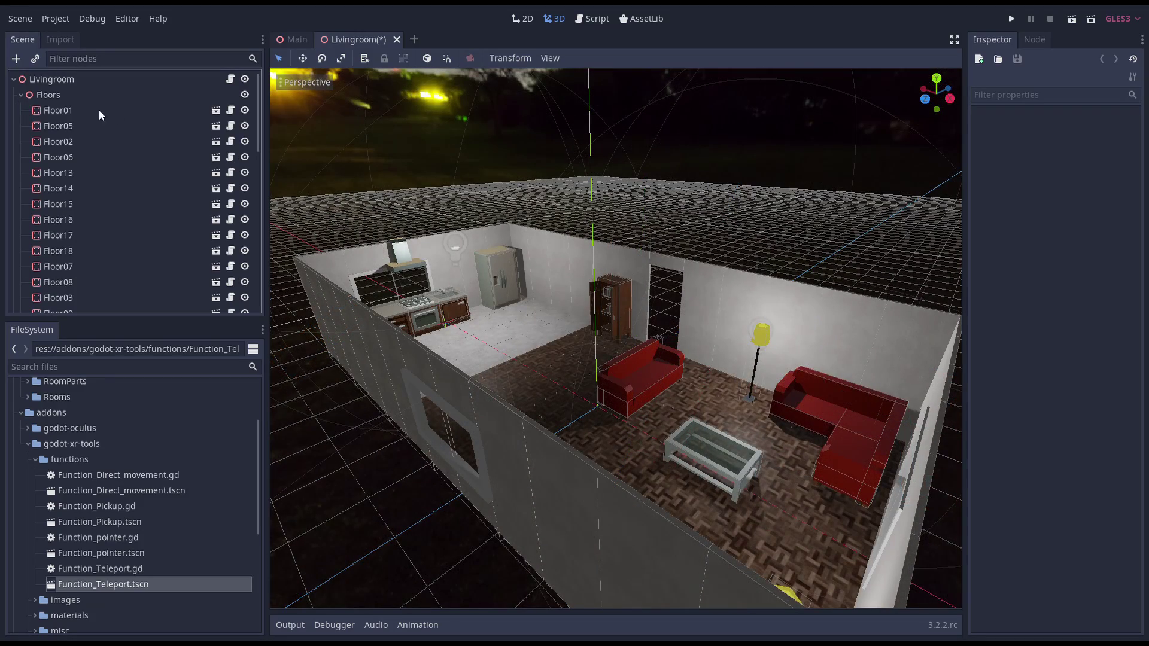
Open the scene of Floor05 and inspect its MeshInstance's mesh and its CollisionShape's shape properties.
click(216, 125)
middle_drag(496, 414, 558, 506)
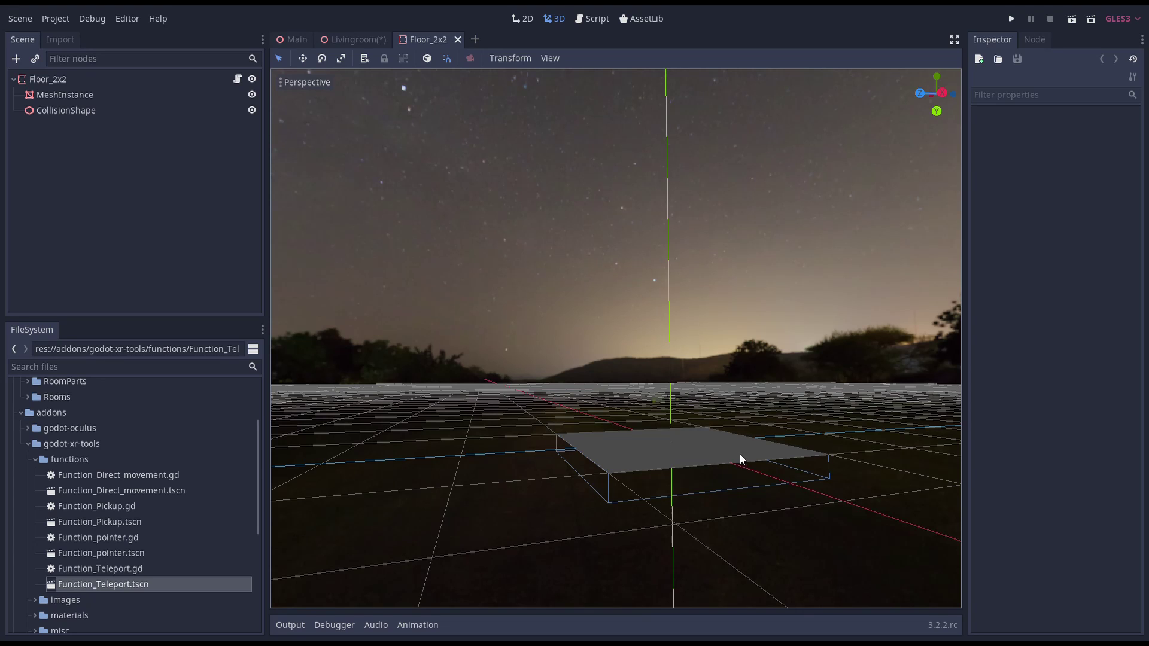
middle_drag(666, 468, 593, 454)
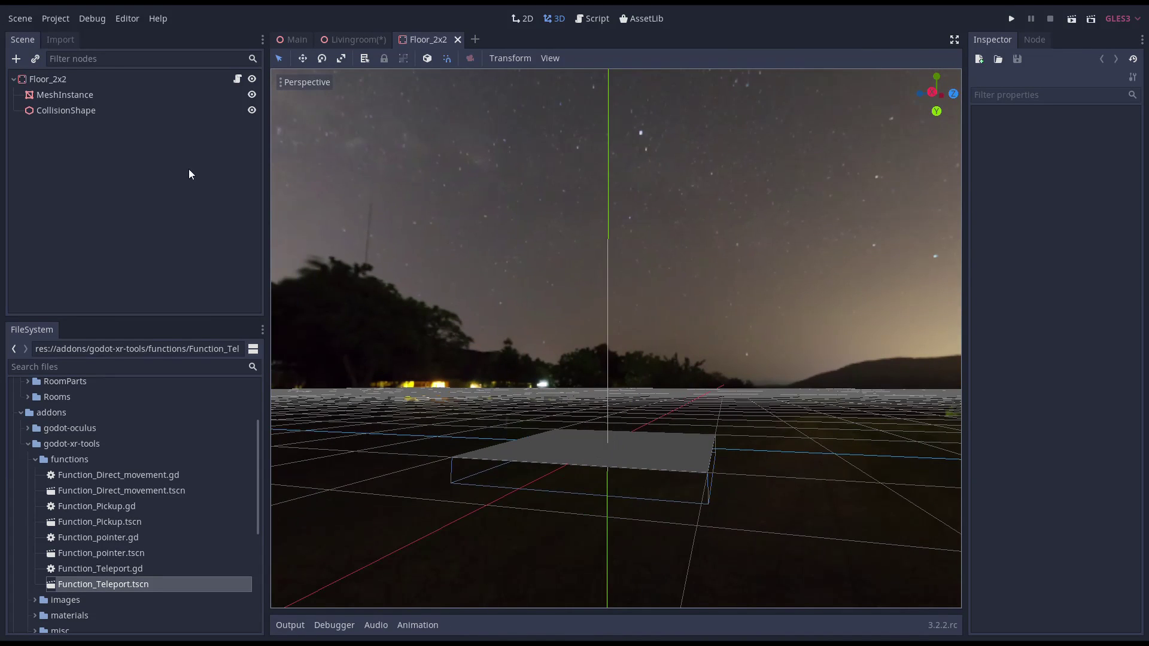
click(211, 94)
click(1083, 141)
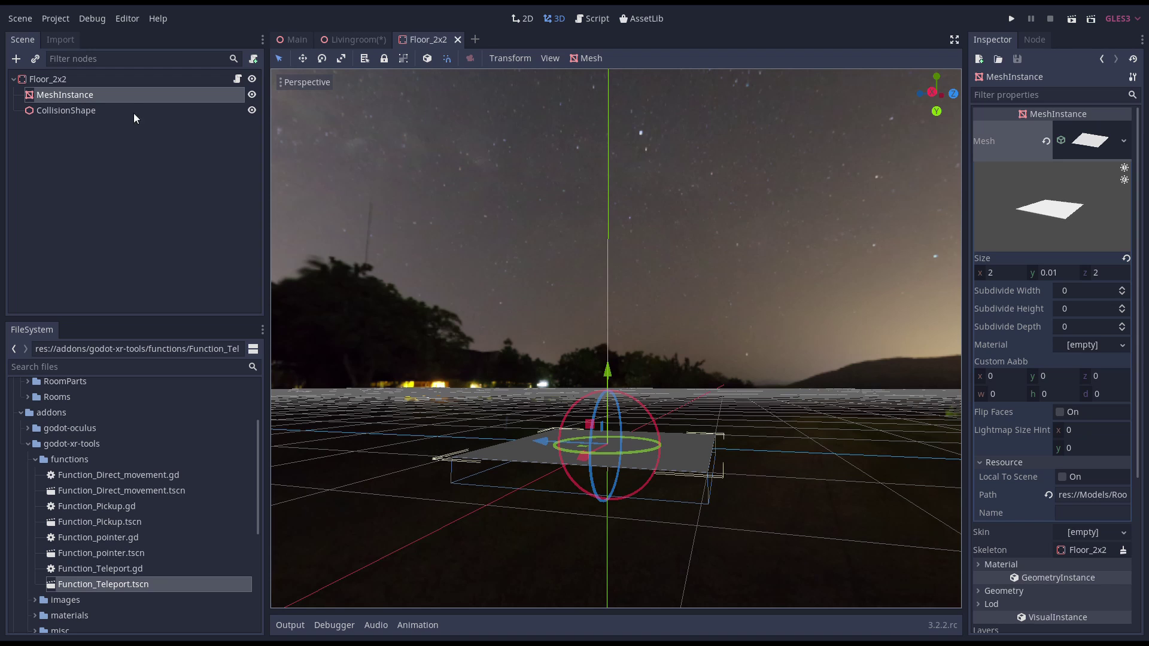
click(91, 109)
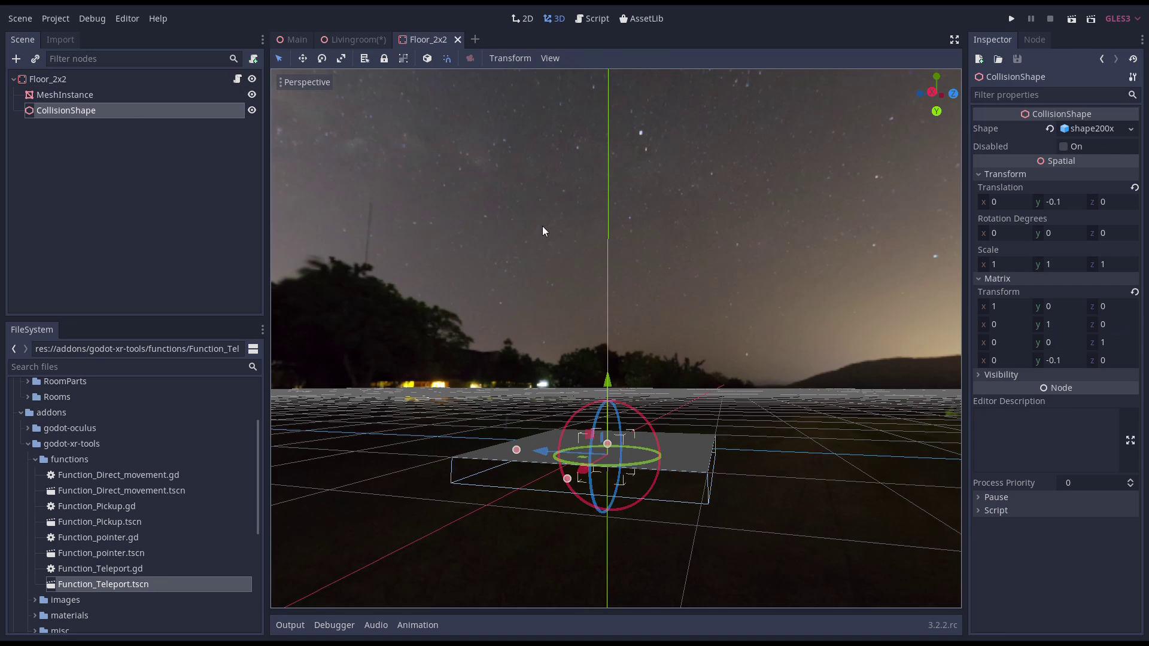
click(1081, 136)
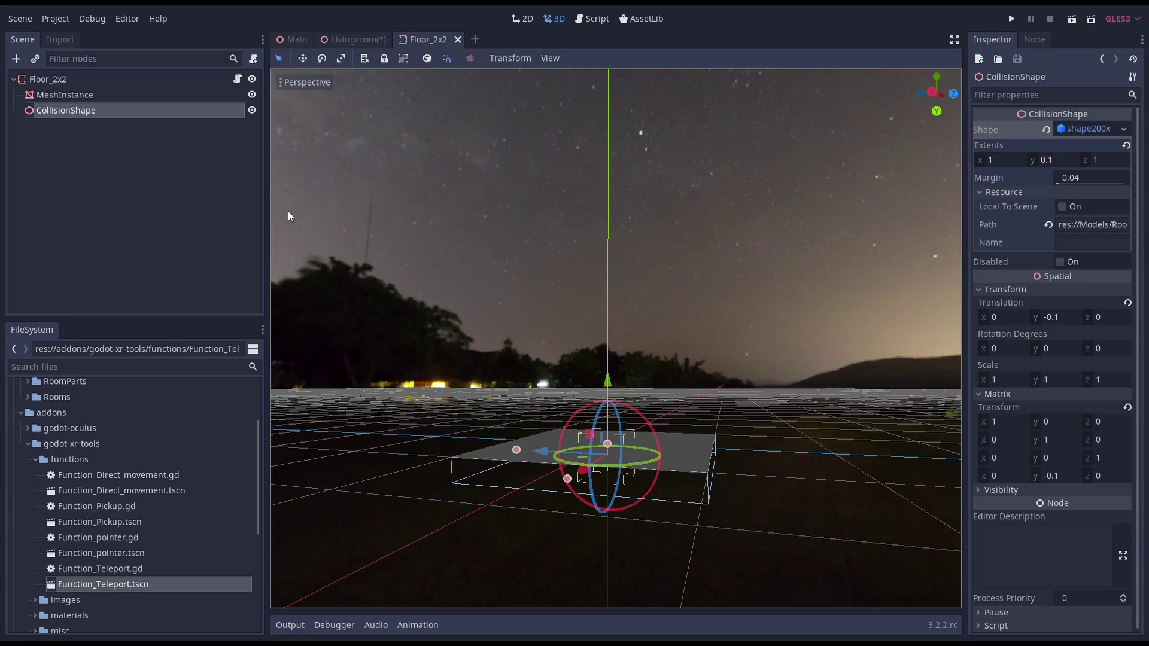
click(138, 96)
middle_drag(433, 231, 594, 390)
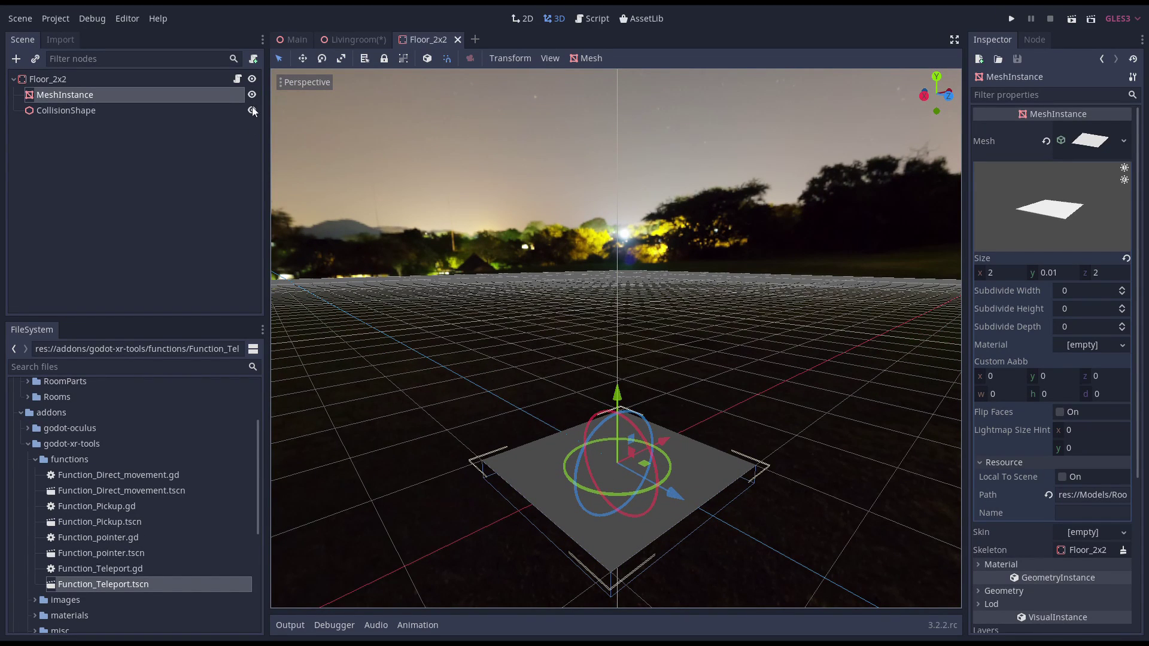
Read the material_to_meshinstance.gd script attached to Floor_2x2 and close the Floor_2x2 scene.
click(237, 79)
click(593, 240)
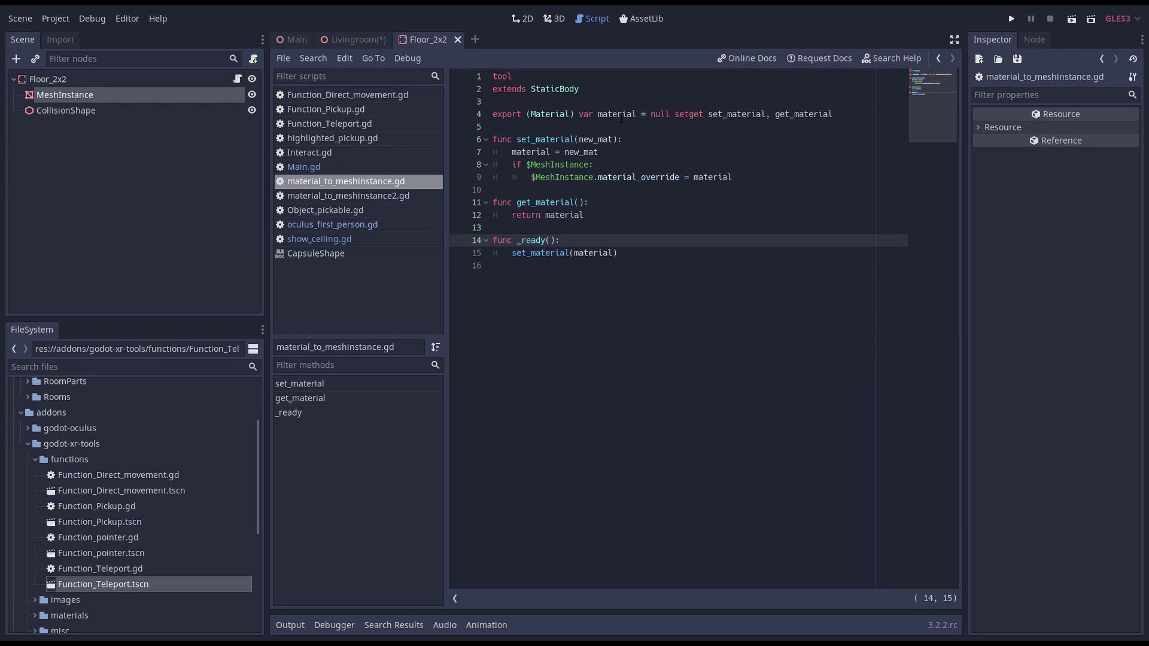
key(ctrl+shift+w)
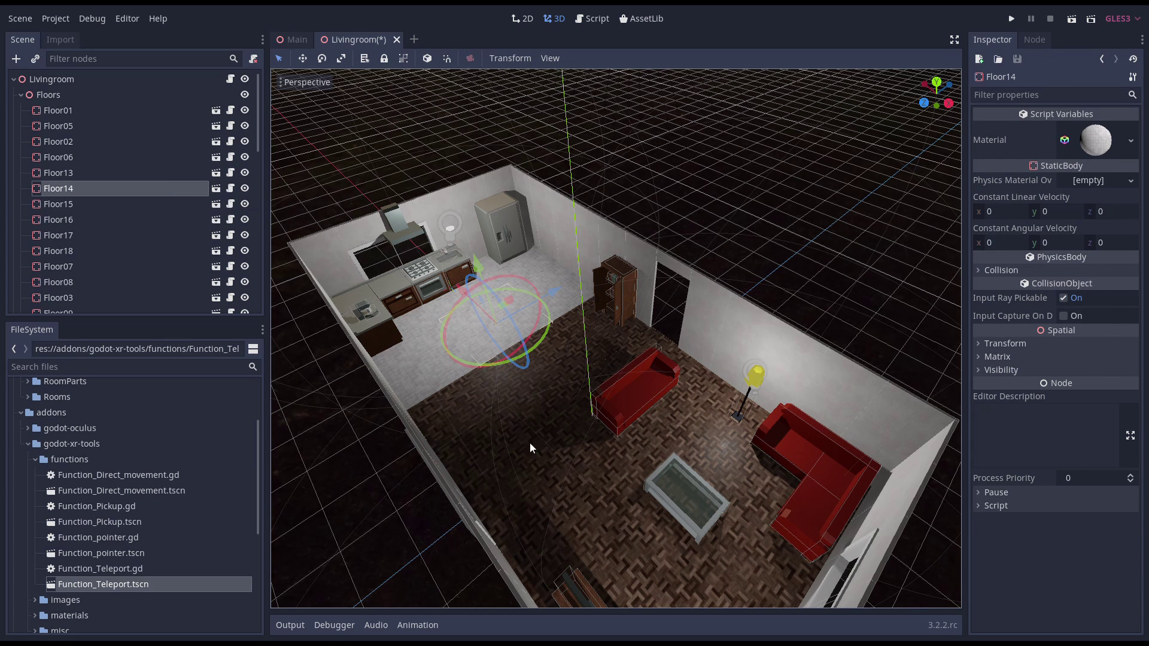
Compare the Material script variable of the wooden floor tile Floor07 with that of the kitchen tile Floor14.
click(540, 378)
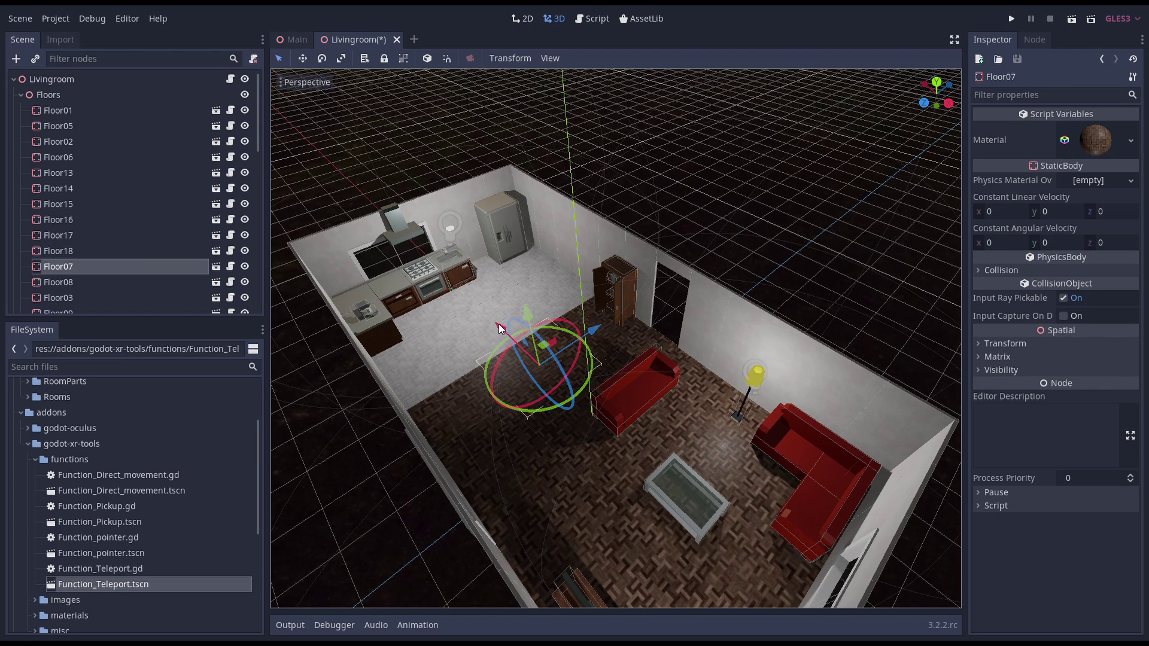
click(470, 314)
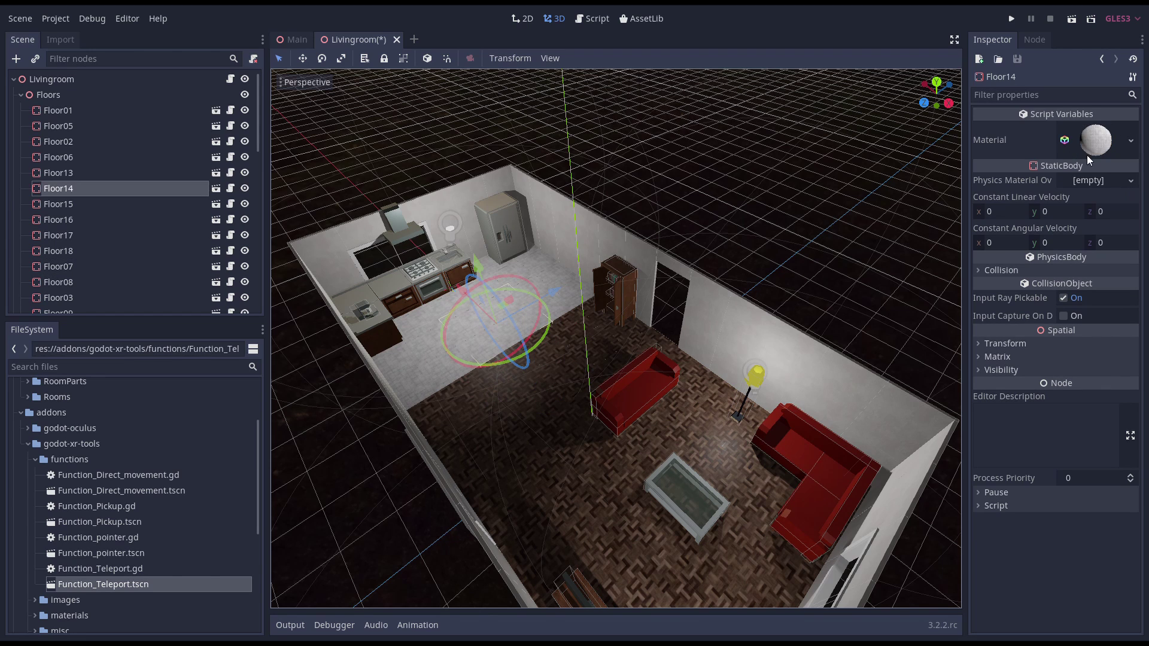
click(548, 361)
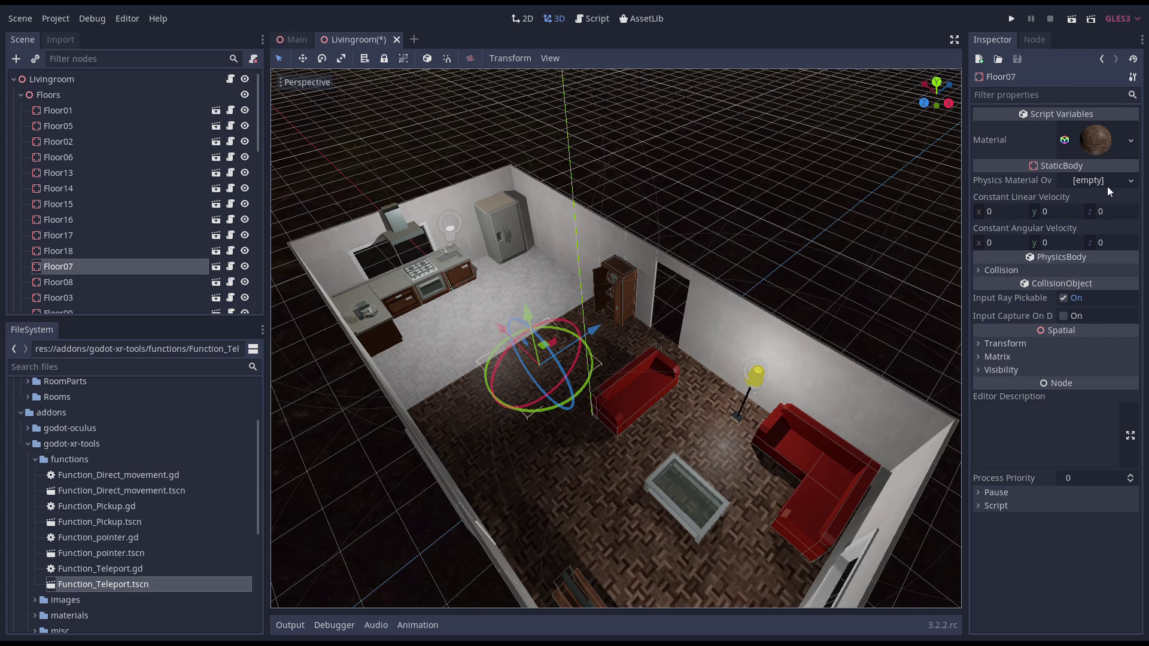
Select Wall9 to check its material, open its Wall scene, inspect the CollisionShape's shape, and close the scene.
click(575, 244)
middle_drag(576, 244, 616, 236)
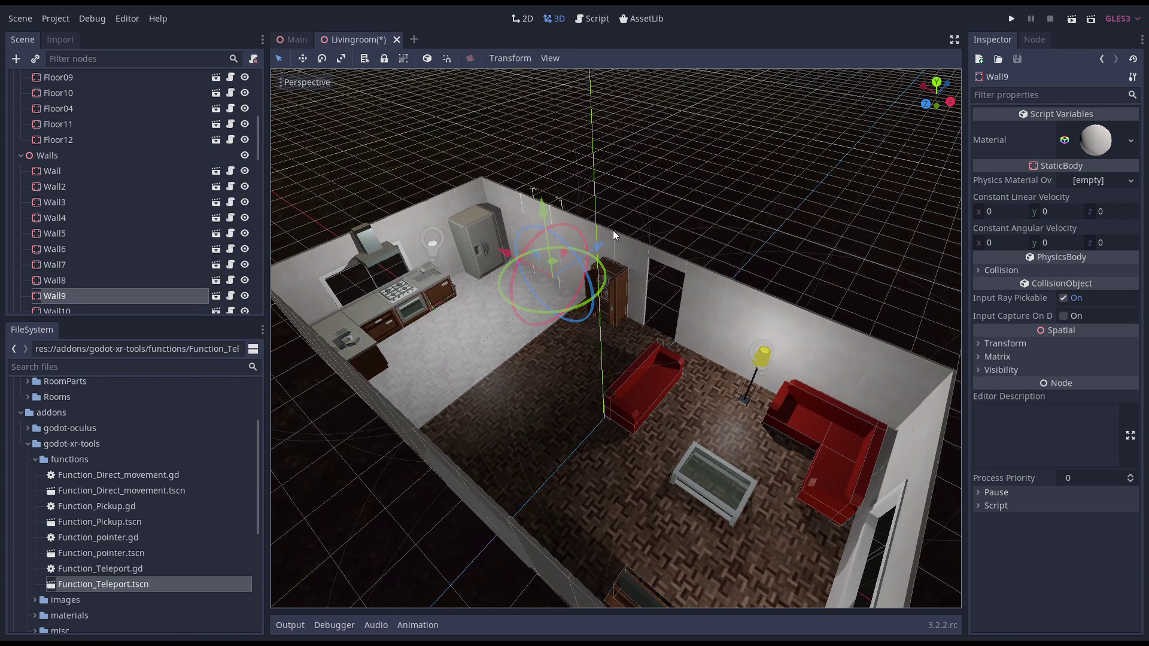
click(216, 296)
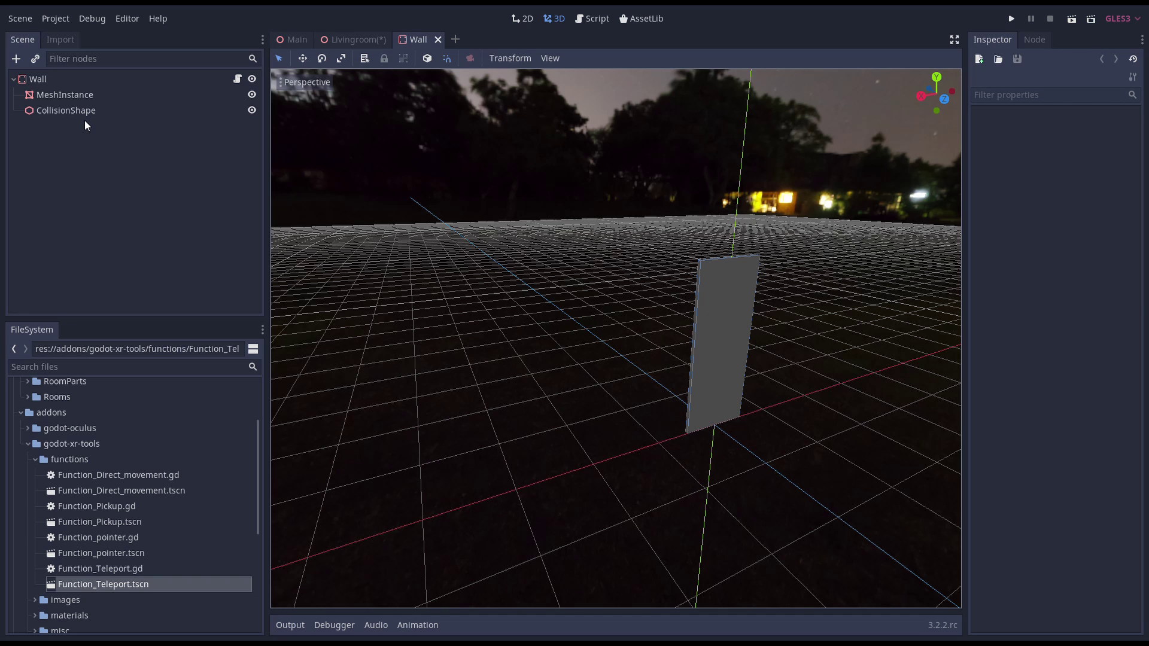
click(68, 114)
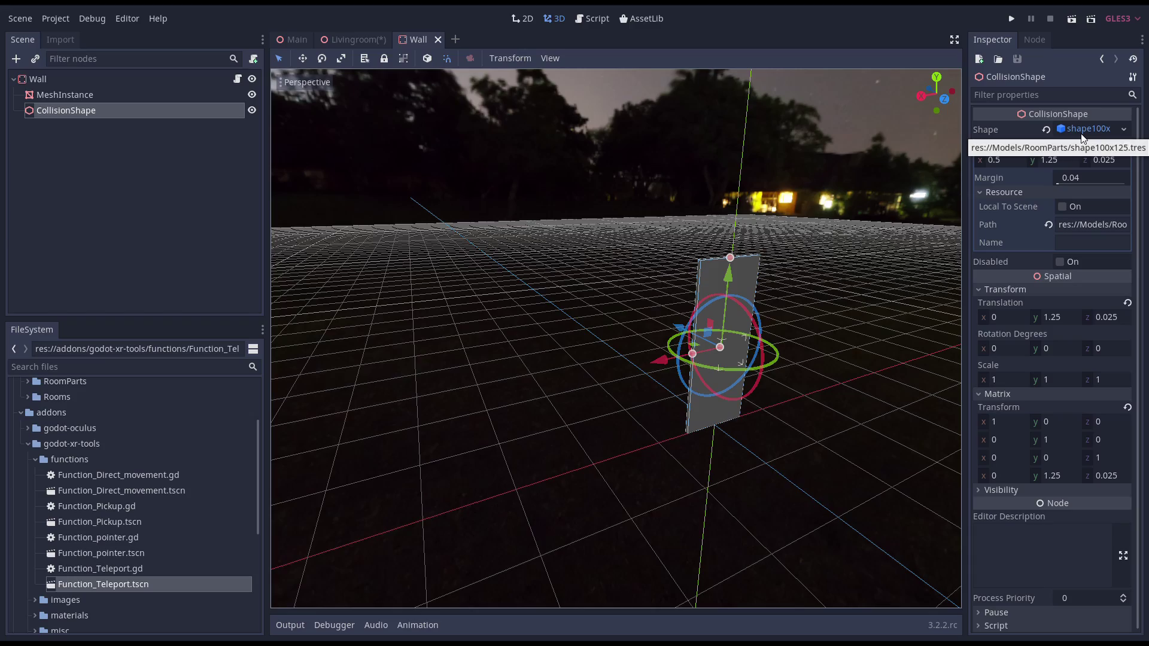
click(438, 39)
Select Window3 in the side wall, open its Window scene, inspect Frame01's mesh, and return to the Livingroom scene.
click(396, 314)
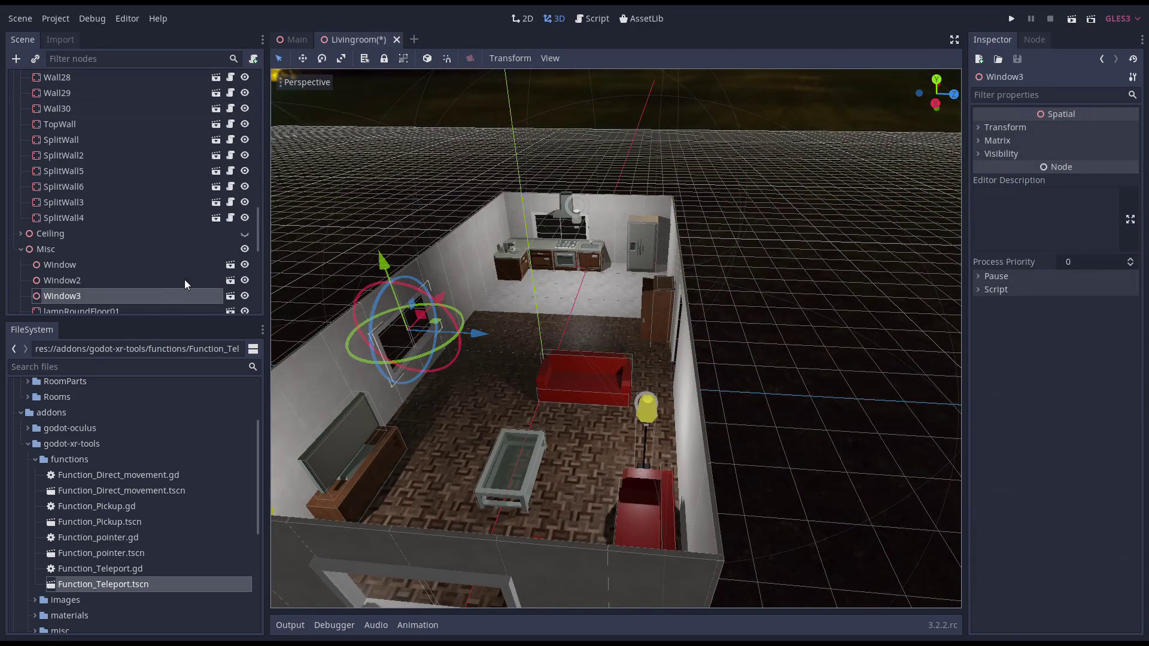
click(229, 297)
middle_drag(709, 289, 487, 260)
click(114, 113)
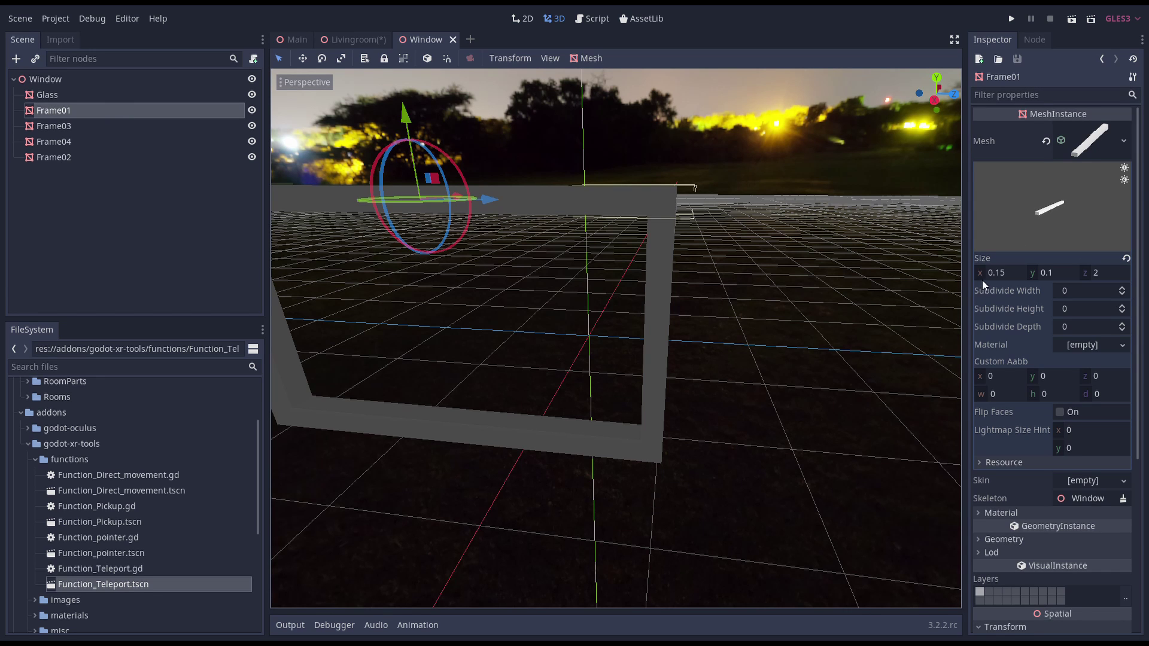
scroll(624, 311, down, 3)
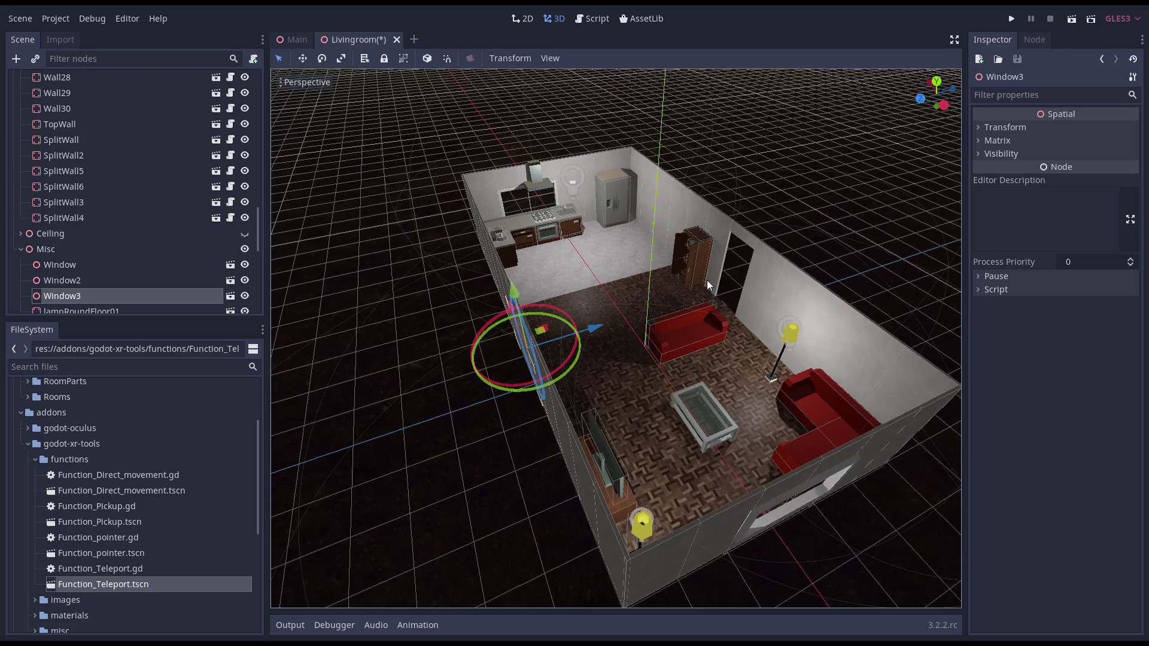
Browse the furniture models and materials in the GLTF format folder of kenney.nl's furnaturekit under the project's assets.
scroll(696, 289, up, 8)
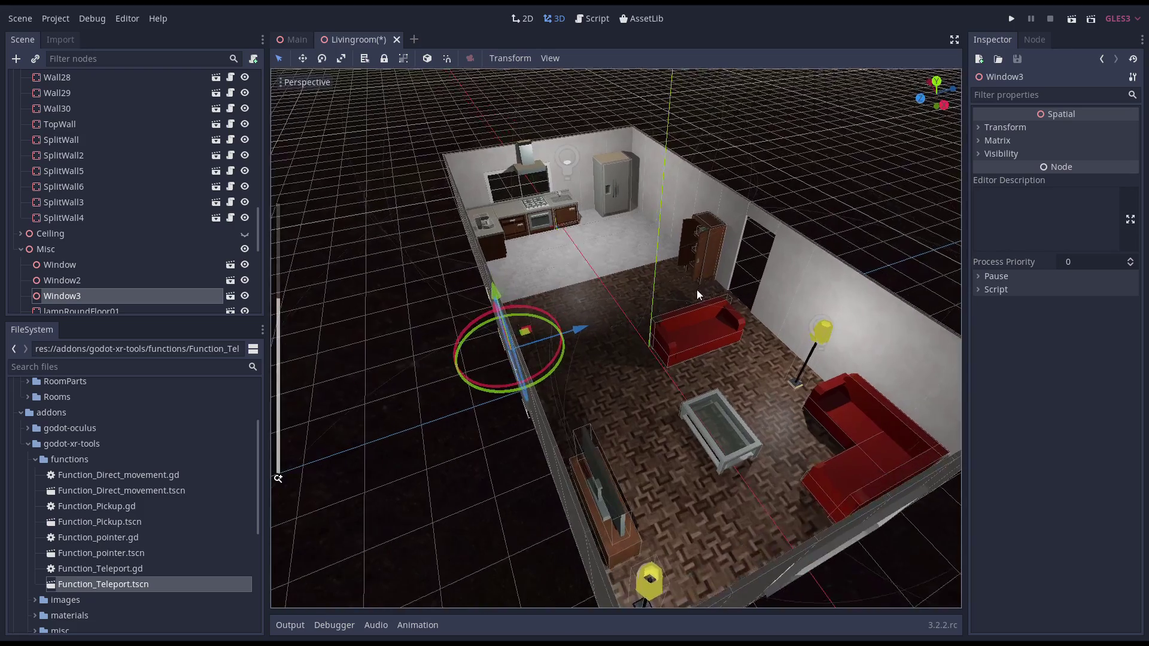
scroll(547, 316, up, 2)
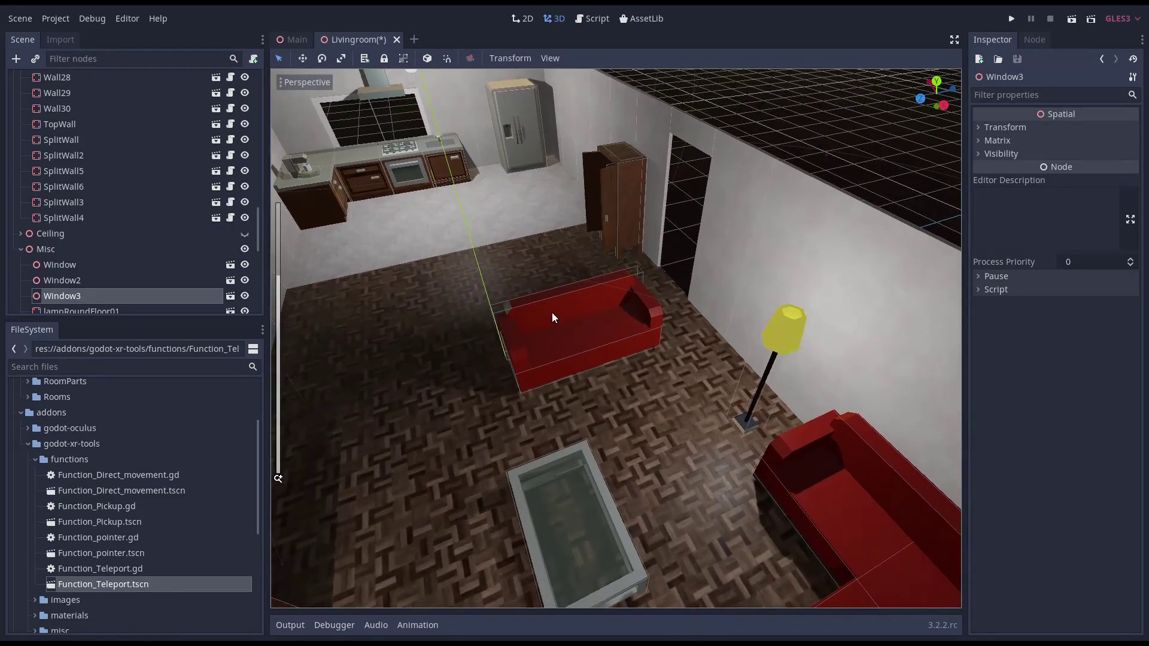
click(28, 443)
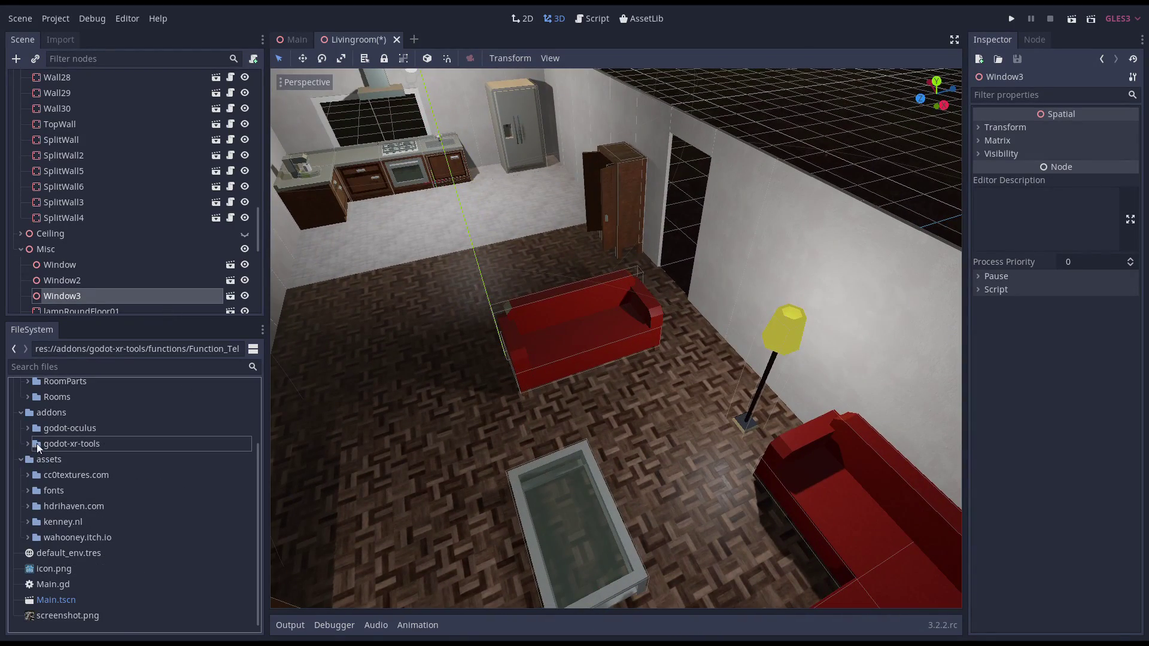
click(28, 522)
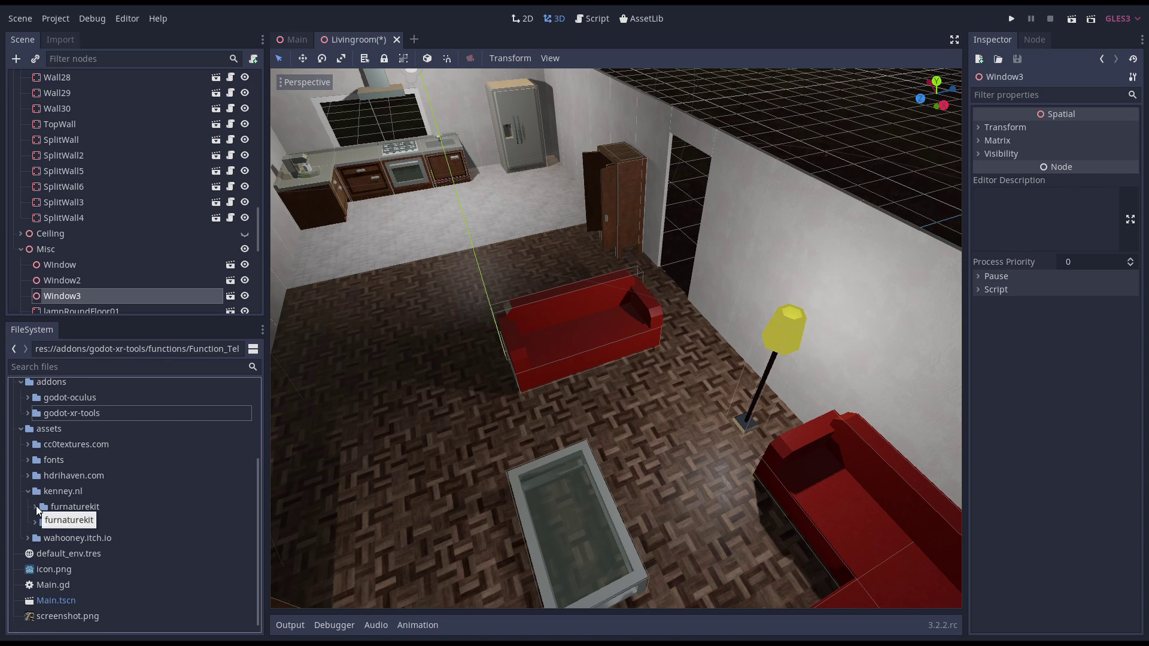
click(36, 506)
click(42, 522)
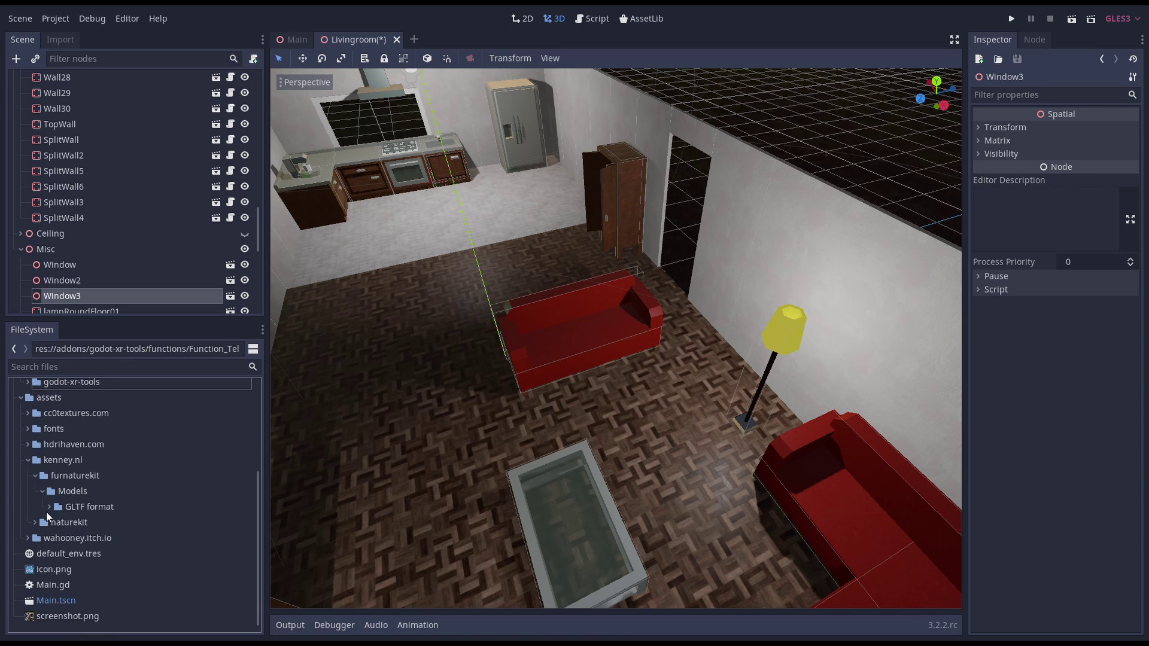
click(50, 508)
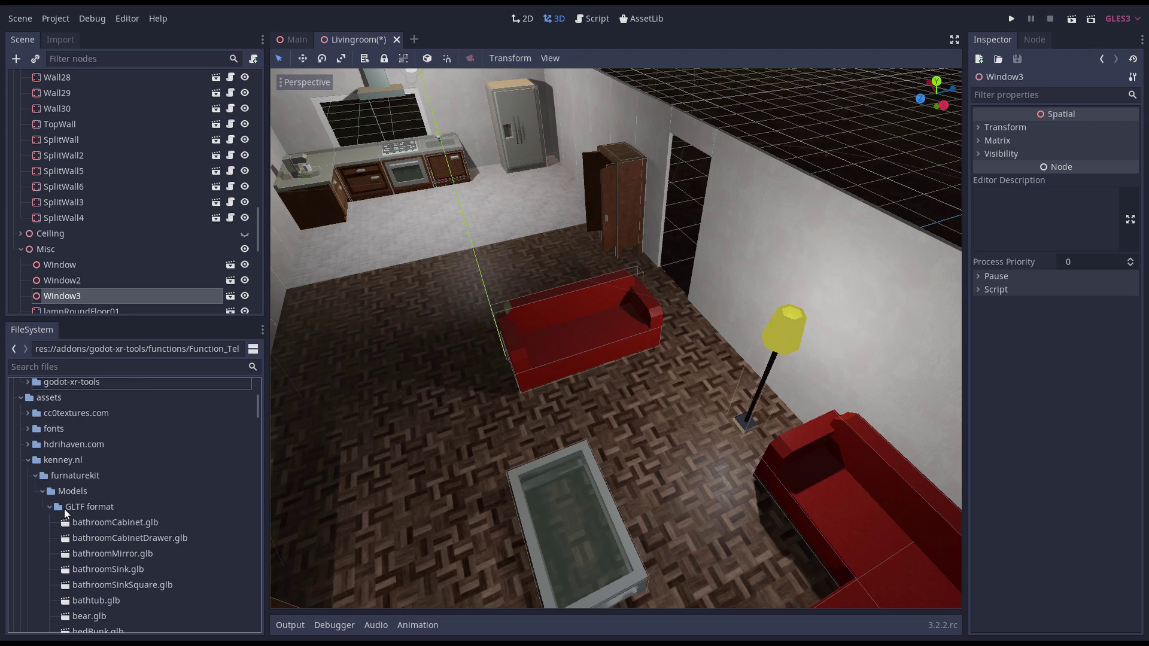
scroll(126, 530, down, 5)
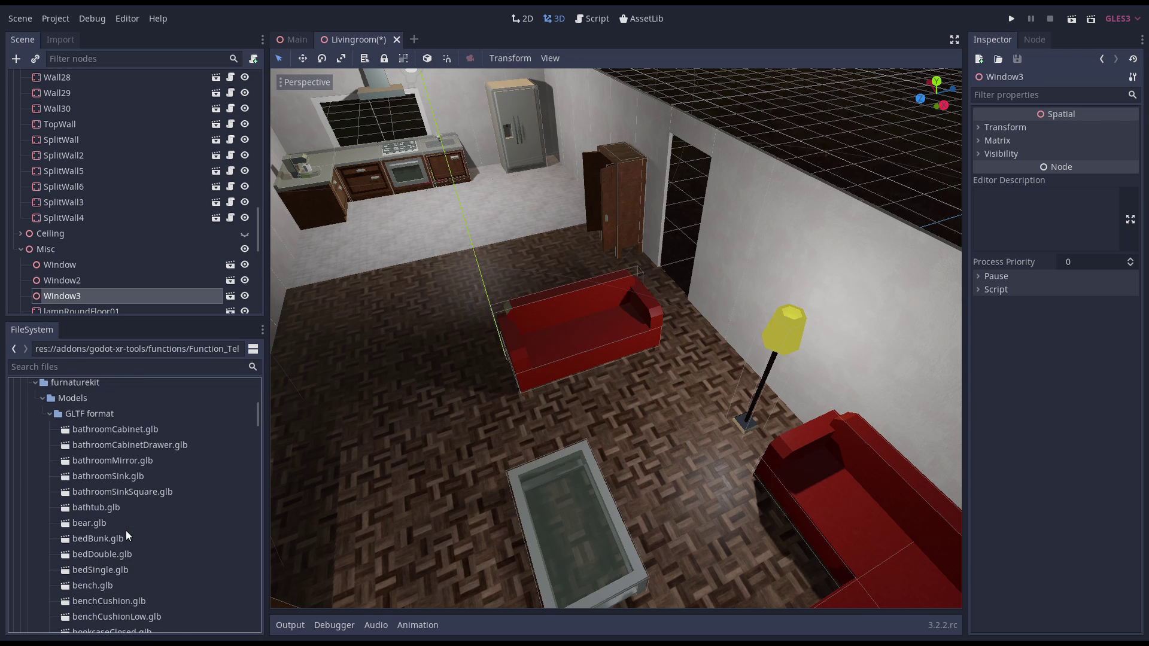
scroll(127, 531, down, 5)
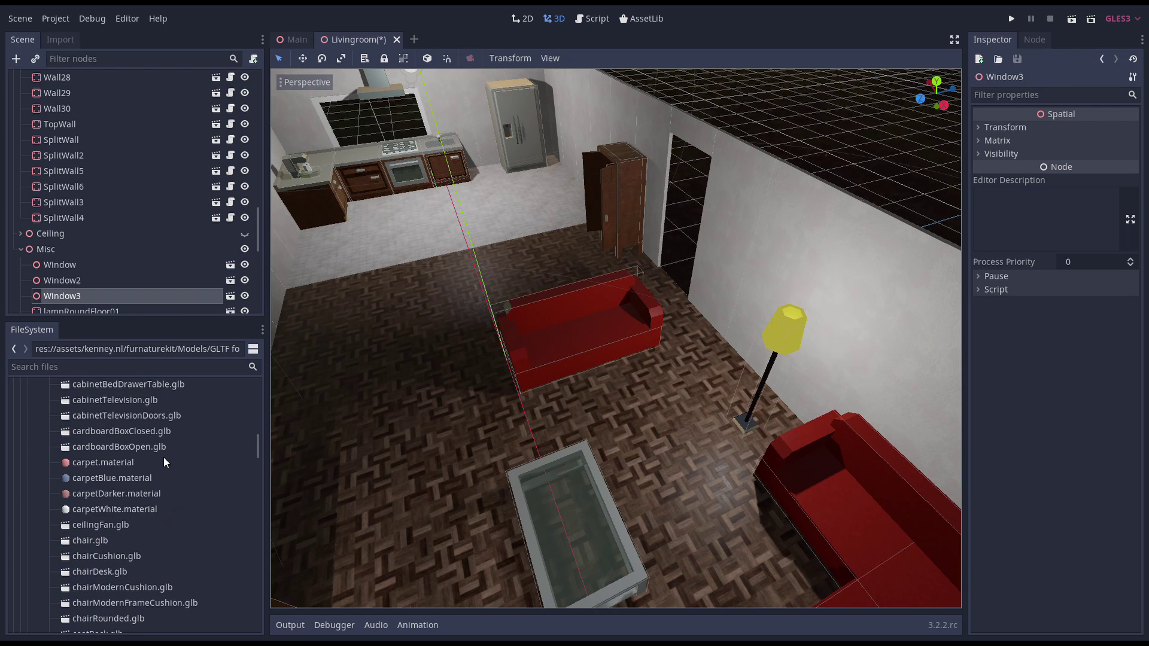
scroll(185, 427, up, 2)
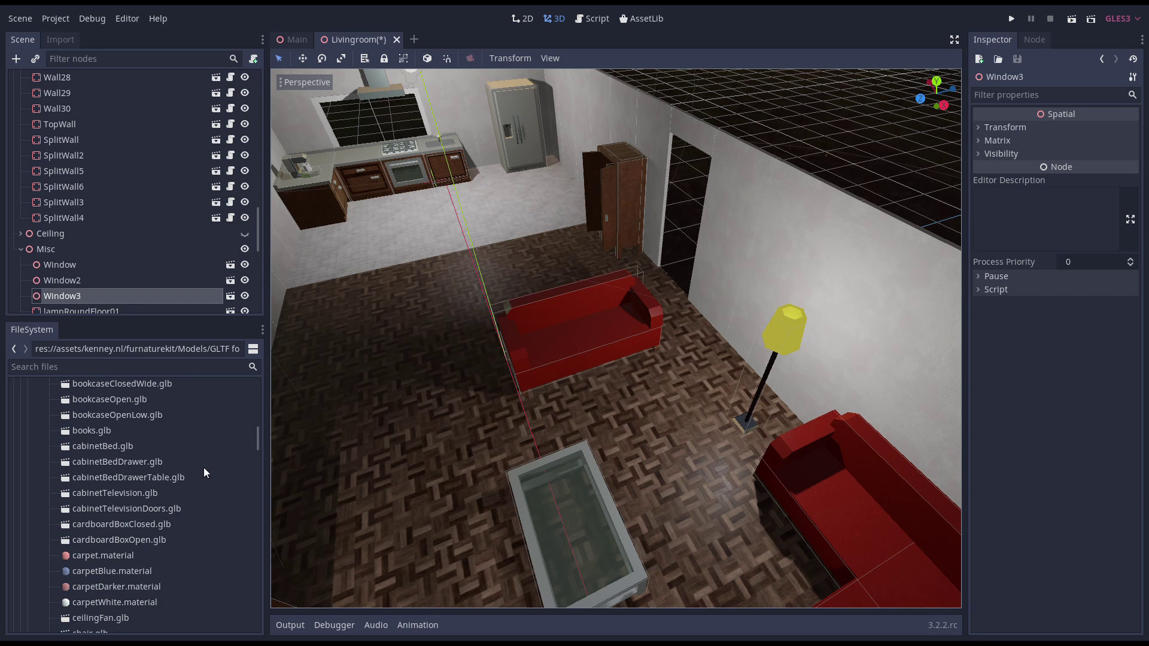
scroll(202, 479, down, 1)
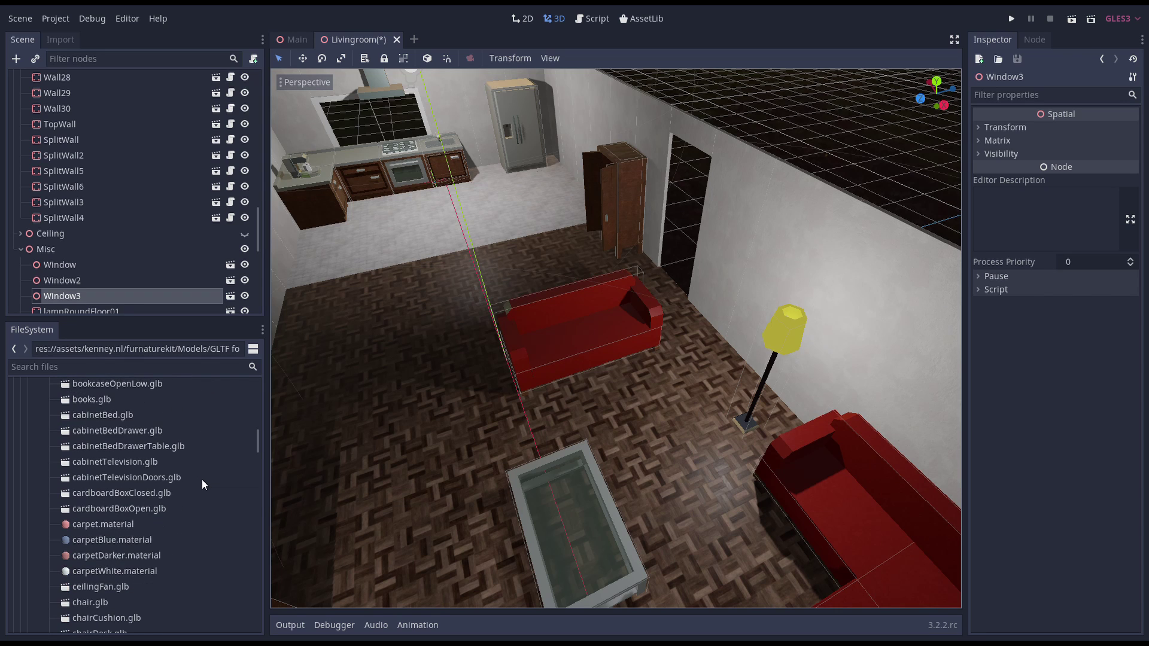
Open carpet.material from the furniture kit and inspect its Albedo settings.
click(120, 525)
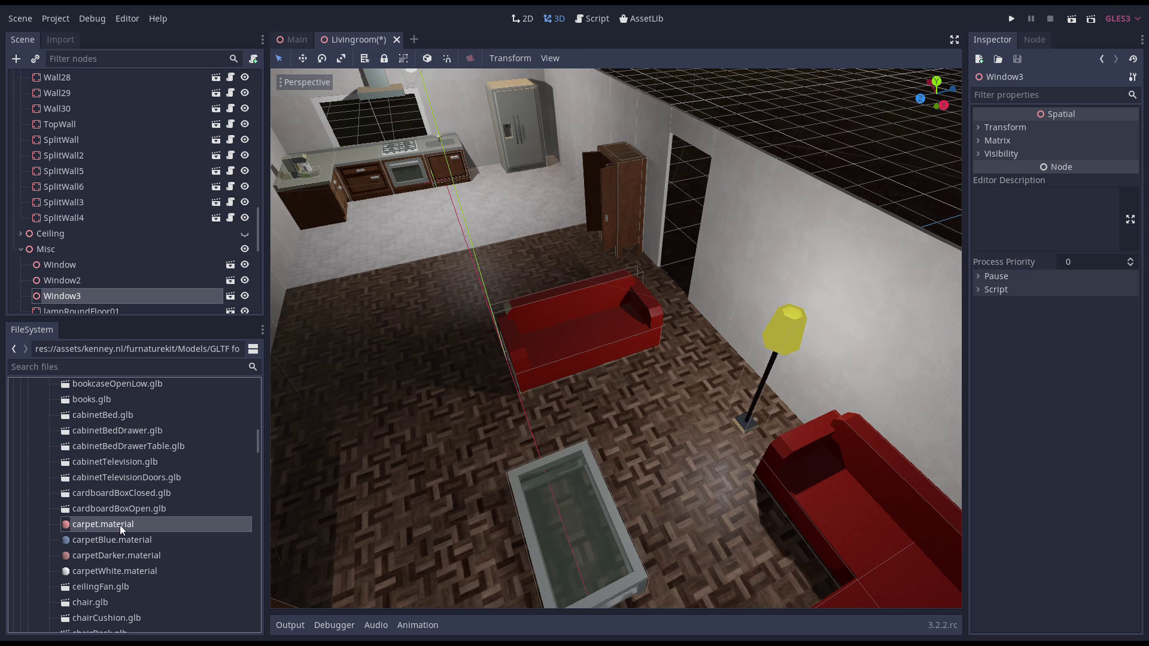
double_click(103, 524)
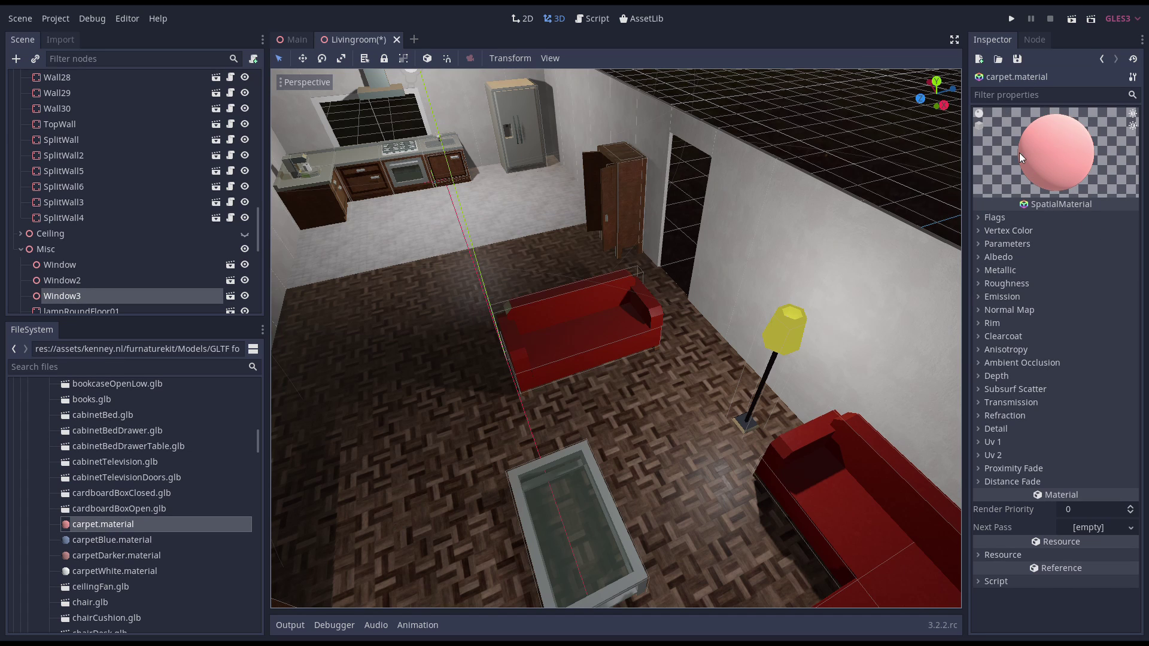
click(979, 257)
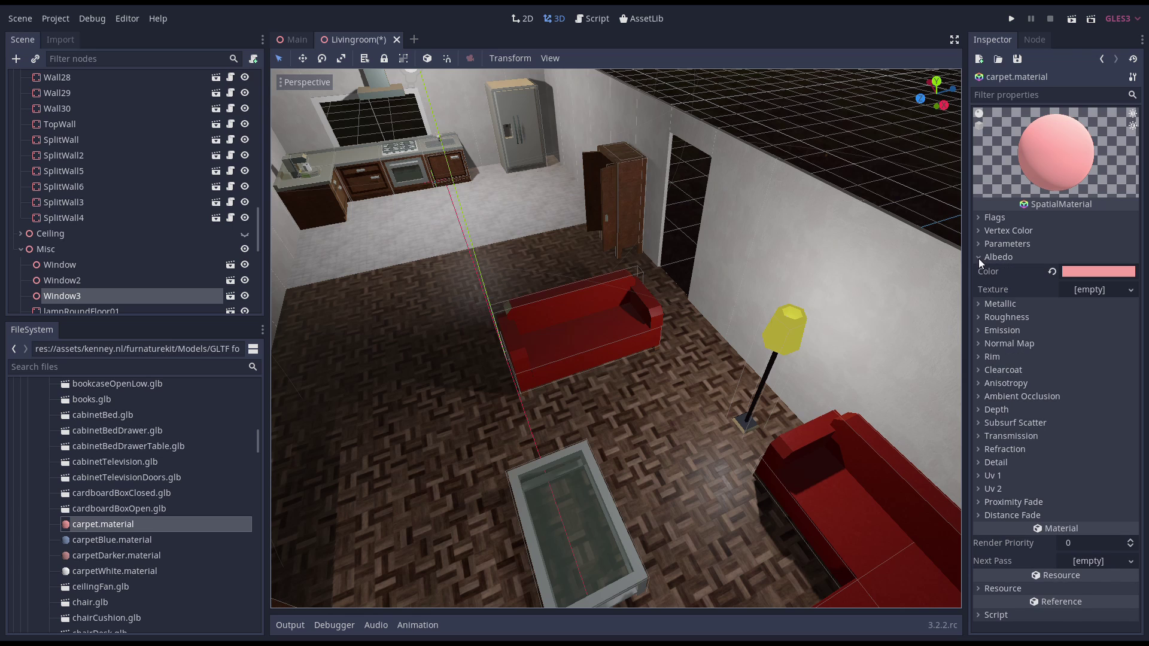
Inspect the albedo, roughness and normal map textures of wood.material, and view the wooden kitchen cabinets and bookcase in the room.
scroll(154, 513, down, 20)
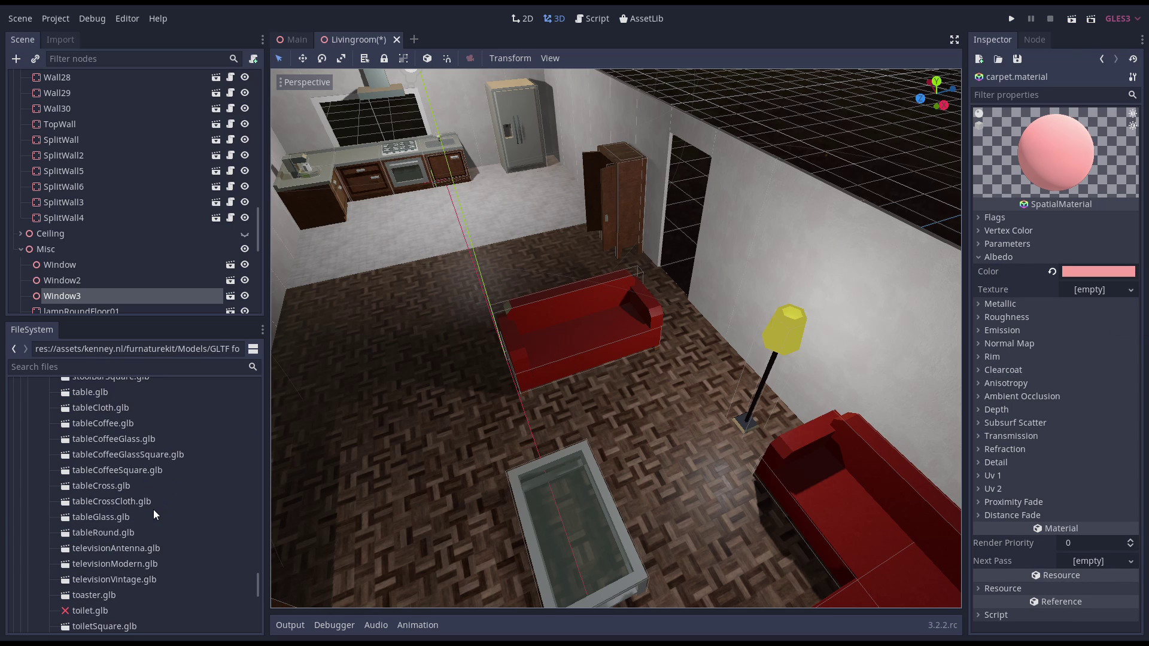
scroll(153, 509, down, 3)
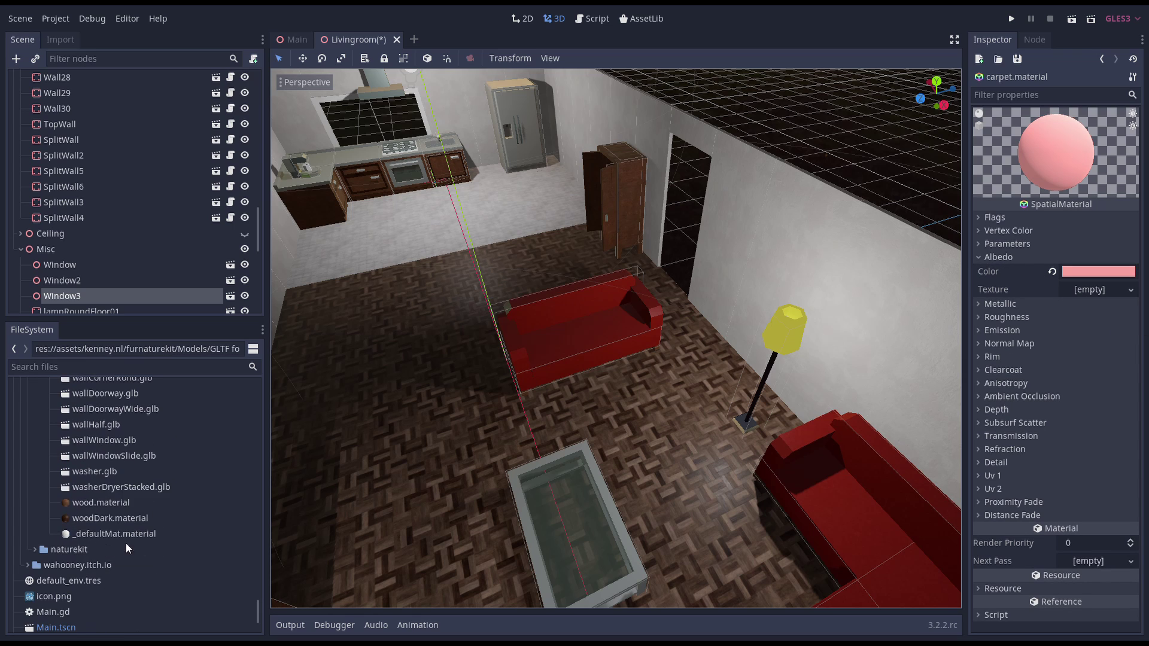
click(103, 504)
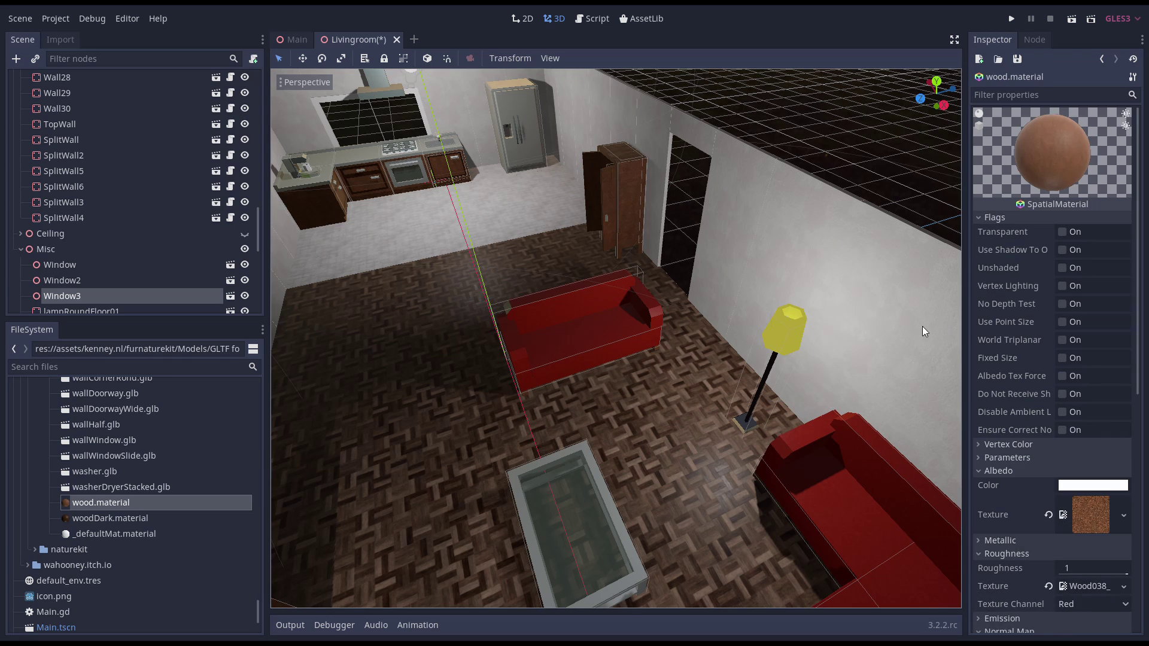
scroll(1071, 395, down, 4)
scroll(1068, 371, down, 2)
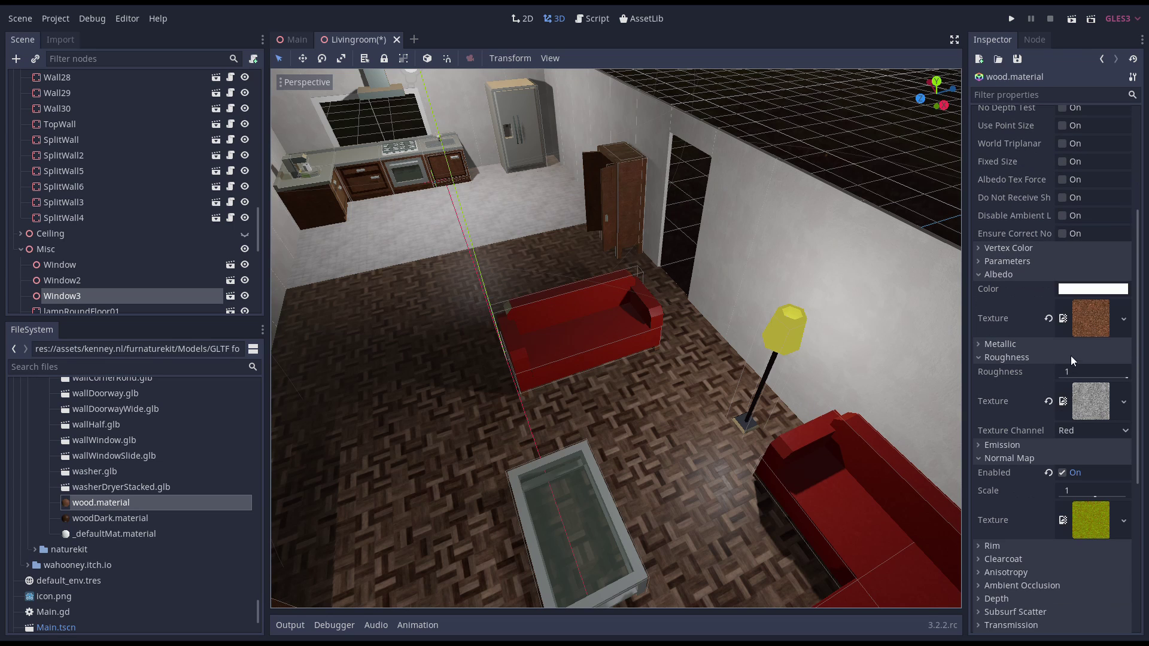
scroll(1079, 519, down, 2)
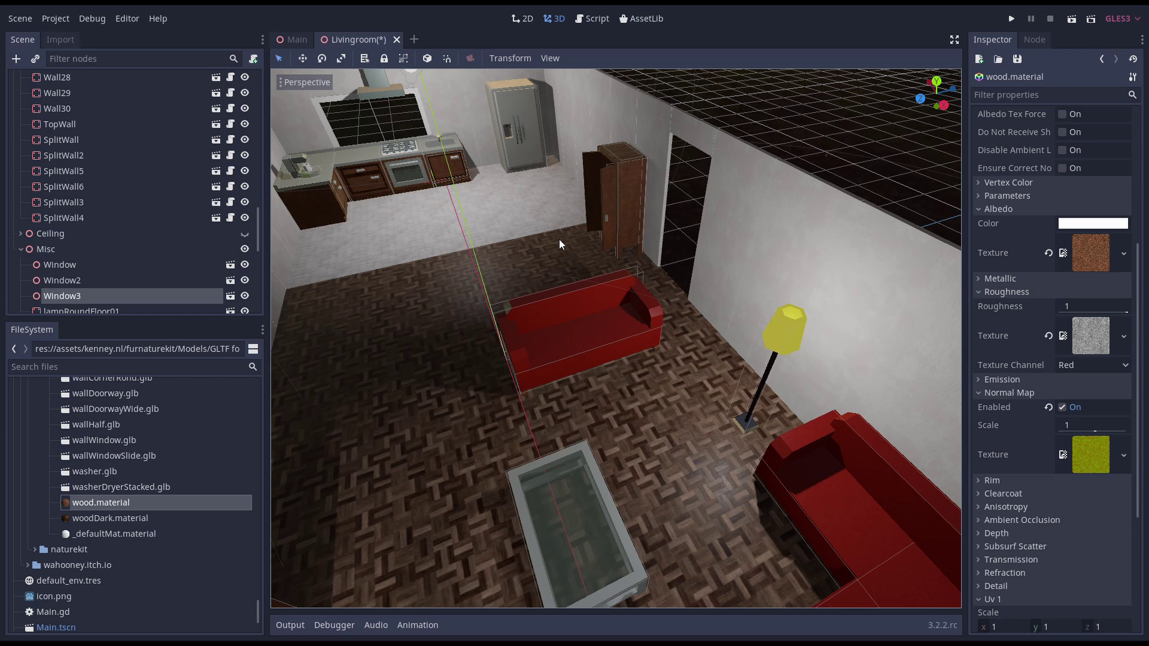
scroll(665, 278, up, 6)
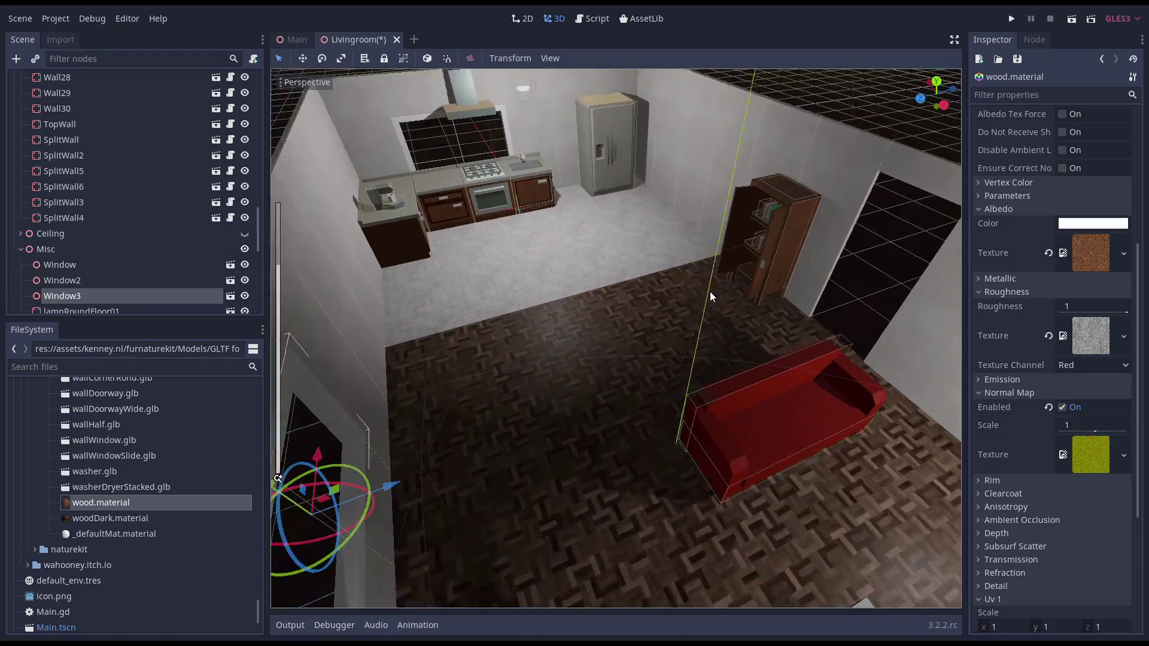
middle_drag(698, 282, 581, 371)
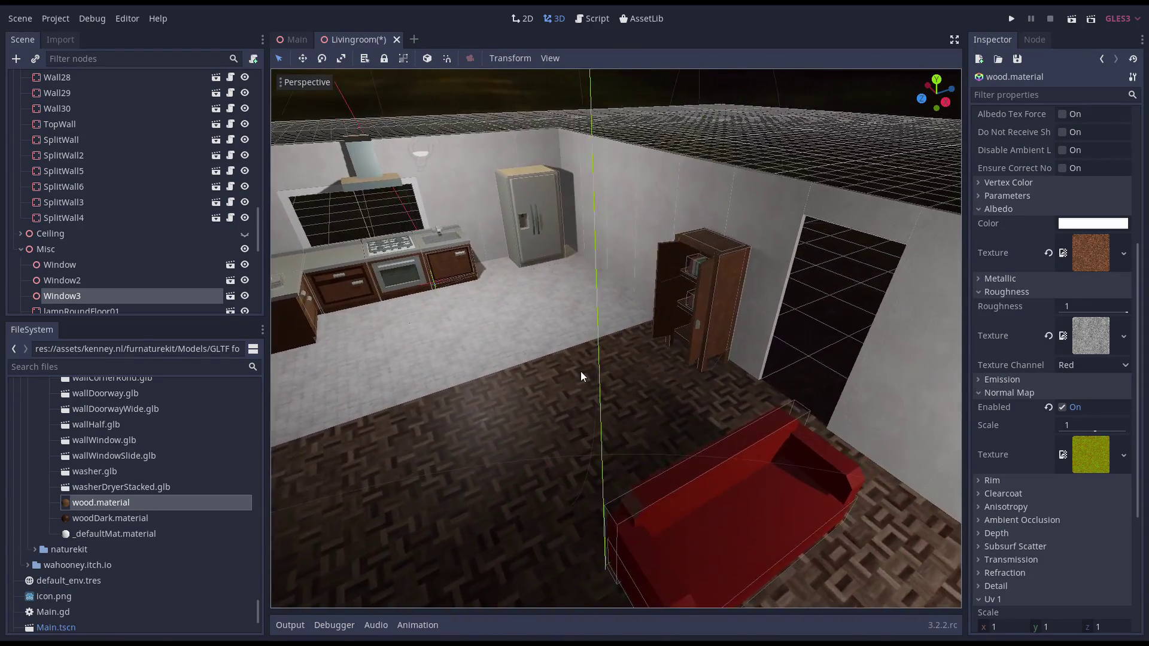
scroll(579, 367, up, 3)
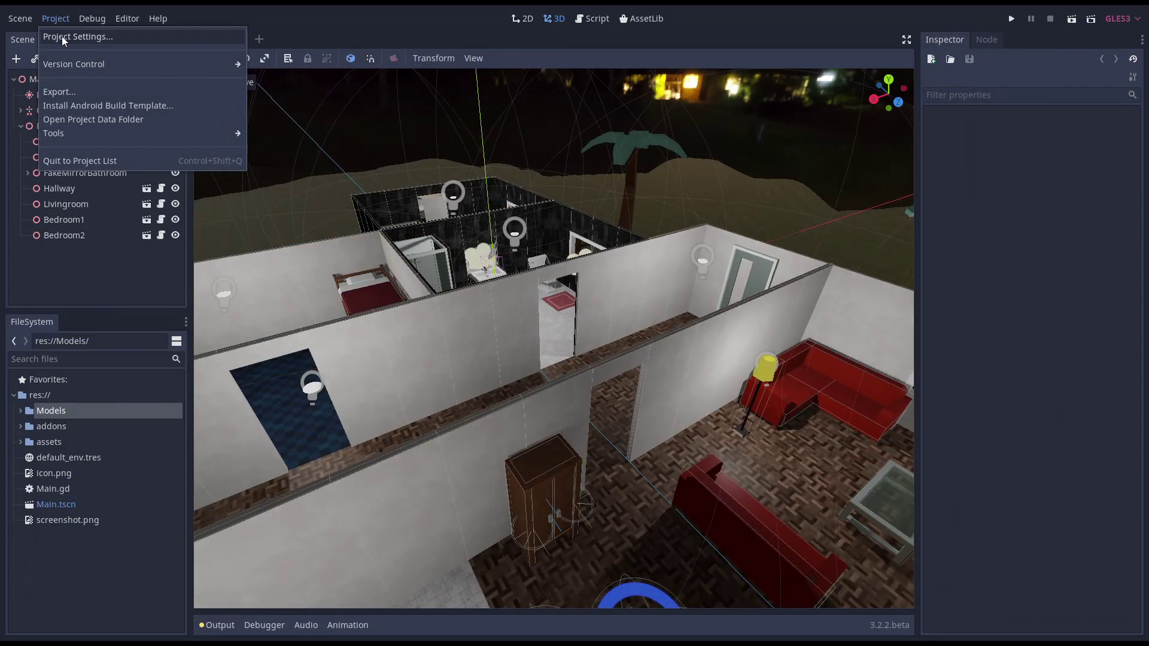
Review the 3D Physics layer names in the project settings and close the settings.
click(62, 36)
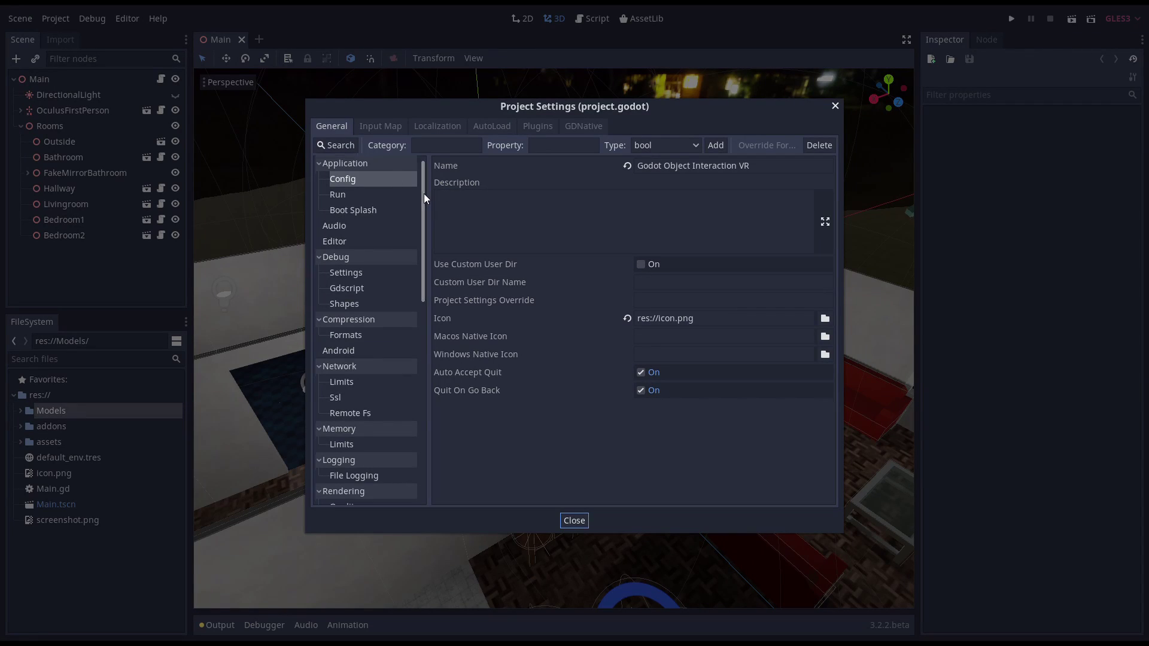
drag(424, 192, 443, 396)
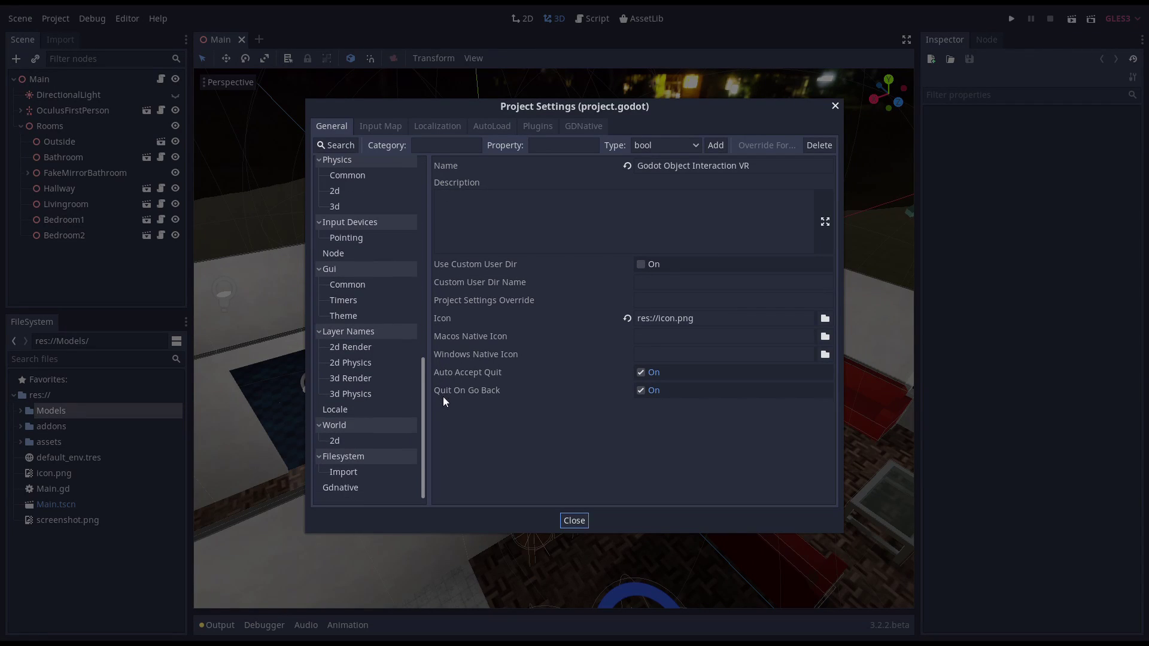
click(385, 391)
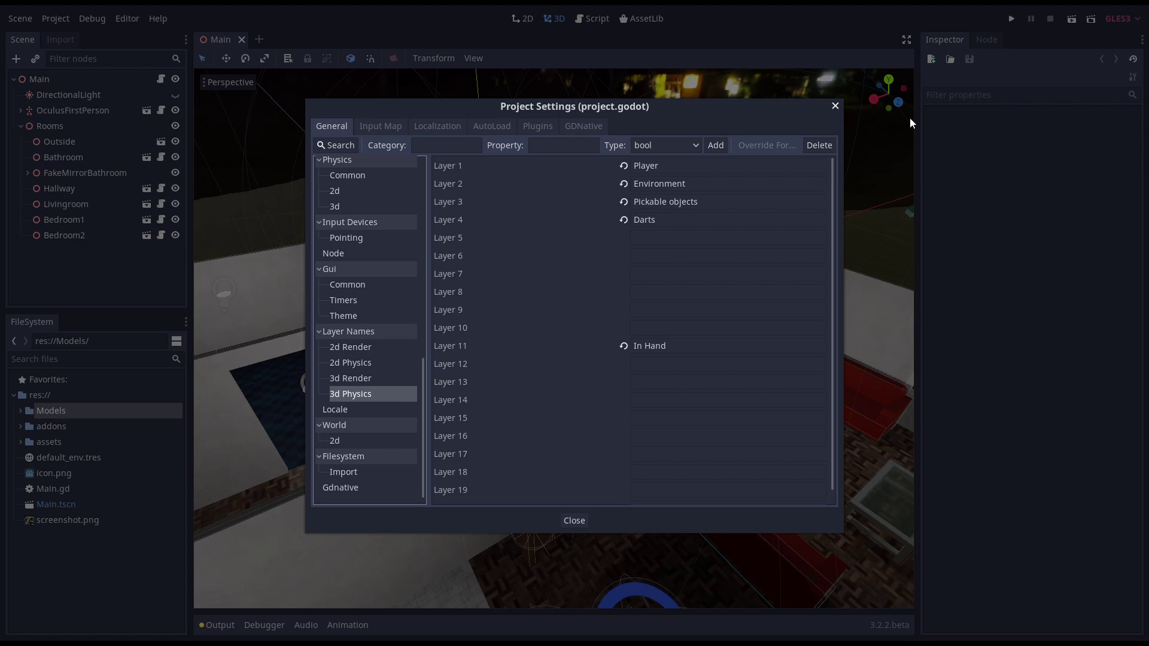
click(573, 522)
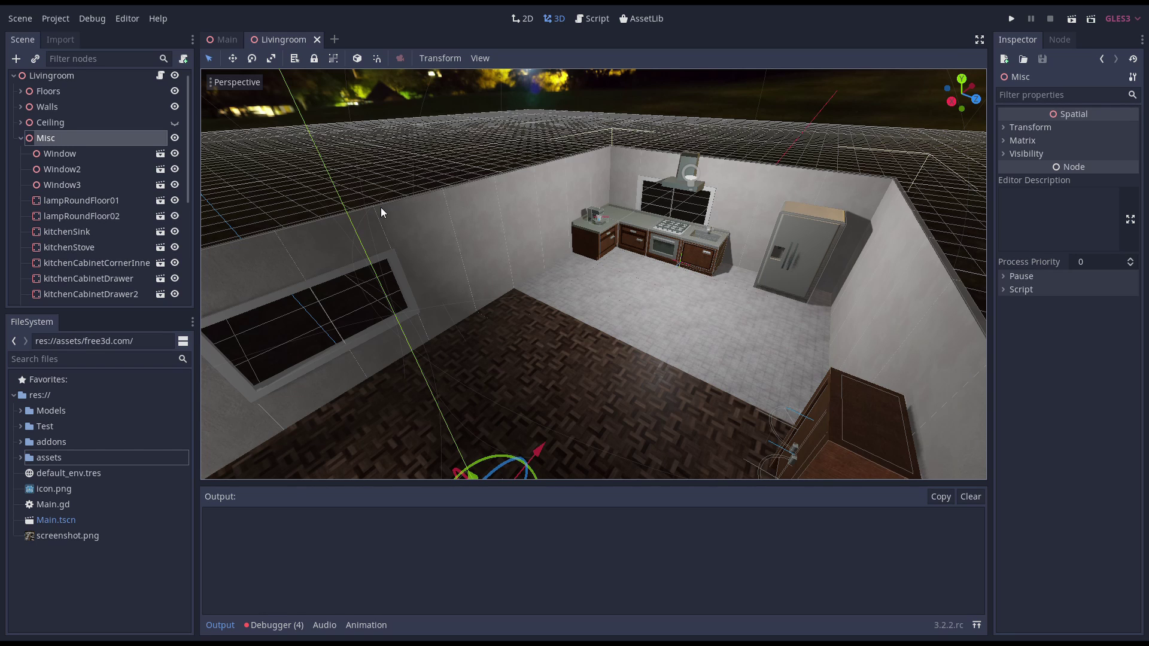
Reveal the dart and dartboard files under assets/free3d.com and create a new scene with a Spatial root node.
click(21, 457)
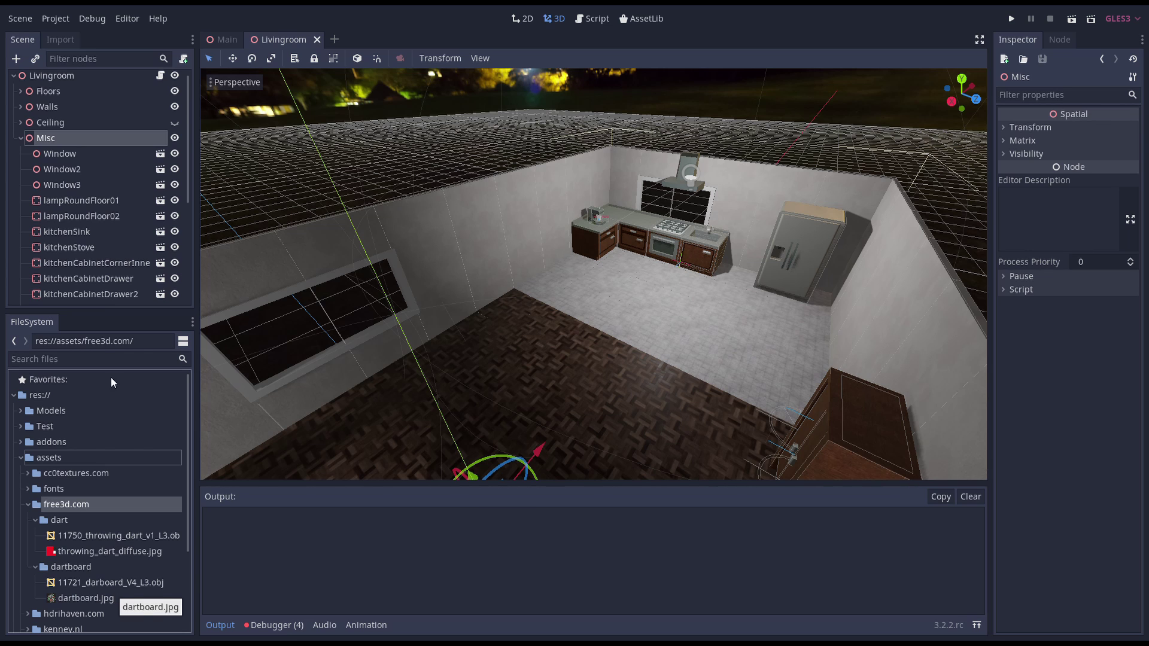
click(24, 19)
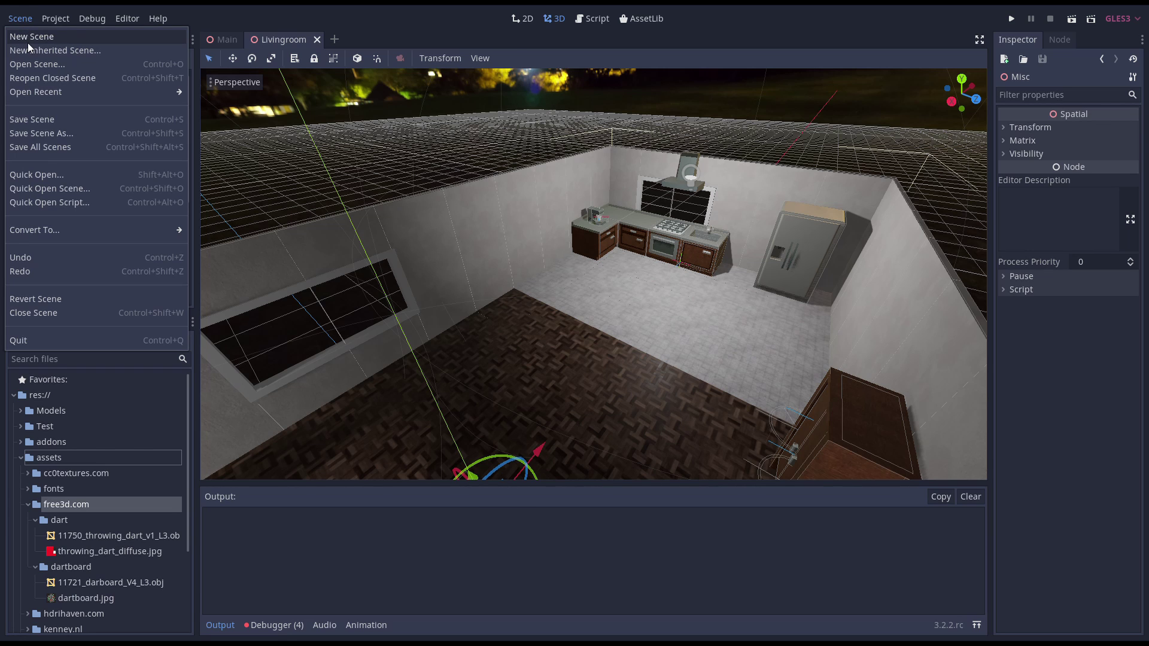
click(28, 42)
click(94, 115)
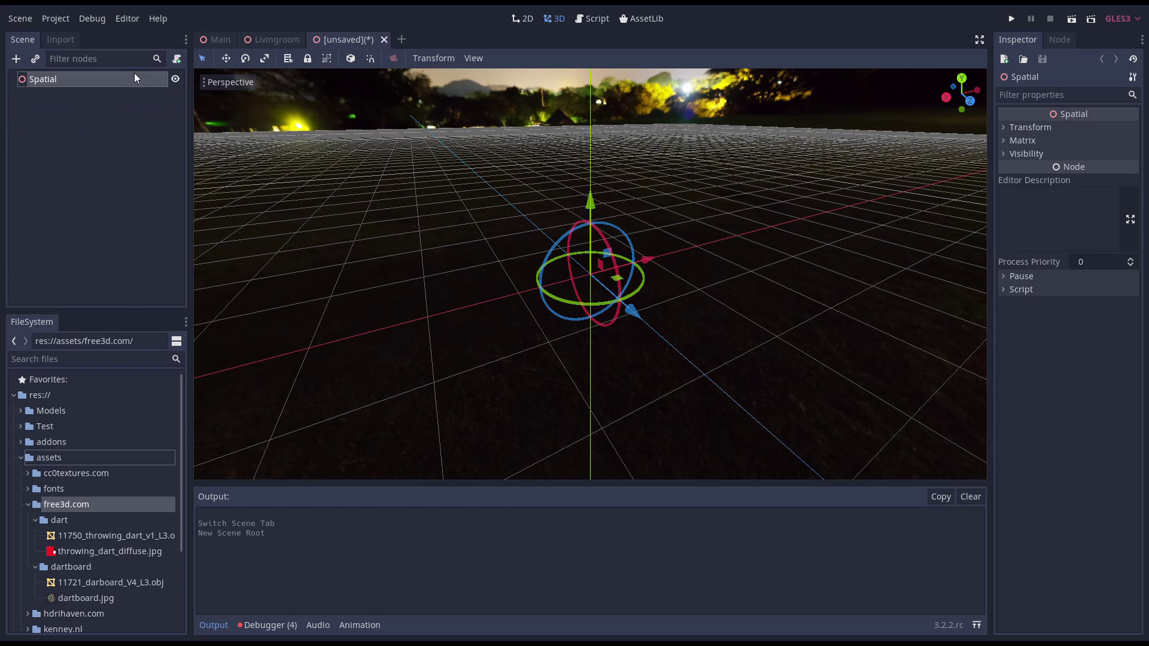
Change the new scene's root node type to Area and rename the node Dartboard.
right_click(133, 73)
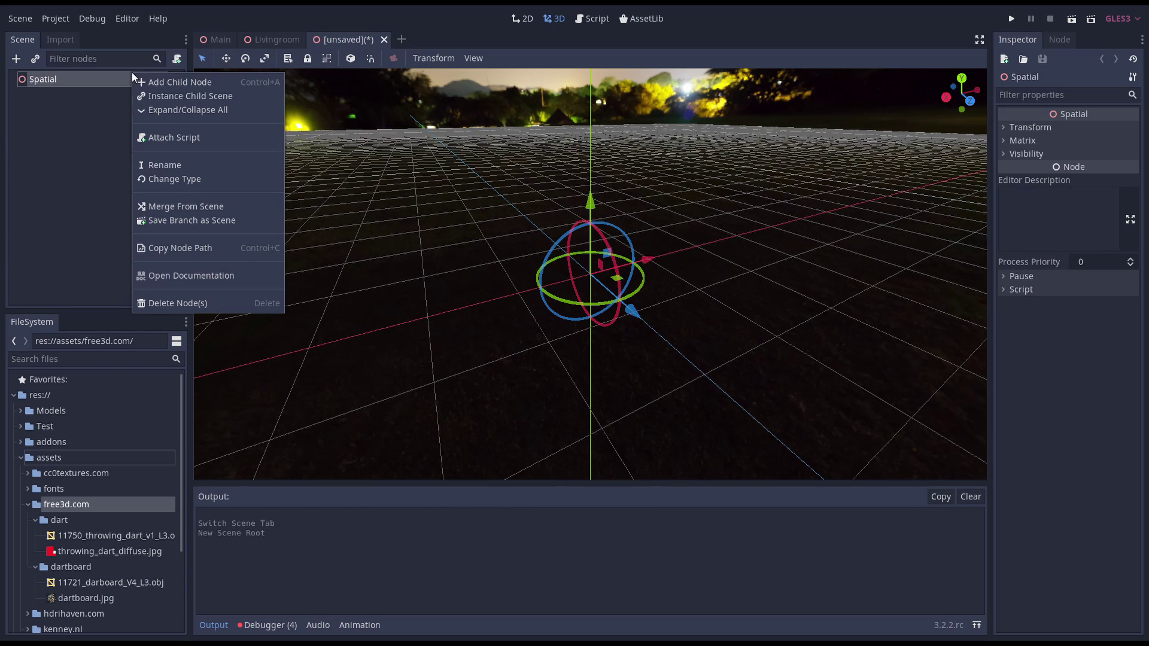
click(178, 181)
text(area)
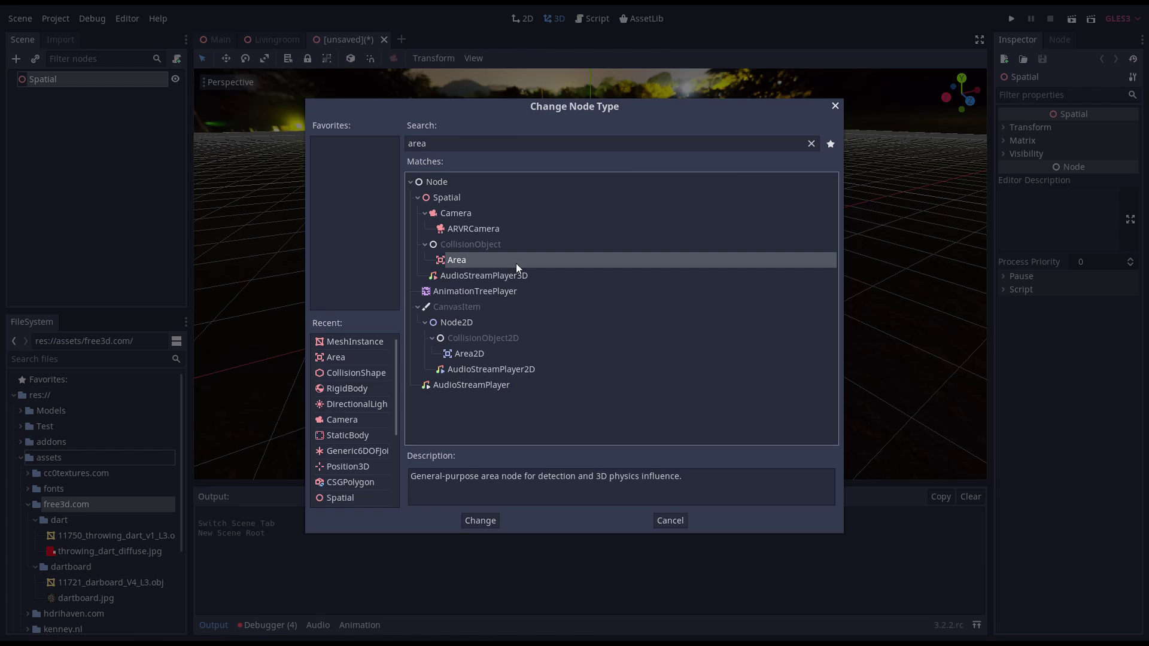
double_click(516, 261)
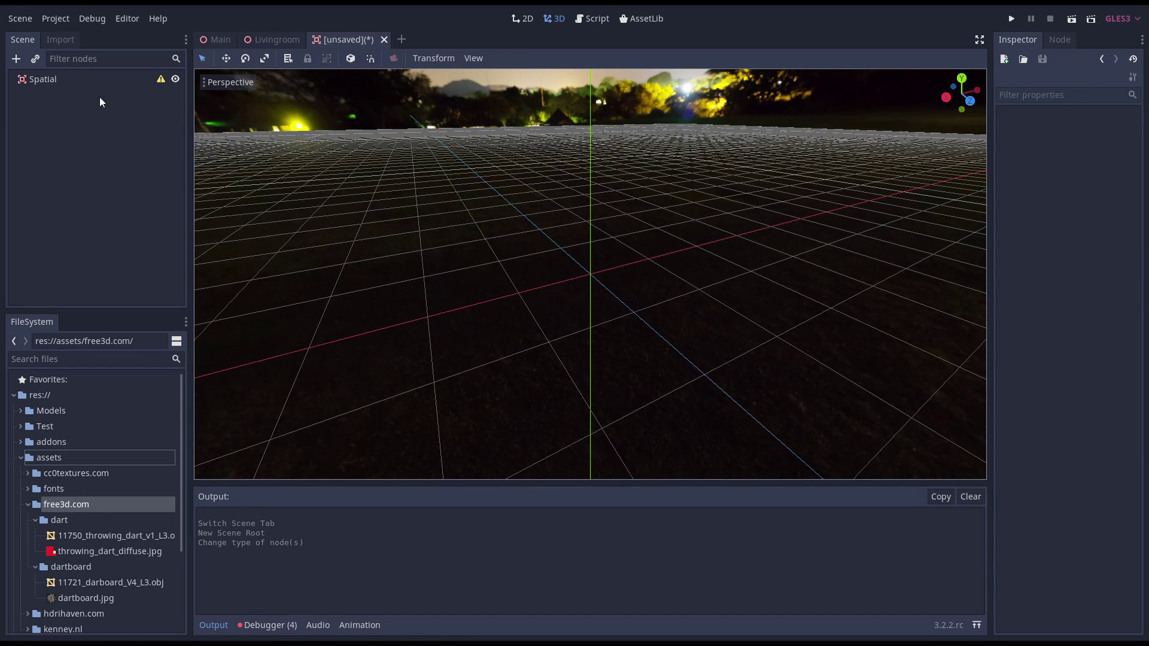
click(63, 79)
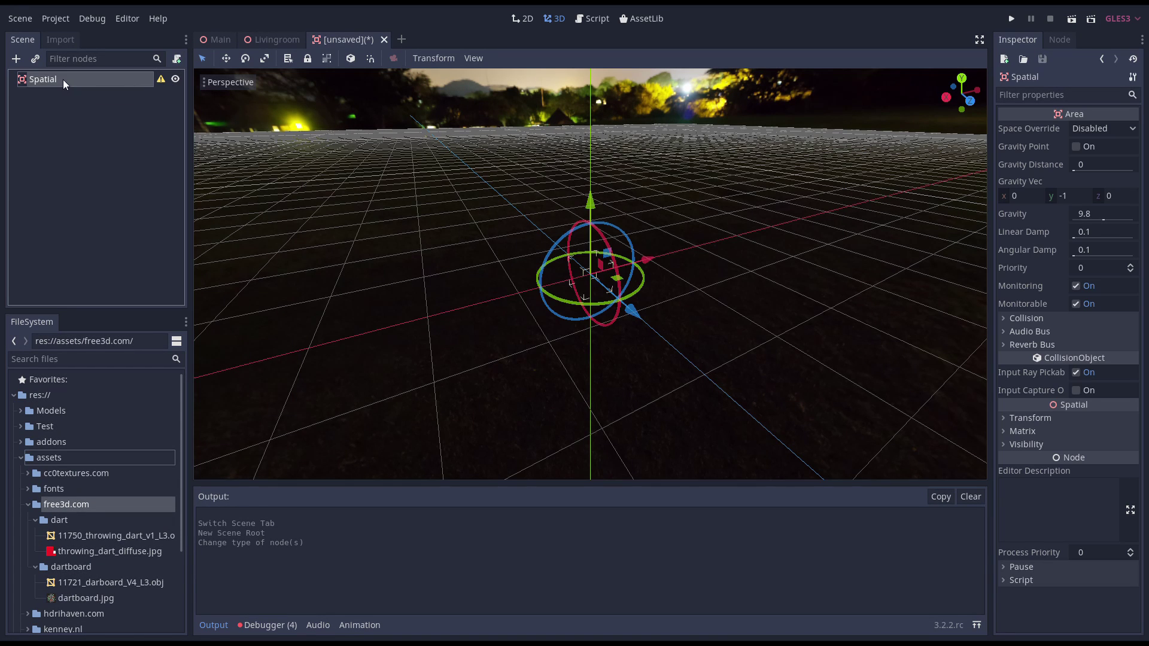
click(63, 79)
text(Dartboard)
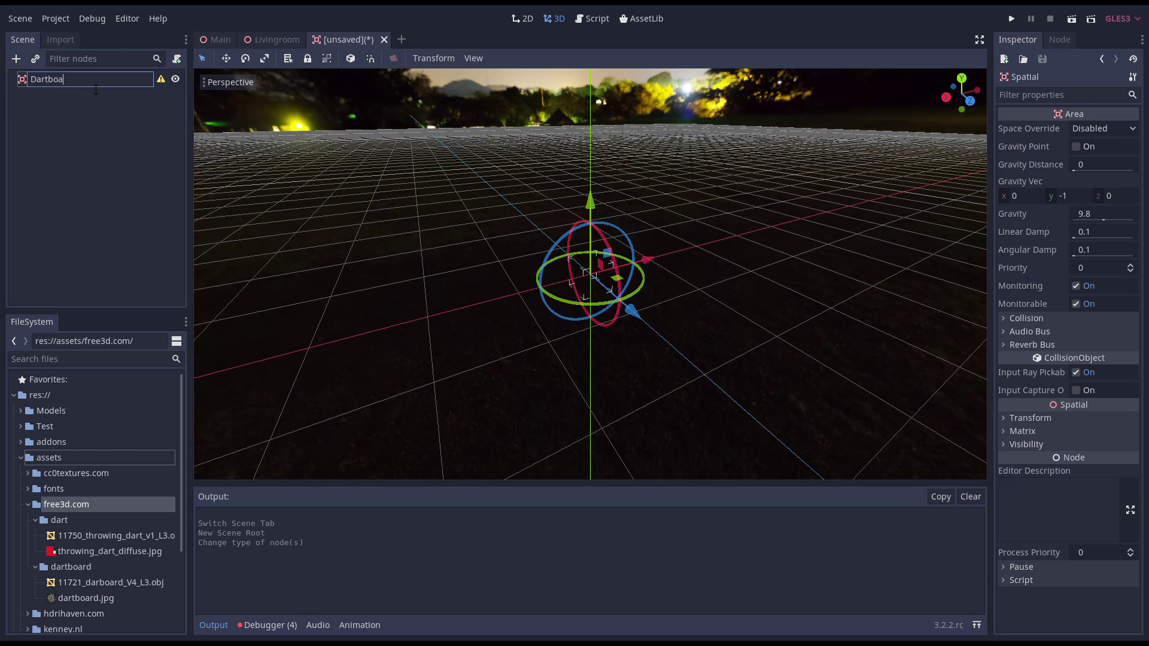
key(Return)
Save the new scene as Dartboard.tscn in the Models/Objects folder.
key(ctrl+s)
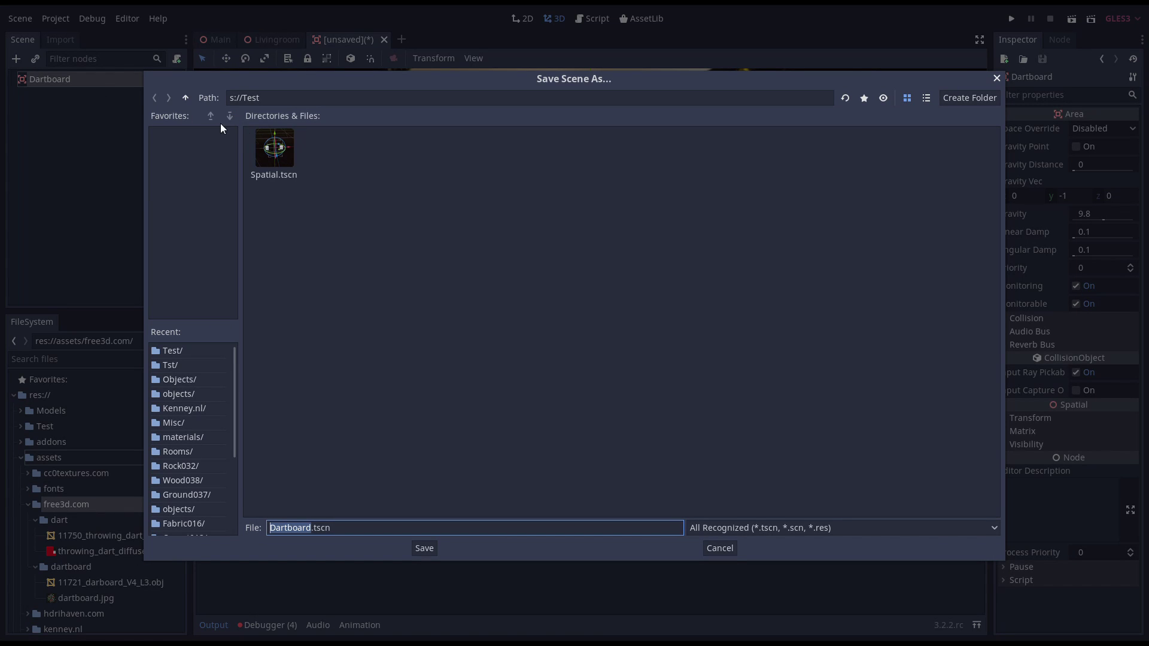
click(187, 98)
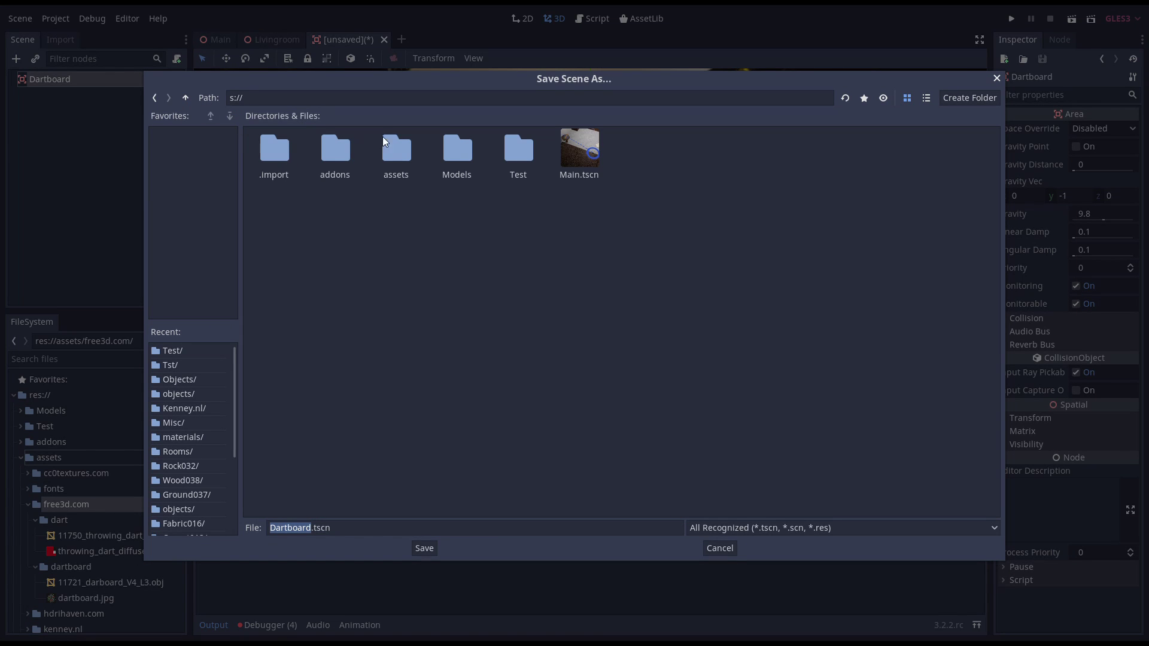
double_click(450, 153)
double_click(393, 161)
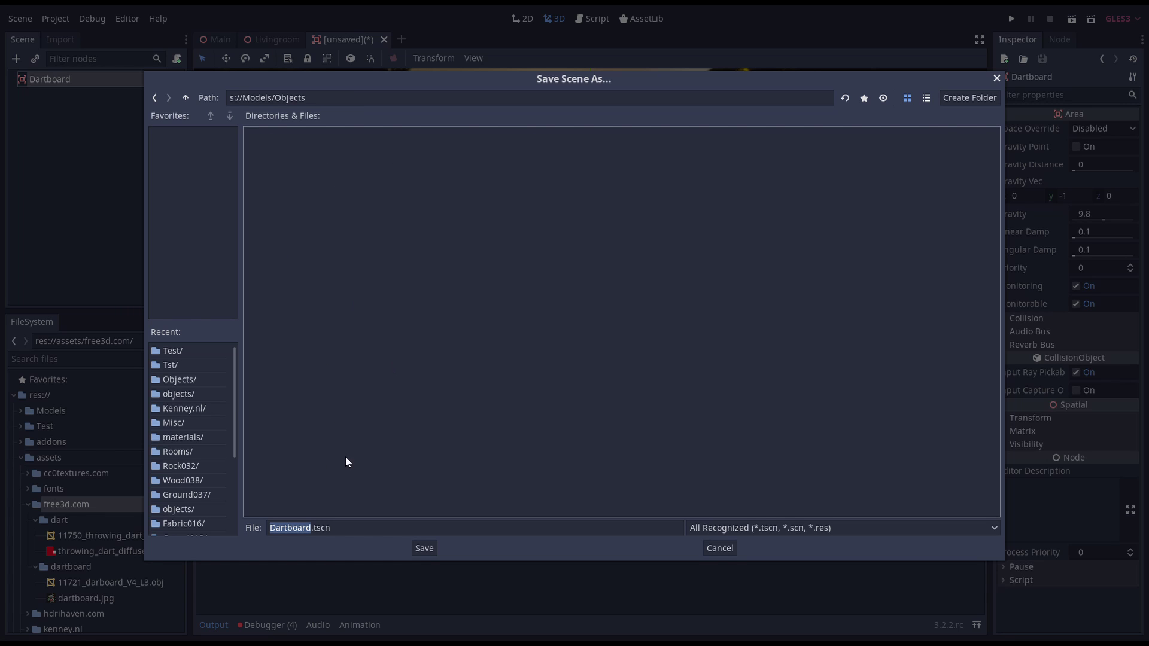
click(419, 548)
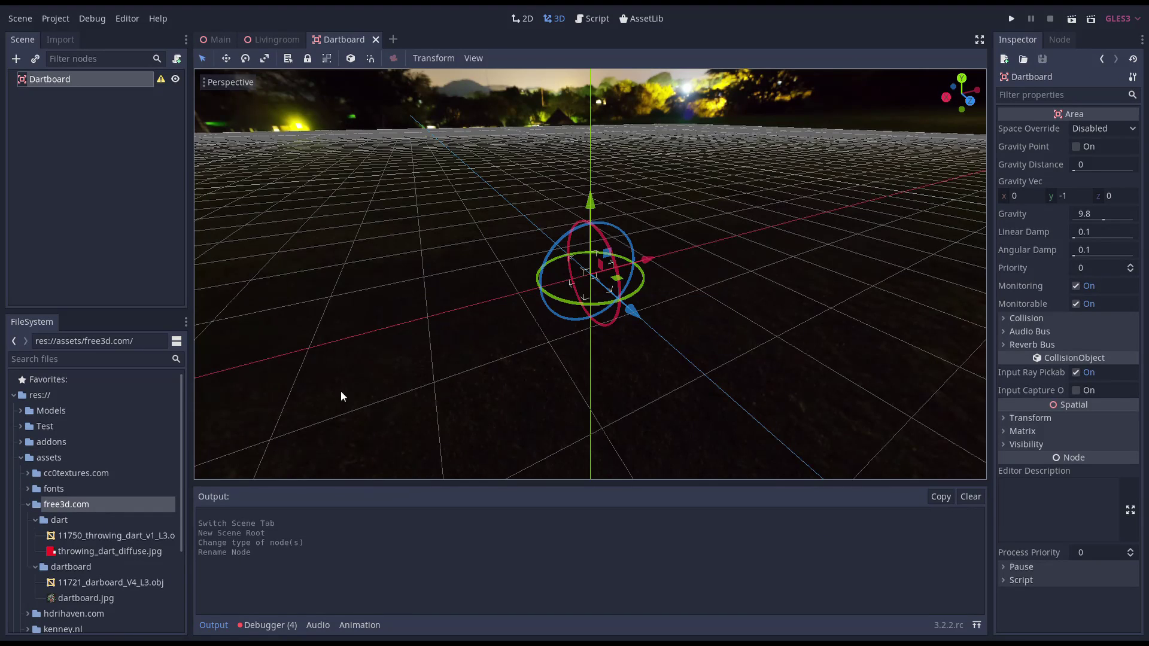
Add a MeshInstance child to the Dartboard node and assign 11721_darboard_V4_L3.obj as its mesh.
key(ctrl+a)
text(Mesh)
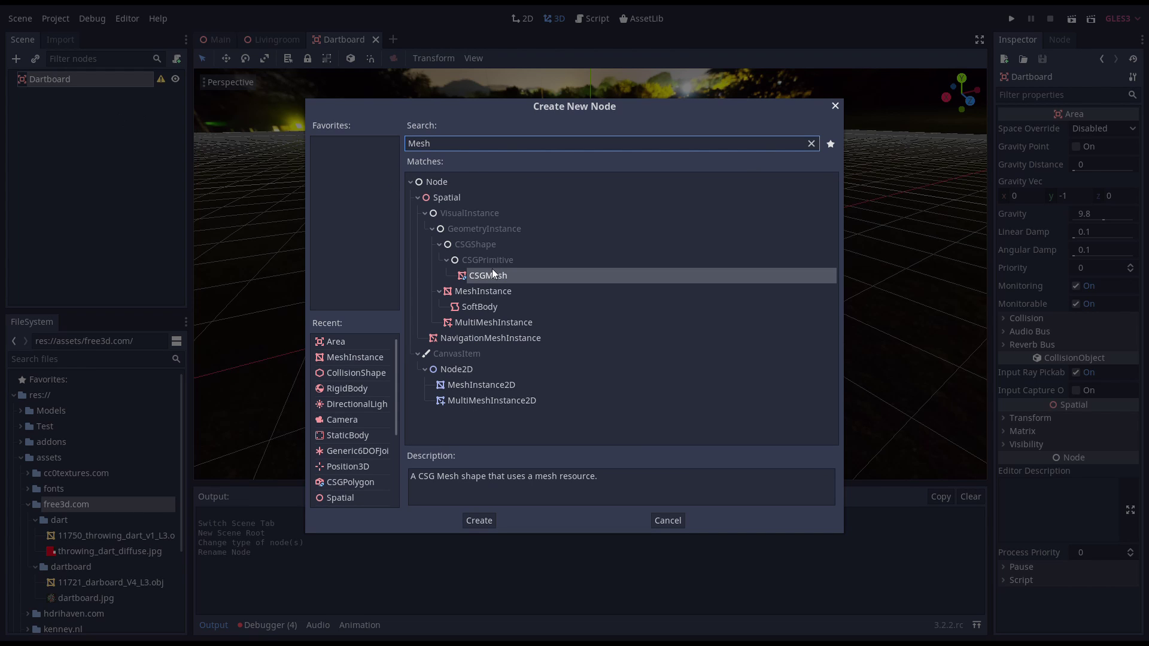
double_click(490, 290)
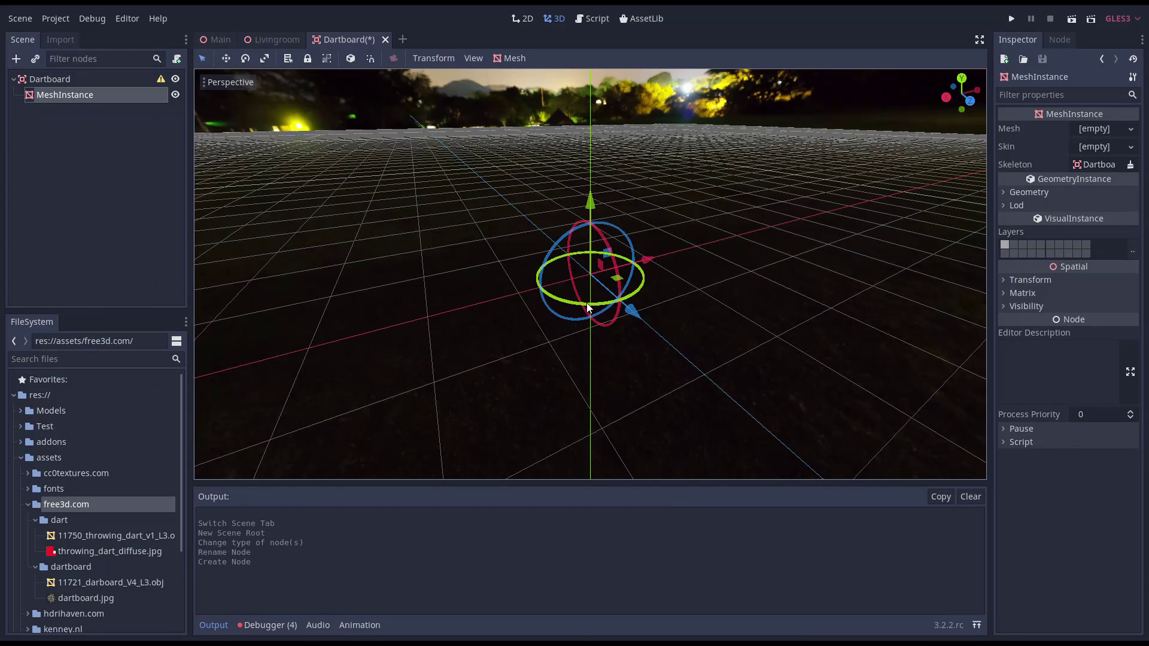
click(96, 583)
drag(95, 583, 1053, 129)
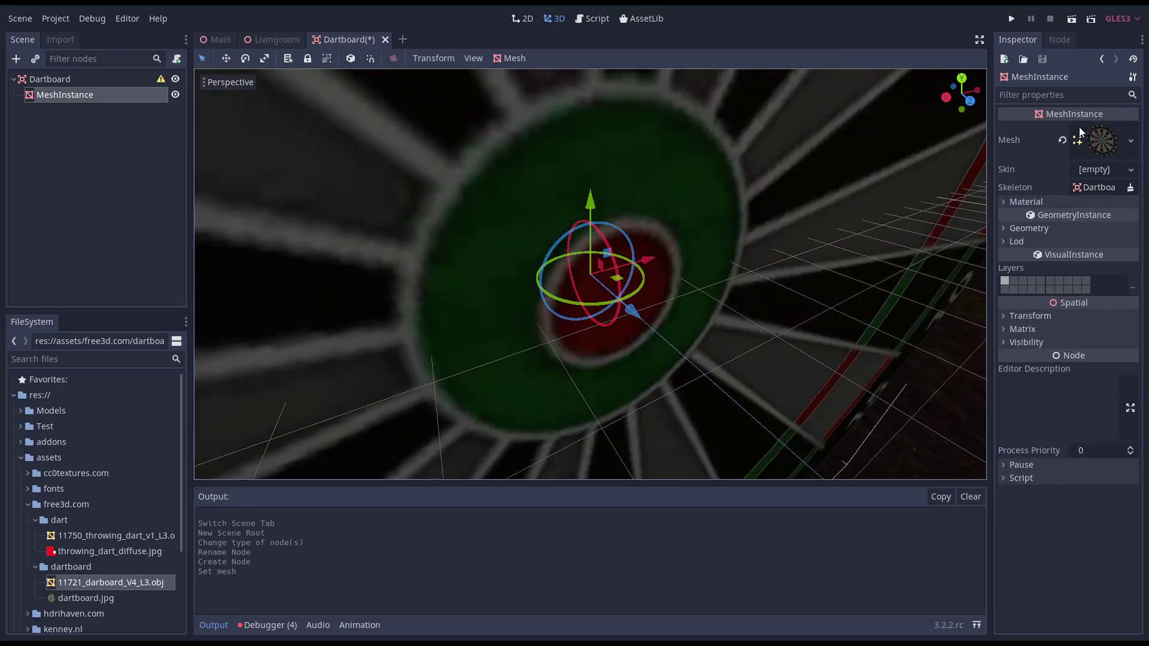
scroll(715, 264, down, 4)
scroll(716, 264, down, 6)
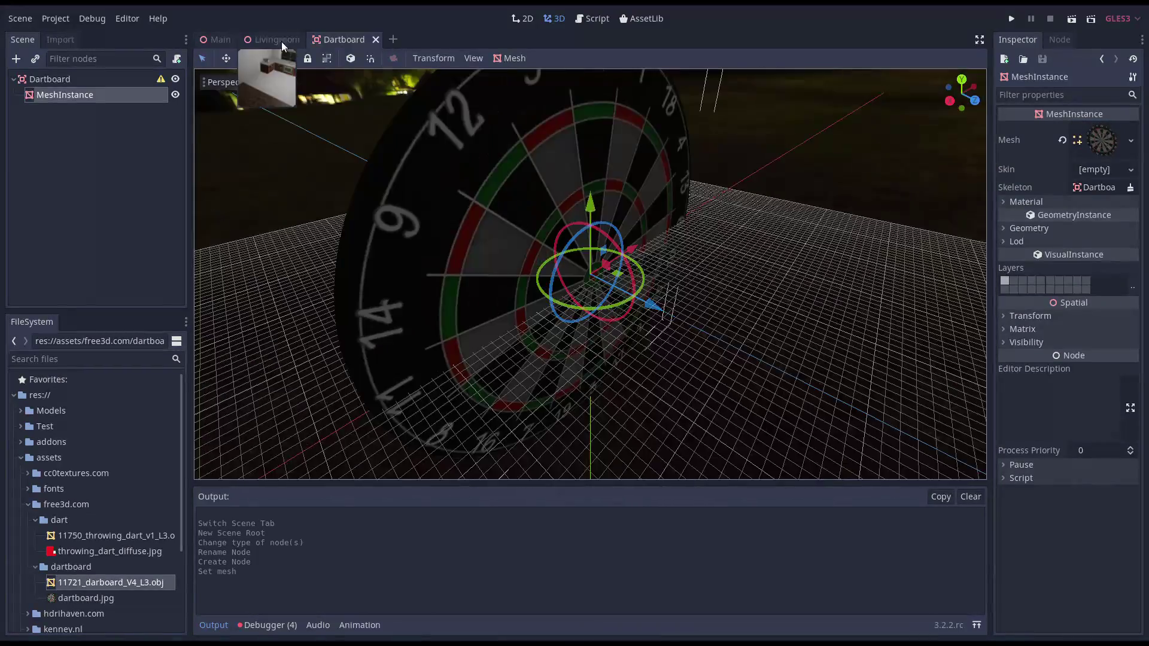
Instance Models/Objects/Dartboard.tscn under the Misc node of the Livingroom scene and focus on it to compare sizes.
click(277, 39)
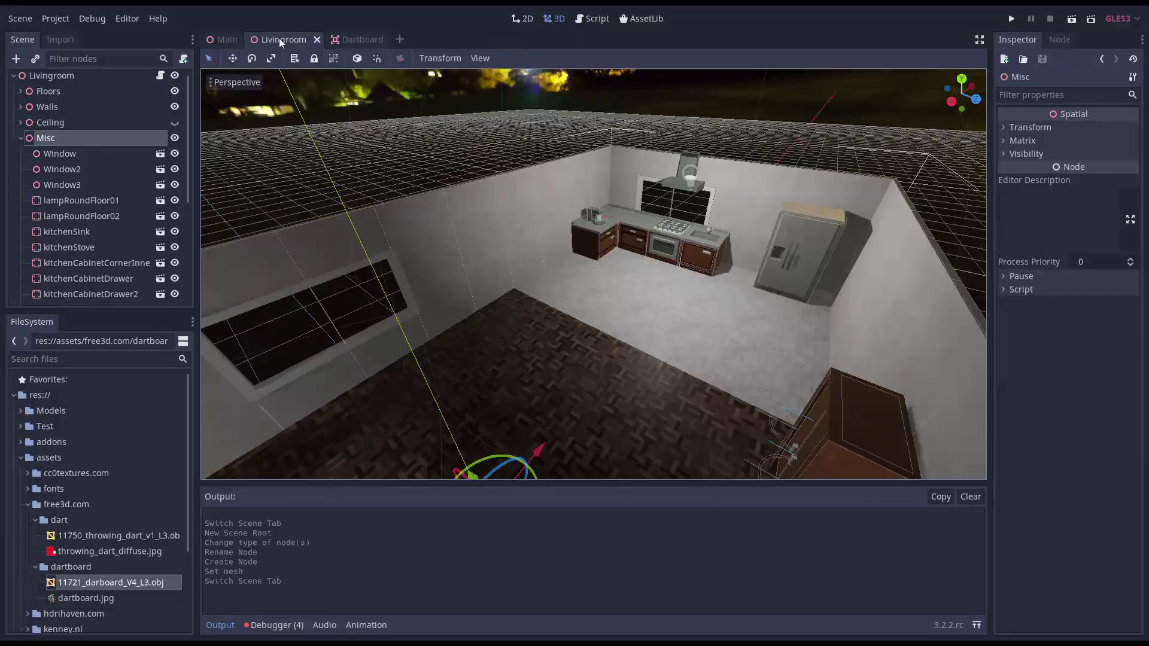
click(36, 58)
text(dartb)
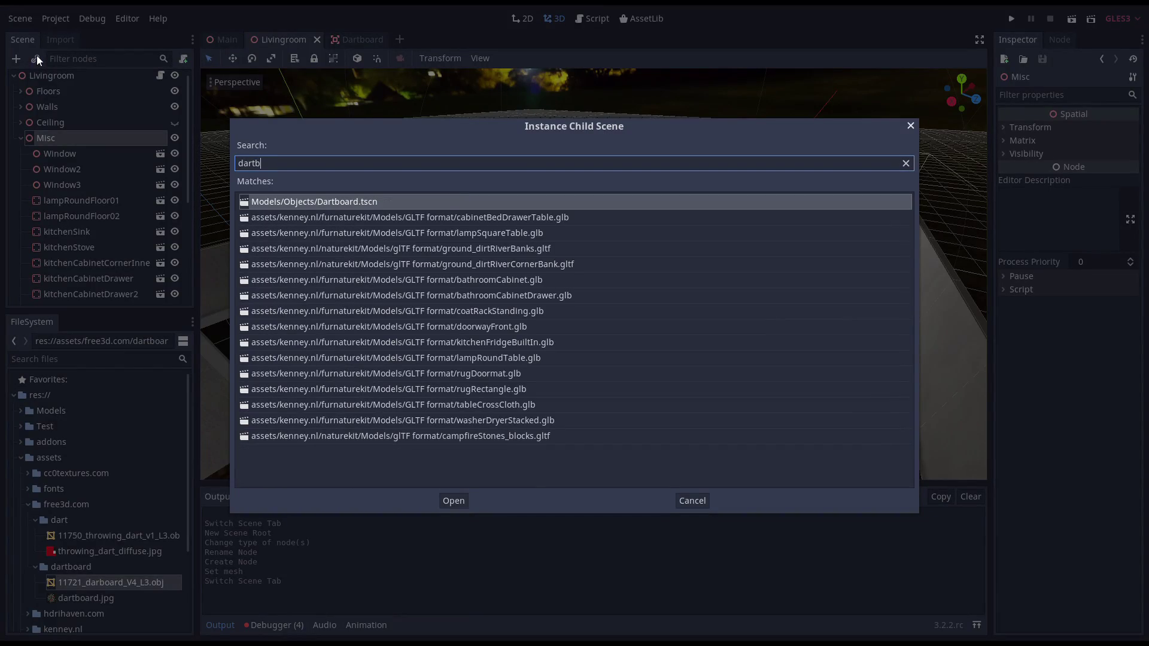
double_click(319, 201)
key(f)
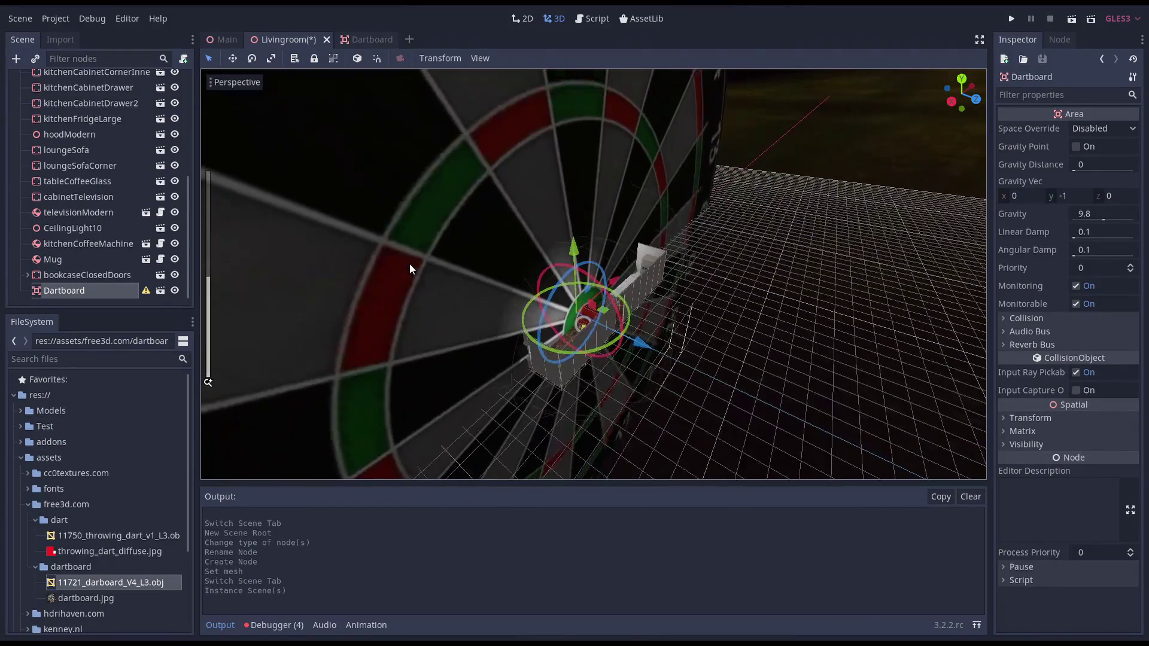
mouse_move(412, 260)
middle_down()
mouse_move(498, 256)
mouse_move(347, 217)
mouse_move(358, 281)
mouse_move(419, 272)
middle_up()
Reimport 11721_darboard_V4_L3.obj with Scale Mesh set to 0.01 on x, y and z, and view the mesh in the Dartboard scene.
click(354, 41)
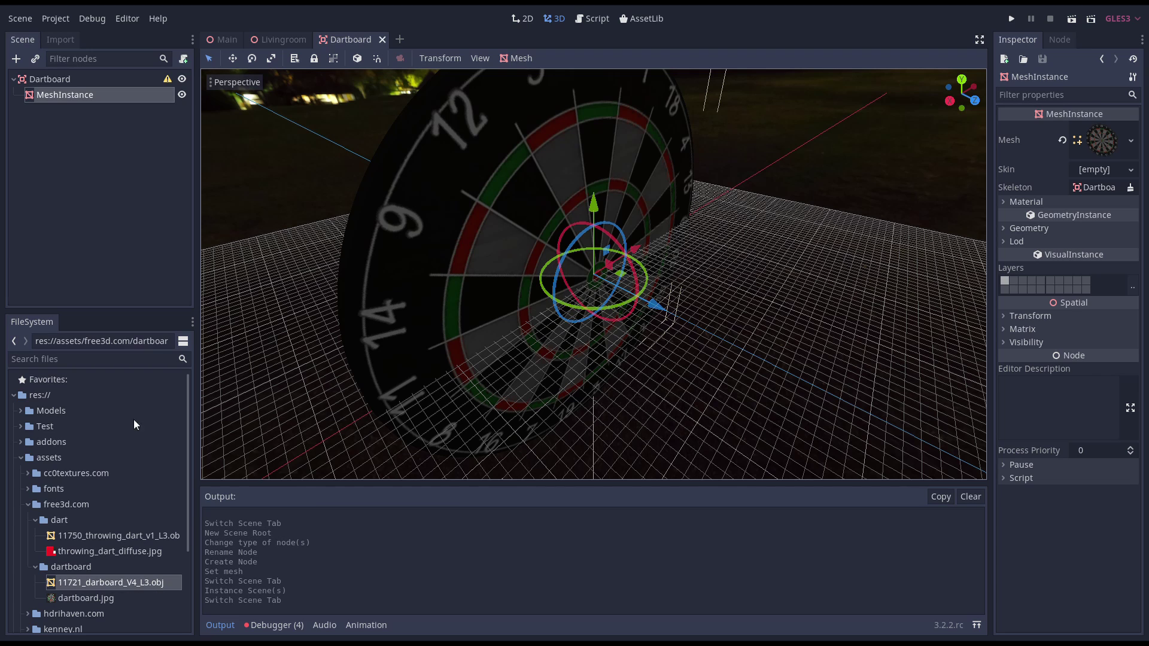
click(51, 41)
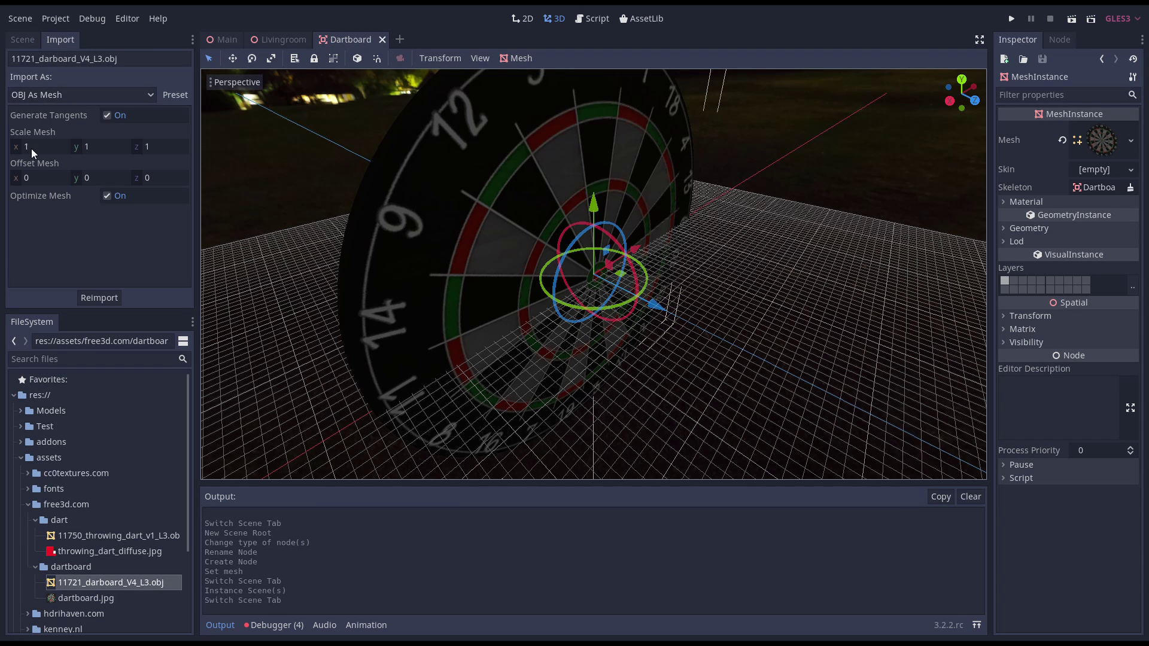
click(56, 150)
text(0.01)
key(Tab)
text(0.01)
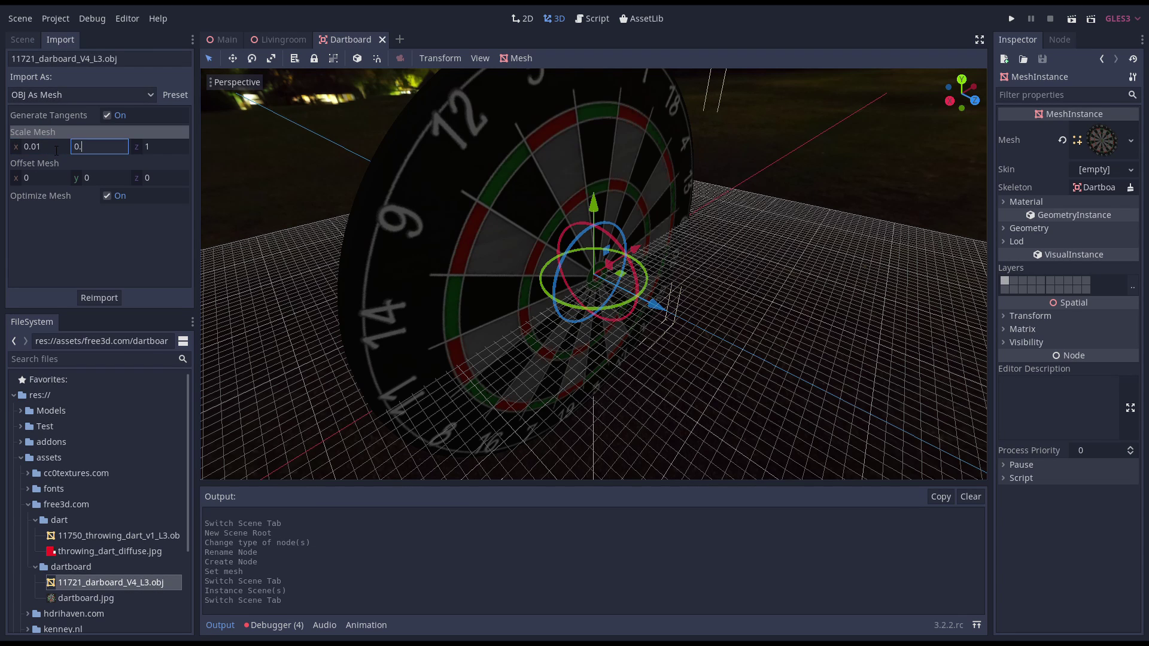
key(Tab)
text(0.01)
key(Tab)
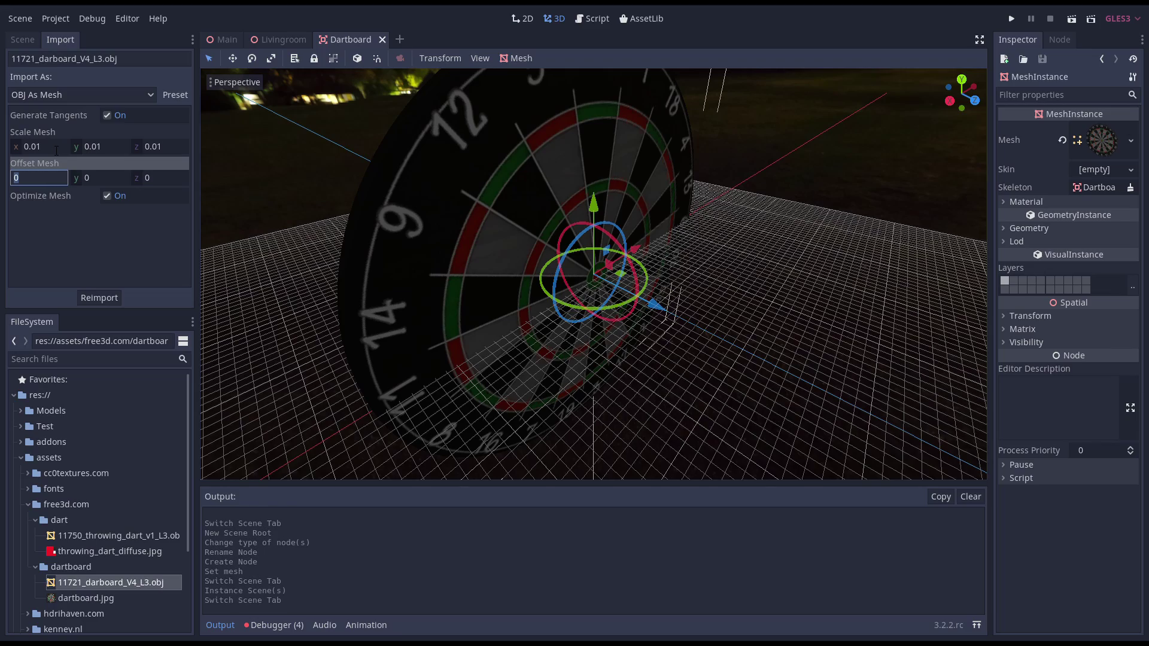
click(96, 299)
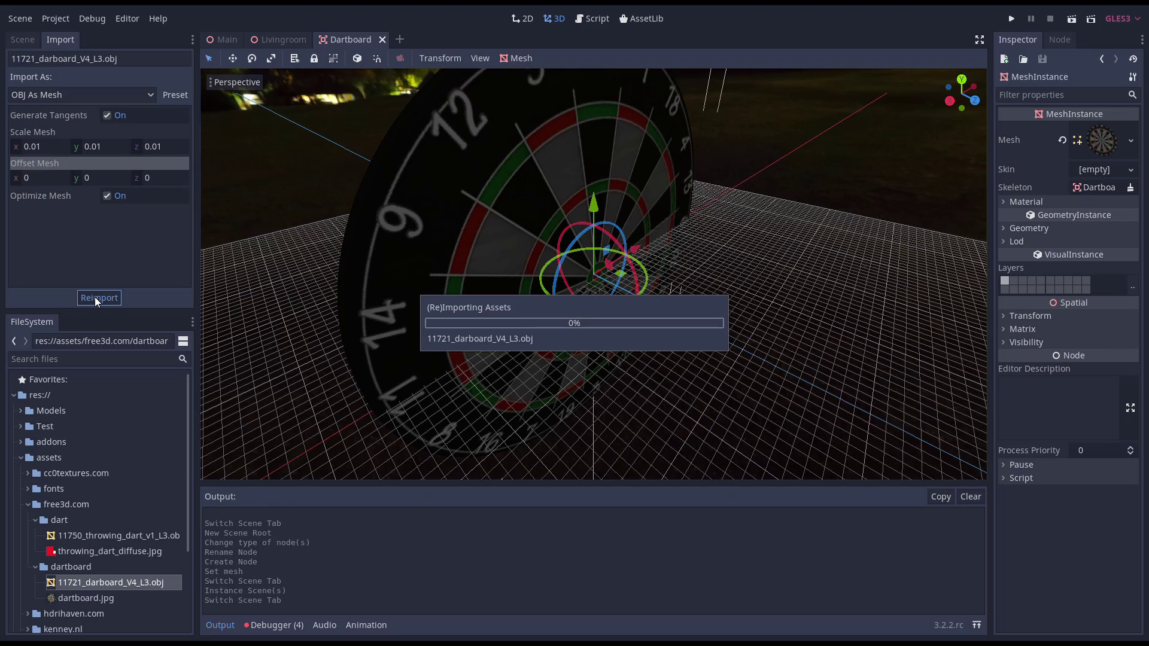
scroll(620, 268, up, 2)
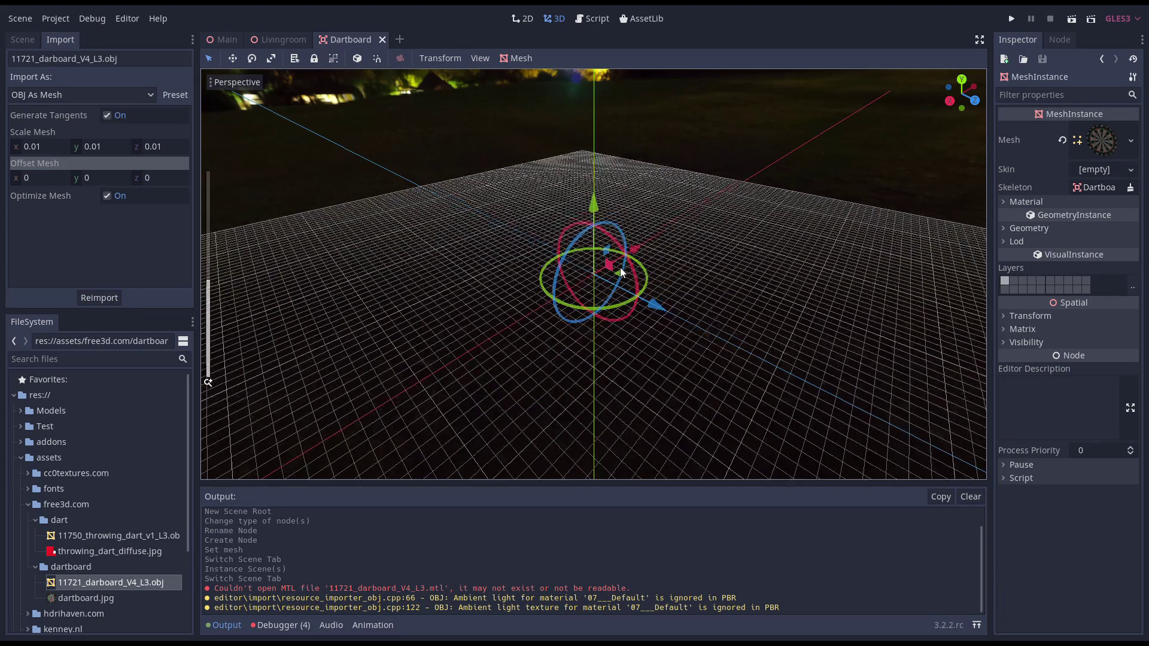
scroll(621, 267, up, 5)
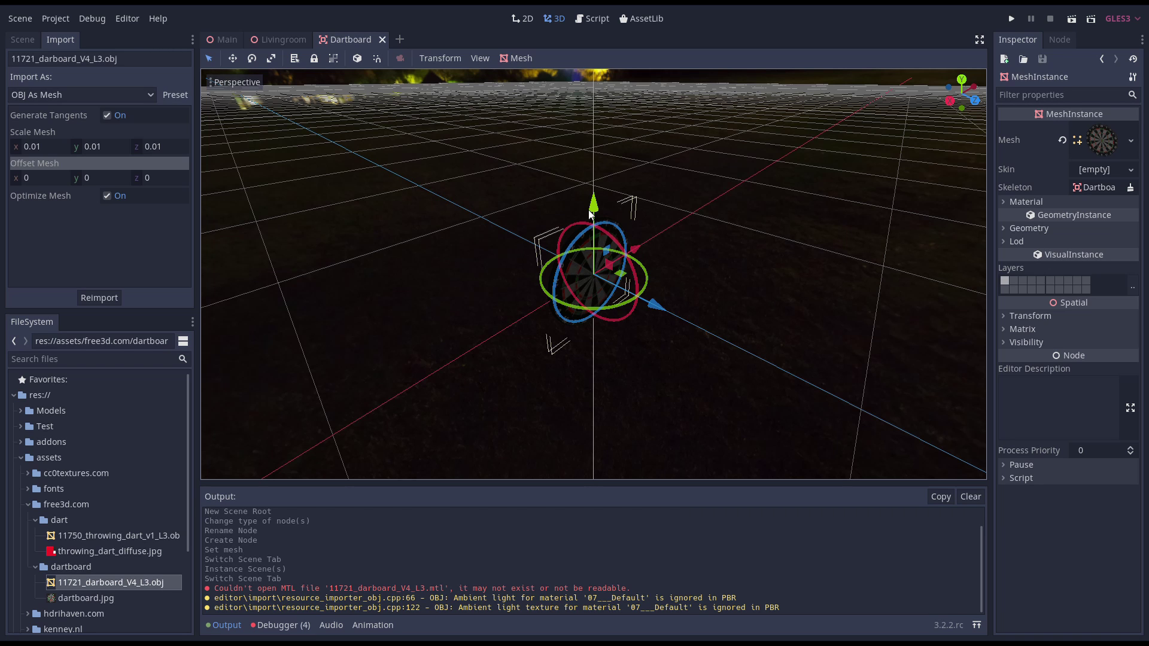
middle_drag(747, 343, 602, 279)
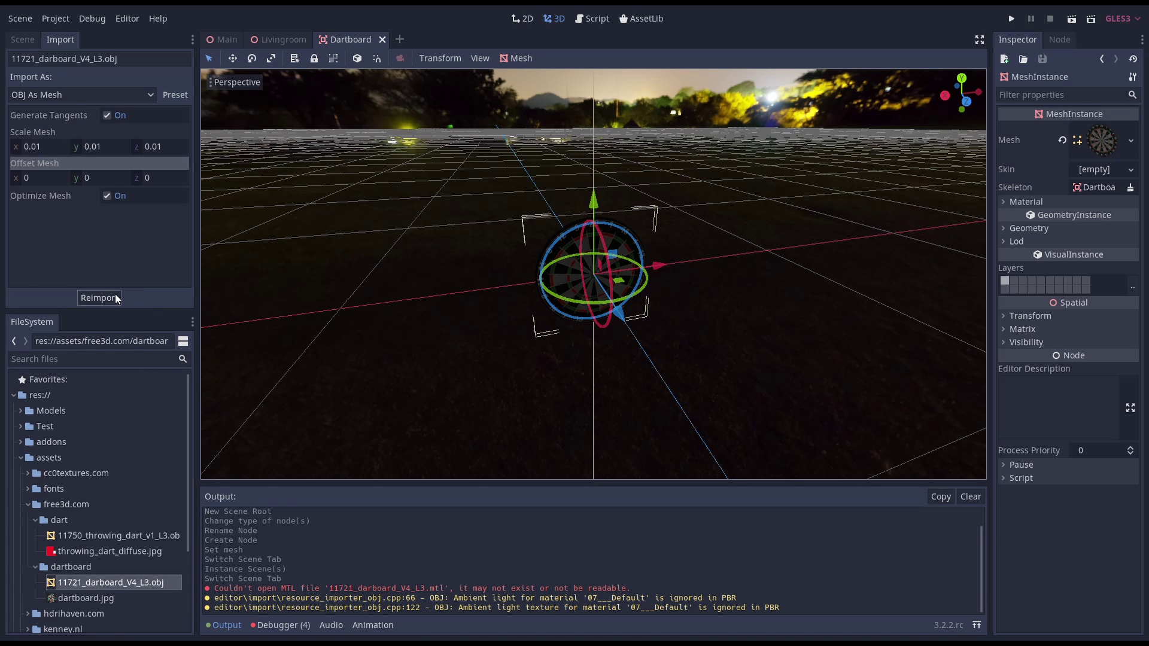
middle_drag(507, 270, 542, 266)
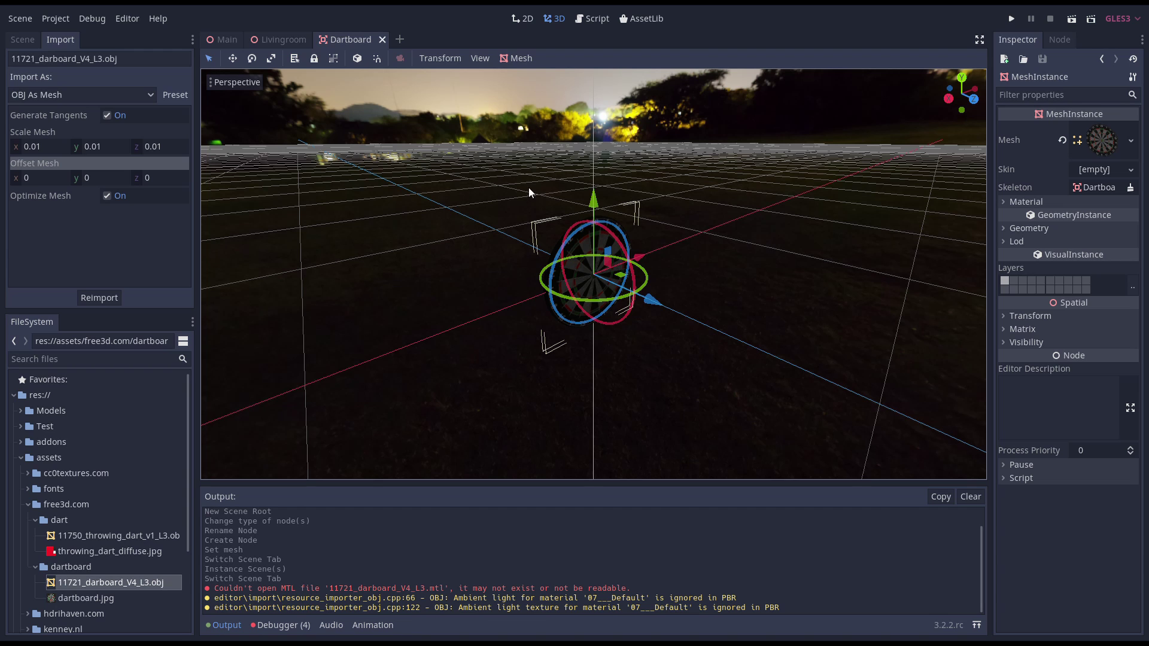
Add a CollisionShape child to the Dartboard root node and give it a new CylinderShape.
click(32, 40)
click(52, 76)
key(ctrl+a)
text(Coll)
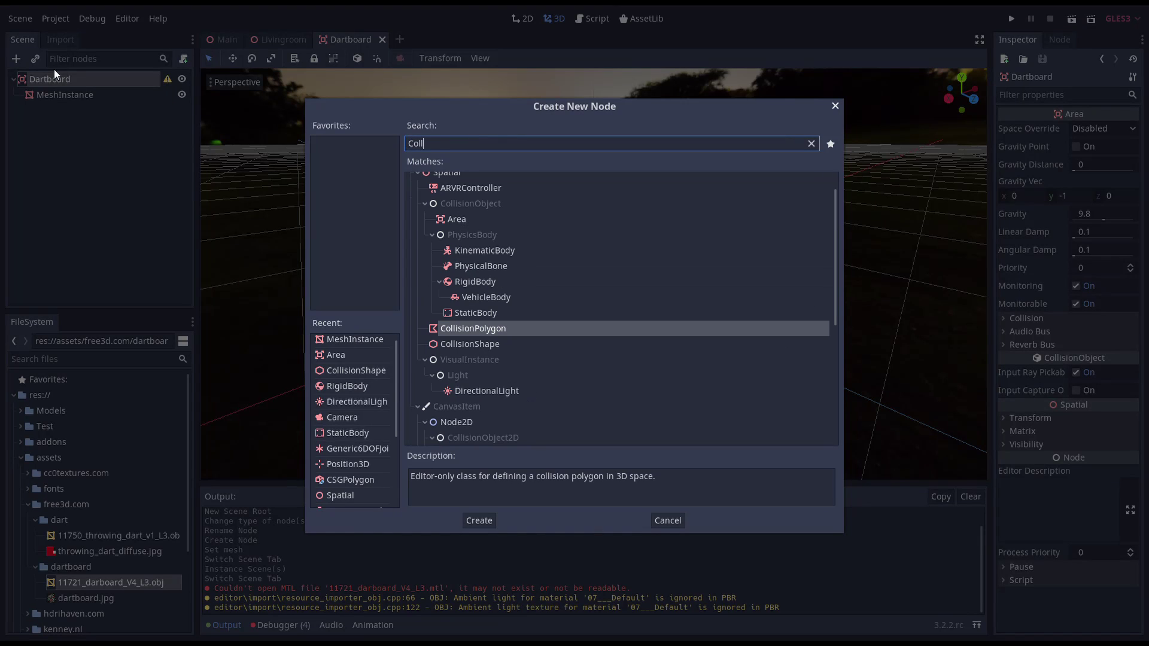
key(Down)
key(Return)
click(1106, 128)
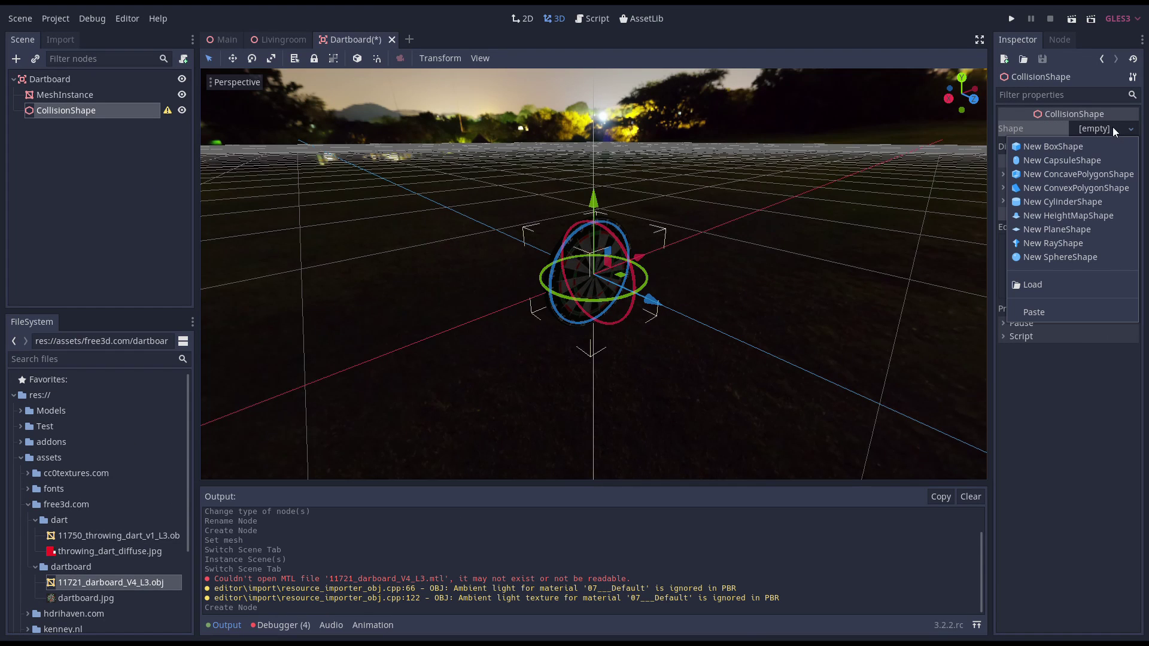
click(1082, 201)
Rotate the cylinder collision shape 90 degrees around x.
click(1030, 174)
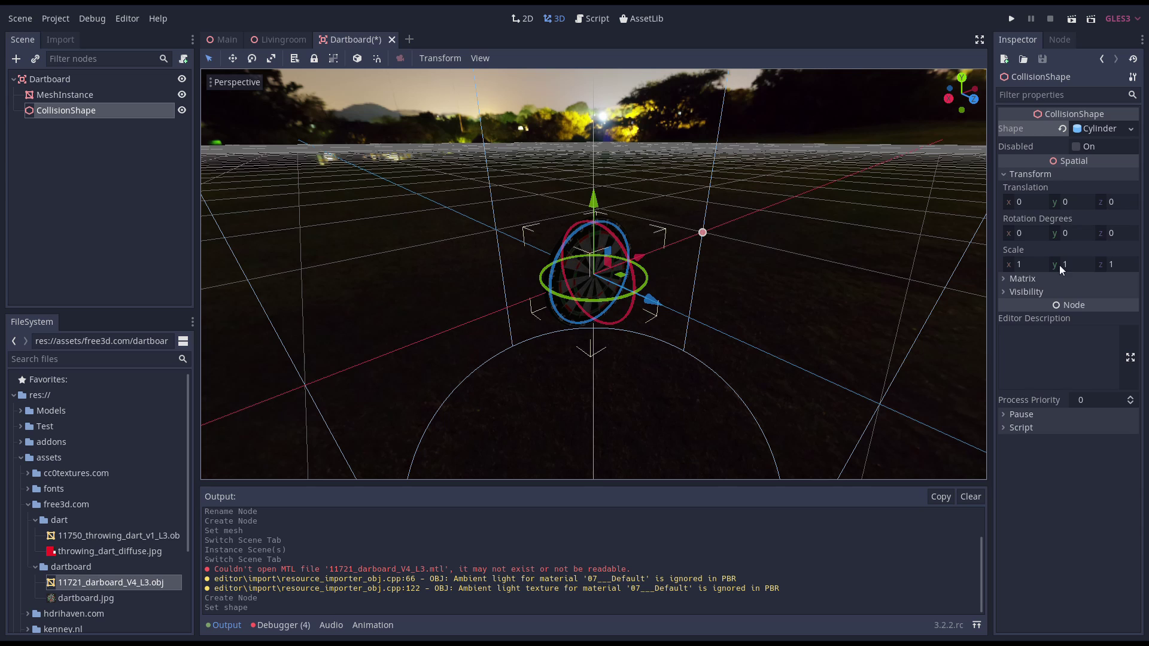
click(1045, 234)
text(90)
key(Tab)
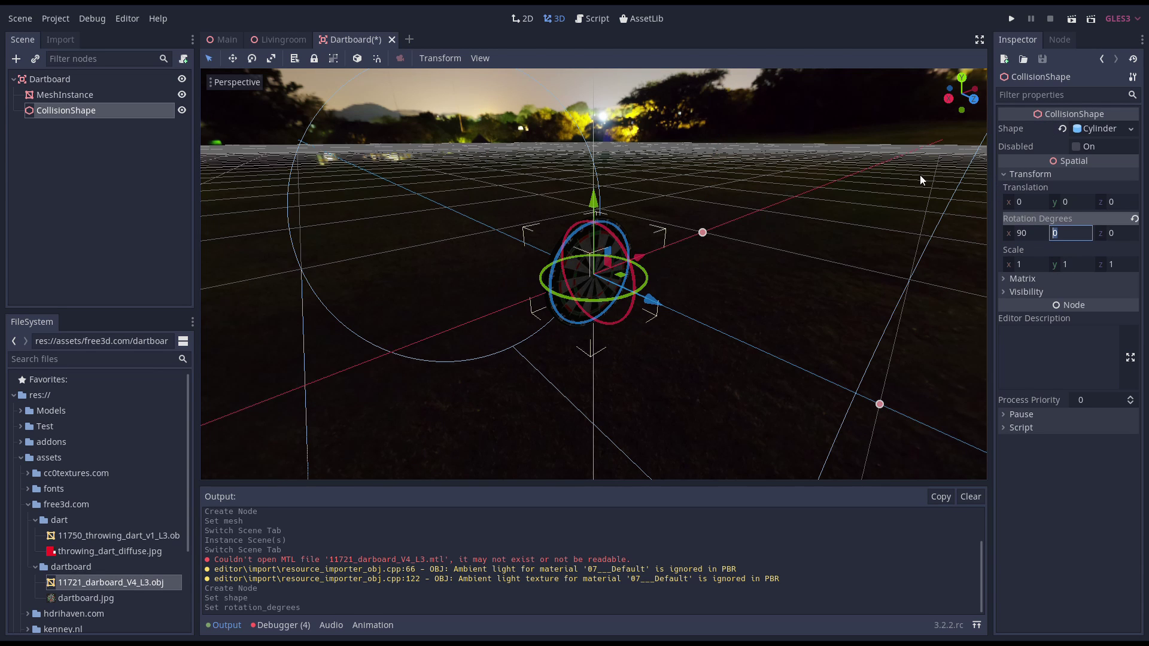
Fit the cylinder collision shape's height and radius to the dartboard mesh using the left and front views.
click(228, 85)
click(231, 128)
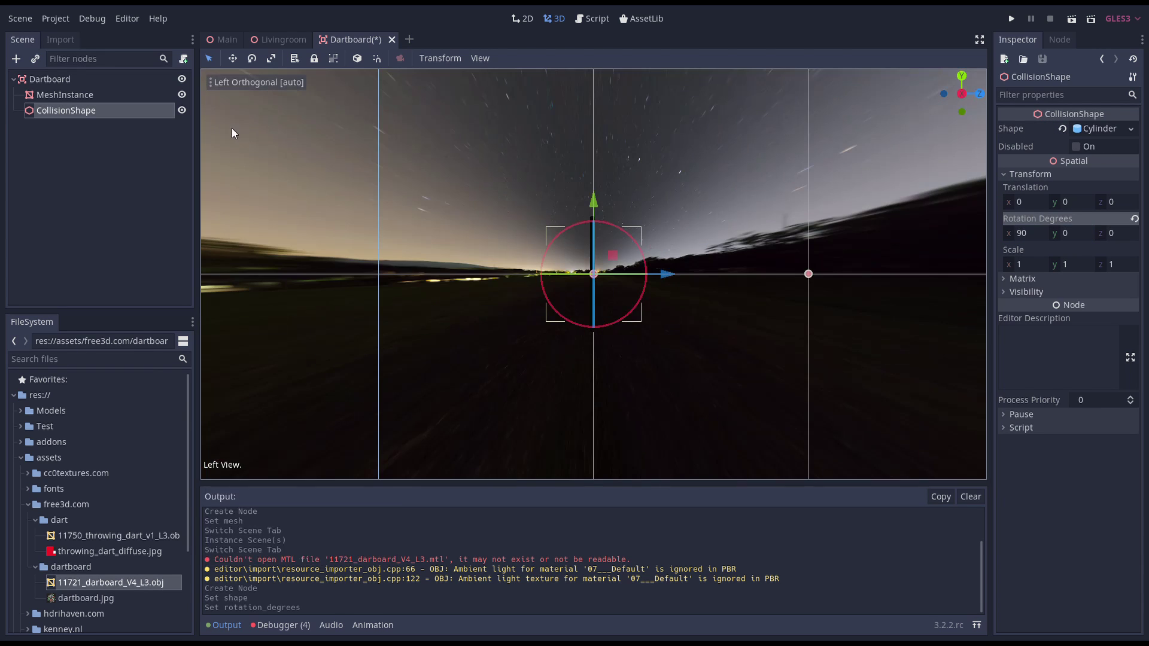
drag(806, 273, 657, 276)
scroll(656, 276, down, 10)
click(223, 82)
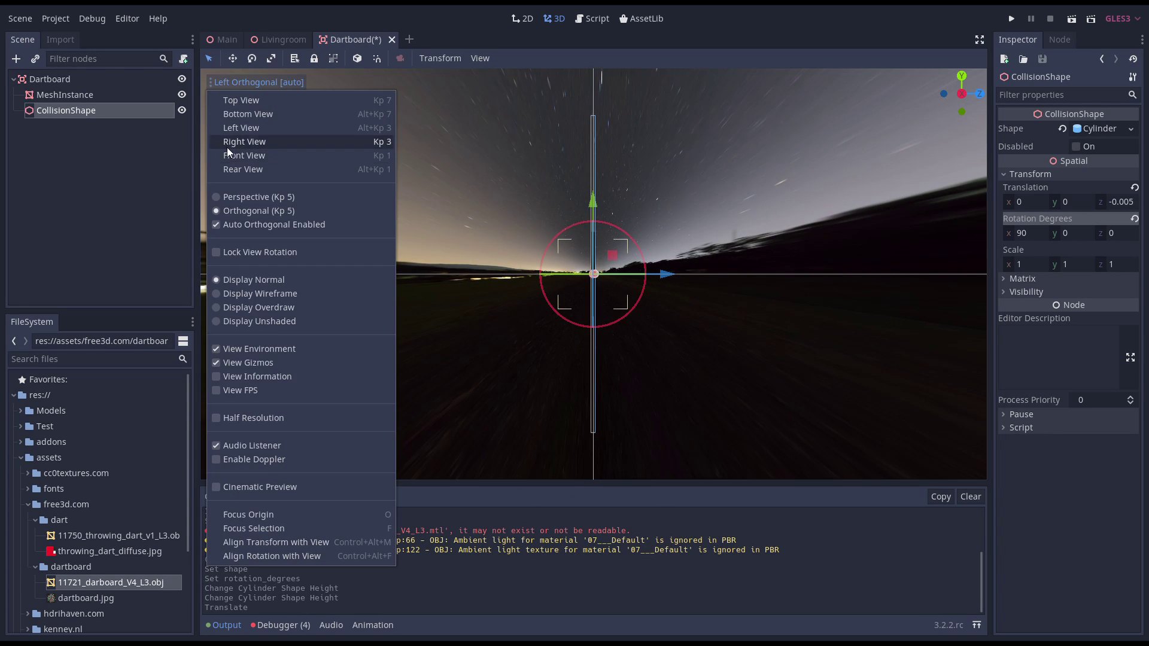
click(227, 155)
drag(752, 273, 791, 273)
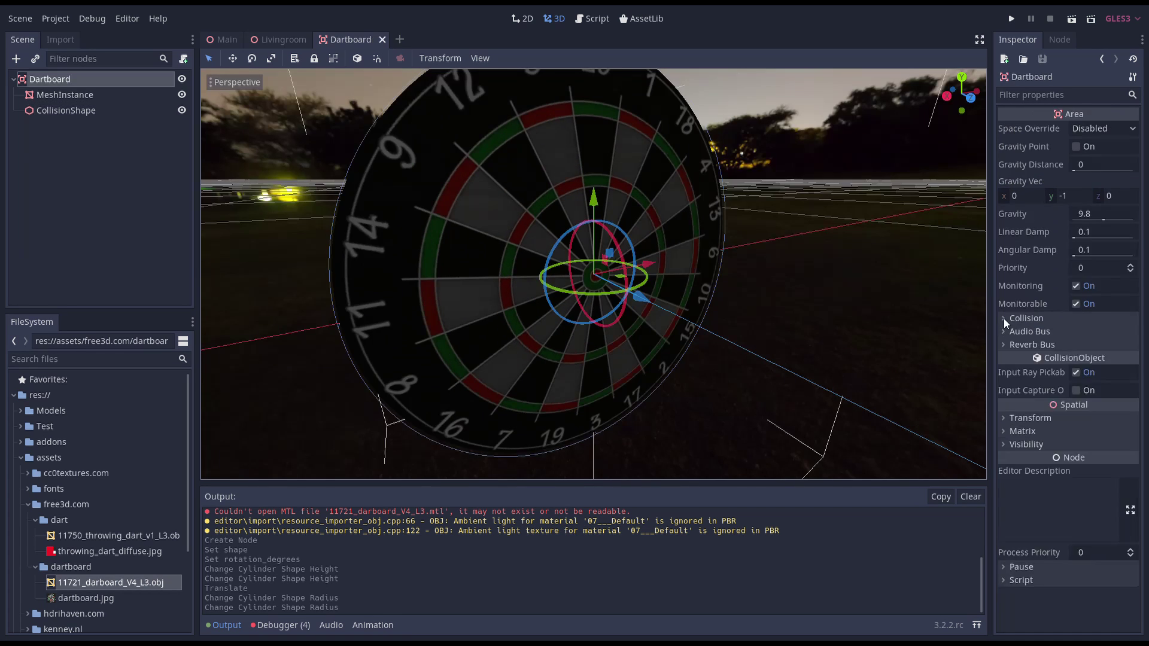
Put the Dartboard area only on the Darts collision layer, removing it from Player, and save the scene.
click(1003, 318)
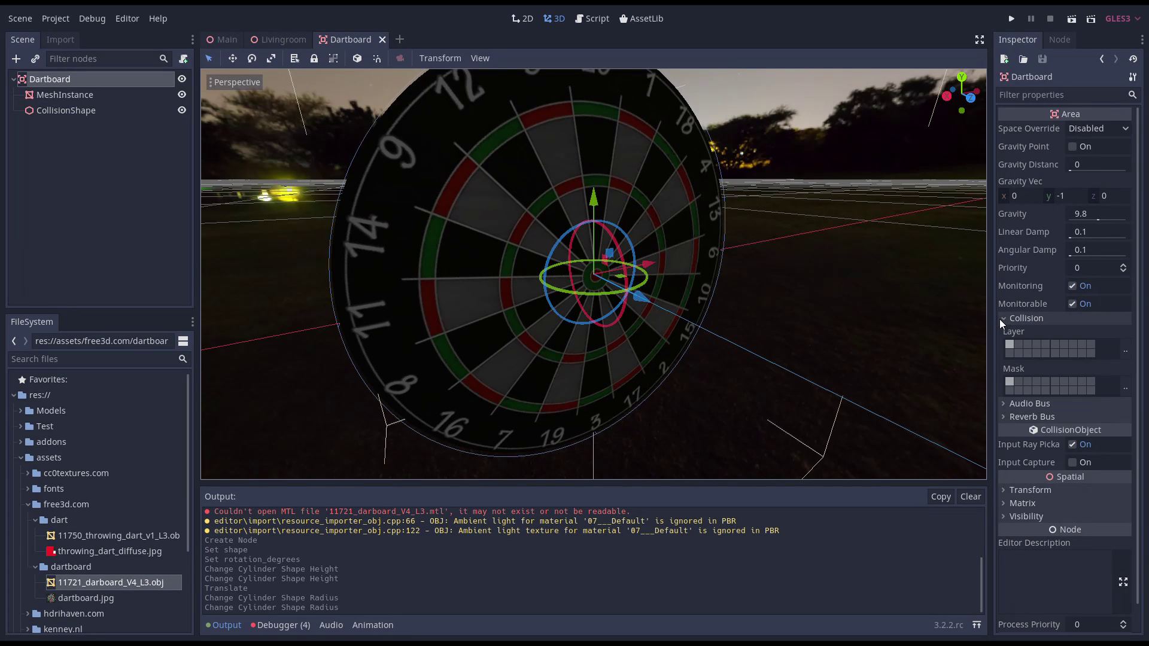
click(1124, 357)
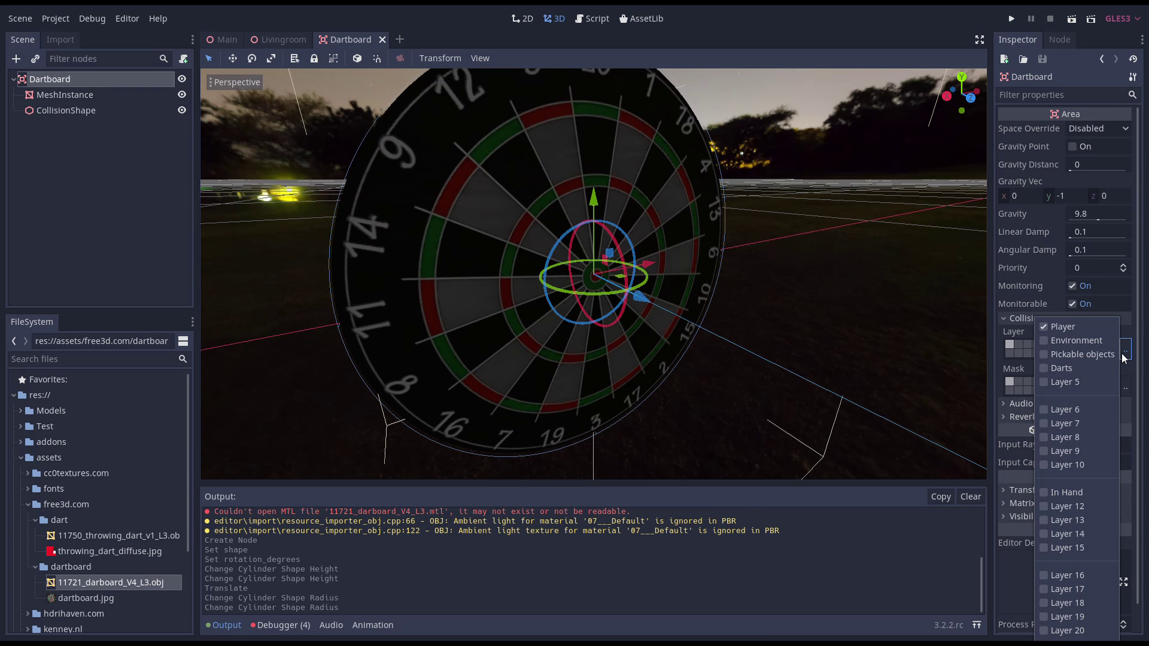
click(1062, 369)
click(1046, 327)
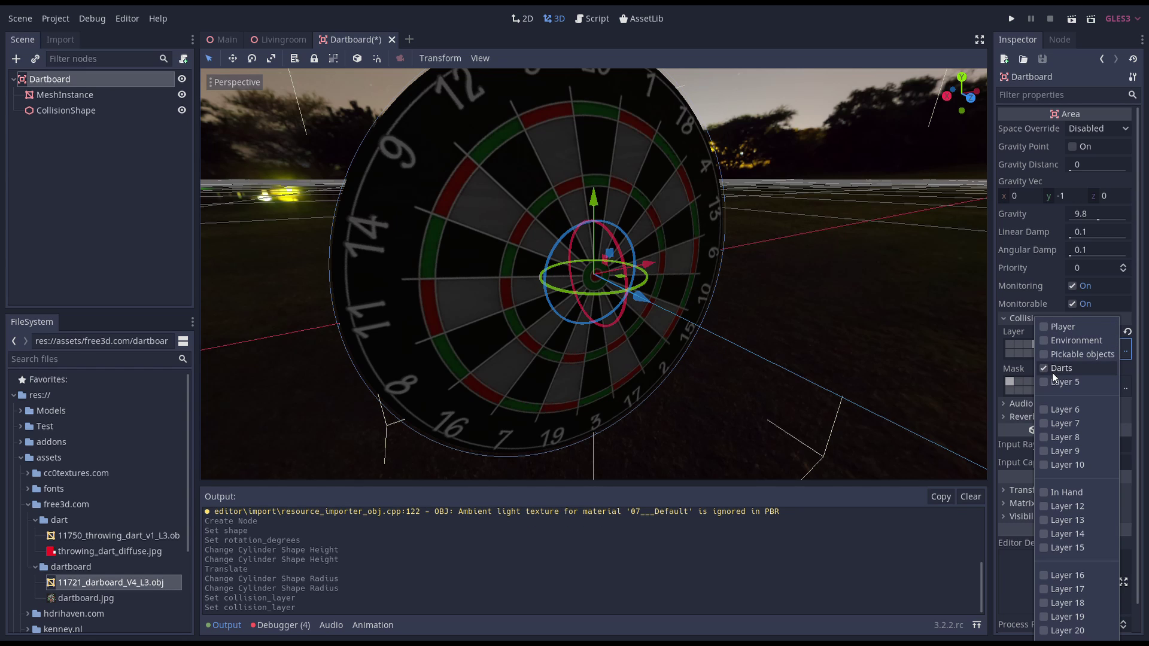
click(997, 341)
key(ctrl+s)
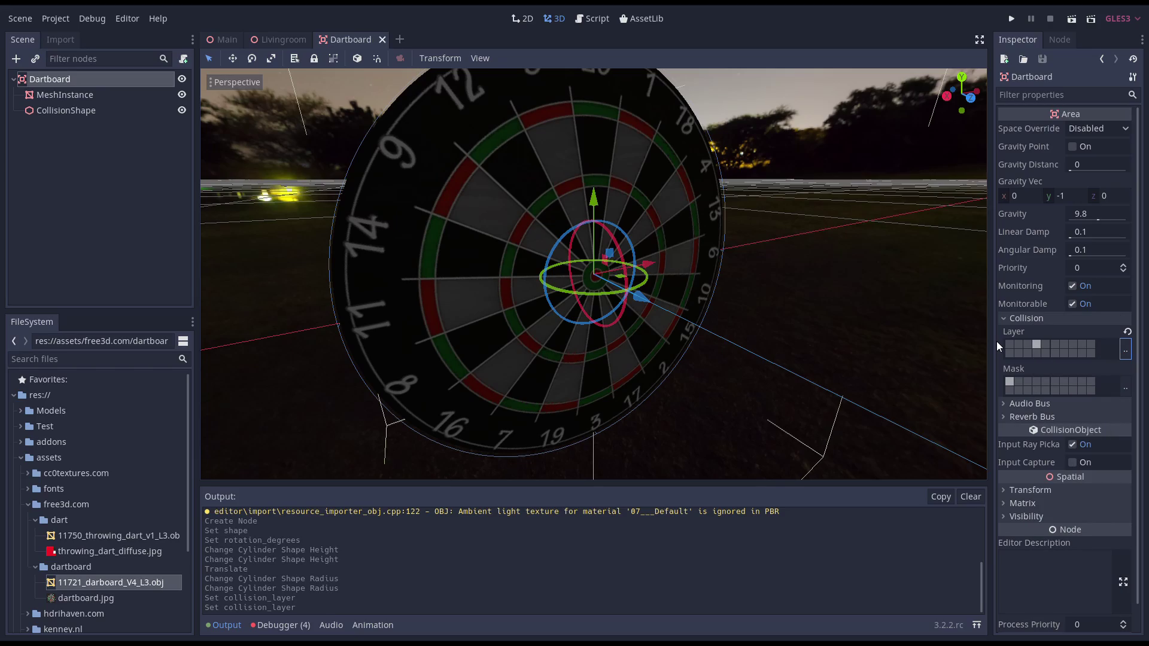
Move the Dartboard instance in the Livingroom scene near the wall beside the kitchen counter.
click(280, 39)
scroll(559, 317, up, 5)
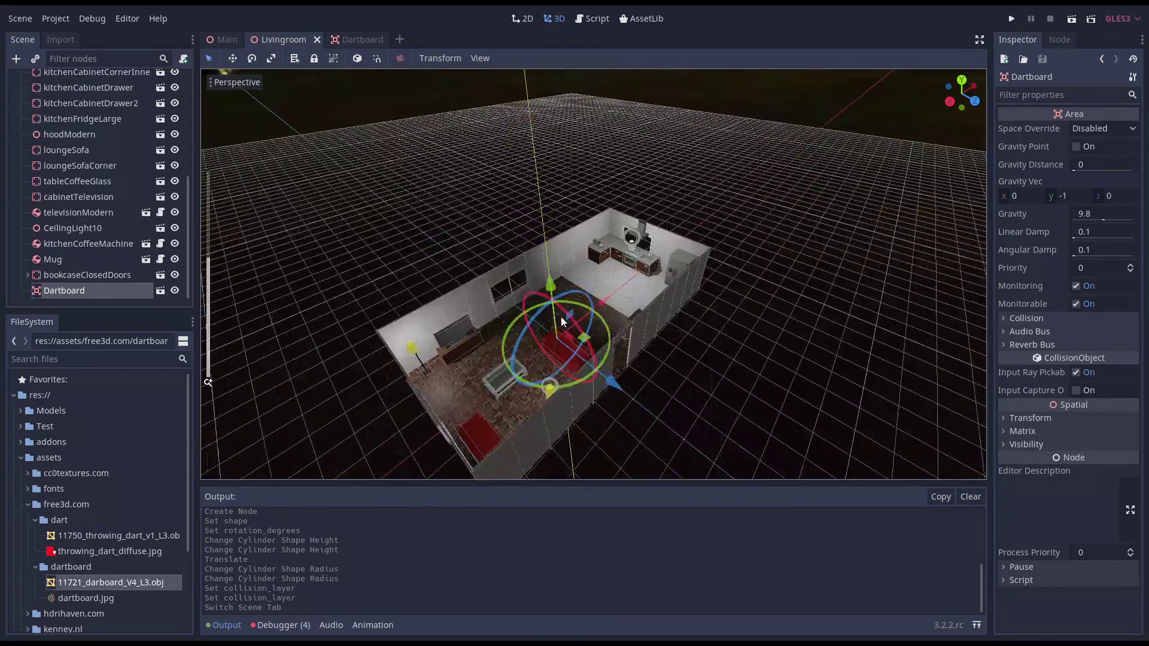
drag(562, 332, 685, 304)
drag(641, 396, 599, 323)
drag(573, 204, 572, 173)
scroll(574, 228, up, 5)
scroll(574, 228, up, 3)
middle_drag(573, 234, 637, 243)
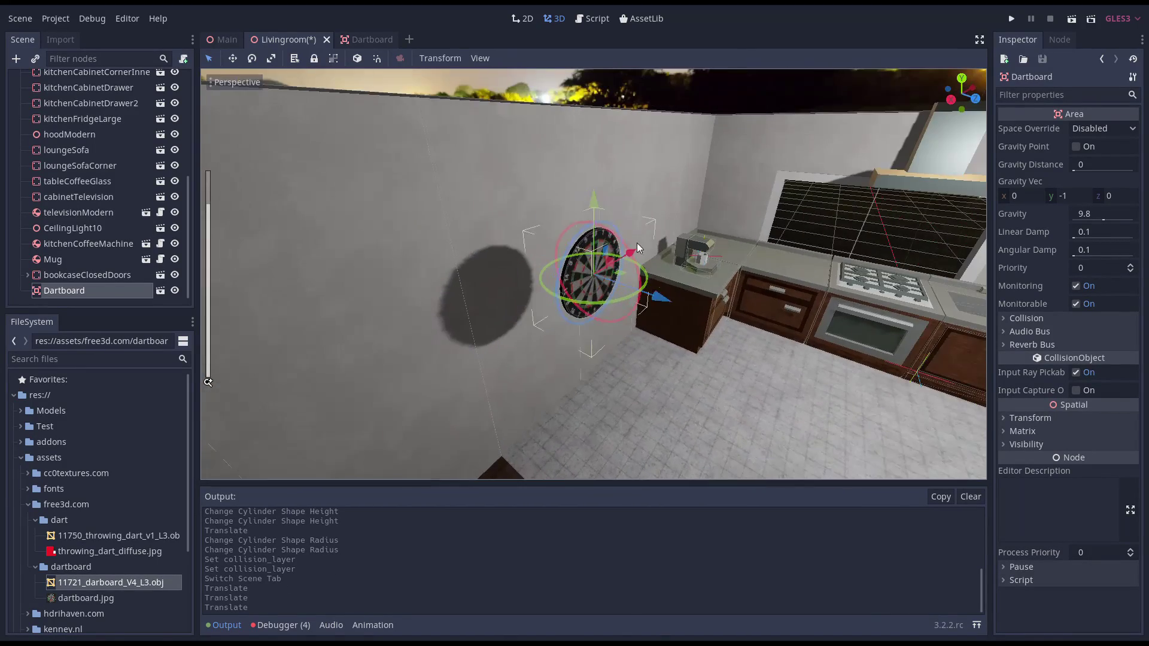
Fine-tune the dartboard's position flat against the wall and slightly higher, and save the Livingroom scene.
drag(622, 278, 573, 278)
drag(578, 237, 529, 263)
scroll(528, 277, down, 6)
drag(503, 207, 500, 193)
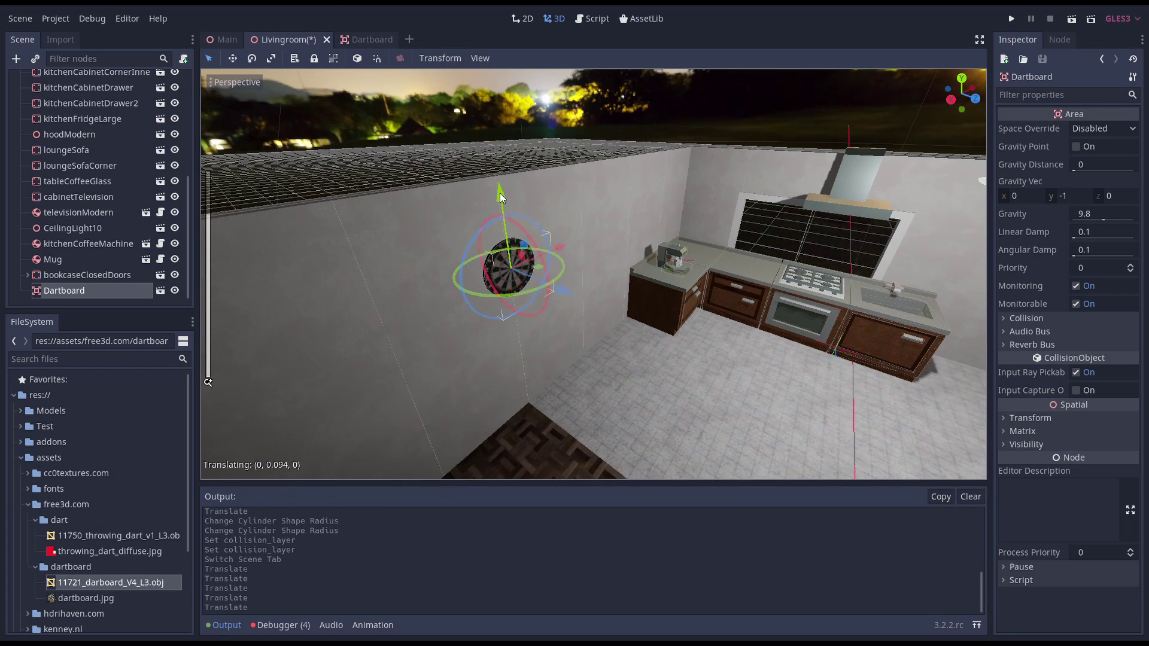
middle_drag(611, 351, 547, 298)
drag(545, 216, 551, 218)
middle_drag(598, 359, 719, 422)
key(ctrl+s)
Create a new 3D scene and change its root node type to StaticBody.
click(20, 19)
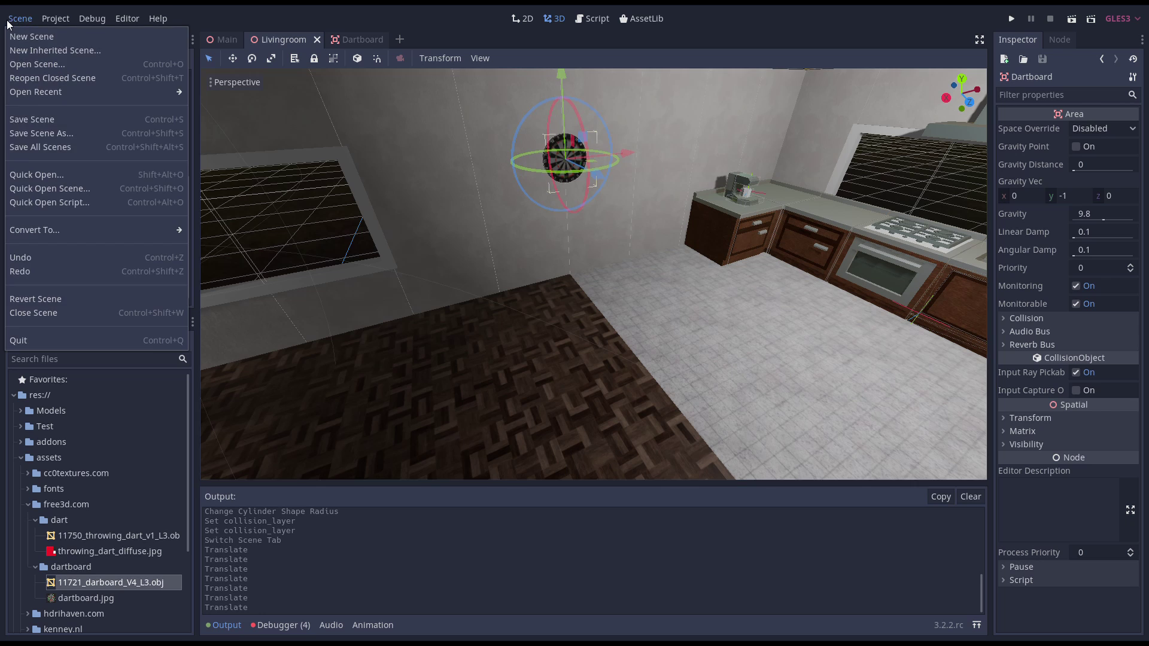
click(36, 34)
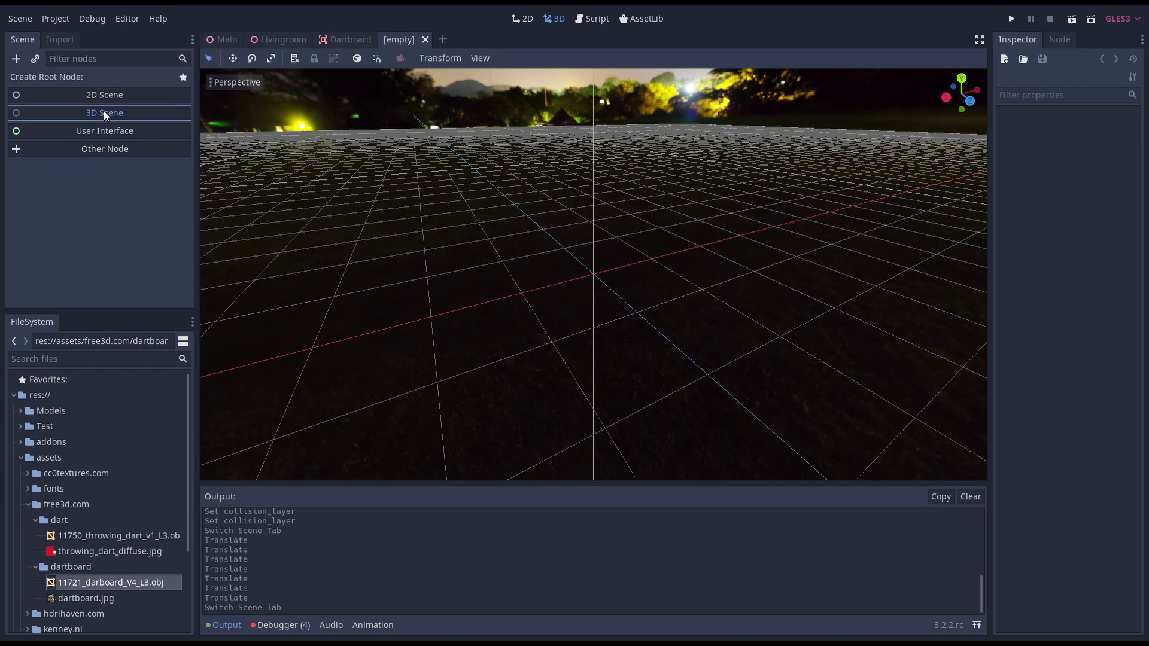
click(103, 110)
right_click(128, 86)
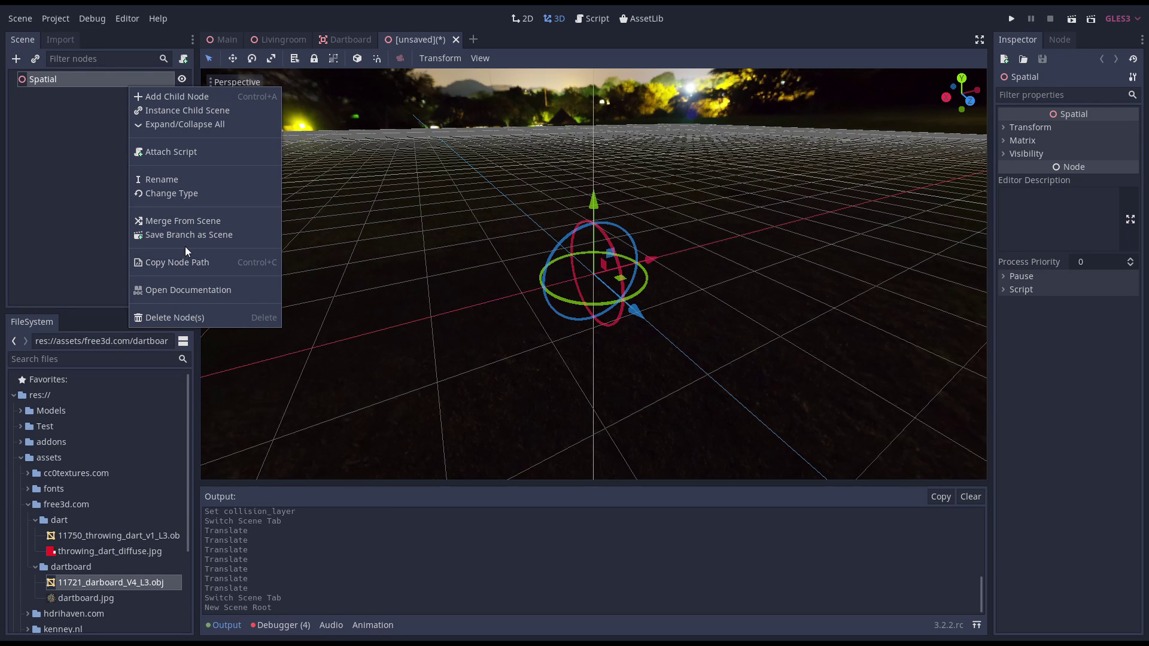
click(177, 192)
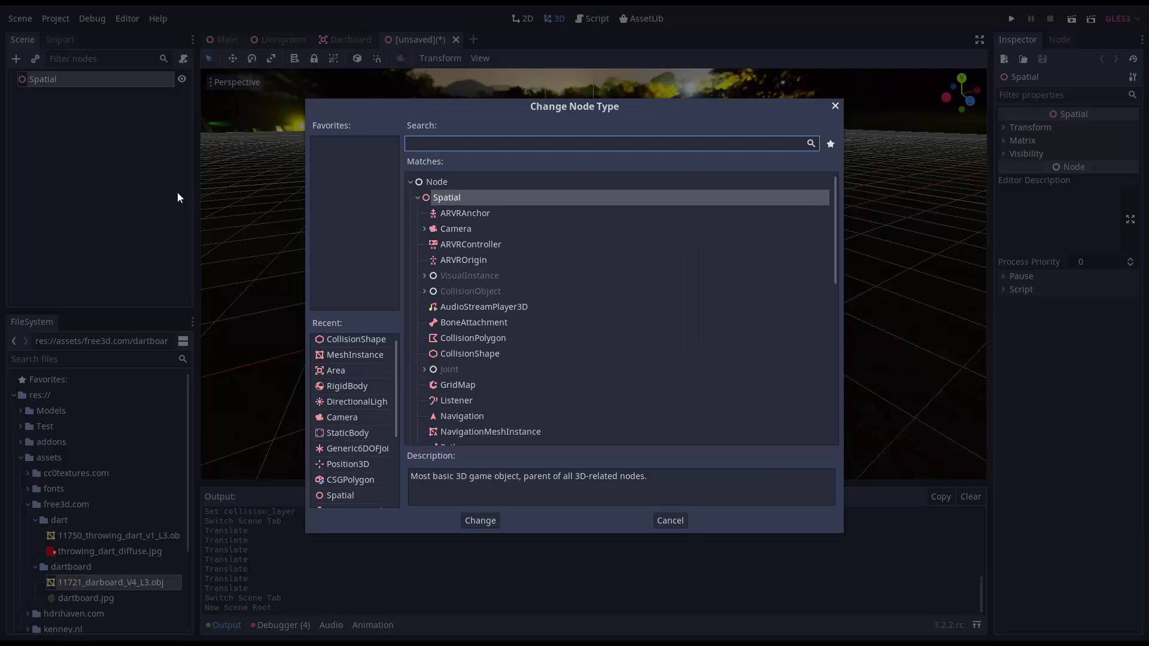
text(static)
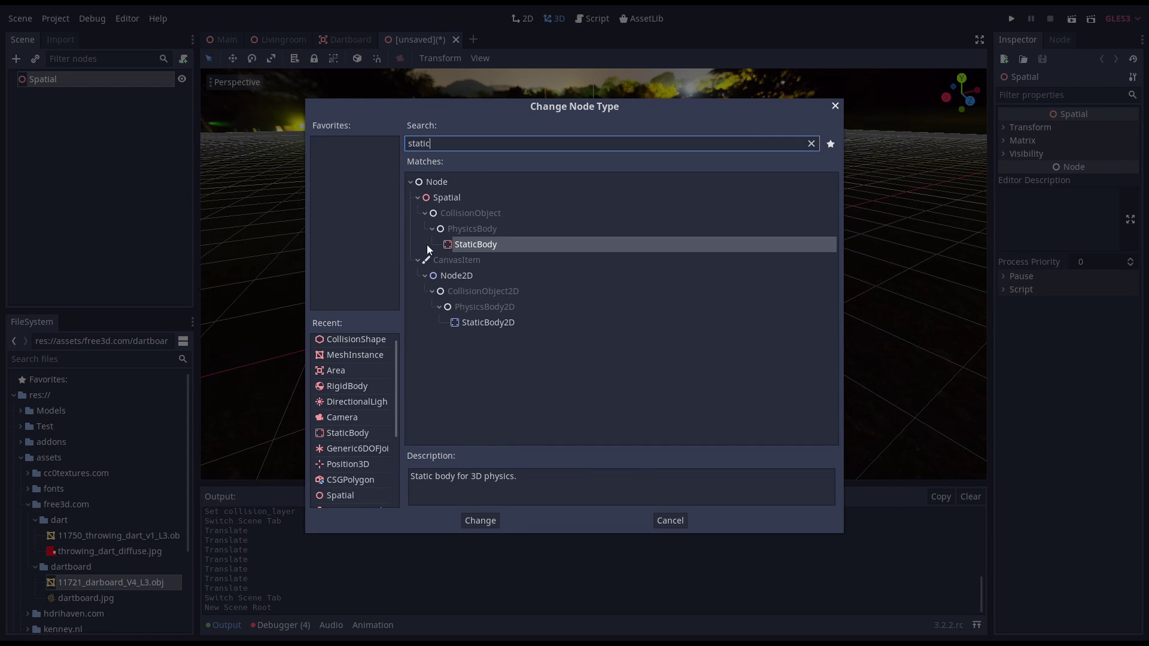
click(496, 244)
double_click(496, 243)
Instance tableRound.glb from kenney.nl's furnaturekit GLTF models as a child of the StaticBody root.
scroll(55, 491, down, 3)
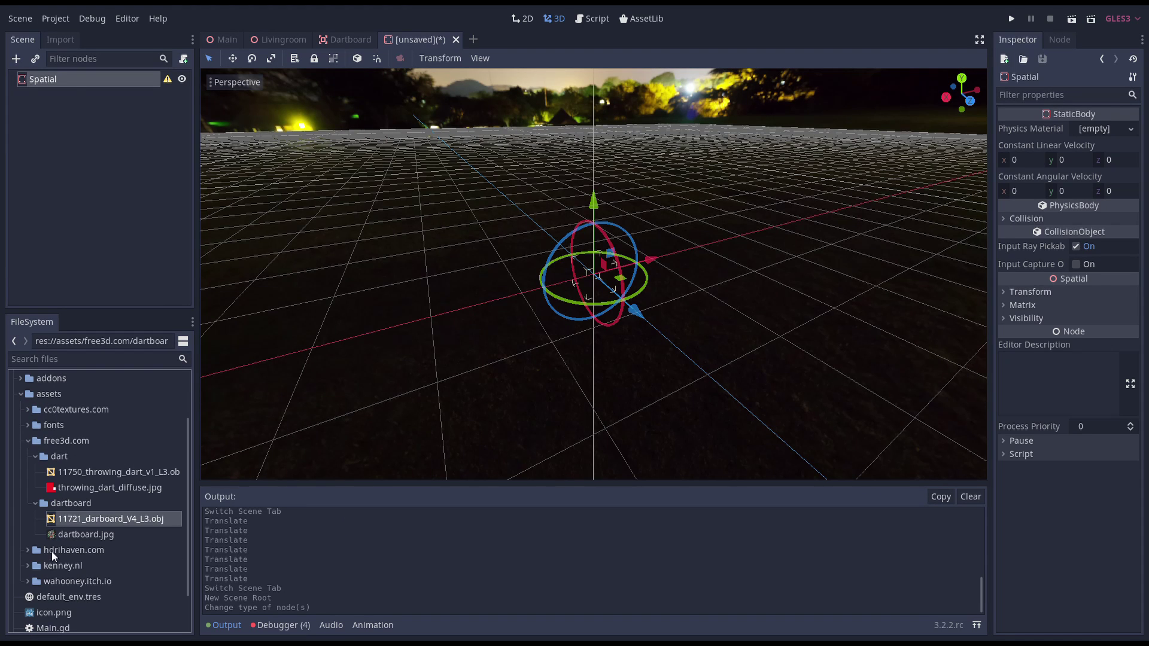
click(28, 566)
scroll(63, 538, down, 3)
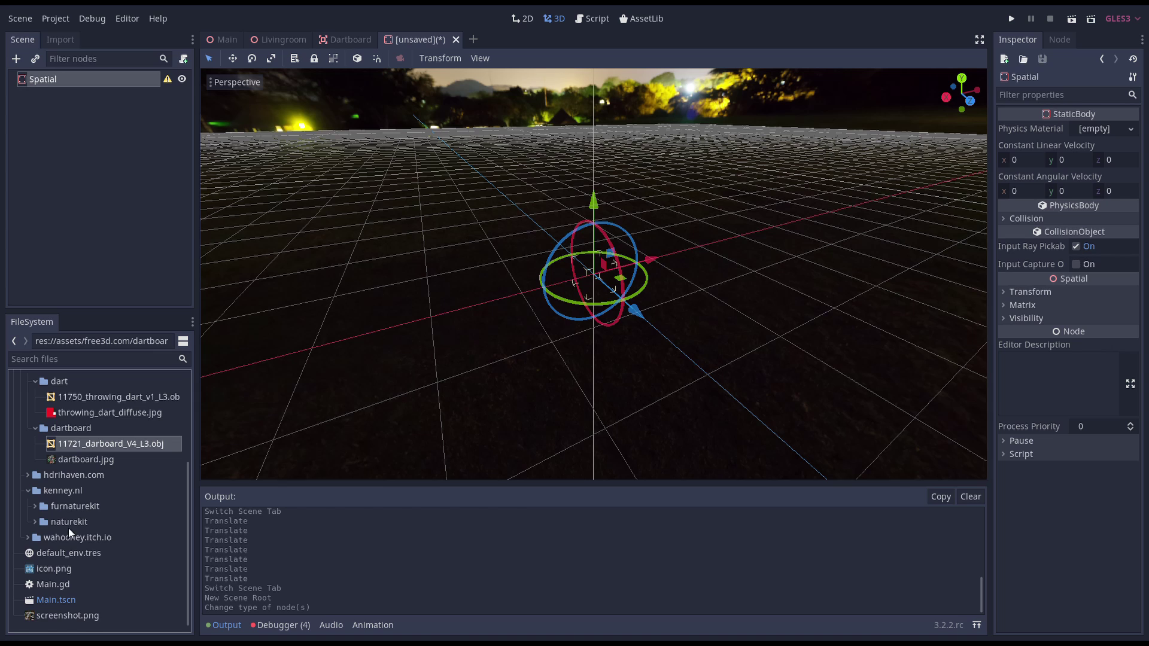
click(35, 506)
scroll(60, 510, down, 1)
click(43, 506)
scroll(60, 509, down, 1)
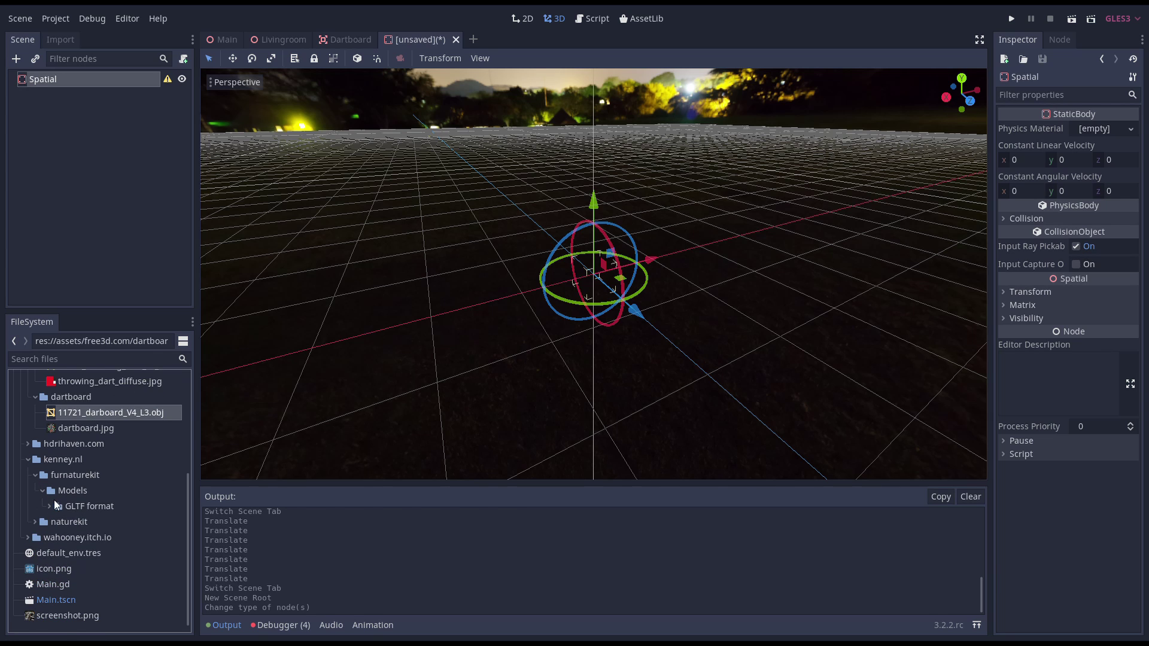
click(50, 506)
scroll(67, 501, down, 15)
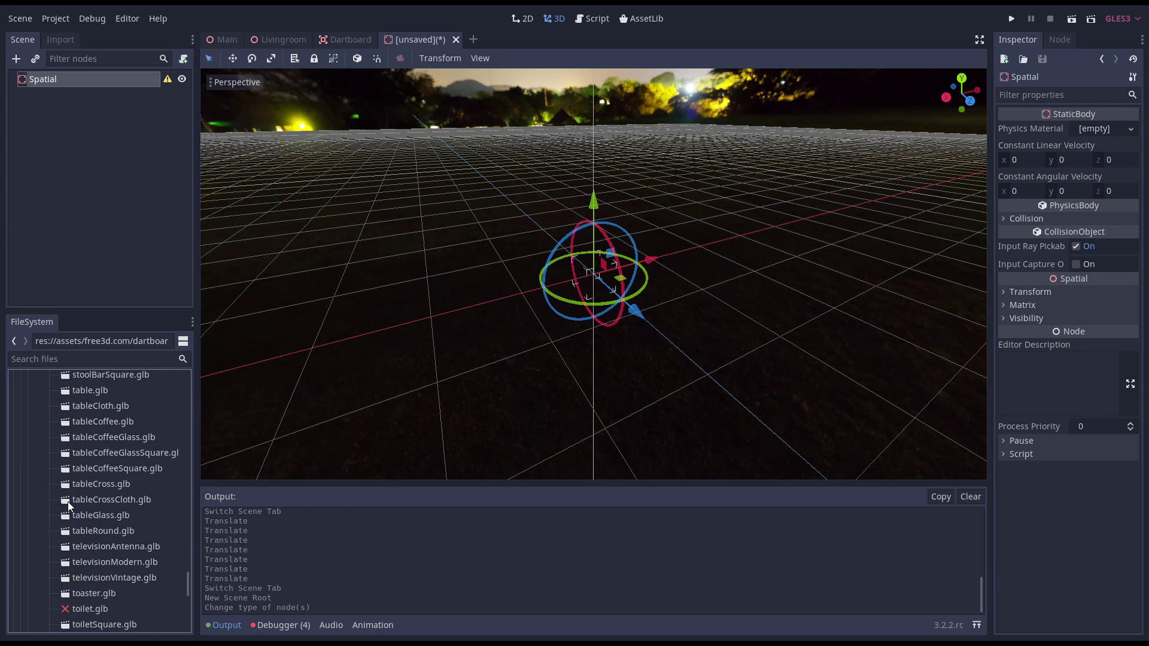
click(106, 531)
drag(107, 531, 70, 84)
Rename the root node to tableRound and save the scene as tableRound.tscn in the Models/Kenney.nl folder.
click(70, 84)
click(70, 83)
text(table)
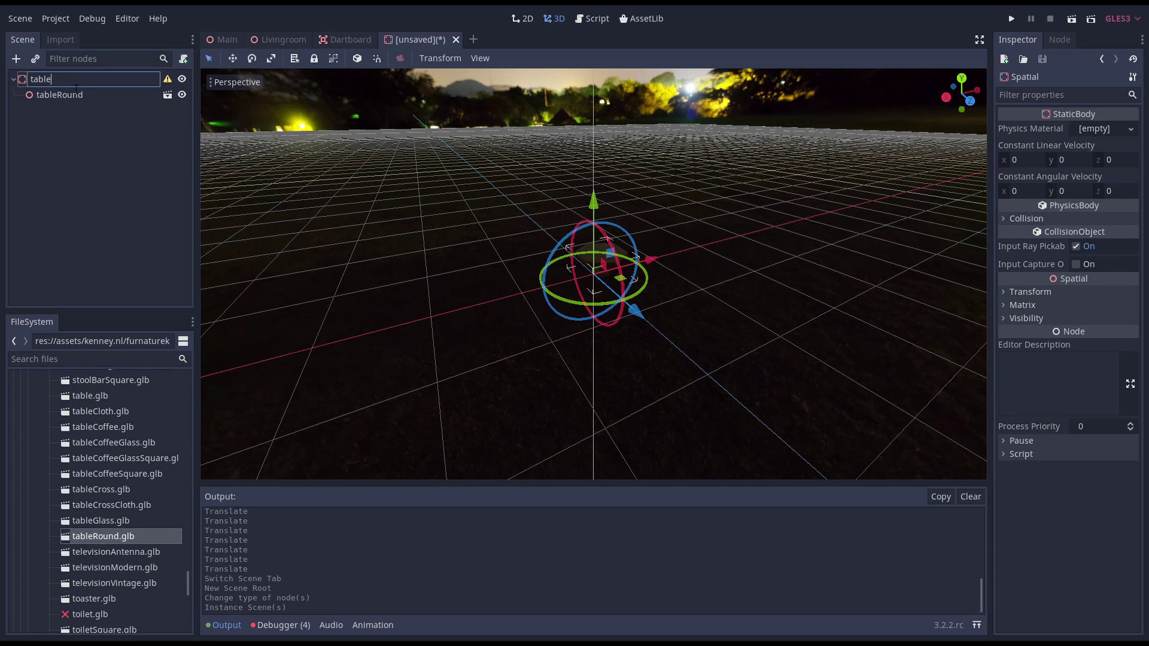
text(Round)
key(Return)
key(ctrl+s)
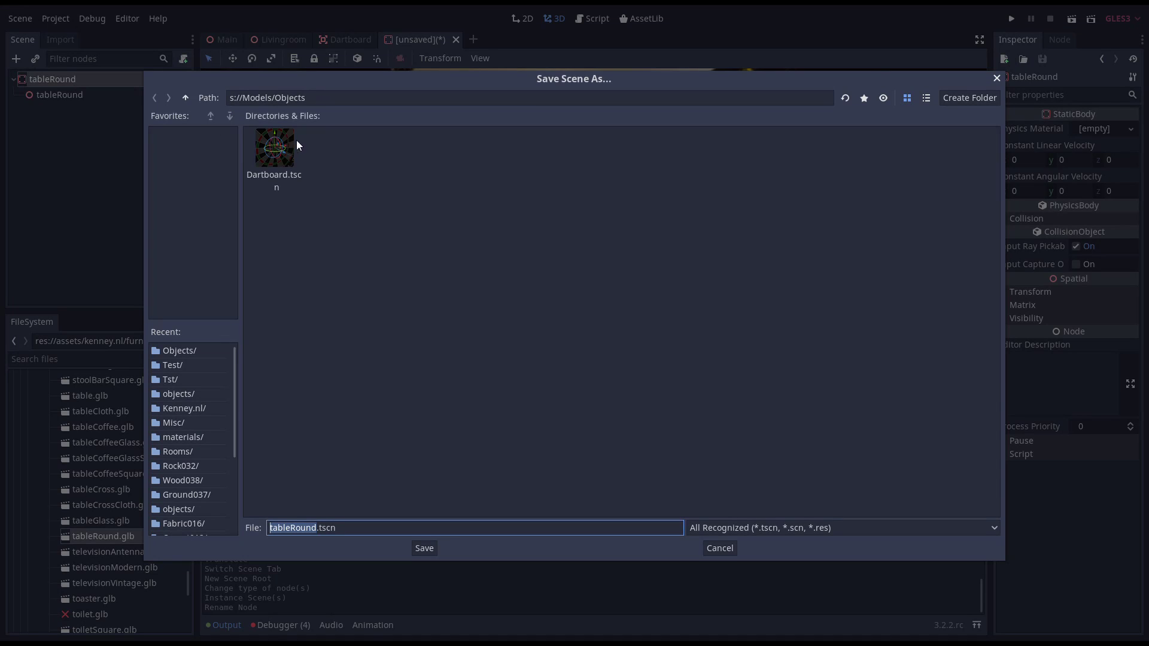
click(185, 97)
double_click(281, 150)
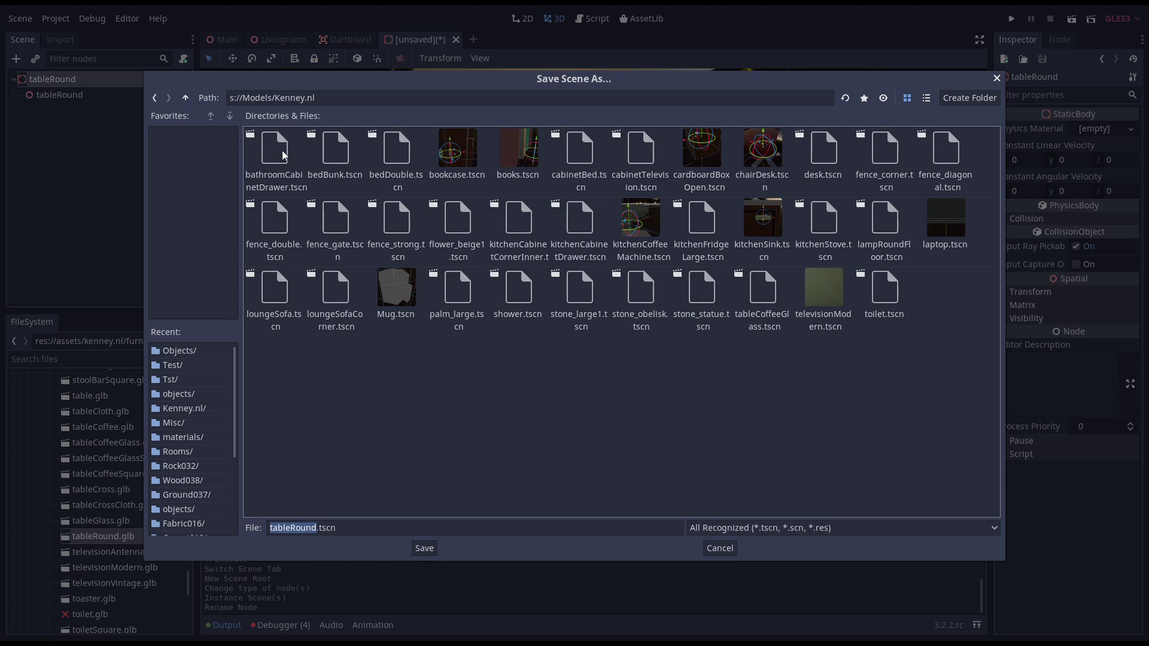
click(424, 548)
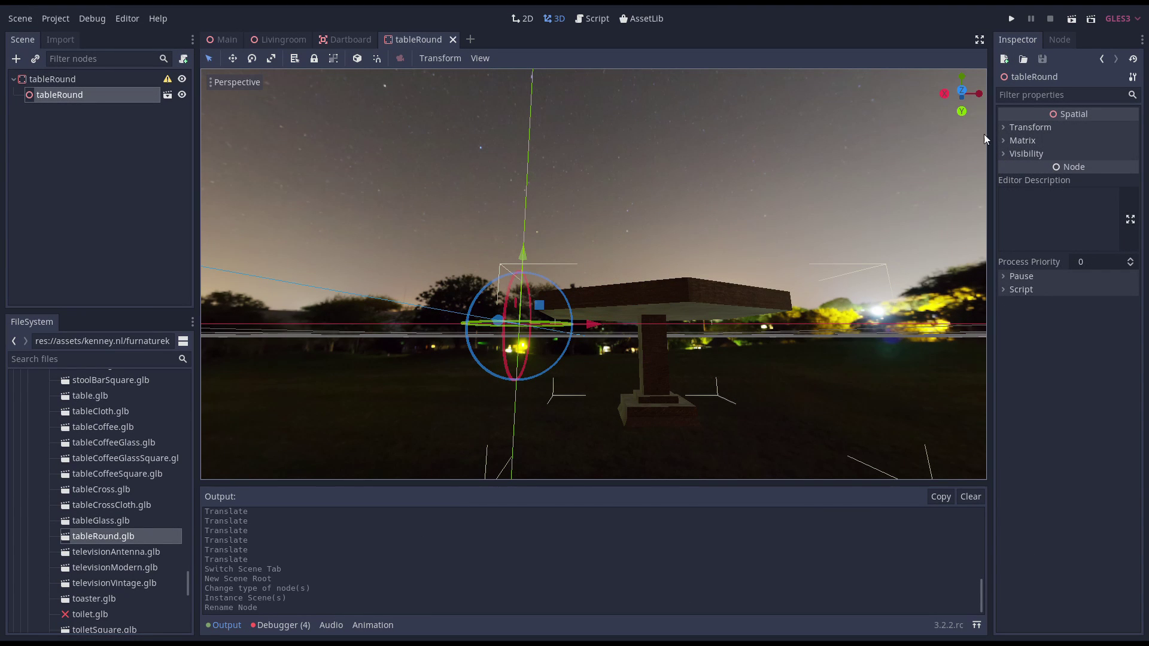
Set the Y scale of the child tableRound model to 2.
click(1030, 127)
click(1075, 218)
text(2)
key(Tab)
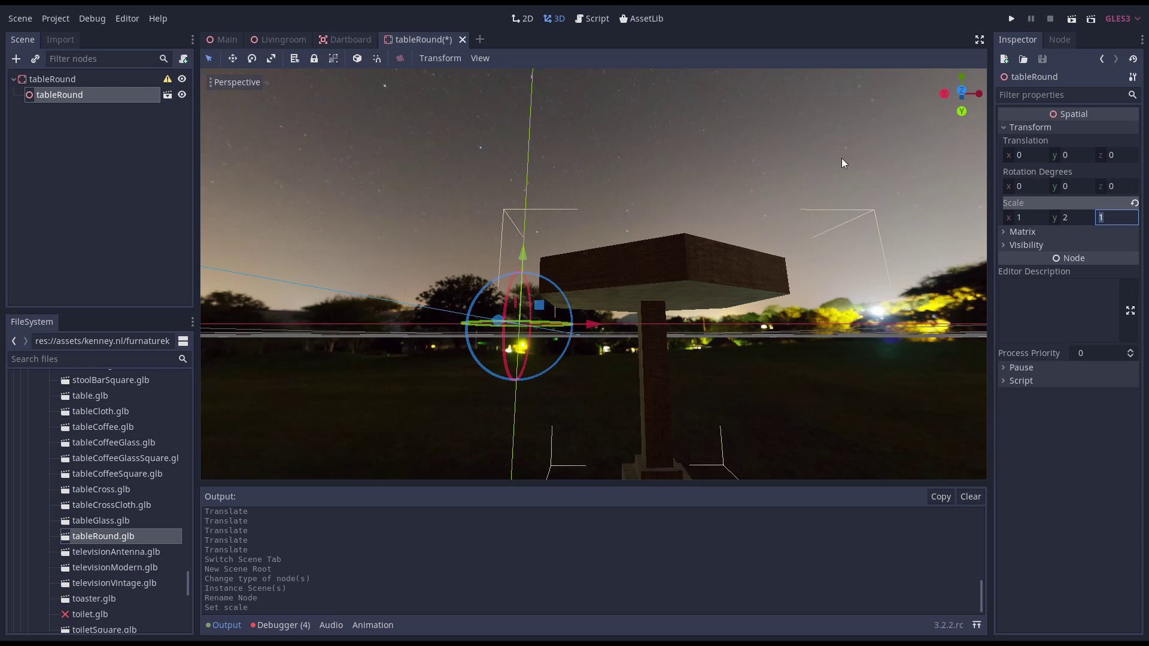
In the front view, raise the table model to about Y 0.52 and centre it on the origin at about X -0.35.
middle_drag(660, 279, 674, 299)
click(237, 82)
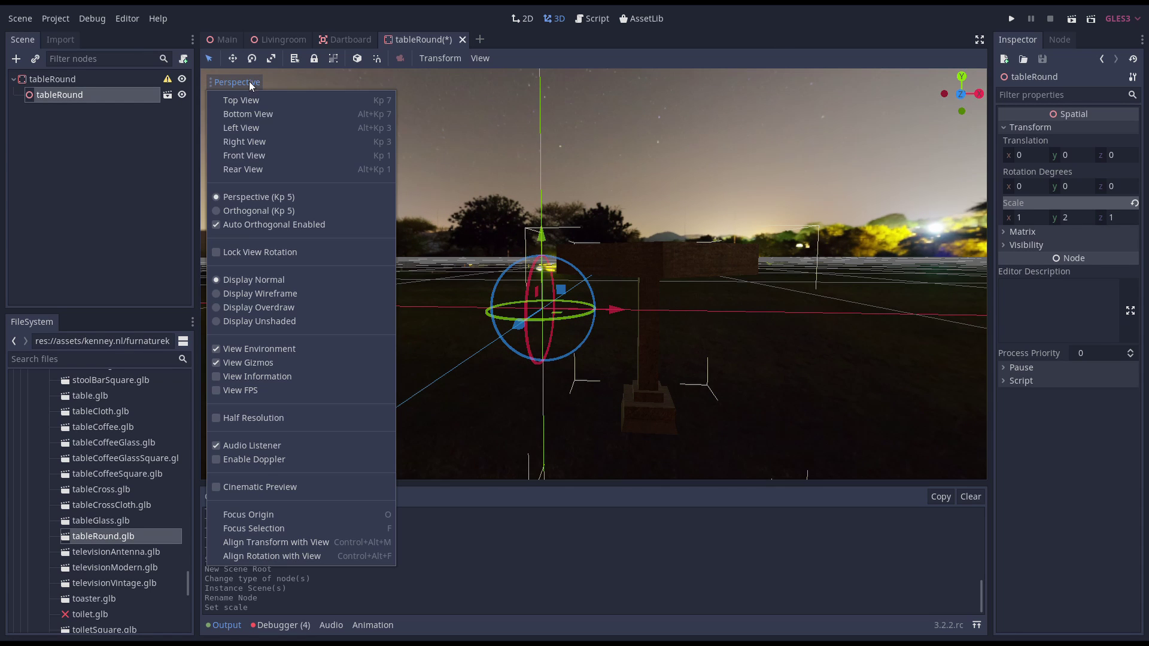
click(286, 155)
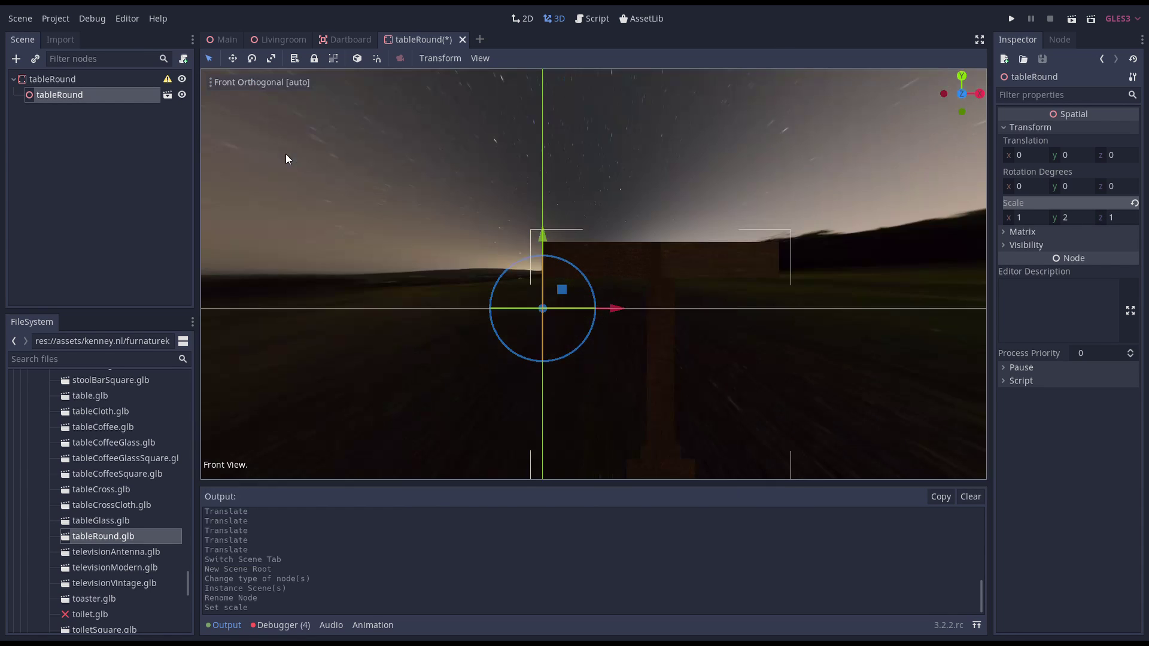
drag(543, 240, 555, 60)
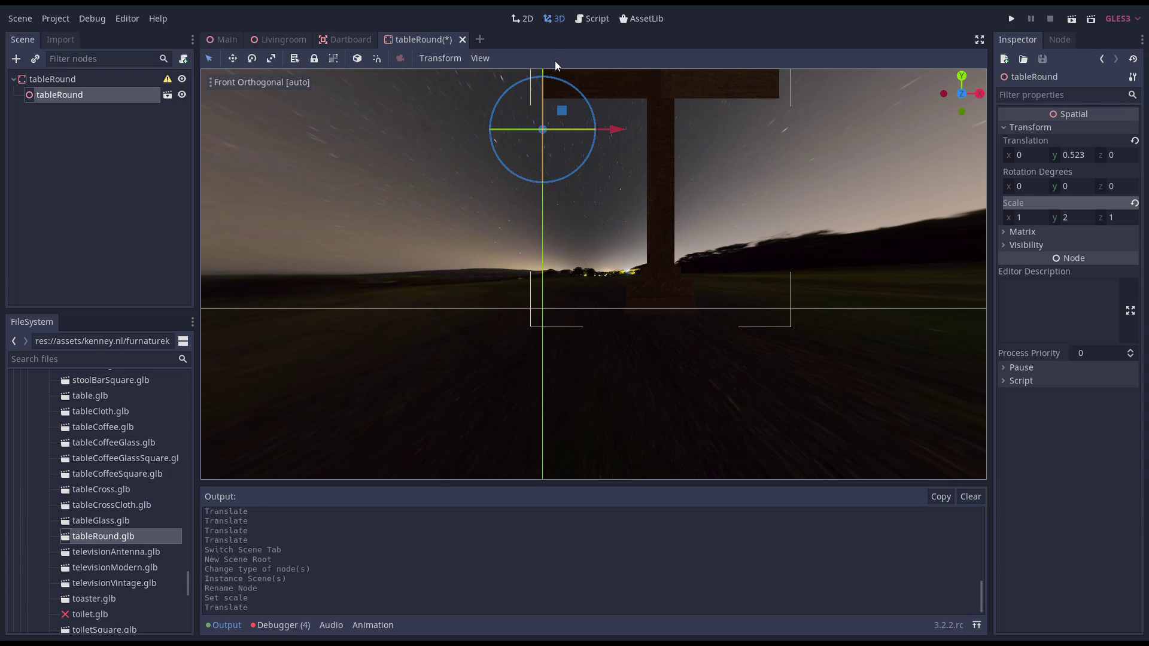
drag(610, 128, 502, 130)
drag(493, 135, 491, 131)
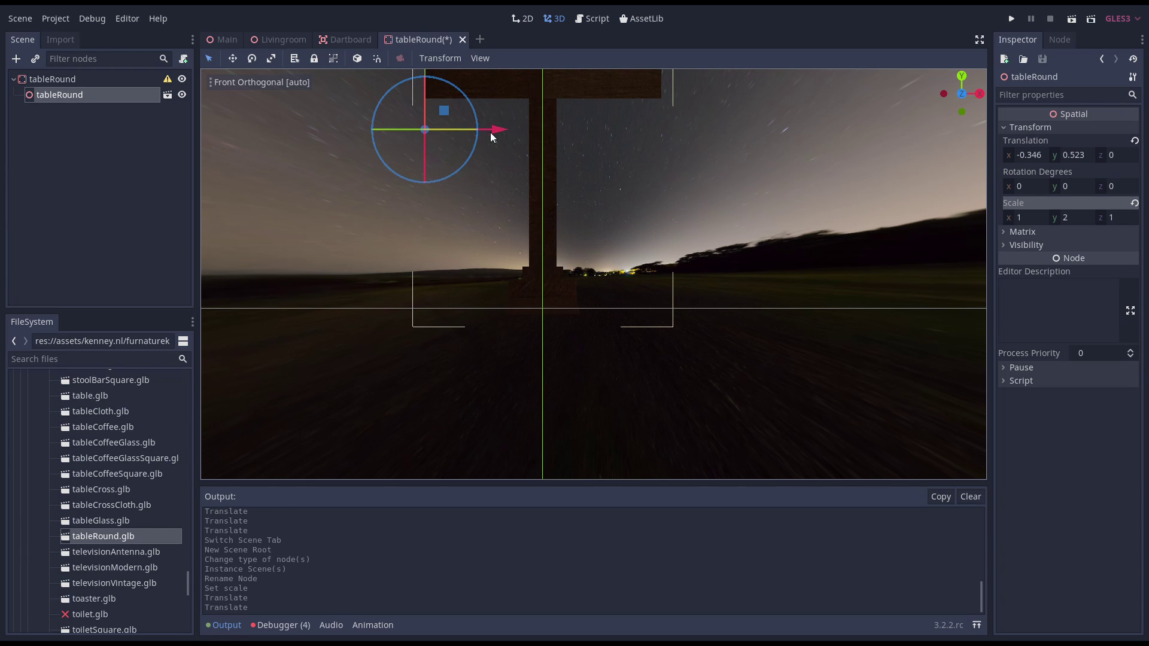
In the left view, centre the table model at about Z 0.395 and fine-tune its height to about Y 0.535.
click(237, 81)
click(240, 127)
drag(675, 129, 805, 141)
scroll(693, 256, up, 5)
scroll(676, 259, down, 5)
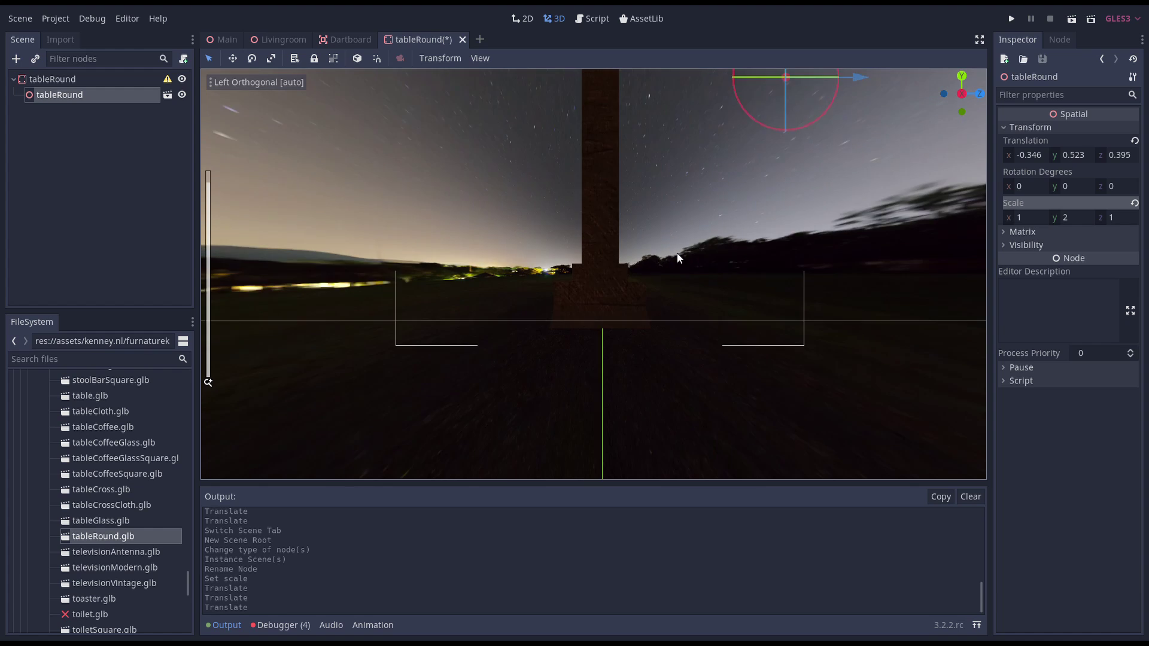
drag(697, 102, 697, 101)
scroll(644, 195, up, 3)
scroll(642, 188, down, 4)
Add a CollisionShape node under the tableRound root.
middle_drag(608, 242, 575, 292)
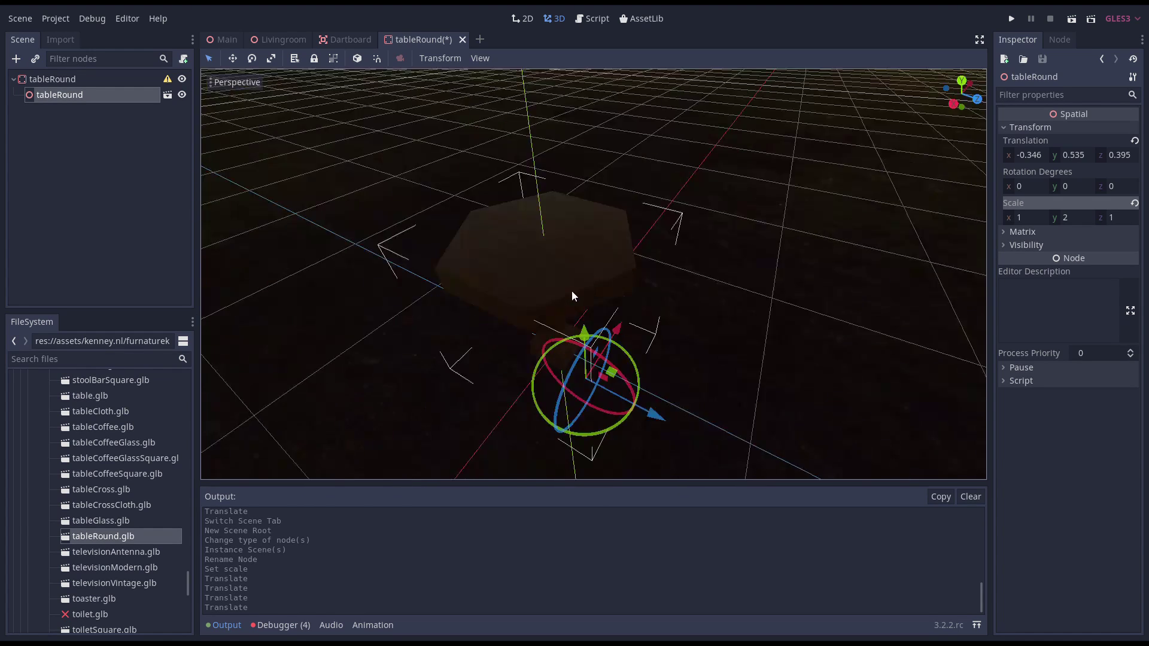
click(99, 80)
click(16, 59)
text(Collision)
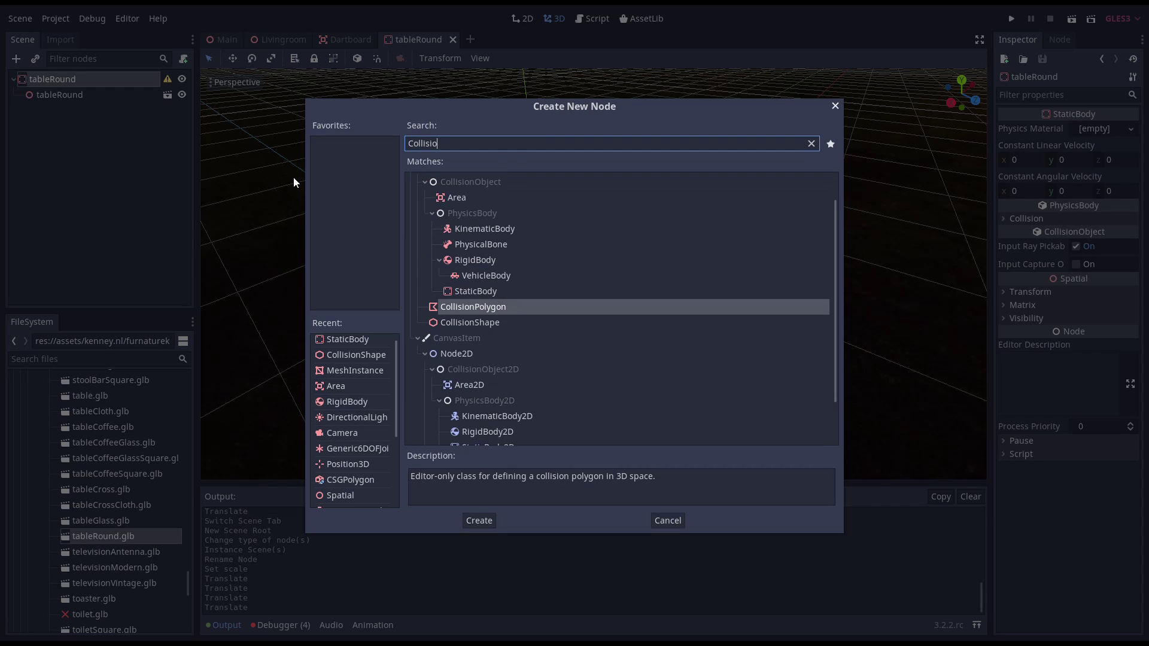
double_click(462, 325)
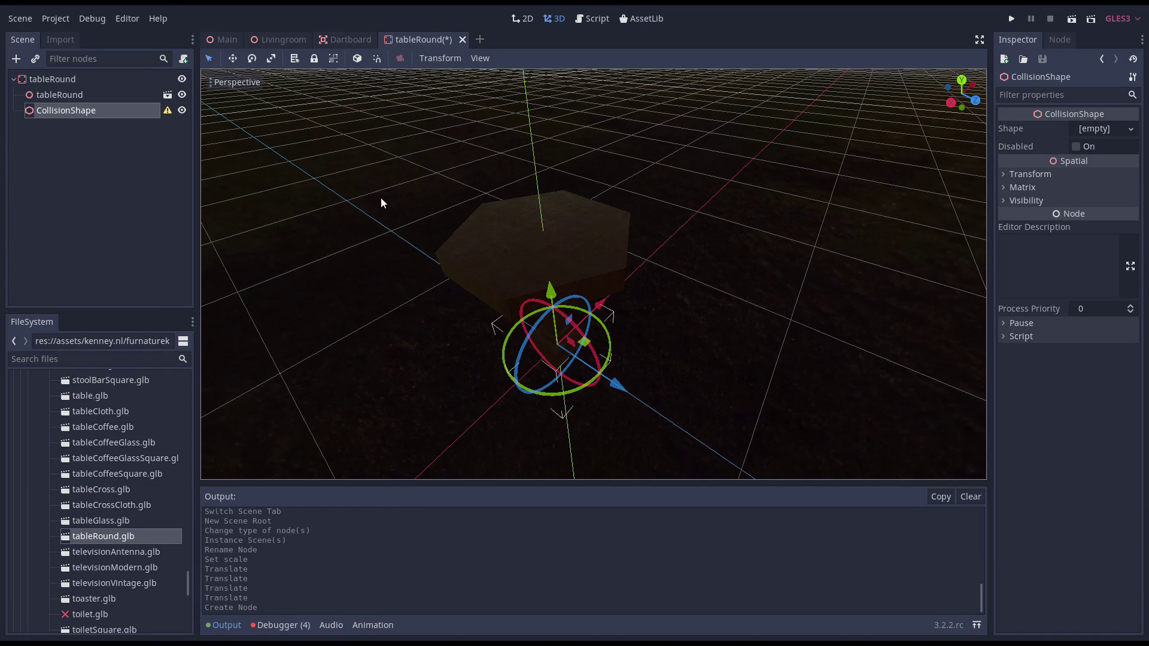
Raise the collision shape to the tabletop in the front view and give it a new CylinderShape.
click(236, 82)
click(255, 155)
drag(562, 310, 573, 162)
click(1094, 129)
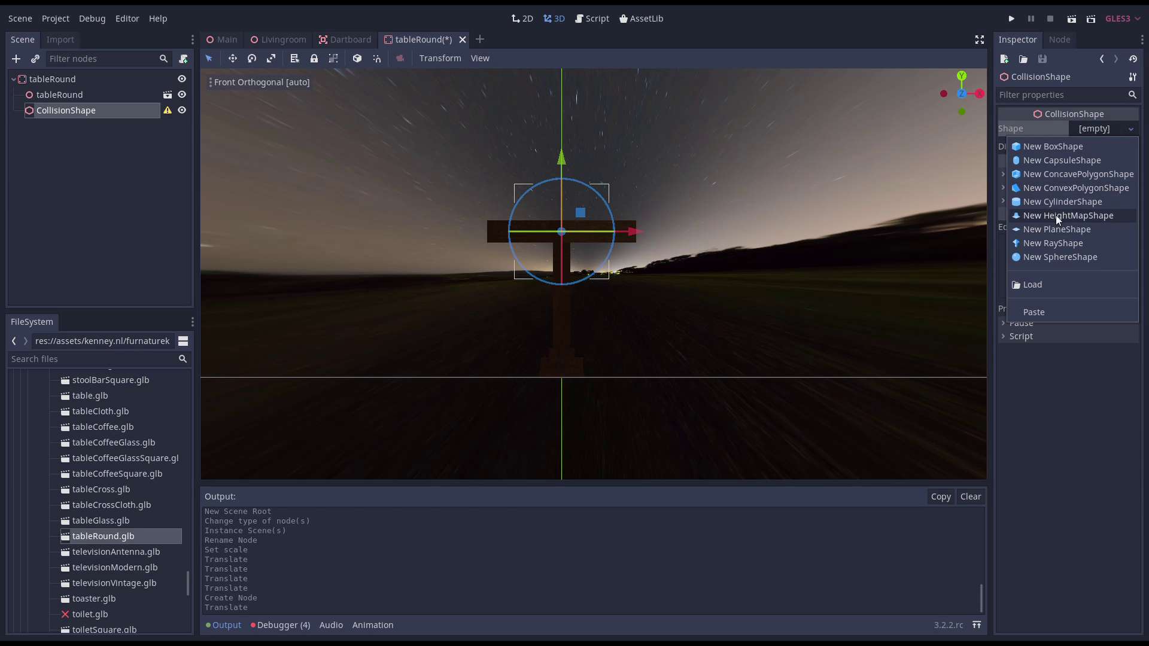
click(1056, 204)
Shrink the collision cylinder's radius to match the tabletop in the top view.
click(302, 82)
click(249, 101)
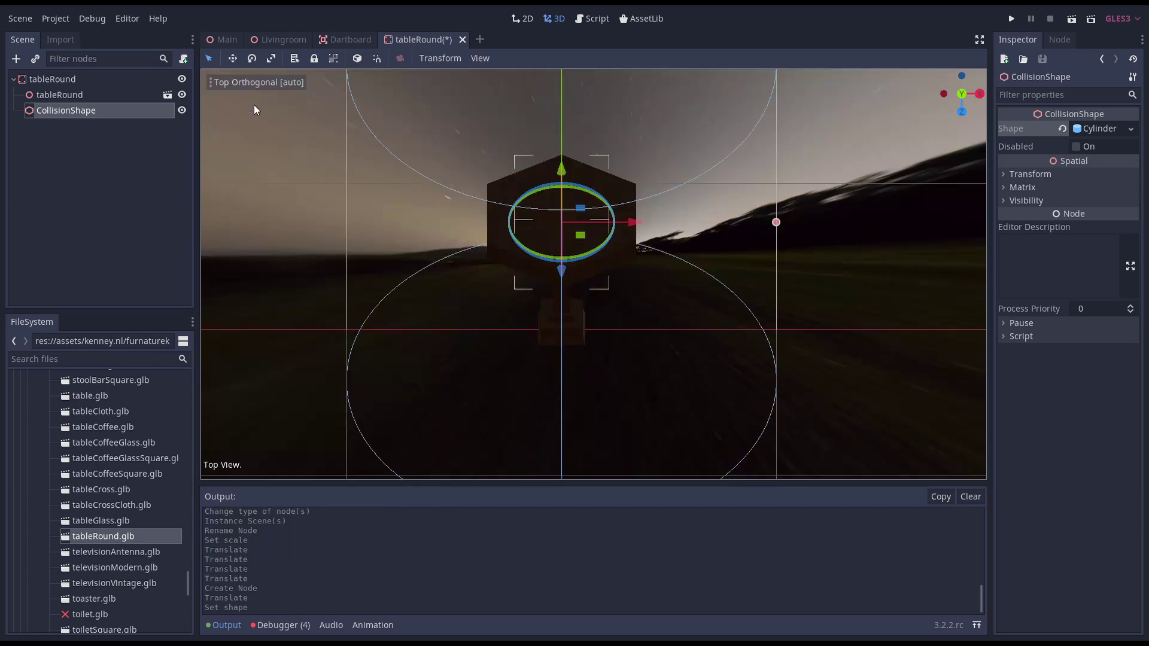
drag(776, 244, 625, 244)
scroll(622, 243, up, 3)
drag(664, 197, 698, 198)
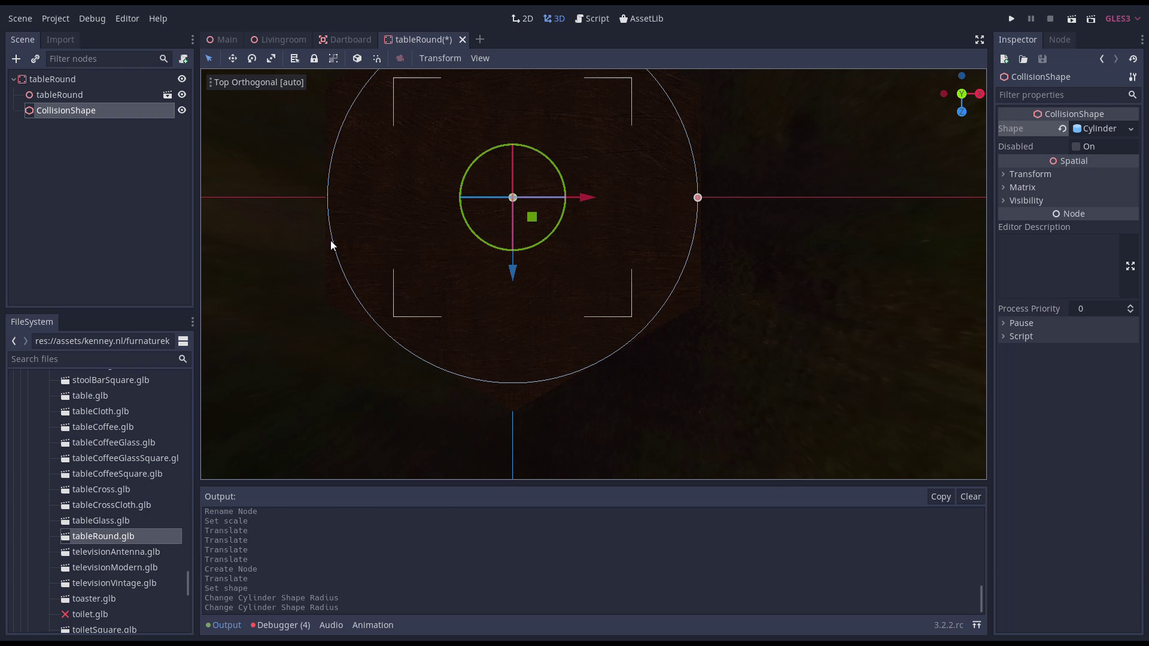
scroll(653, 208, down, 2)
scroll(538, 217, up, 2)
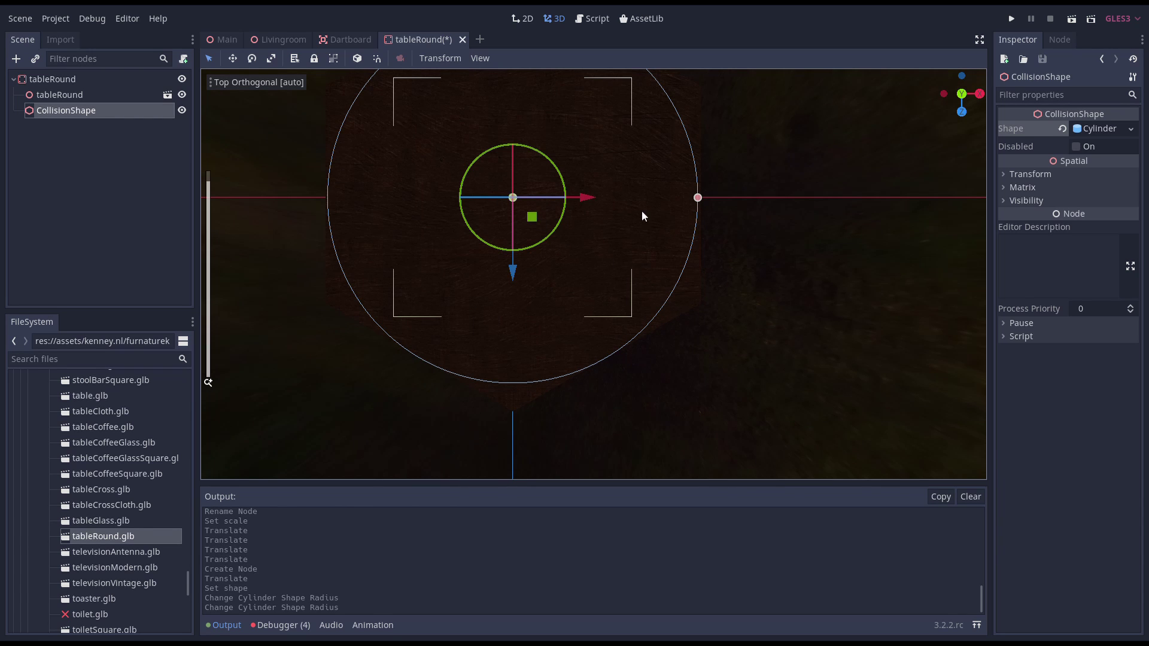
Fit the collision cylinder to the tabletop with a height of about 0.11 and radius of about 0.35, and save the scene.
click(257, 82)
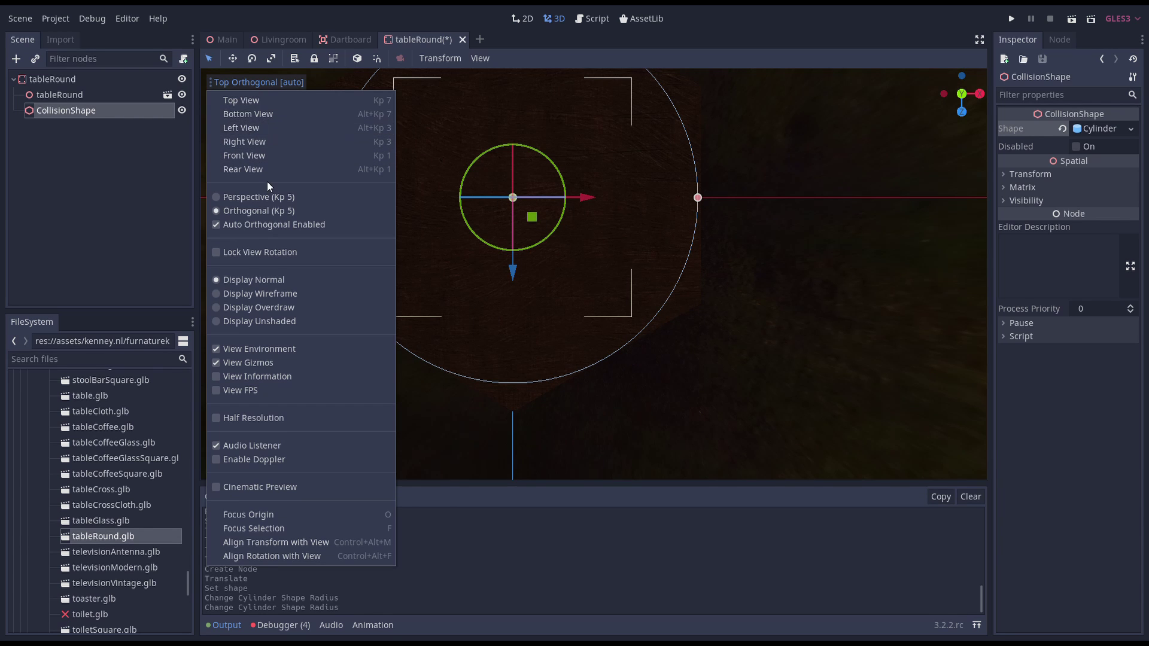
click(263, 155)
drag(575, 136, 576, 241)
scroll(576, 243, up, 20)
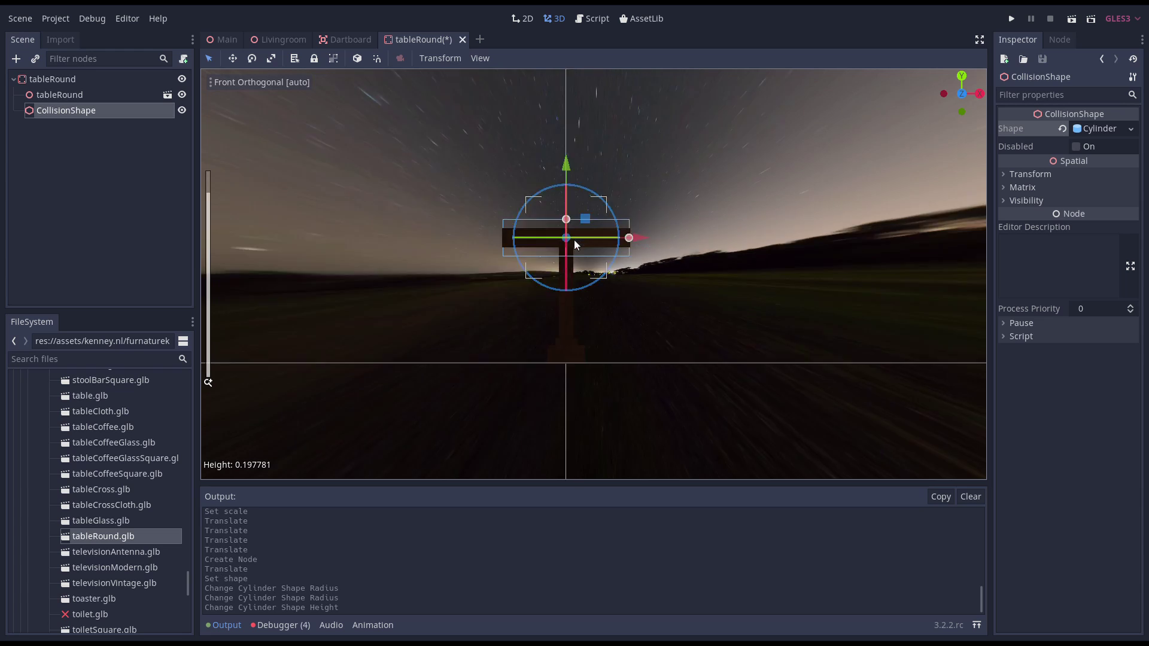
key(f)
drag(594, 189, 592, 225)
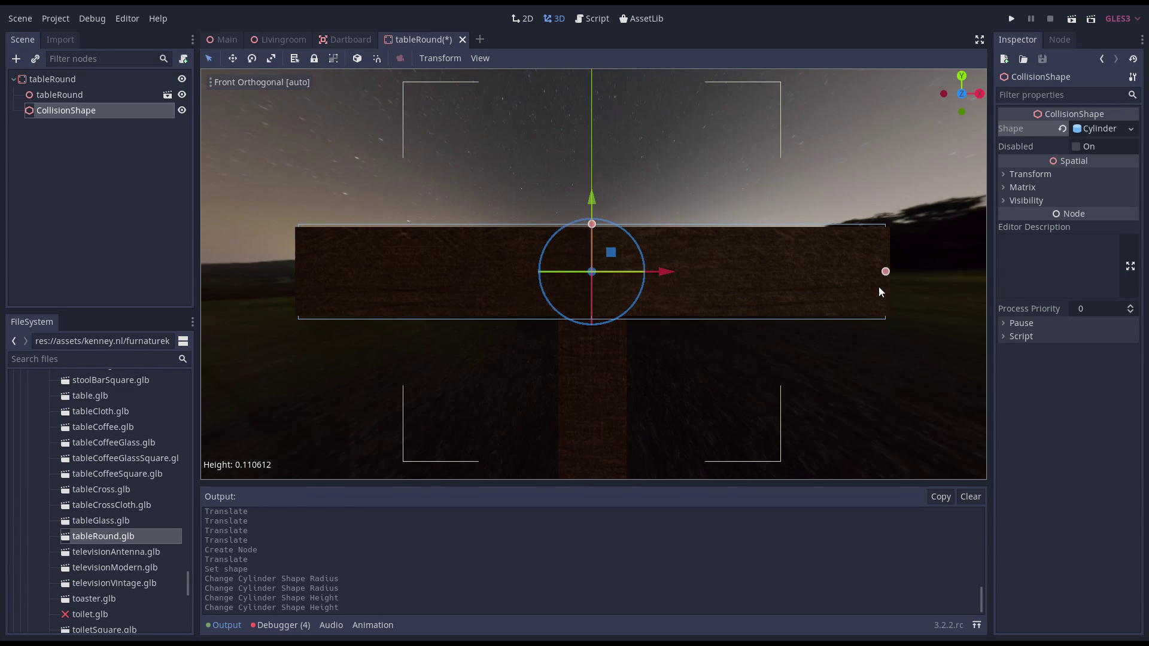
drag(885, 272, 890, 273)
middle_drag(658, 269, 603, 321)
scroll(603, 321, down, 8)
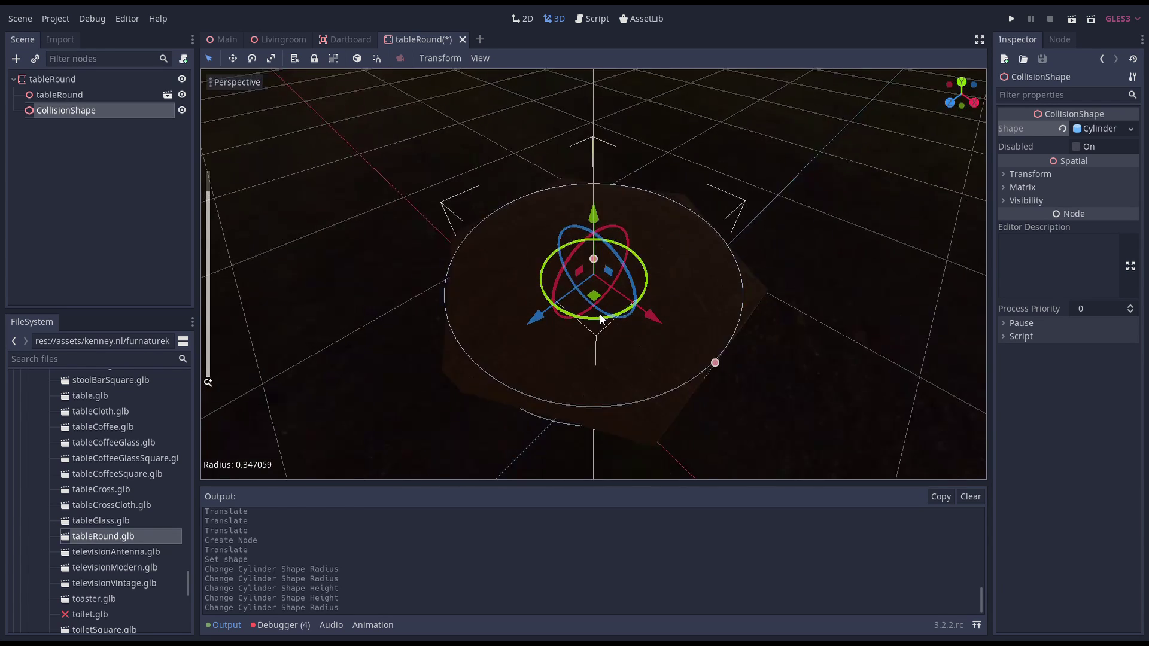
scroll(603, 320, up, 4)
key(ctrl+s)
Instance the saved tableRound scene under the Misc node of the Livingroom scene.
click(274, 38)
scroll(97, 116, up, 5)
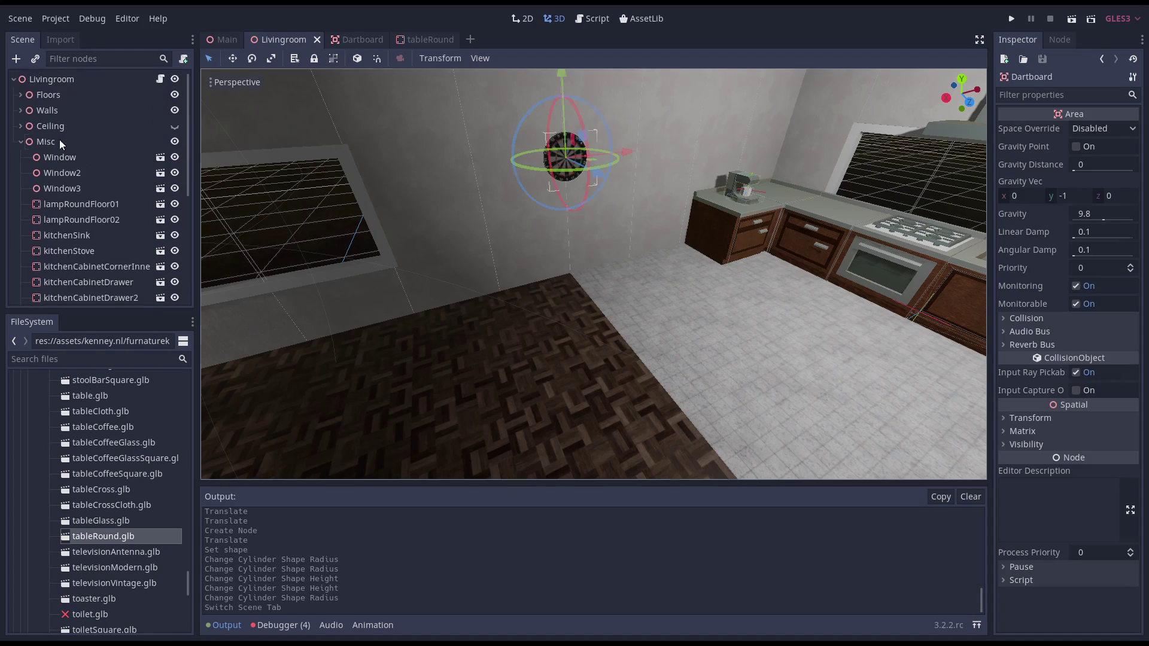
click(59, 140)
click(36, 59)
text(round)
double_click(379, 217)
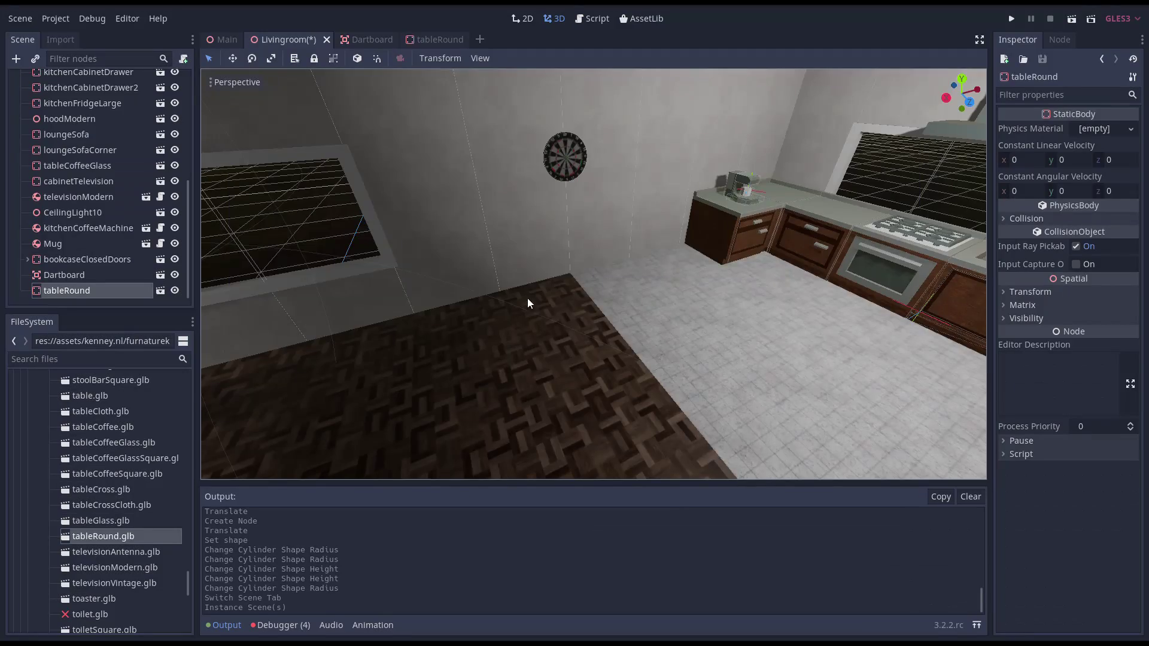
Move the tableRound instance onto the living room floor, at the edge of the kitchen tiles.
key(f)
scroll(628, 317, down, 4)
drag(652, 262, 799, 224)
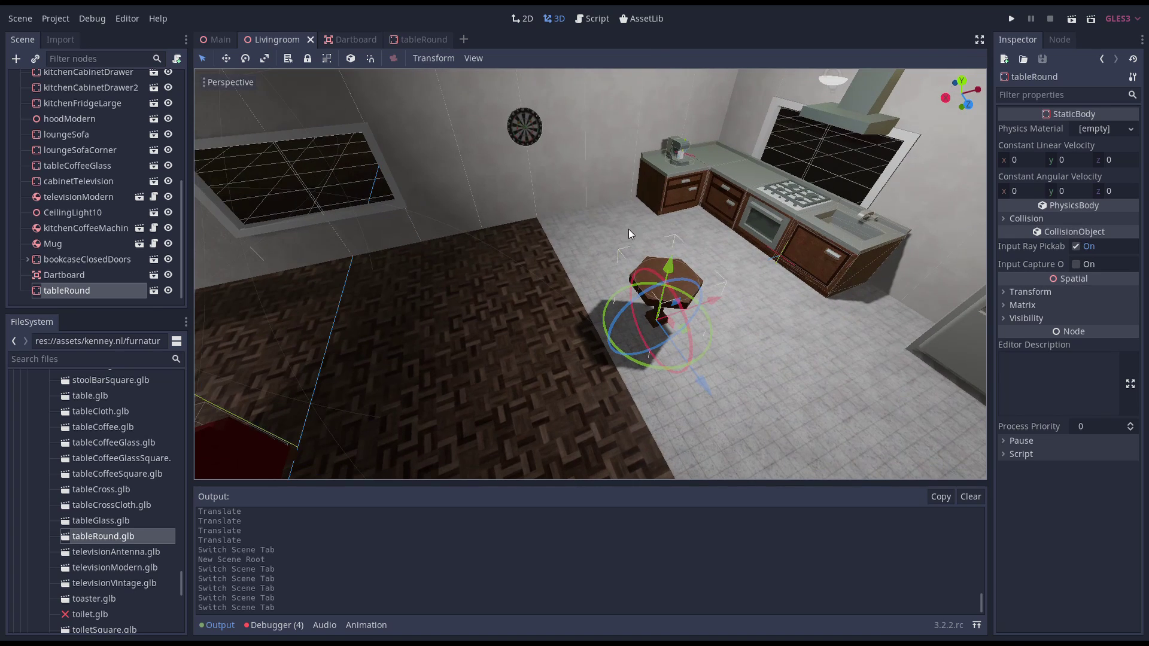
Put the tableRound scene's static body on only the Environment collision layer, clear its collision mask, and save the scene.
click(429, 39)
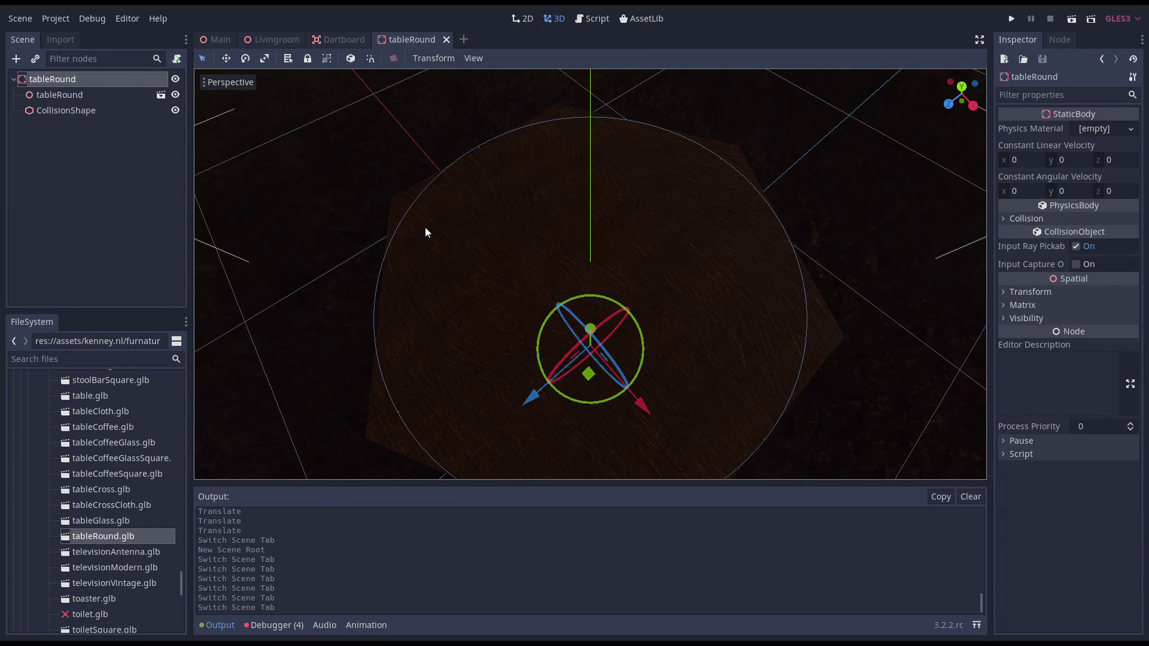
middle_drag(425, 232, 472, 217)
scroll(681, 270, down, 2)
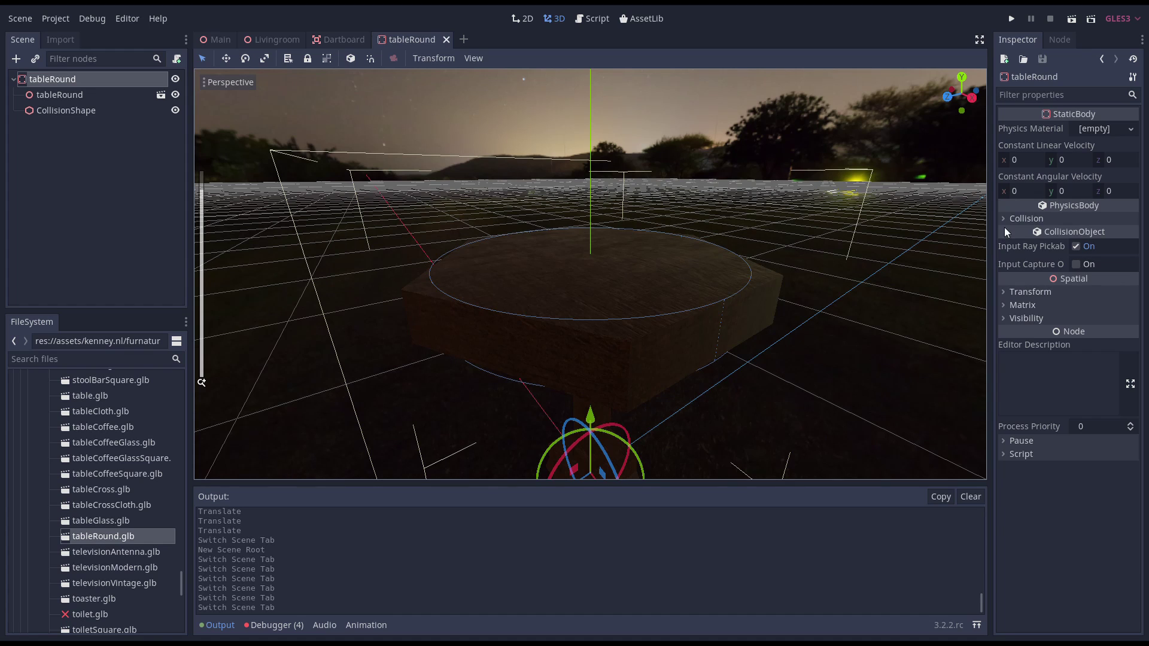
click(1017, 219)
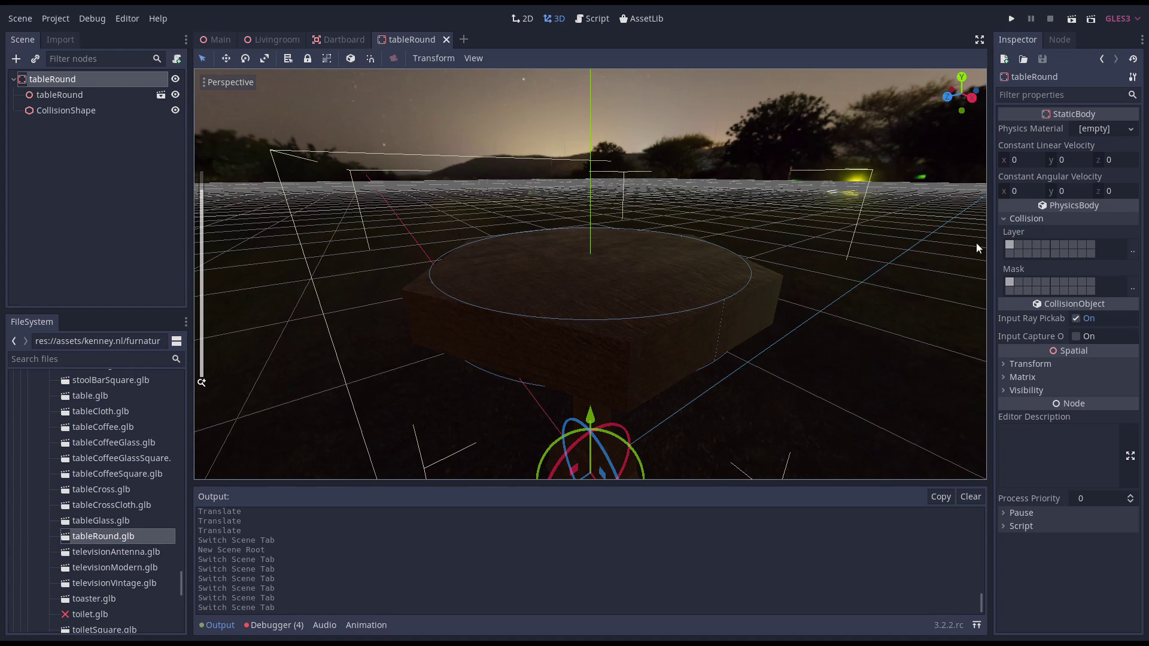
click(1132, 250)
click(1051, 250)
click(1052, 263)
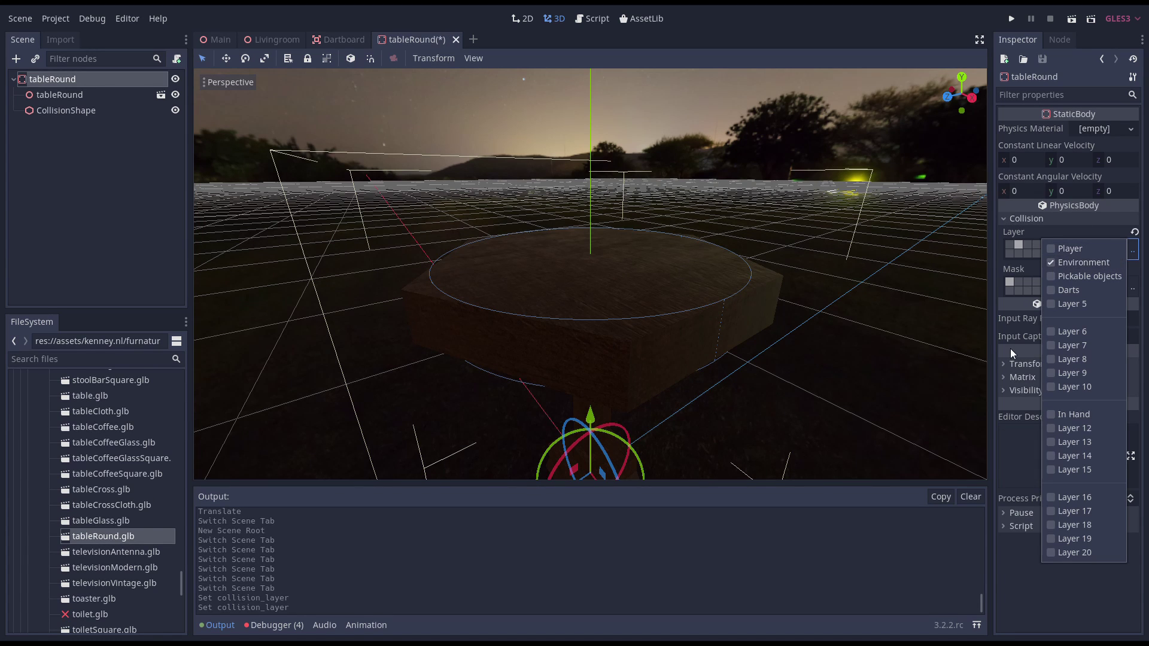
click(1011, 283)
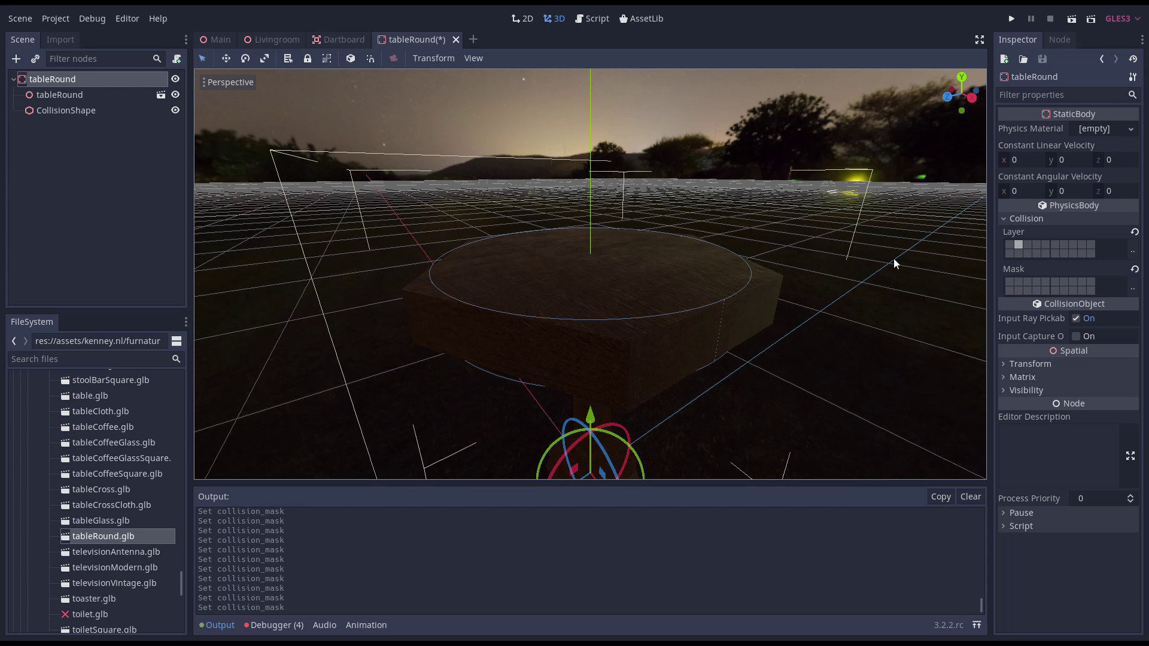
key(ctrl+s)
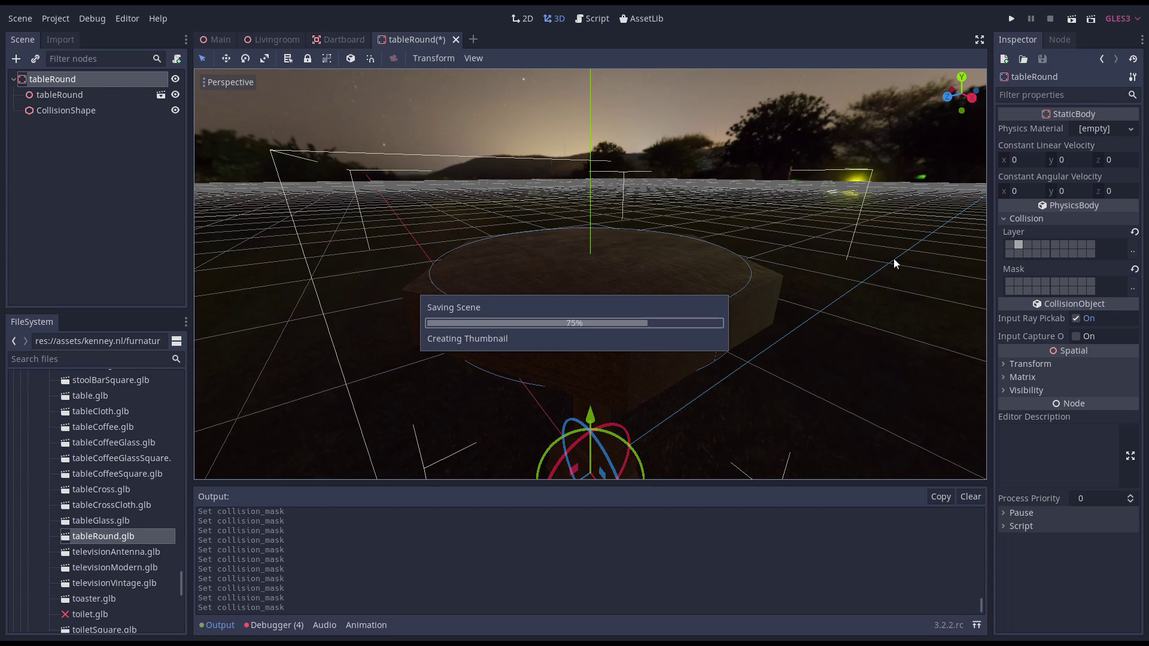
Create a new inherited scene based on Object_pickable.tscn from addons/godot-xr-tools/objects.
click(286, 37)
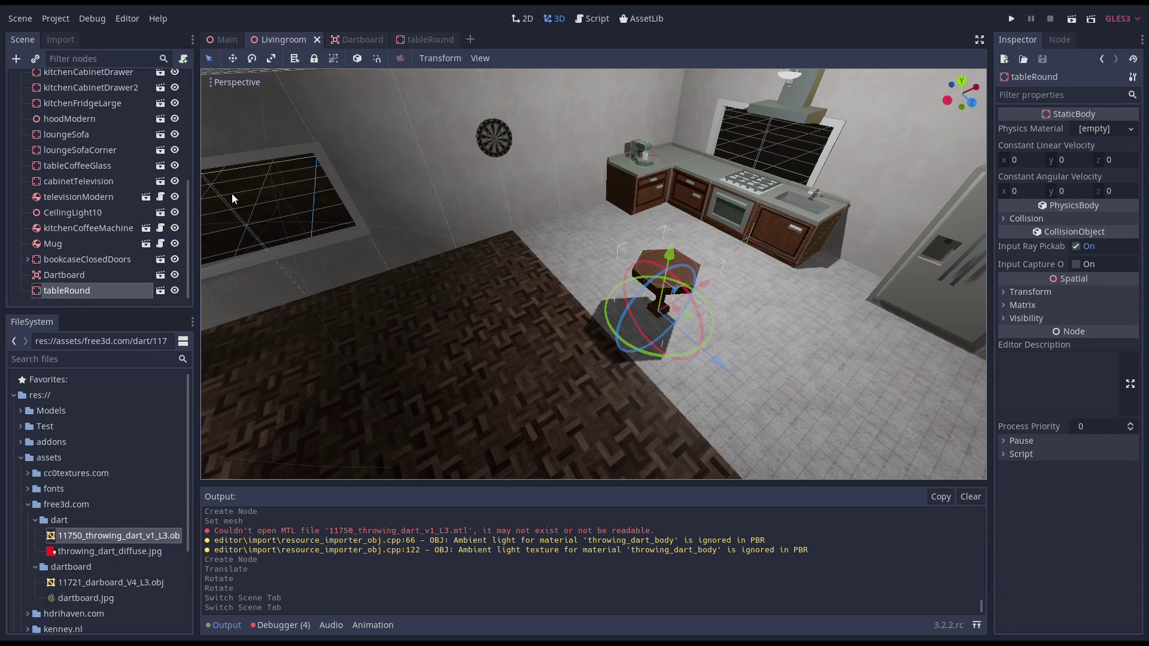
click(18, 19)
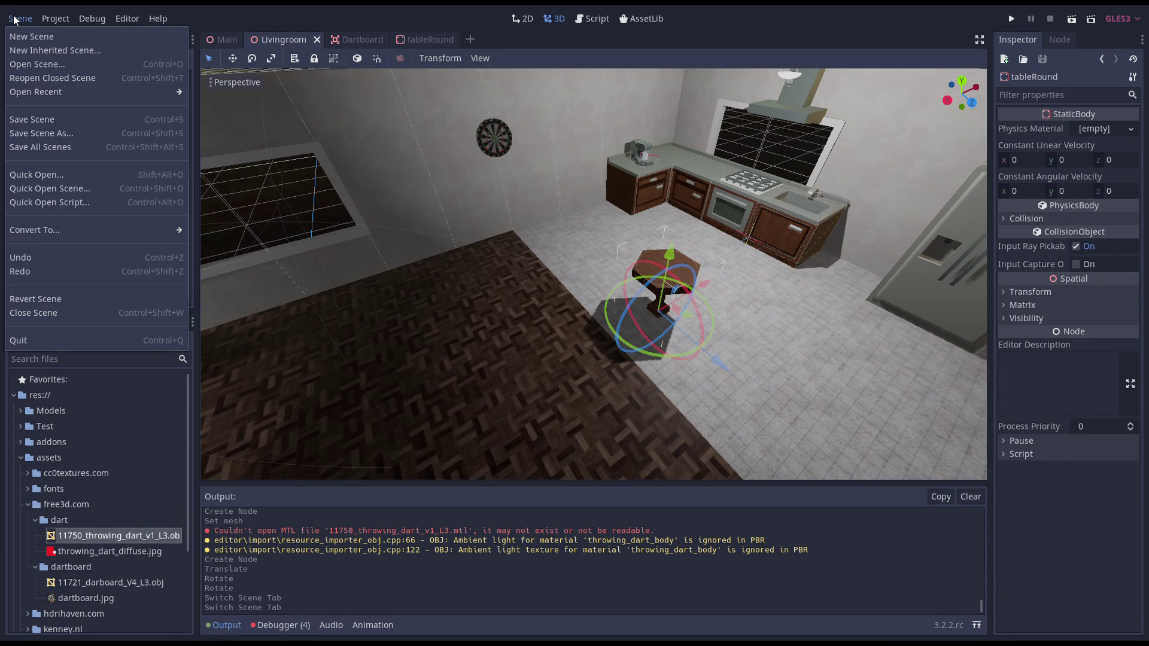
click(48, 50)
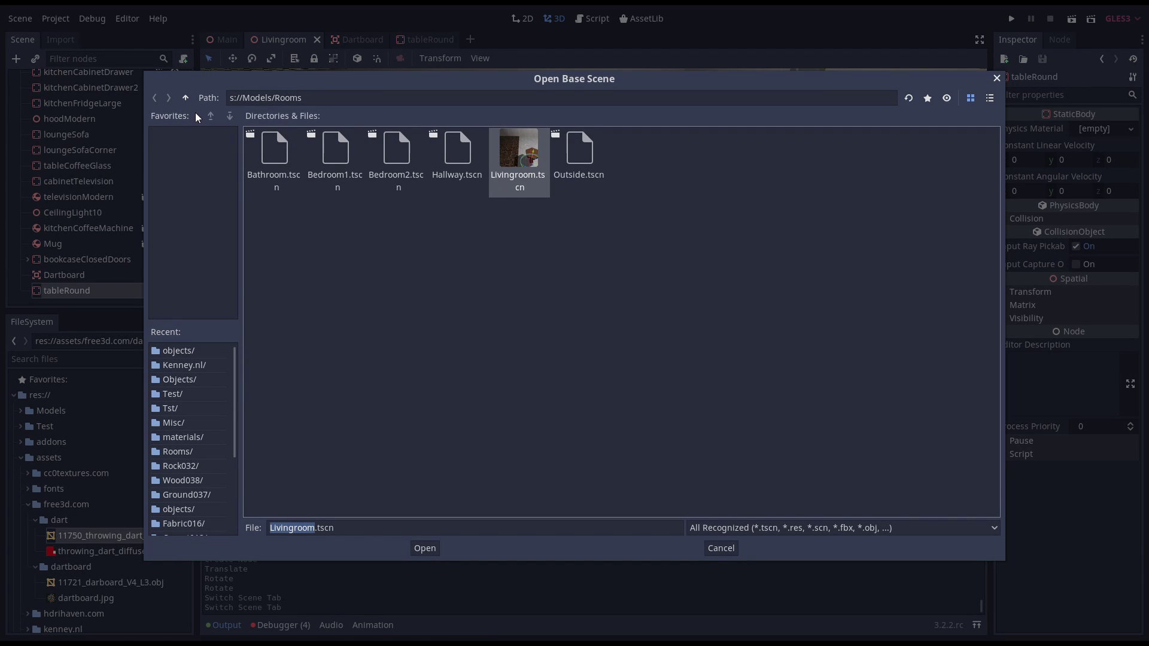
click(185, 99)
click(185, 99)
double_click(336, 153)
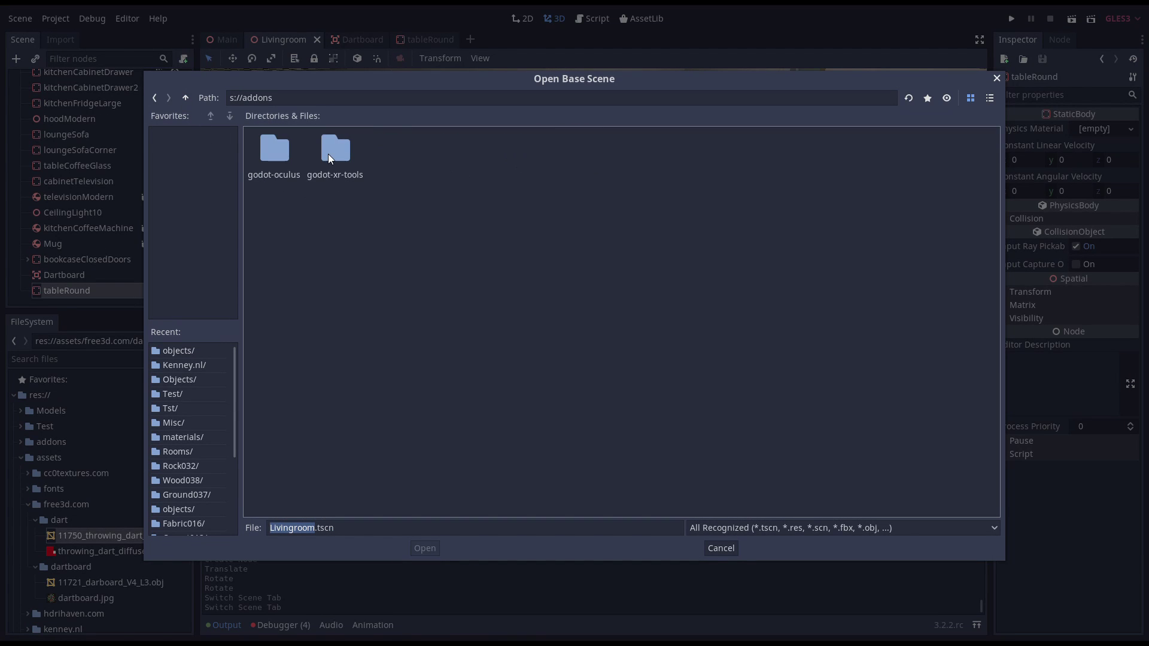
double_click(333, 152)
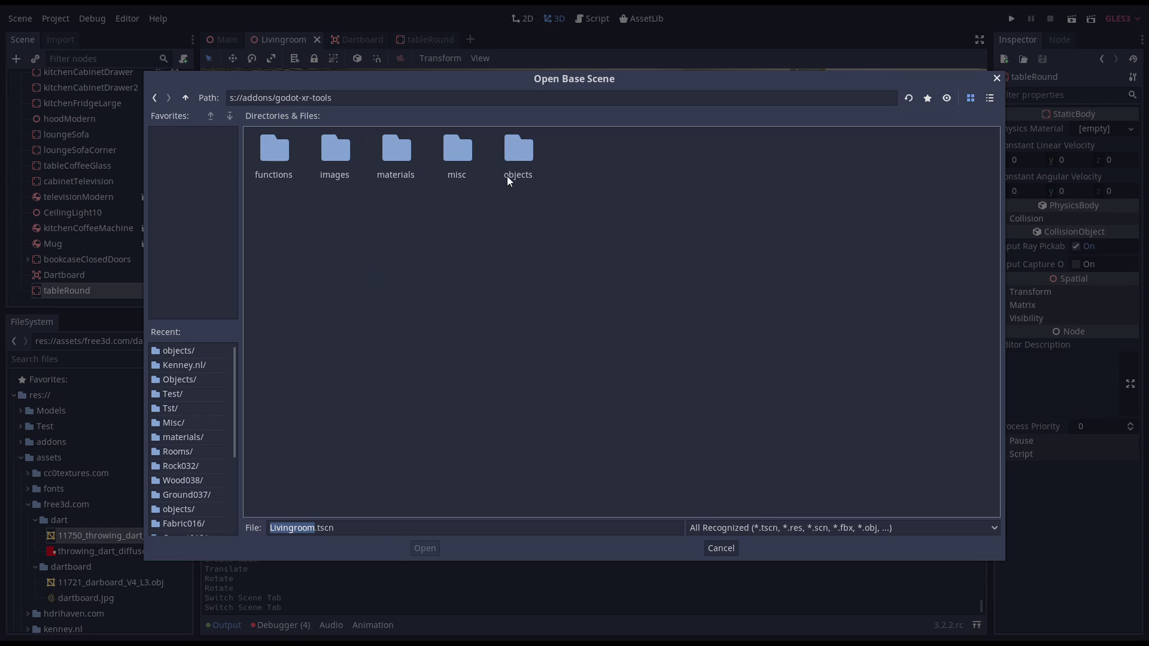
double_click(519, 150)
click(270, 154)
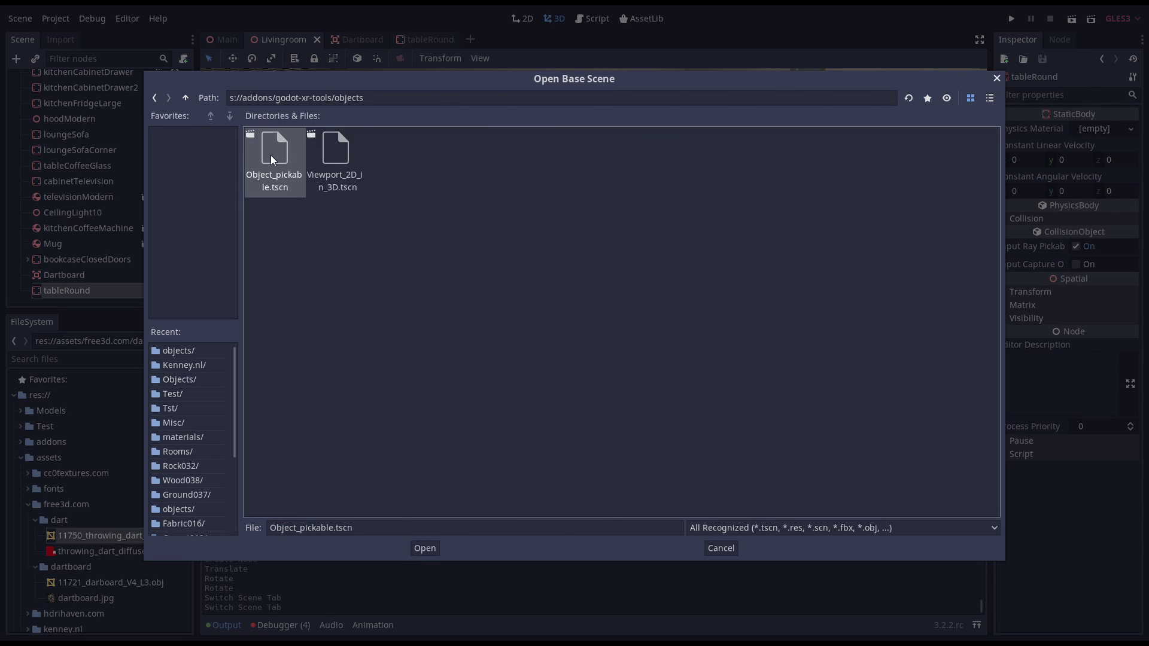
double_click(271, 155)
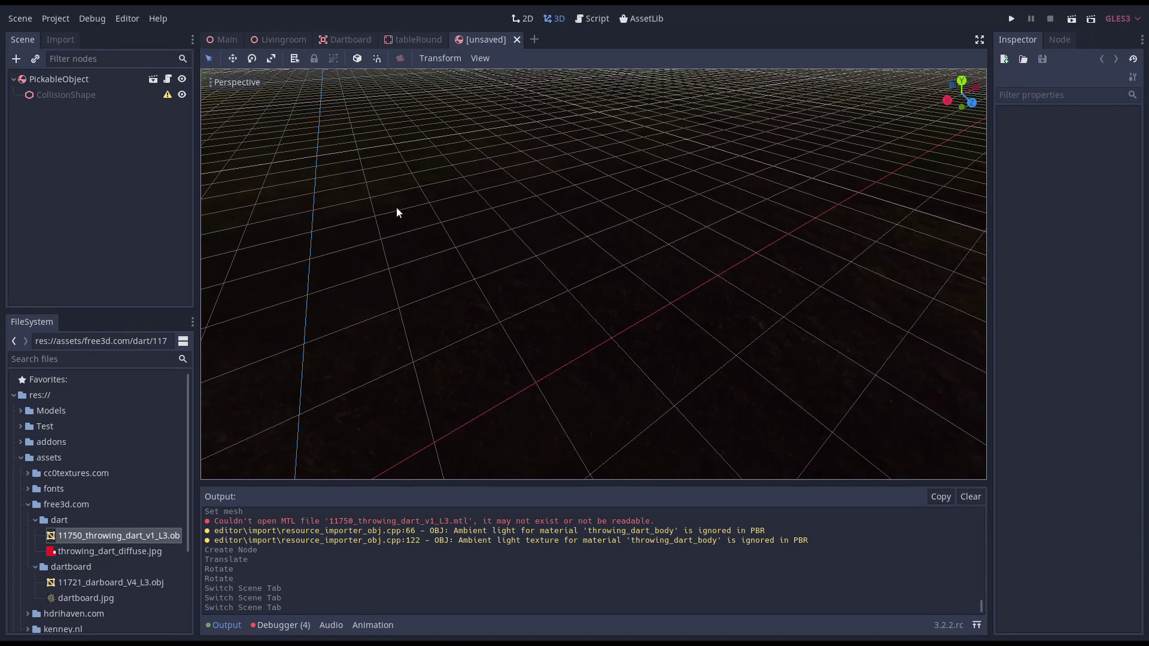
Rename the inherited scene's root node to Dart.
click(94, 81)
key(f)
click(117, 80)
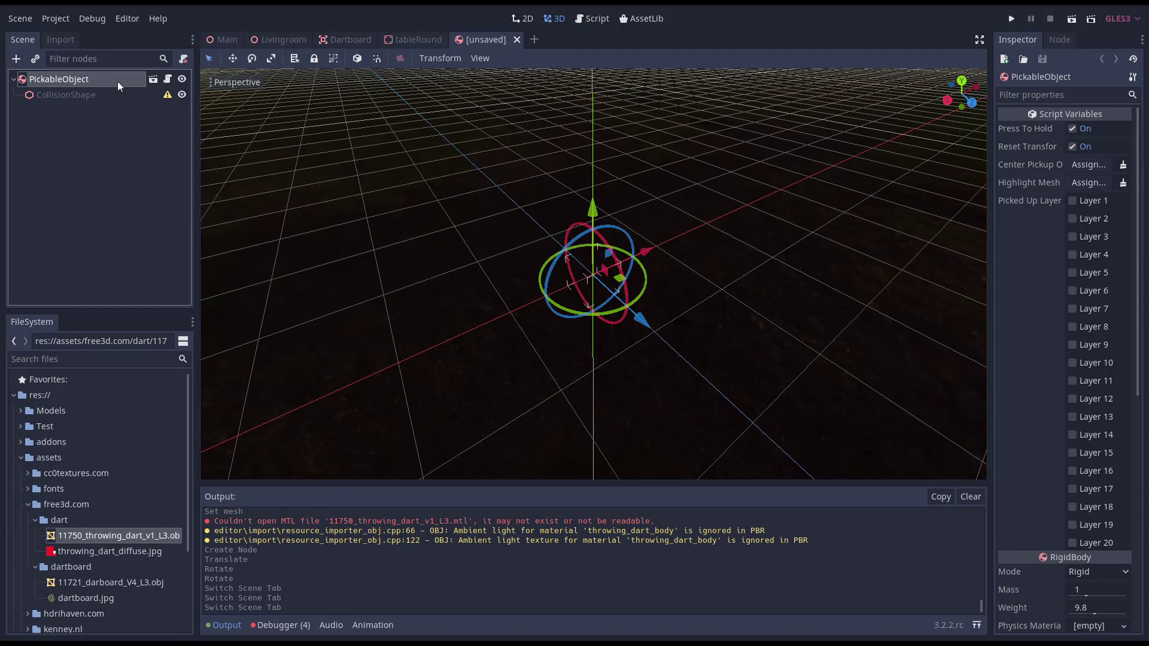
text(Dart)
key(Return)
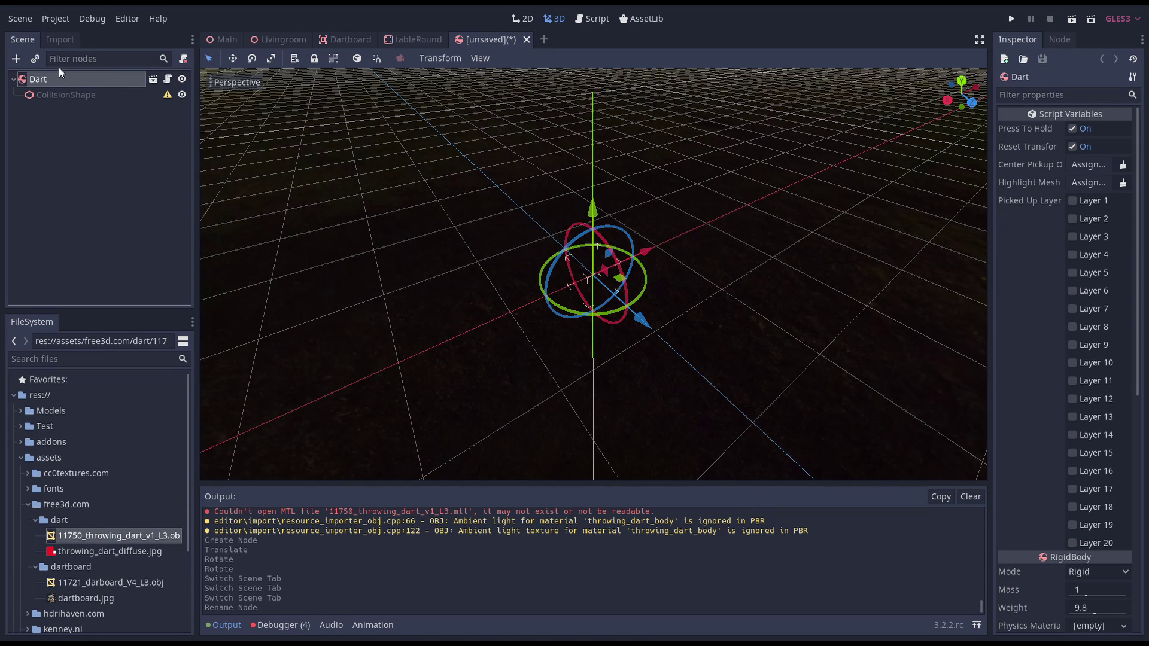
Add a MeshInstance under the Dart node and assign it the 11750_throwing_dart_v1_L3.obj mesh.
click(16, 58)
text(Mesh)
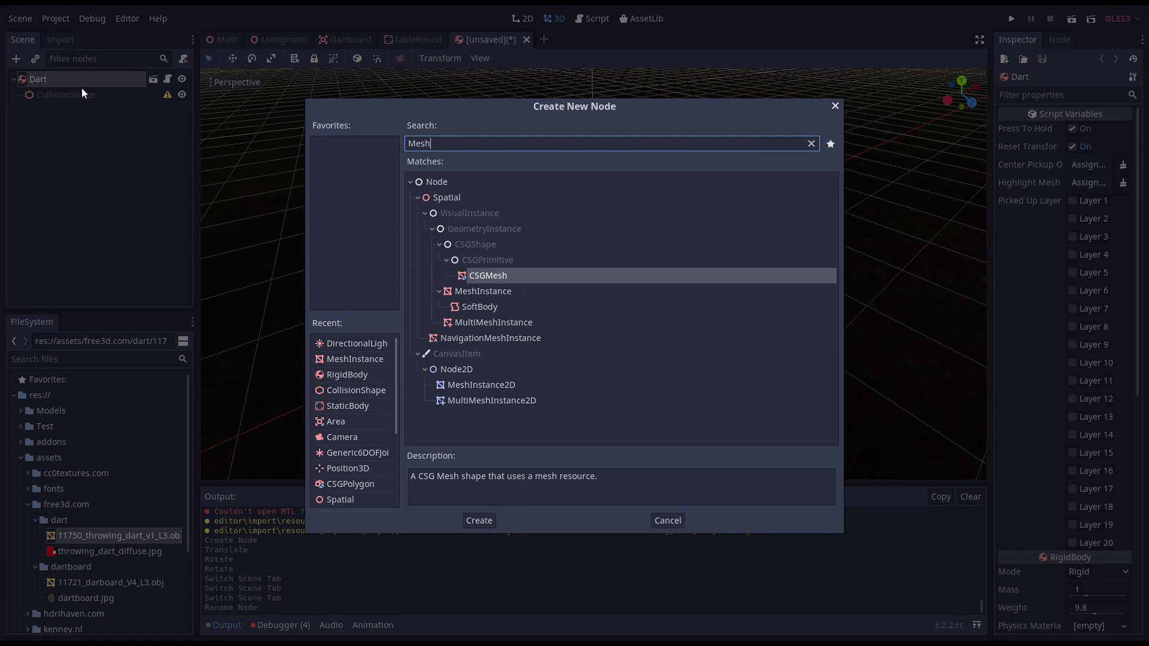
double_click(487, 293)
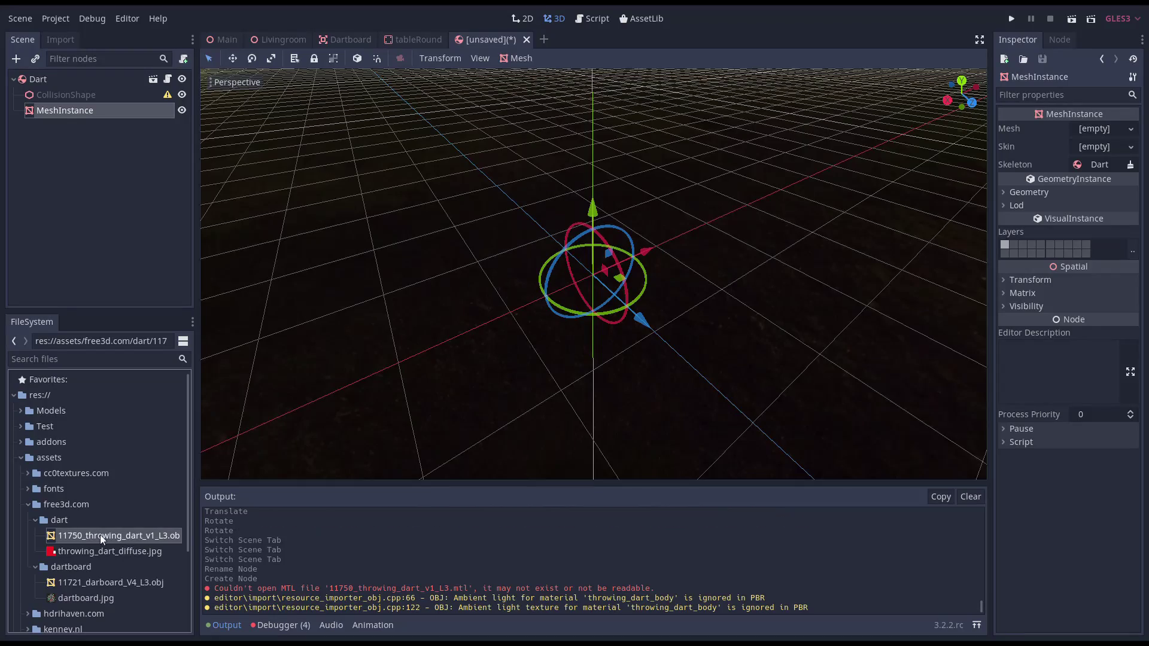
drag(99, 535, 1093, 132)
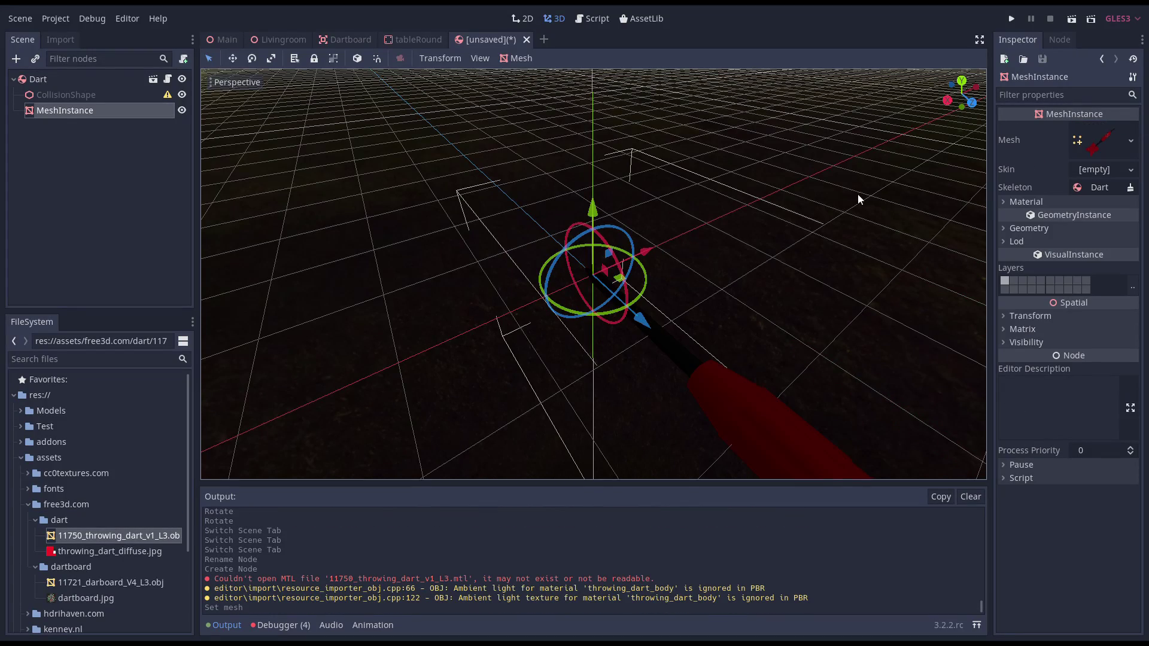
Reimport the throwing dart OBJ with its mesh scale set to 0.02 on x, y and z.
scroll(760, 346, up, 5)
middle_drag(760, 341, 719, 264)
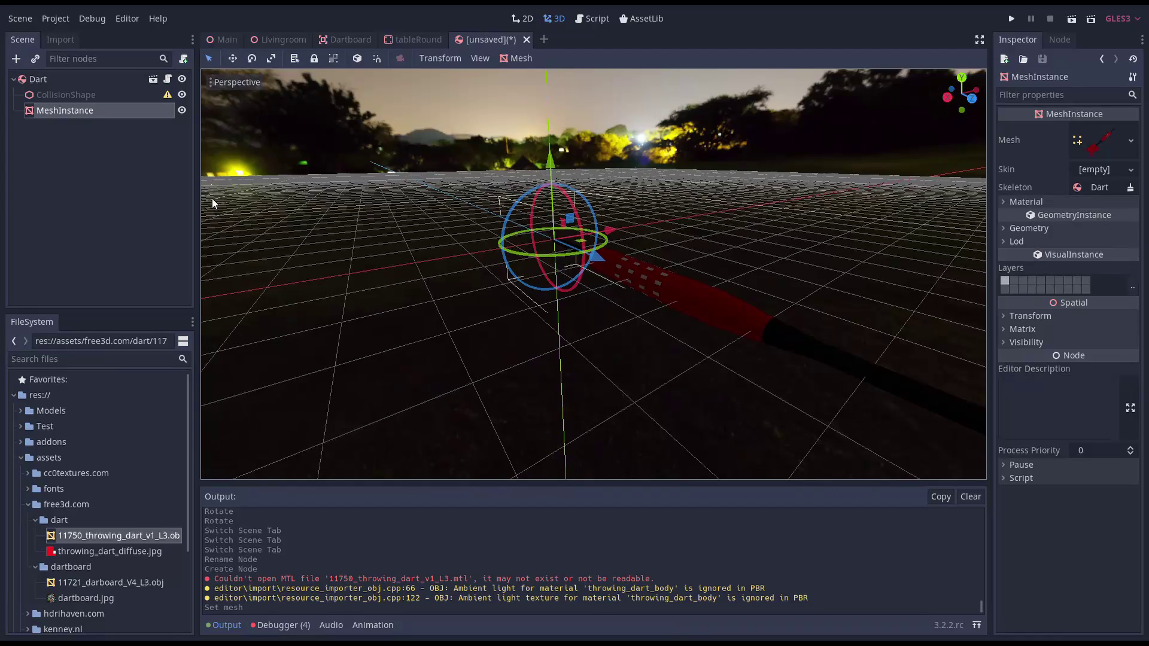
click(60, 40)
click(37, 147)
text(0)
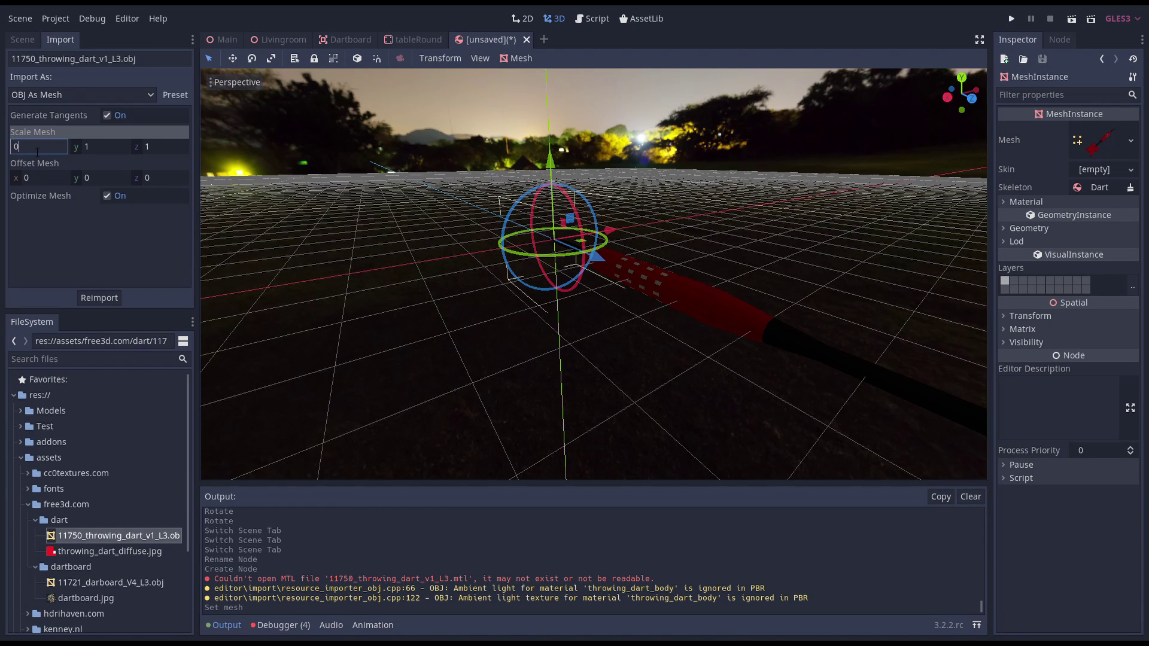
text(.02)
key(Tab)
text(0.02)
key(Tab)
text(0.)
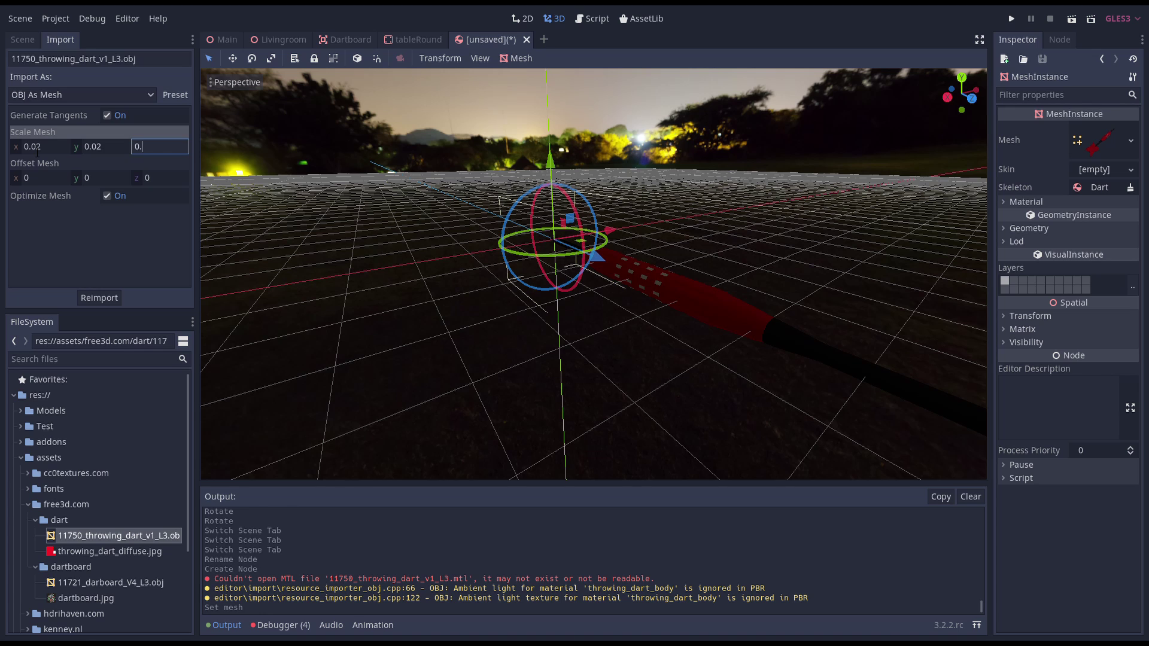
key(Tab)
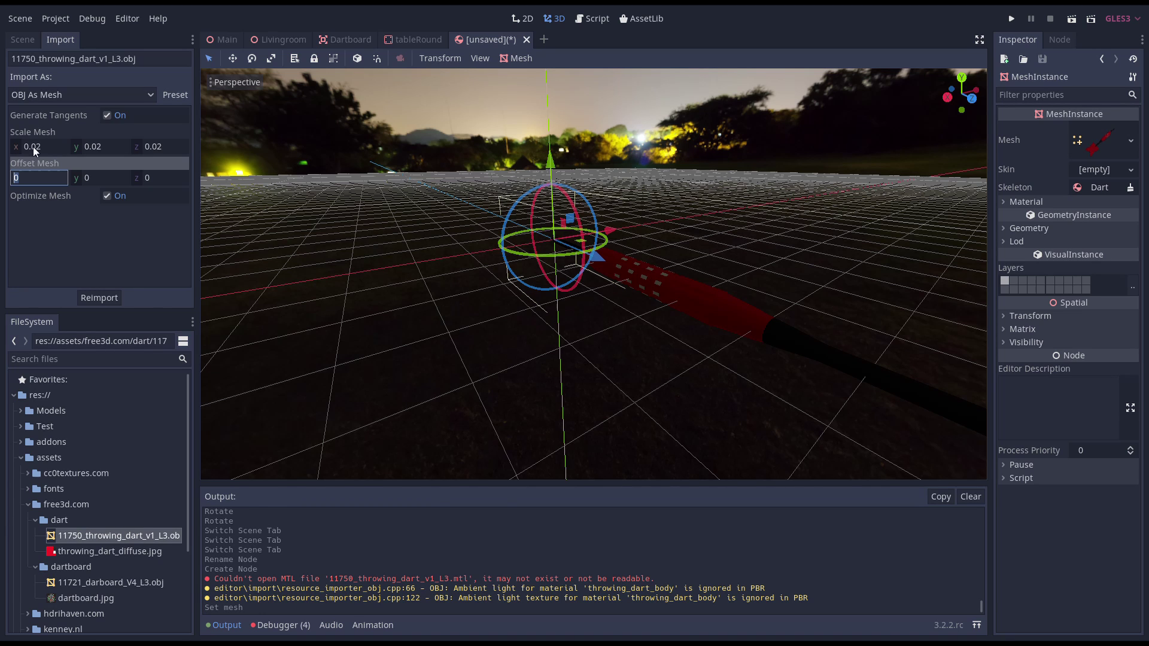
click(87, 297)
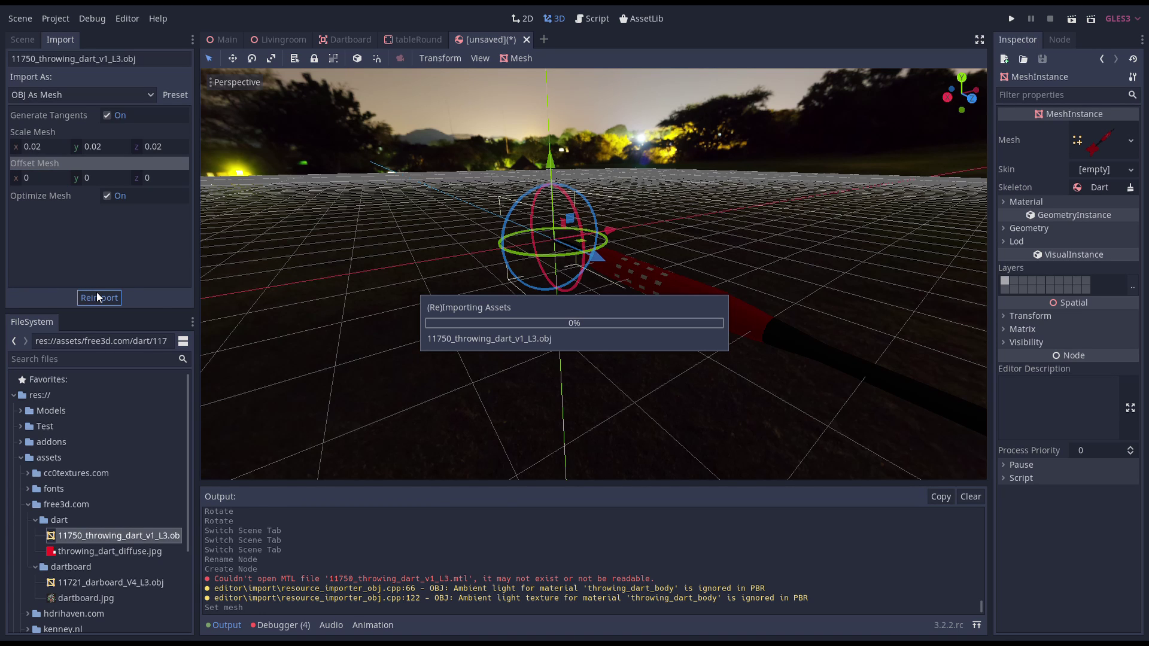
Save the new scene as Dart.tscn in the Models/Objects folder.
scroll(515, 267, up, 5)
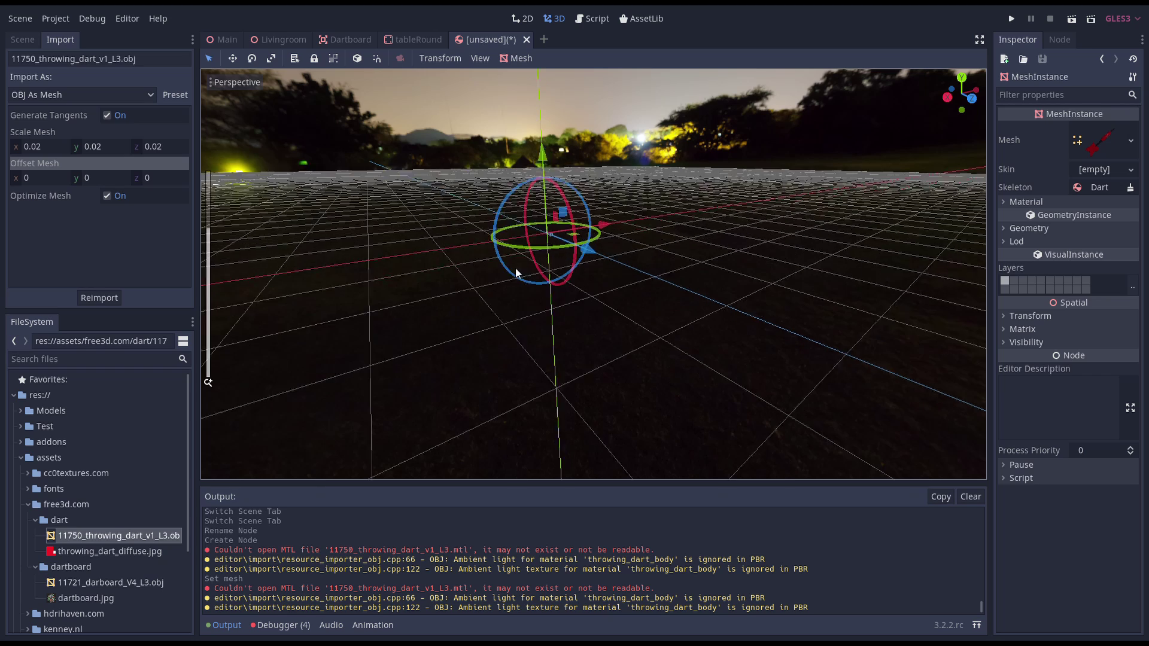
key(f)
middle_drag(532, 303, 626, 299)
key(ctrl+s)
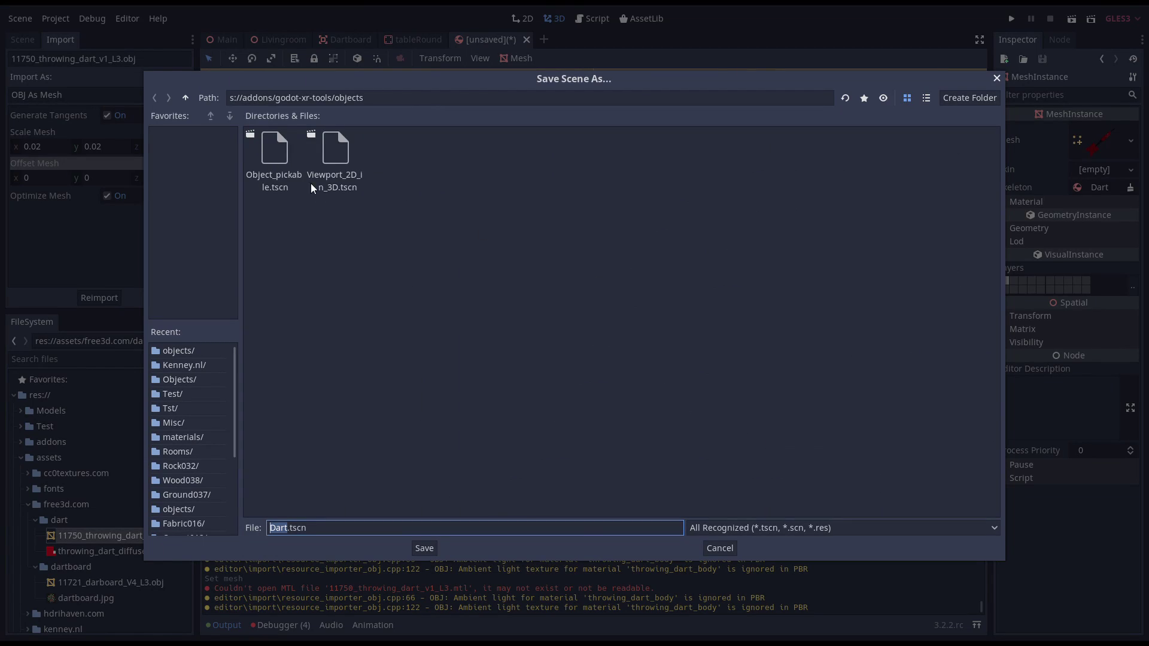
click(186, 97)
click(186, 97)
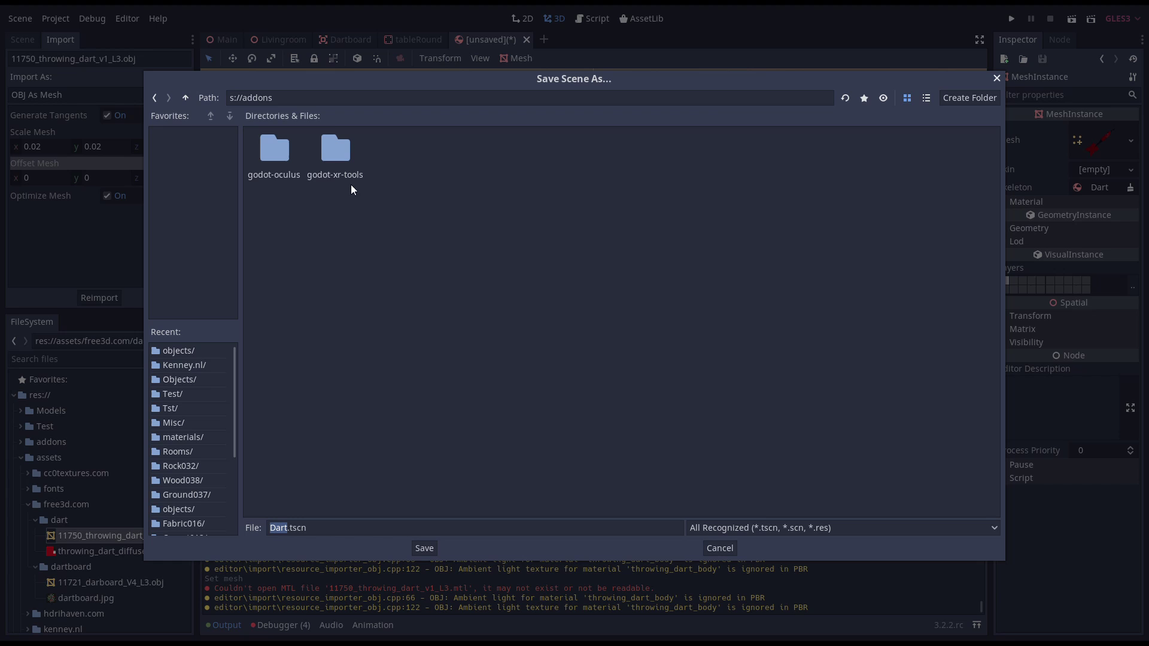
click(186, 98)
double_click(444, 157)
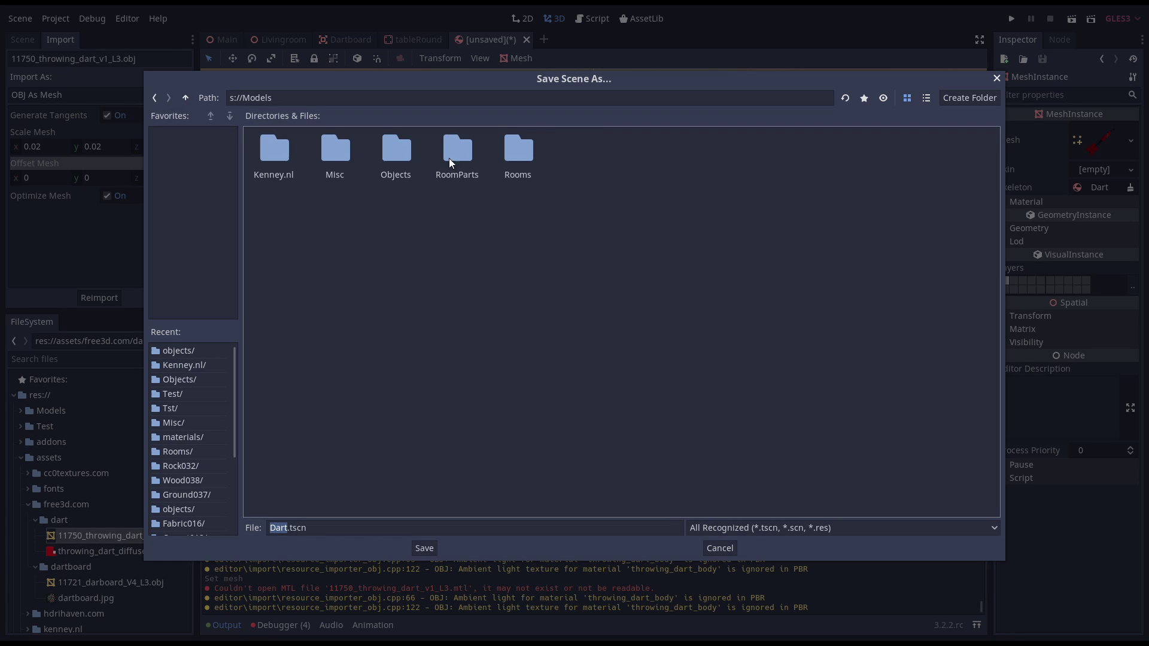
double_click(389, 157)
click(424, 548)
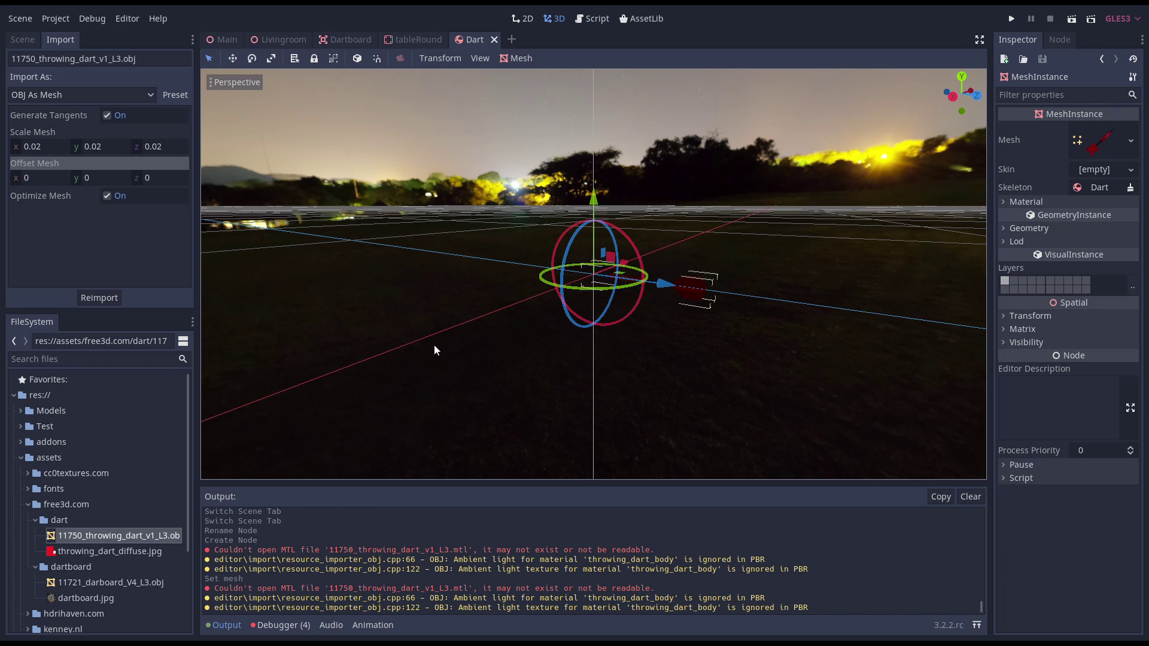
Raise the ambient light energy in default_env.tres to about 14.19 and inspect the brightened dart from tip to flights.
scroll(75, 458, down, 3)
click(53, 556)
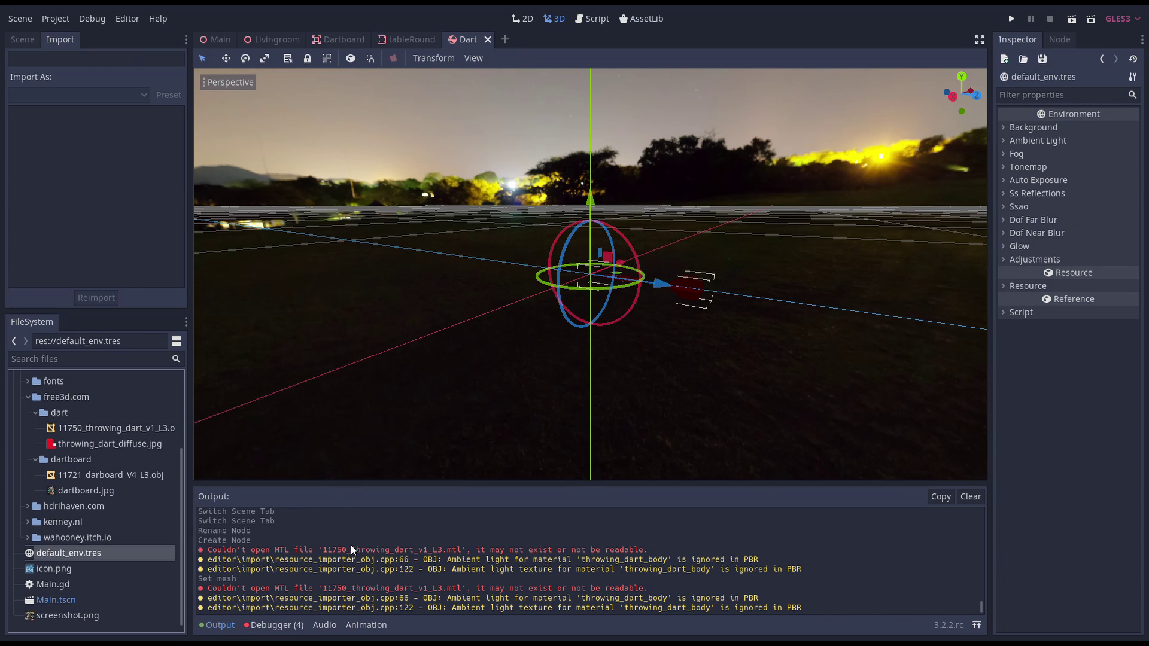
click(1007, 140)
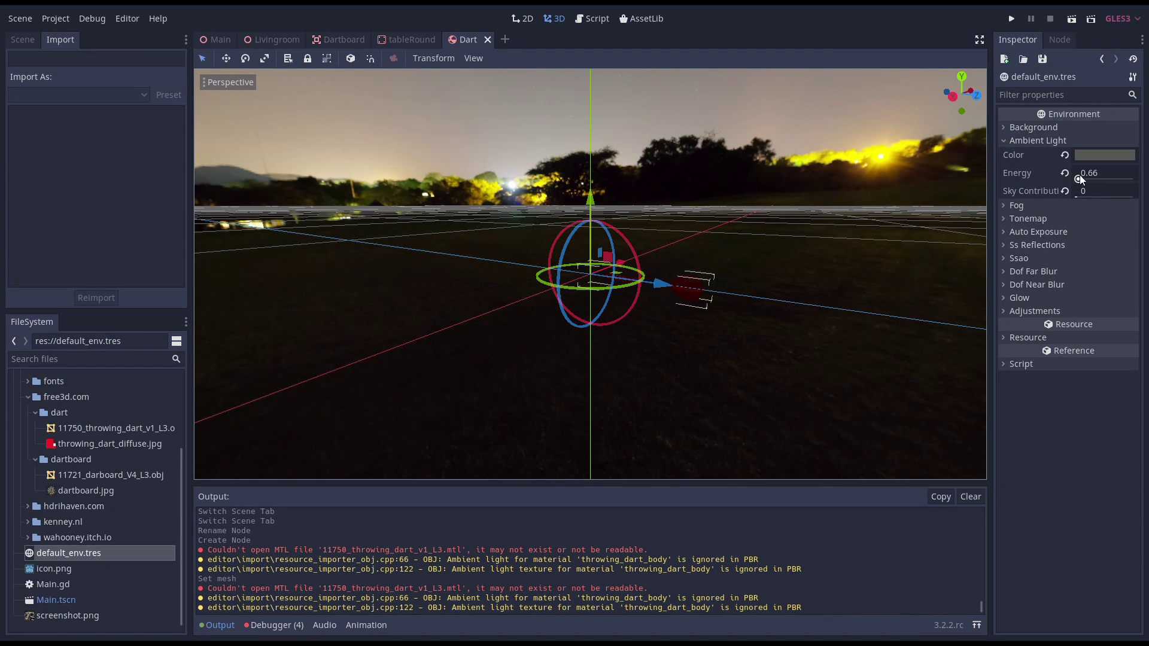
drag(1082, 179, 1128, 179)
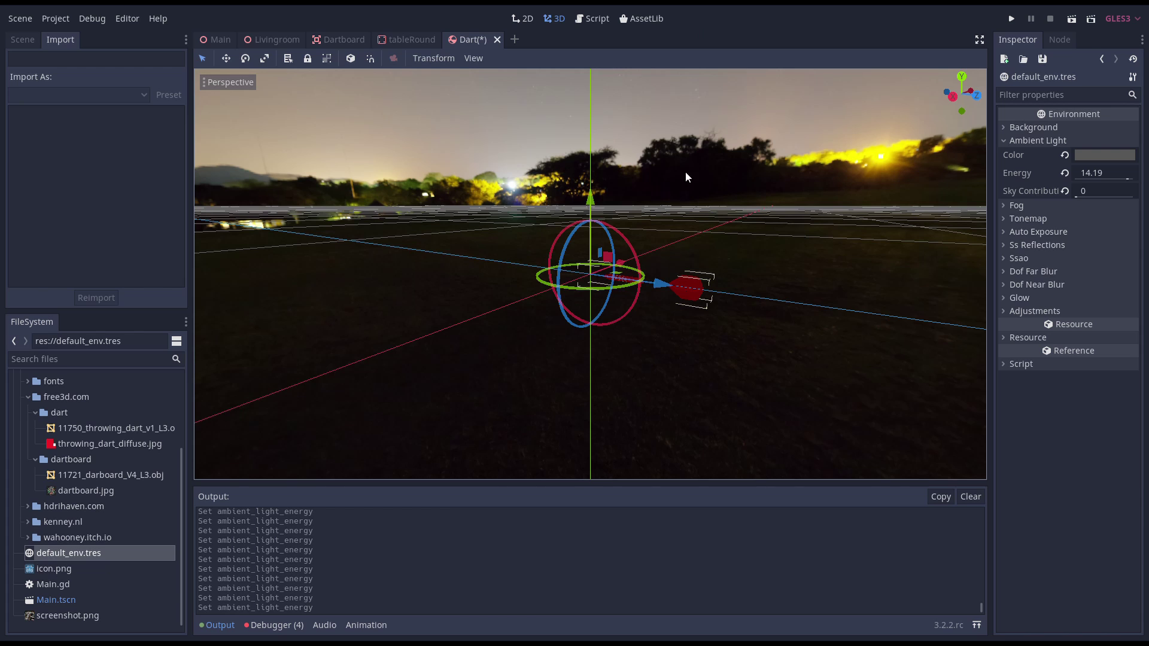
middle_drag(687, 177, 773, 242)
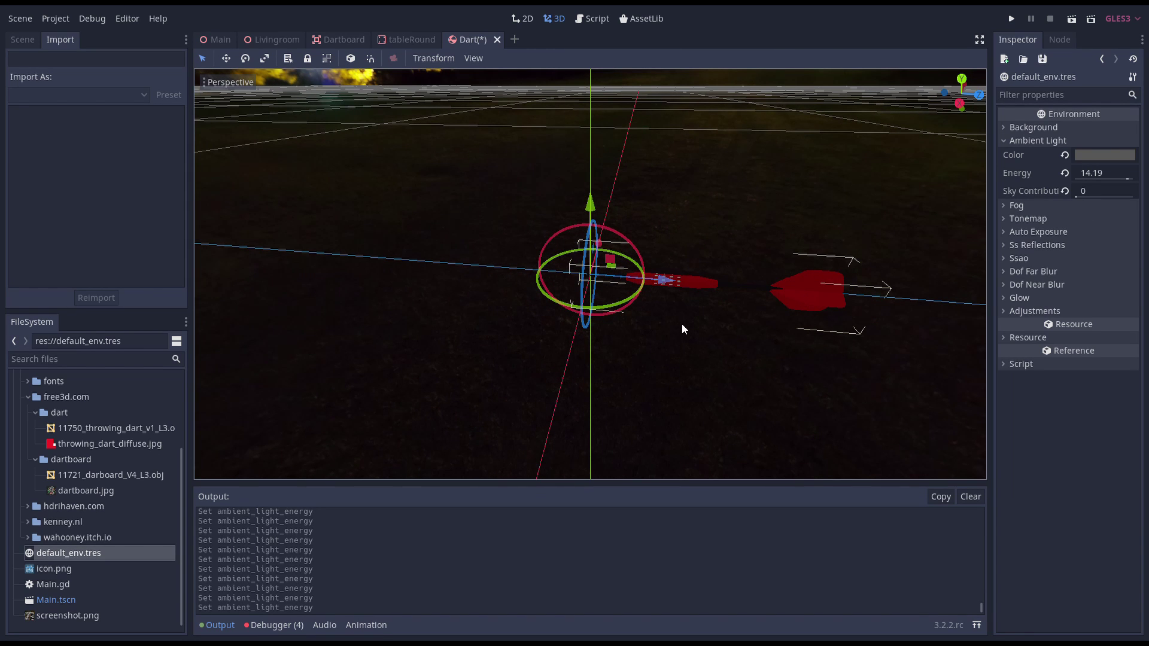
middle_drag(684, 329, 601, 260)
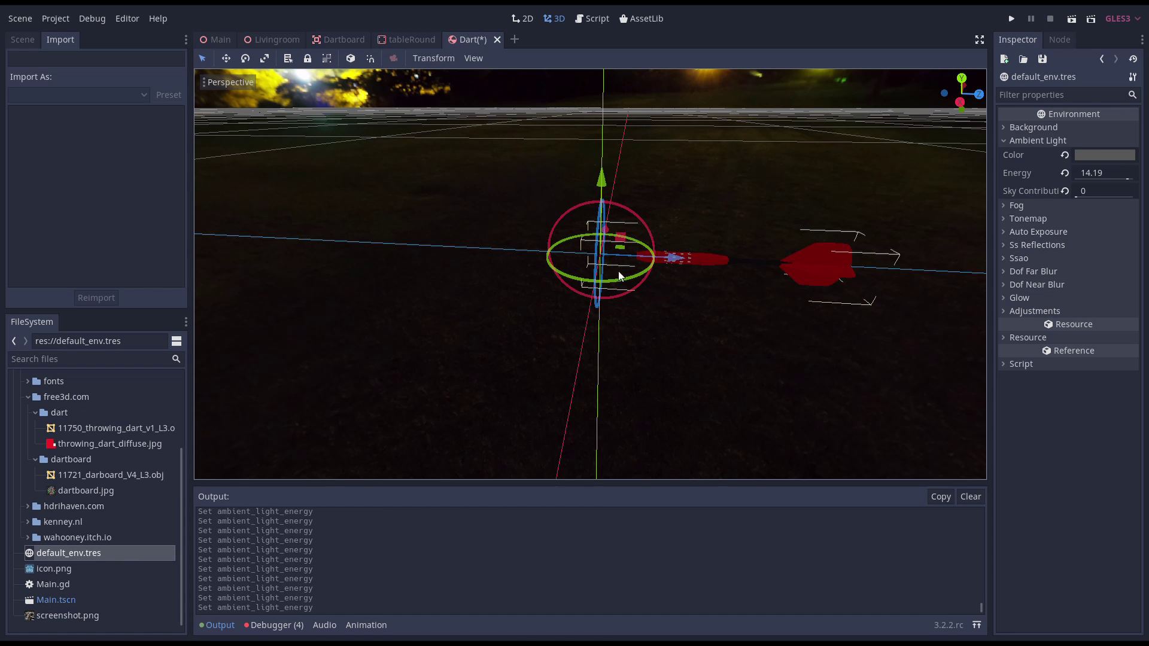
scroll(619, 276, up, 10)
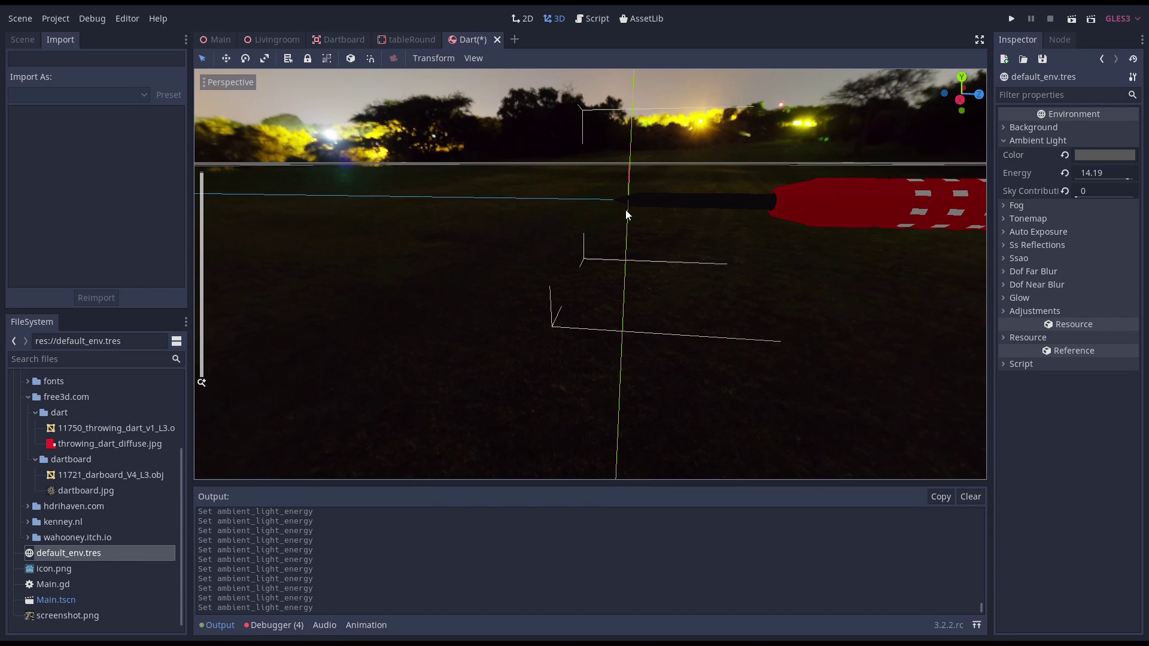
scroll(679, 264, down, 5)
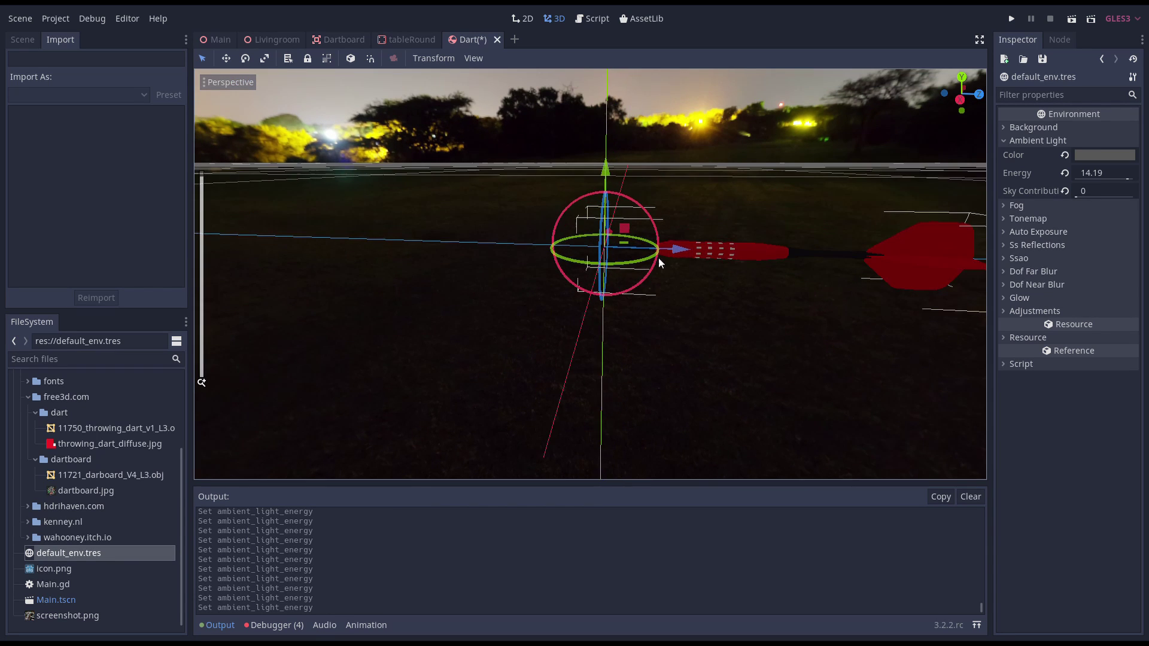
Add a Spatial node, parent it to the dart's MeshInstance and rename it Point.
click(23, 36)
click(19, 60)
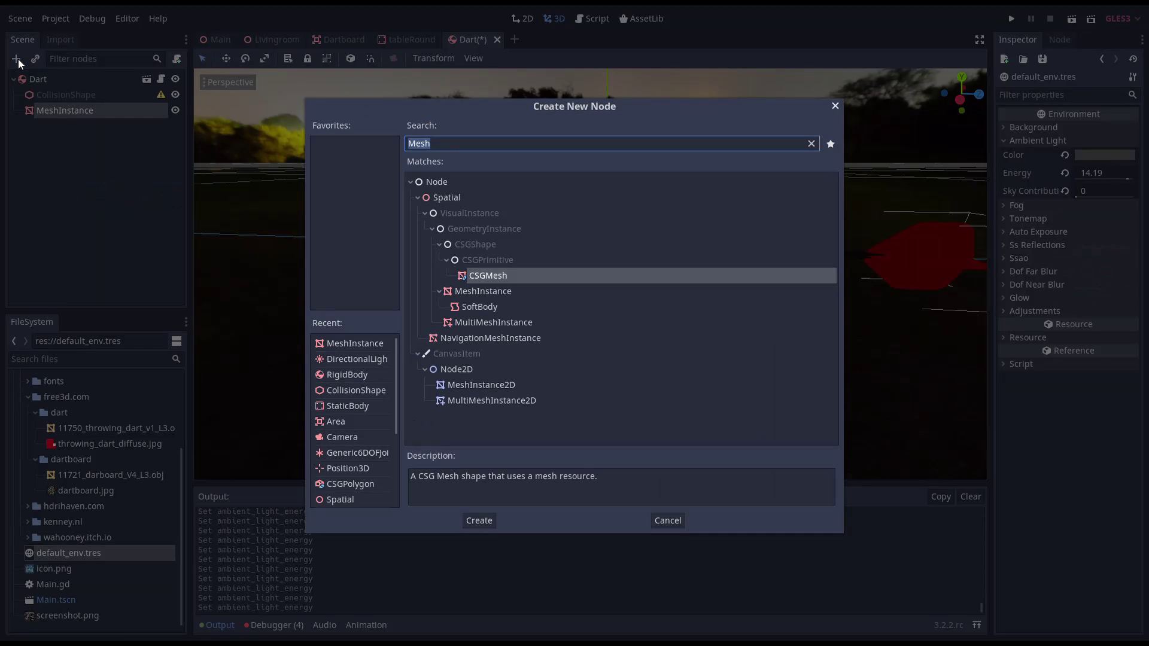
double_click(445, 200)
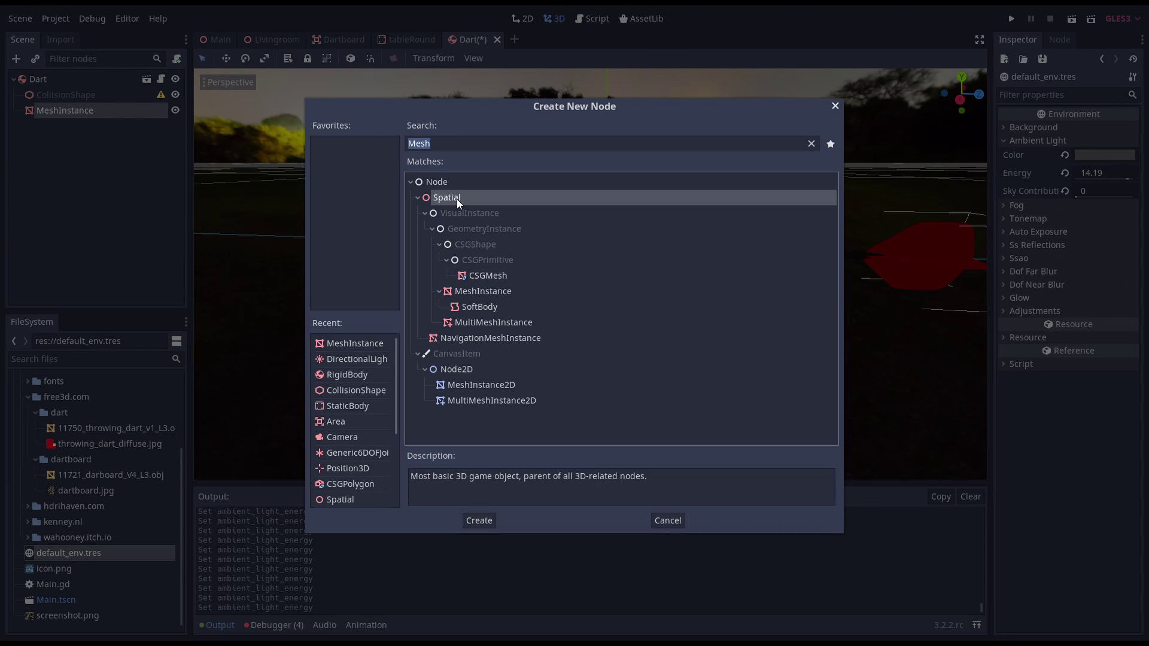
drag(70, 130, 78, 111)
click(119, 126)
click(126, 127)
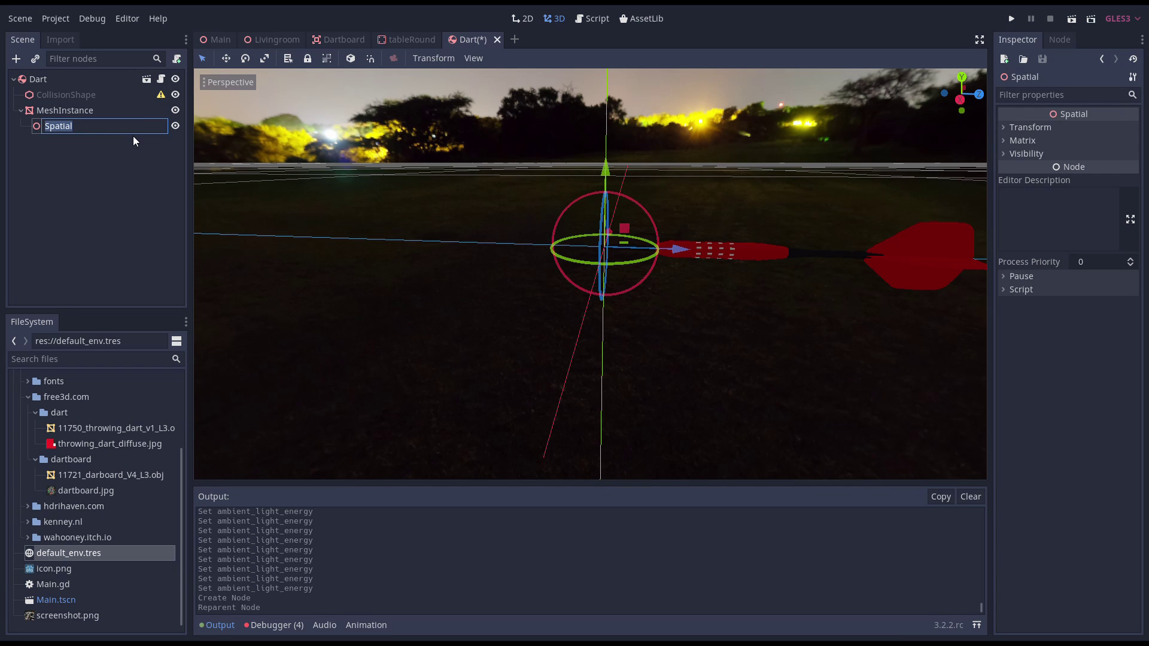
text(Point)
key(Return)
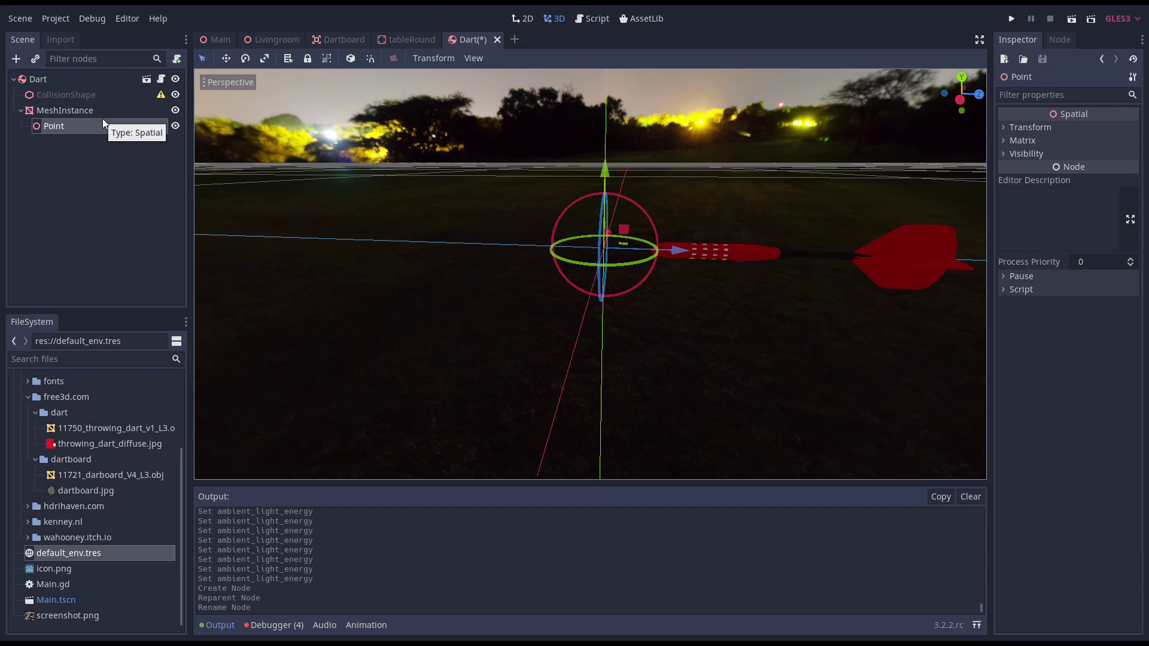
Give the Dart's CollisionShape a new BoxShape and reduce its z extent to about 0.126.
click(95, 99)
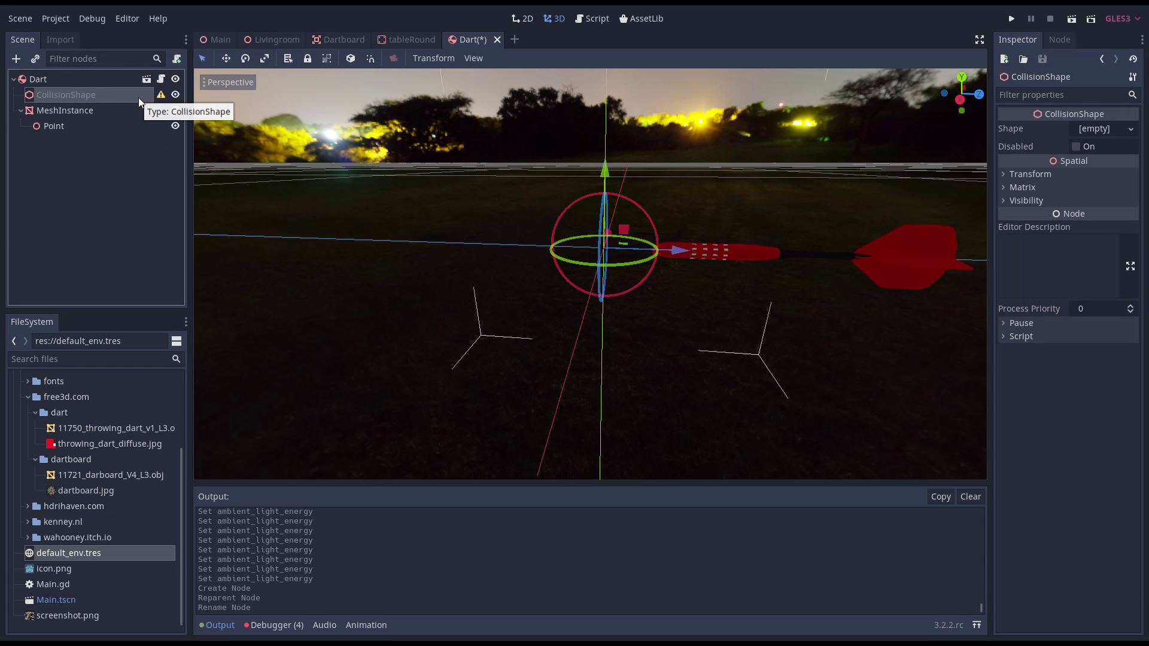
click(1098, 129)
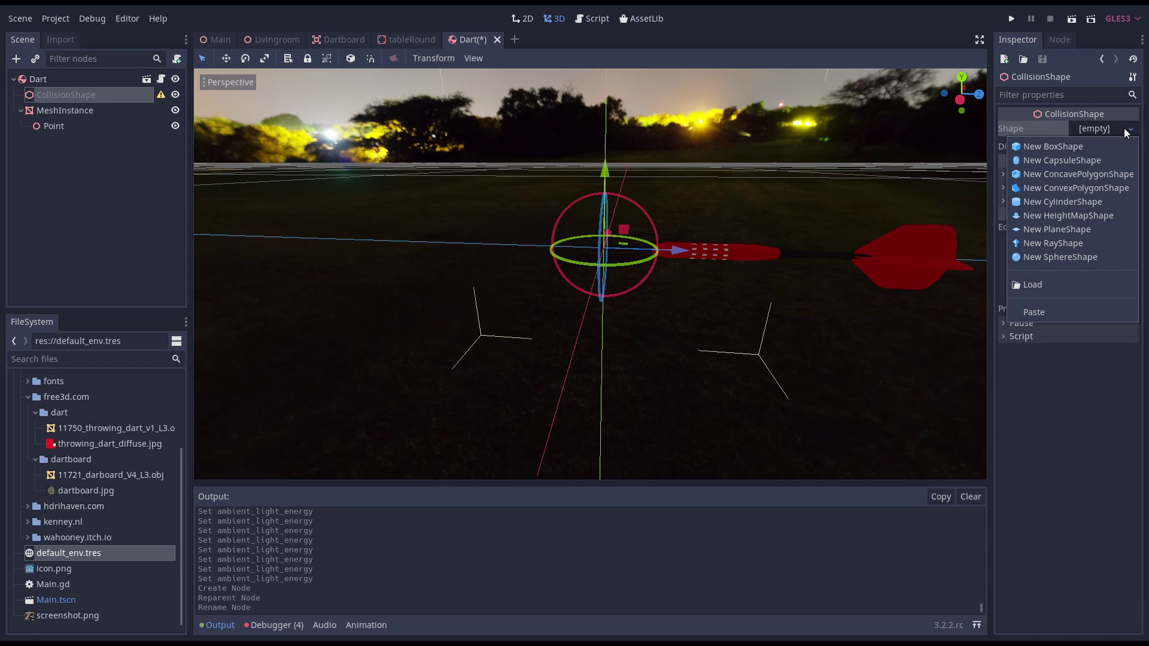
click(1077, 148)
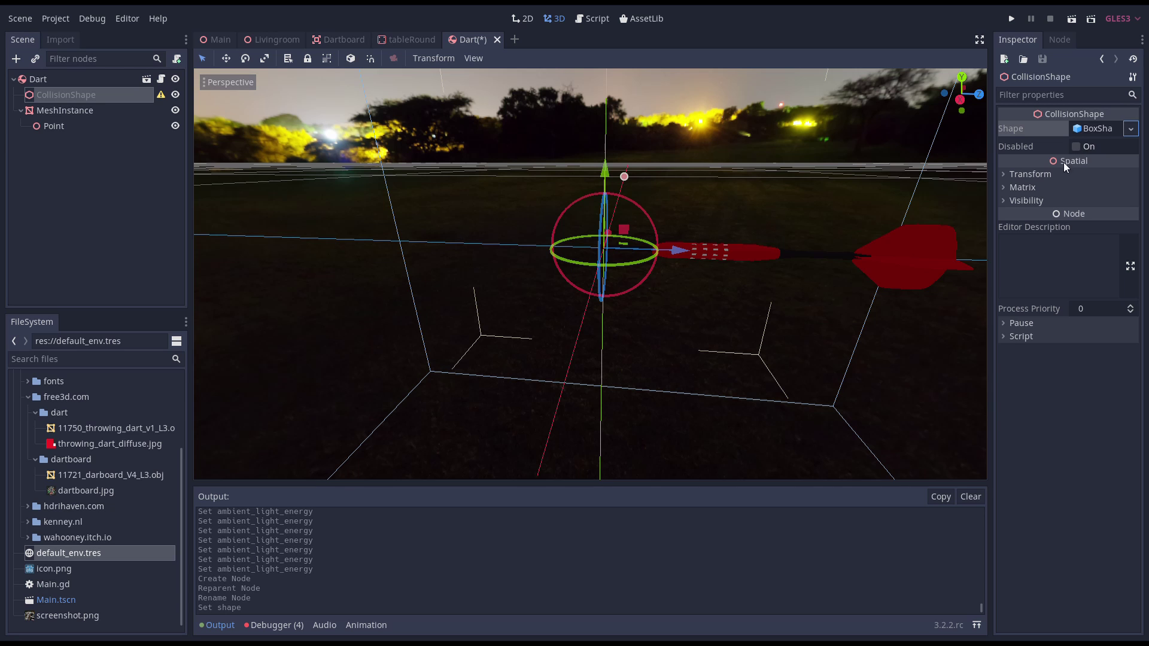
scroll(872, 210, down, 5)
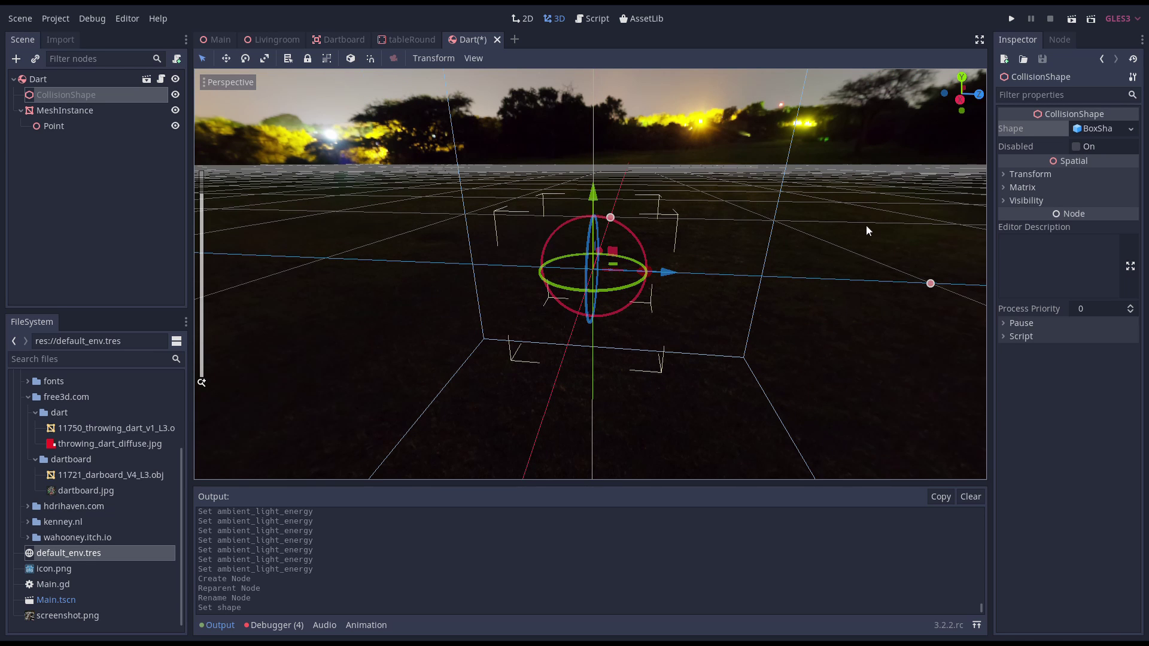
drag(931, 283, 665, 275)
scroll(680, 276, up, 2)
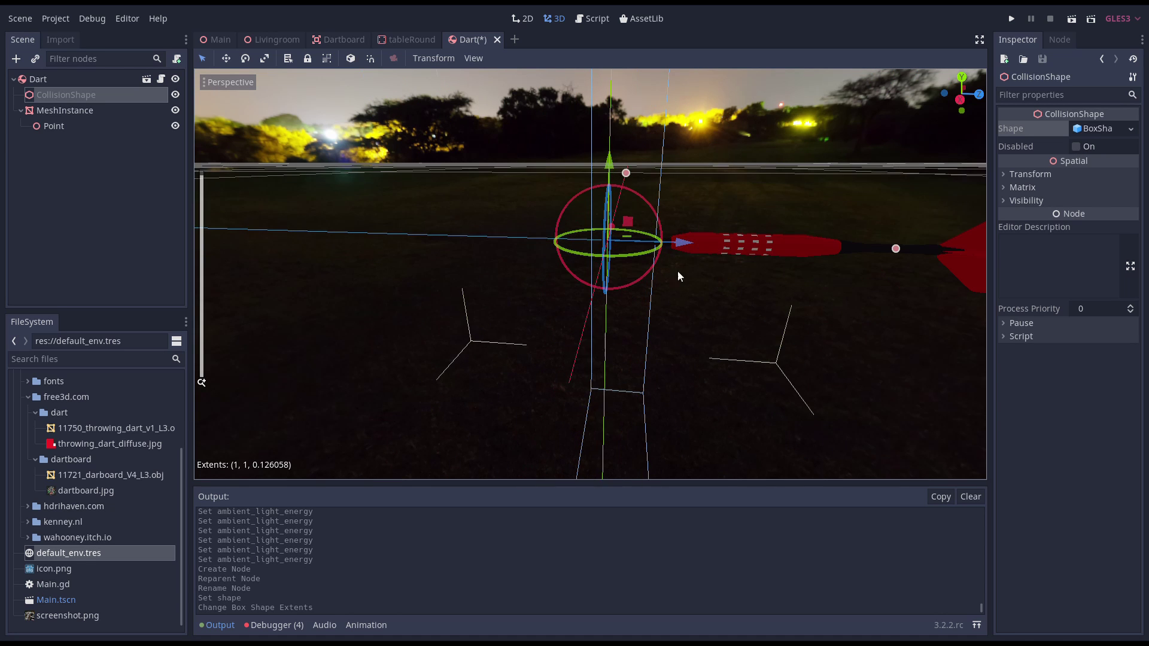
Shrink the collision box in the front view to extents of about 0.081 in x and 0.065 in y.
middle_drag(680, 276, 353, 136)
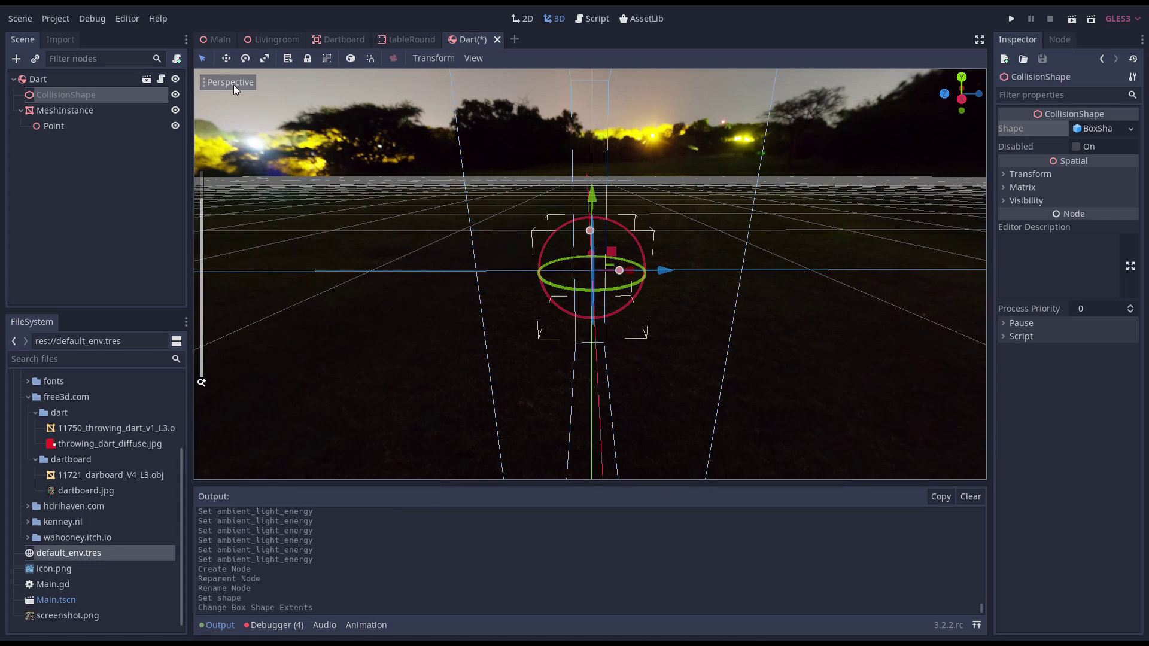
click(234, 87)
click(309, 154)
drag(592, 170, 507, 267)
drag(693, 273, 604, 270)
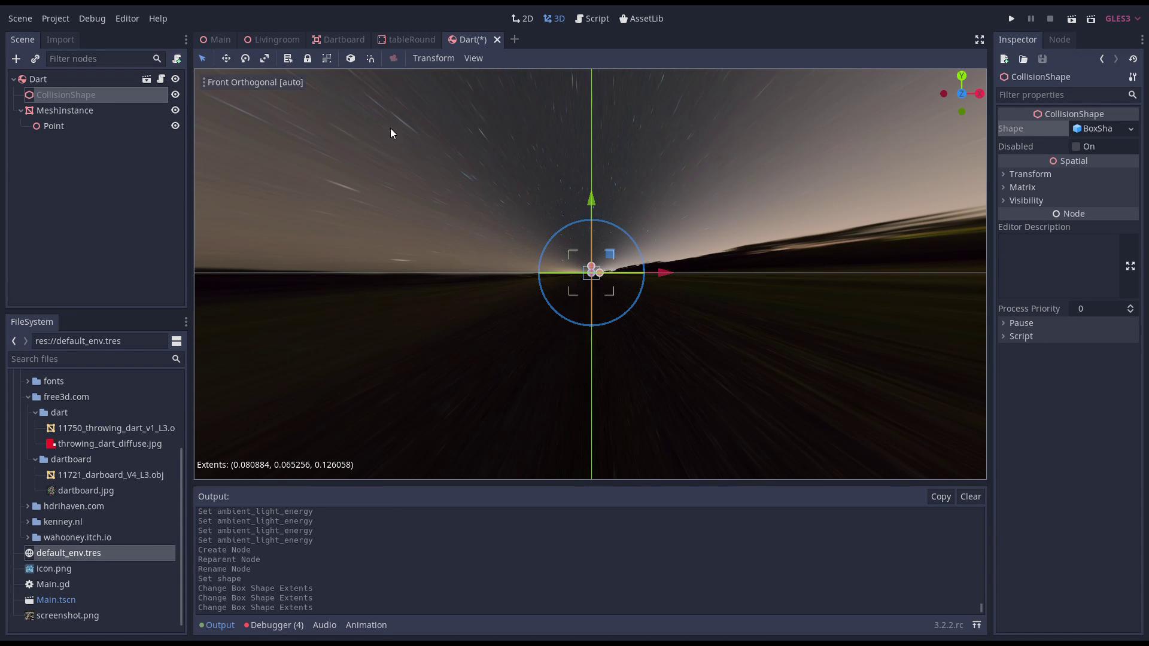
Reduce the collision box in the left view to extents of about 0.097 in z and 0.021 in y.
click(204, 82)
click(248, 120)
scroll(611, 265, up, 10)
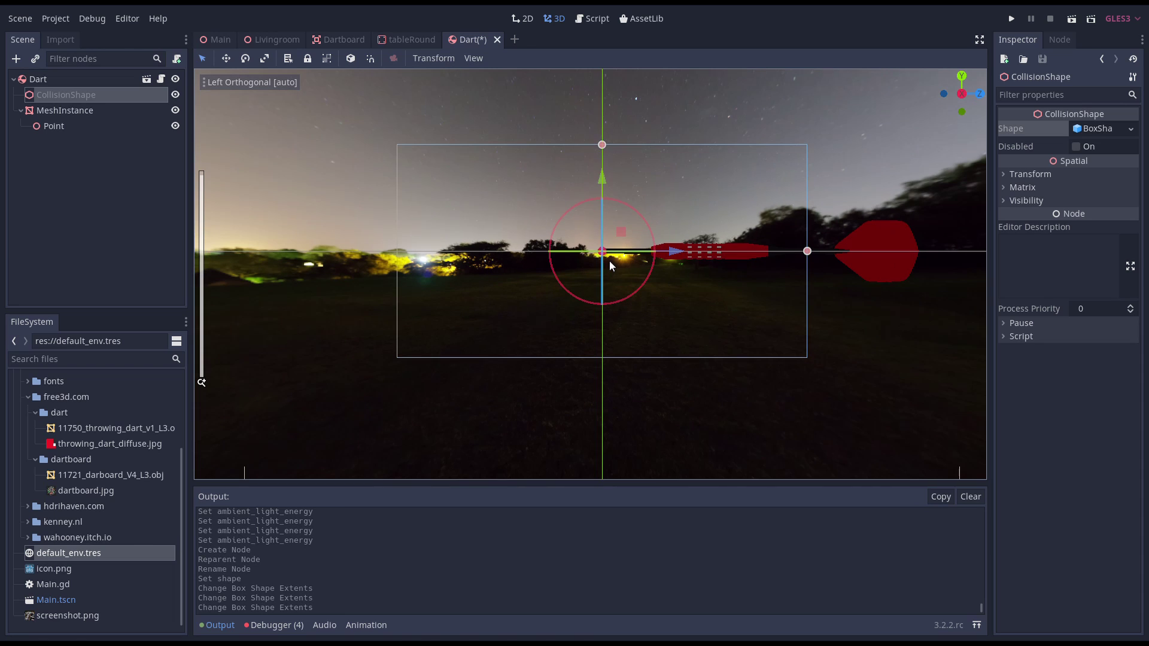
drag(806, 251, 759, 252)
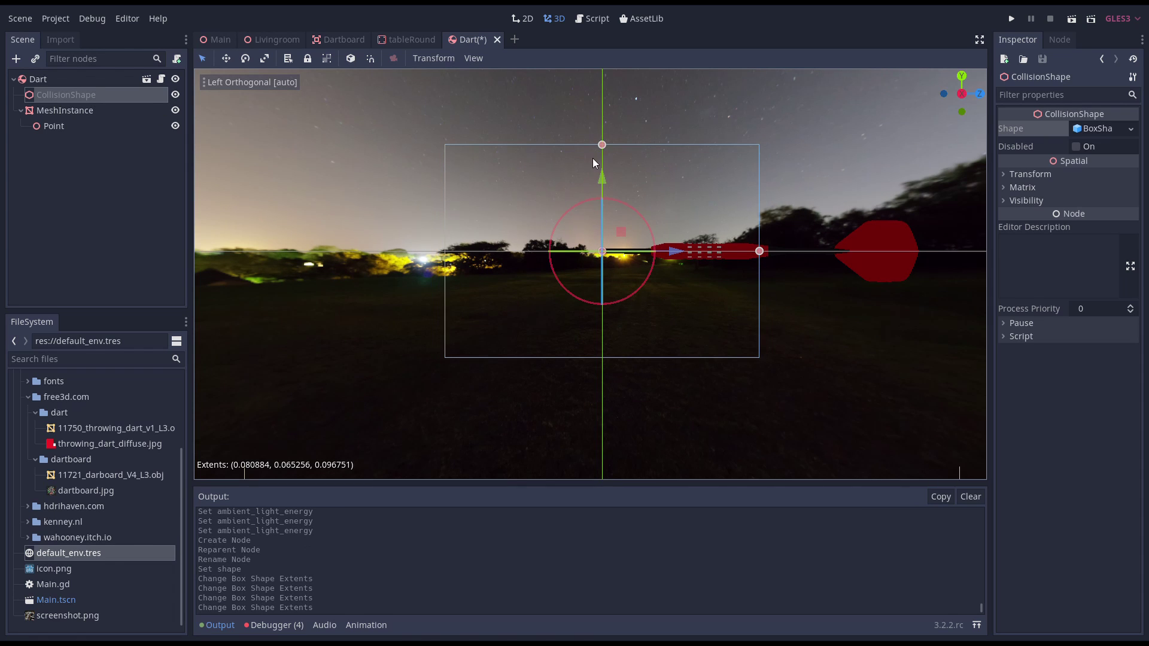
drag(602, 145, 602, 219)
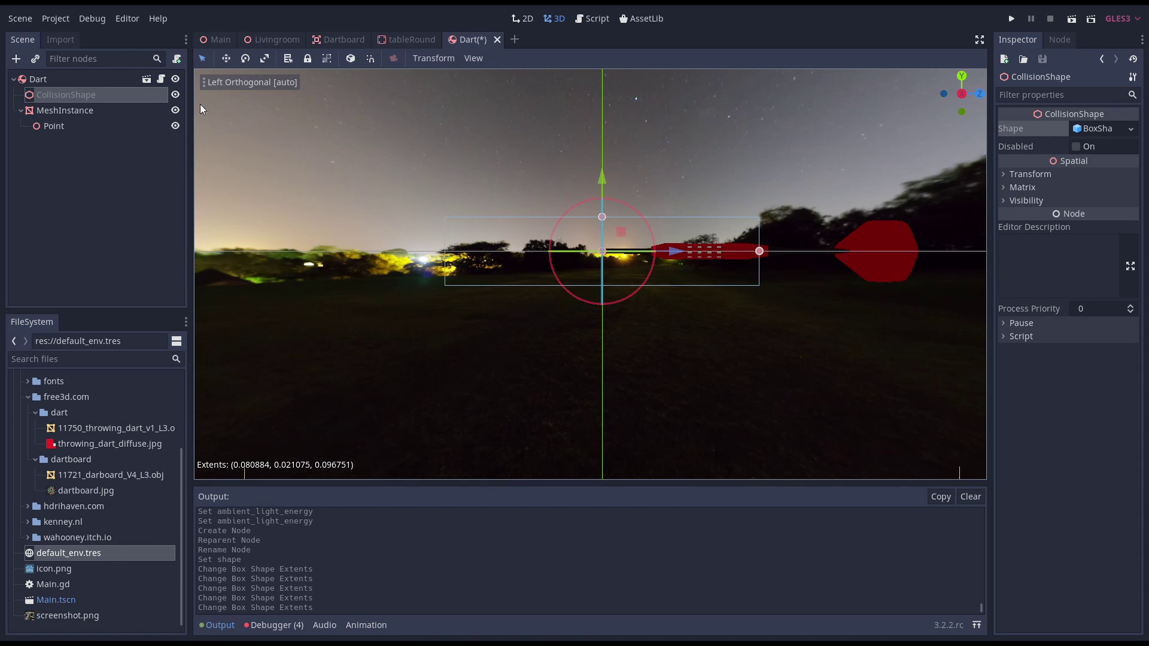
Move the dart's MeshInstance to about -0.097 along z, inside the collision box, and narrow the box's x extent to the flights.
click(63, 111)
drag(685, 256, 519, 256)
click(66, 94)
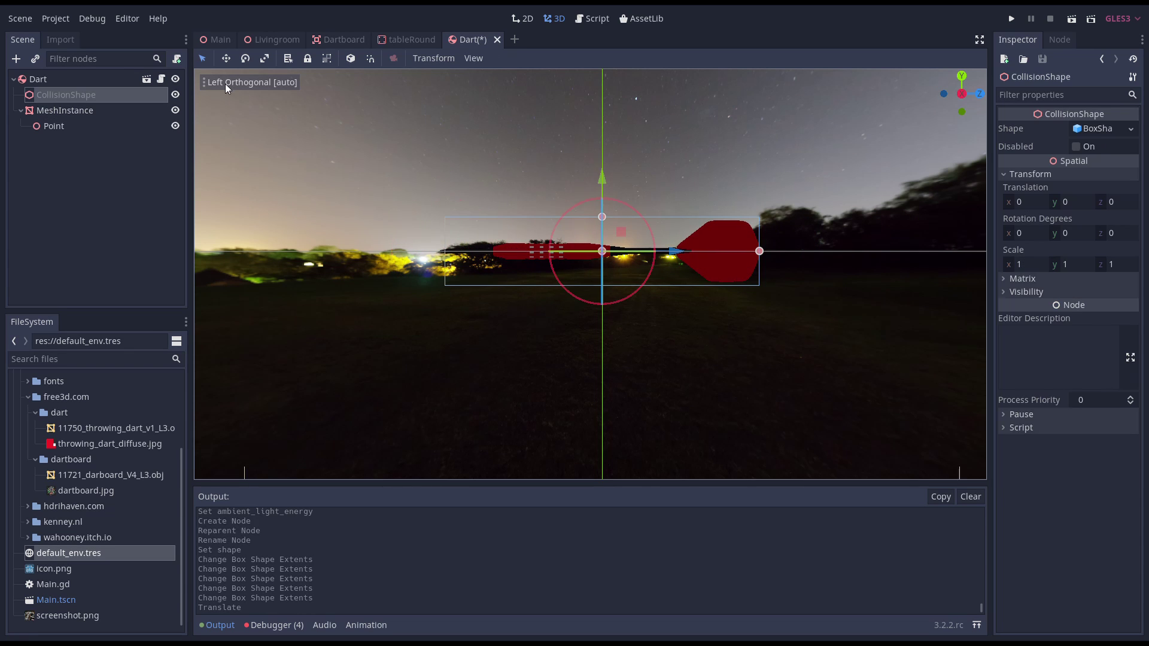
click(226, 88)
click(240, 96)
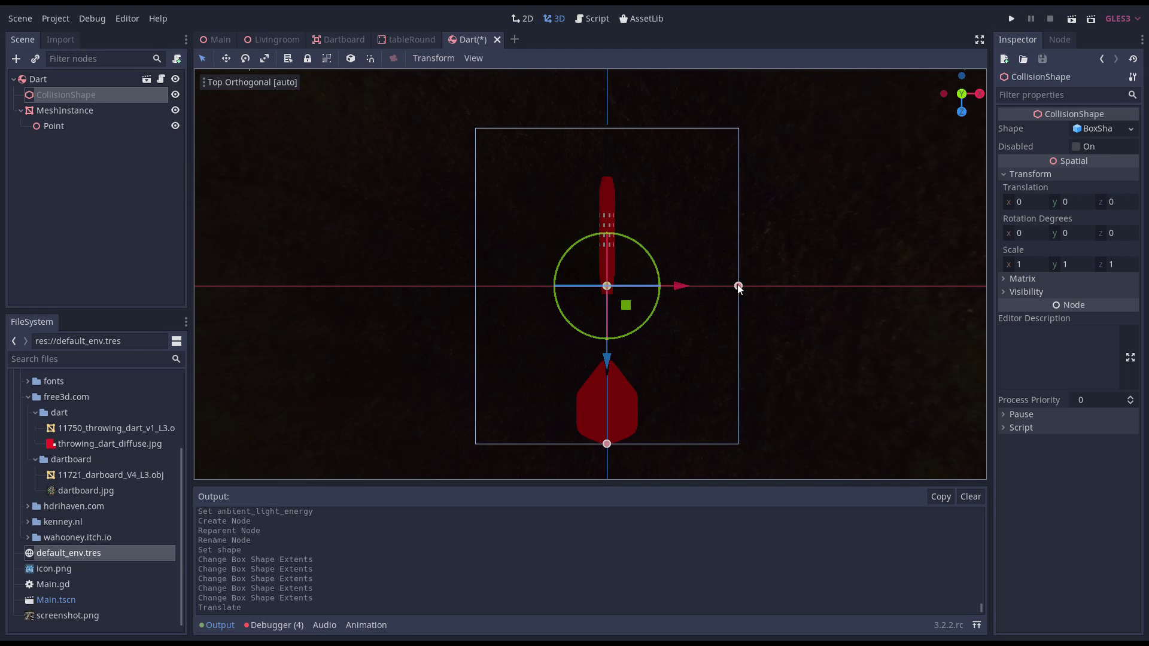
drag(739, 288, 640, 286)
mouse_move(641, 286)
middle_down()
mouse_move(621, 252)
mouse_move(624, 300)
middle_up()
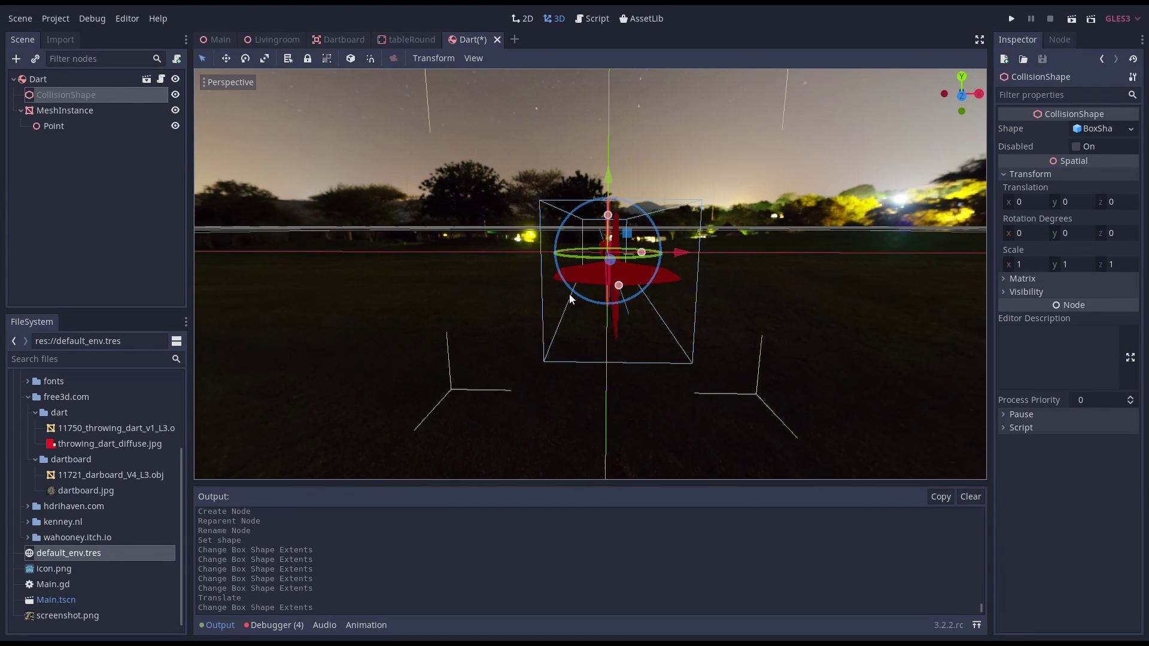
Rotate the dart's MeshInstance 45 degrees about the z axis.
click(86, 112)
click(1012, 316)
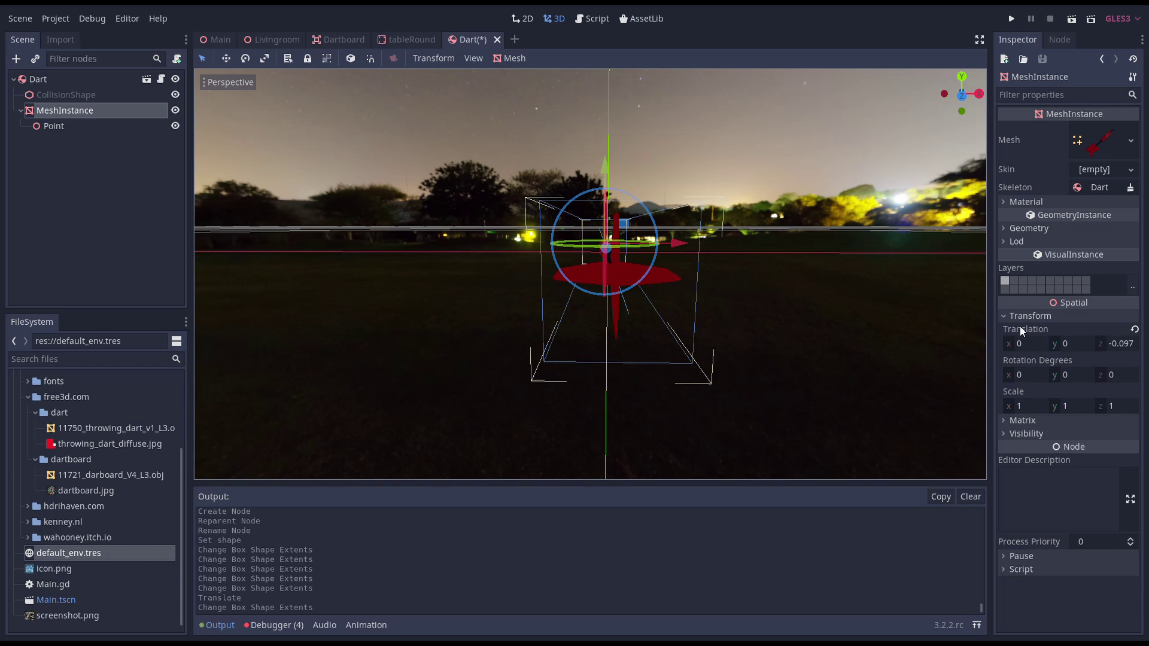
click(1113, 375)
text(45)
key(Tab)
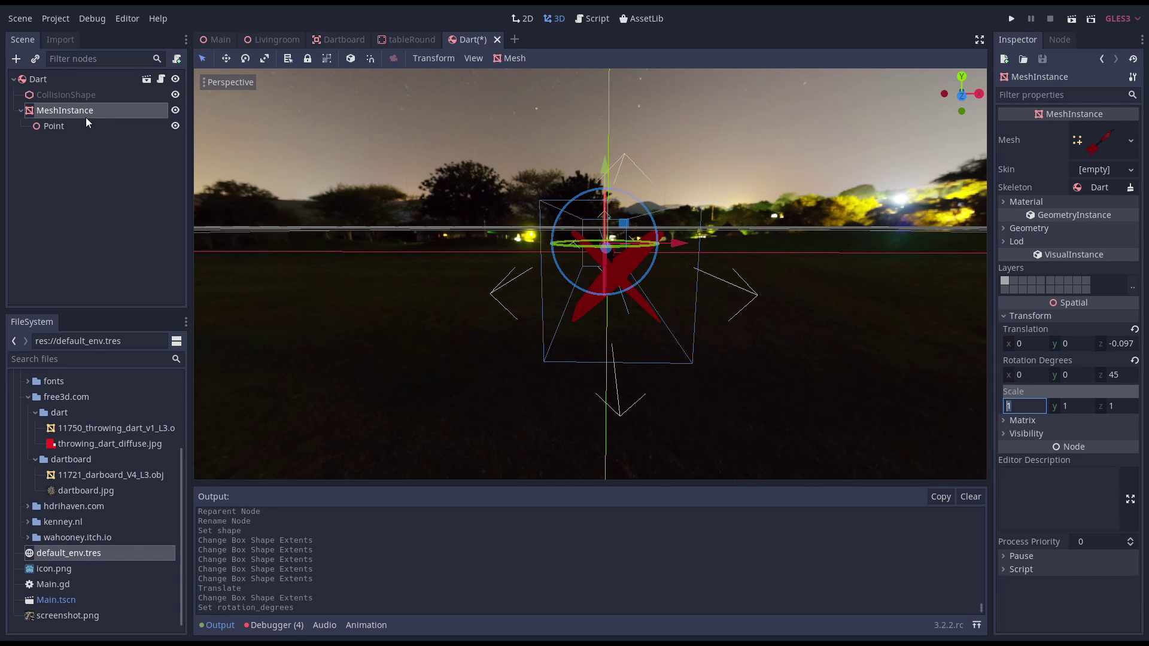
Tighten the collision box around the rotated dart to extents of about 0.014 in x and 0.015 in y.
click(101, 96)
middle_drag(240, 120, 263, 287)
click(239, 84)
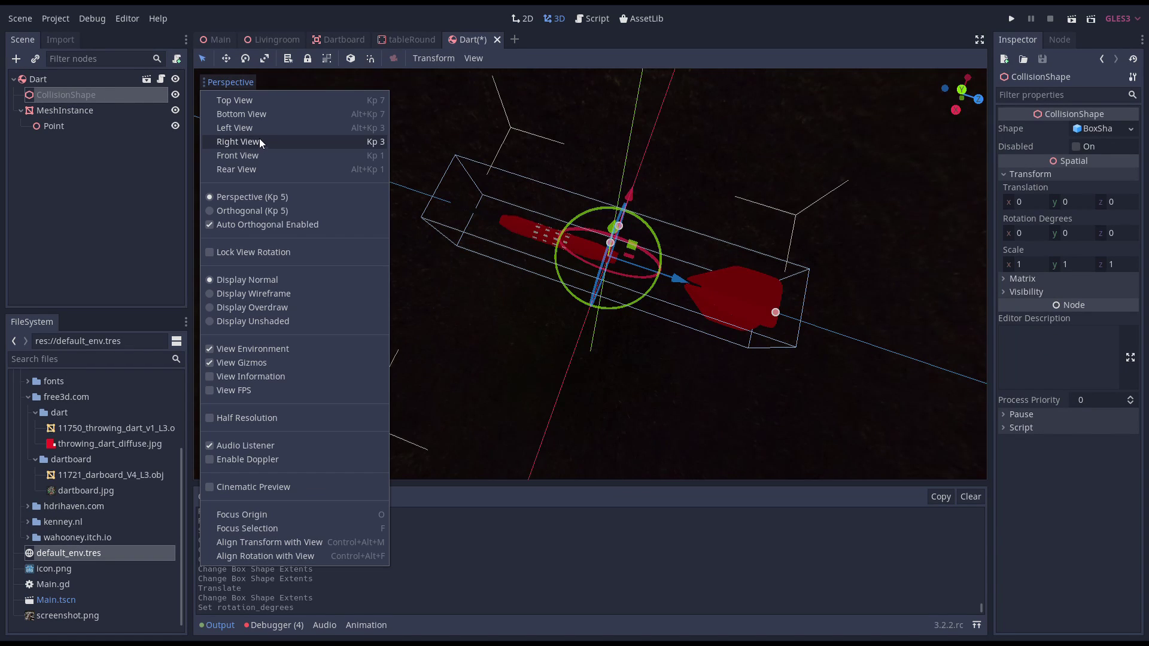
click(260, 148)
drag(602, 217, 651, 205)
click(258, 84)
click(239, 98)
scroll(650, 154, up, 3)
drag(651, 205, 641, 206)
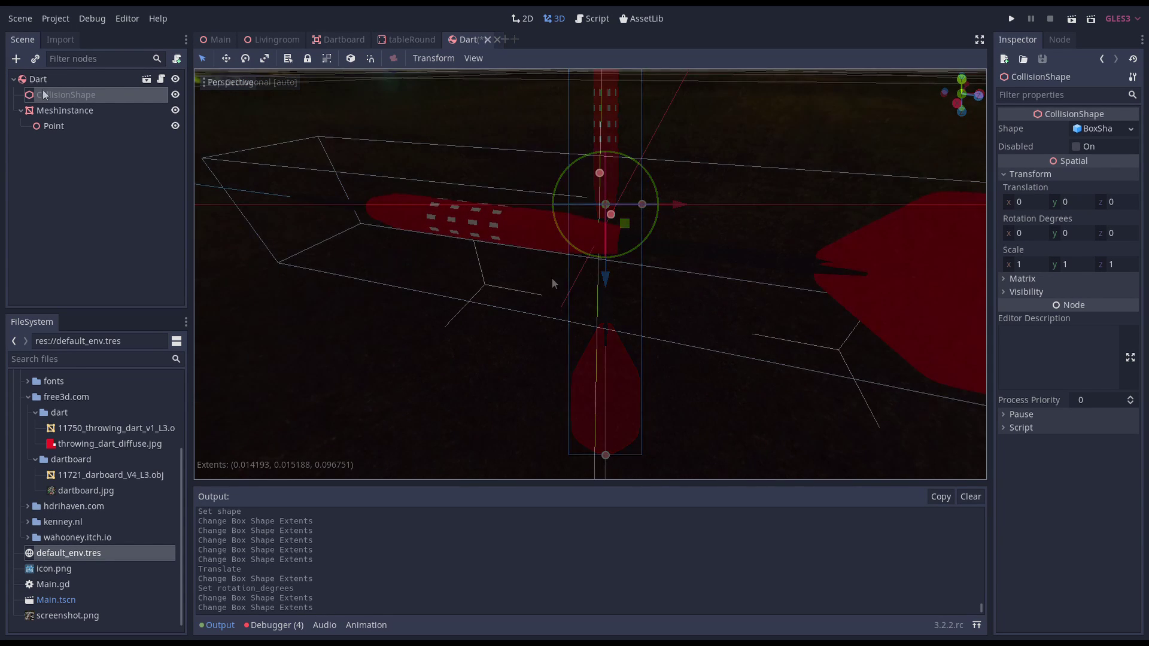
Add a Spatial node named Pickup under Dart and move it along z to the dart's dotted grip.
click(51, 85)
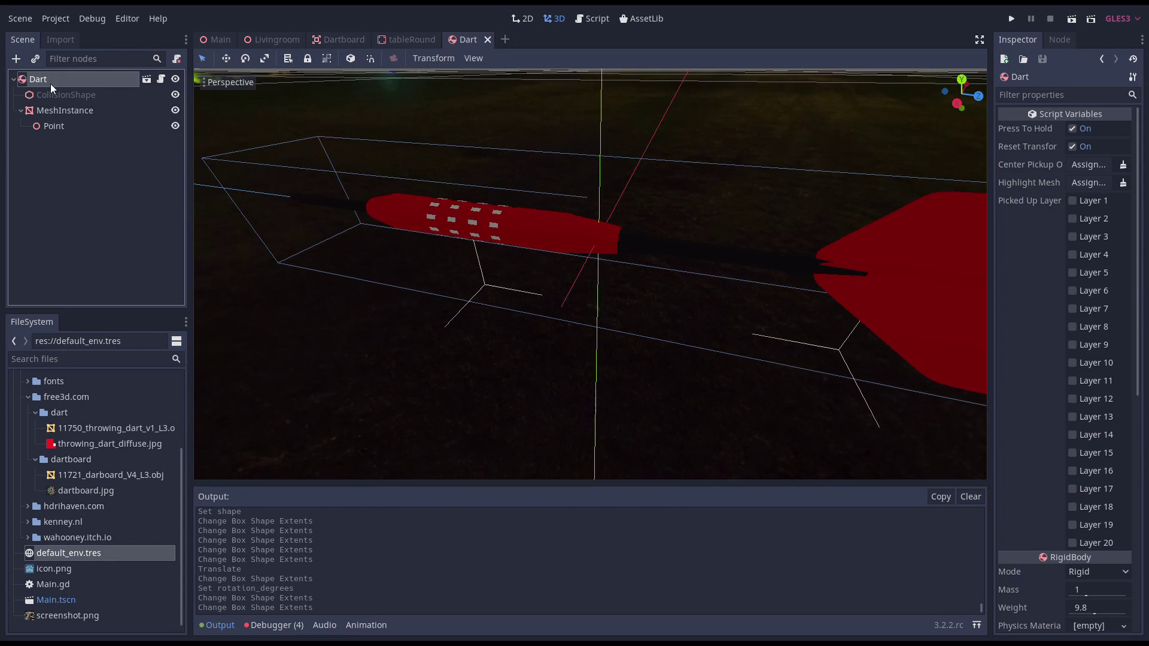
click(17, 59)
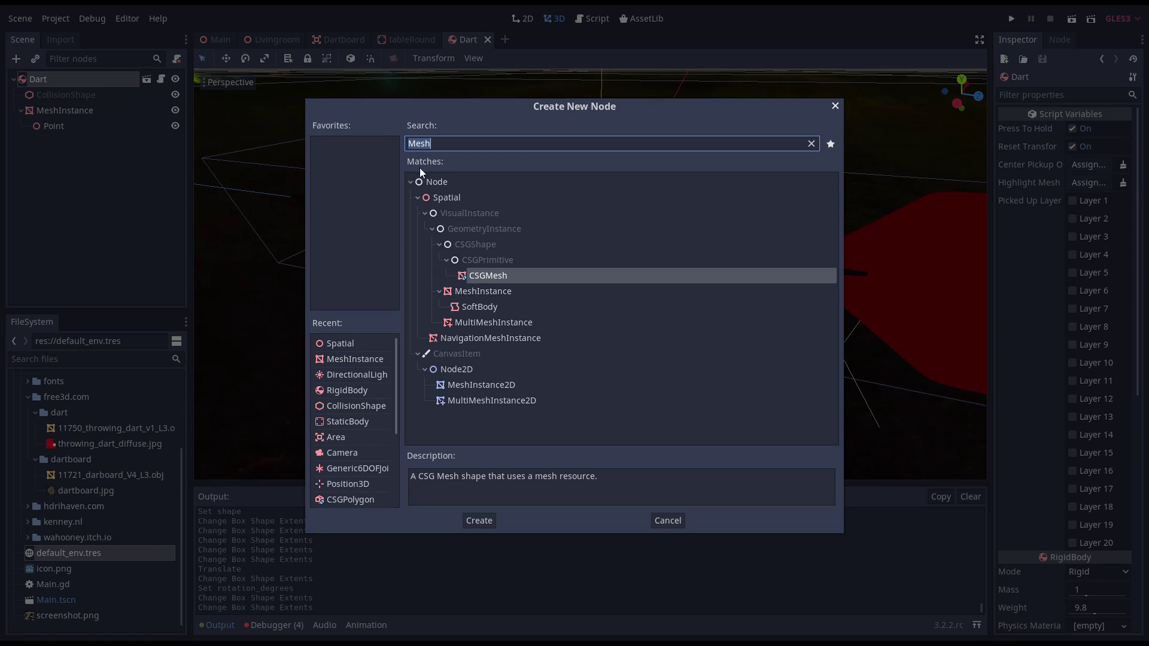
double_click(443, 197)
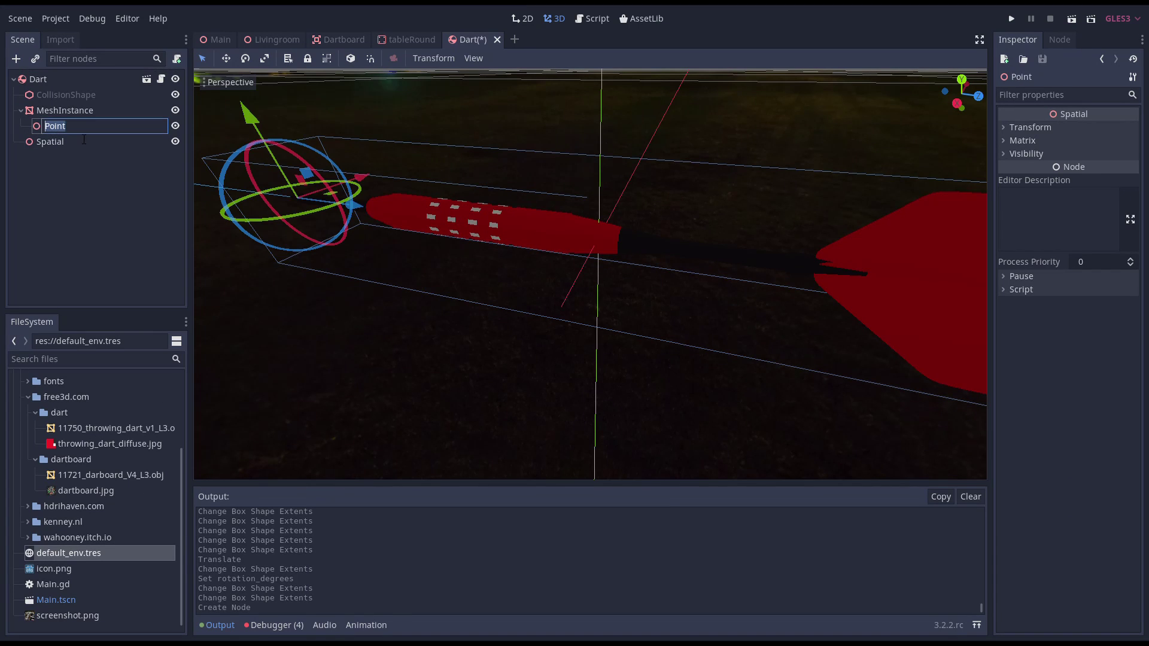
double_click(81, 142)
text(Pl)
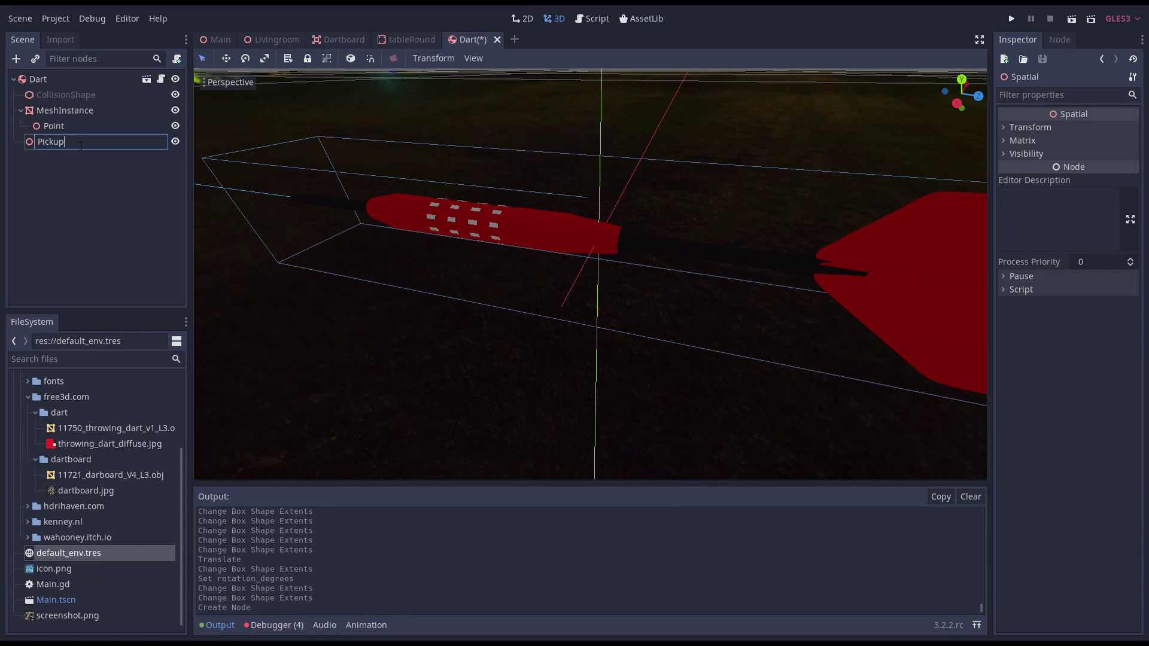
key(Return)
scroll(474, 99, down, 5)
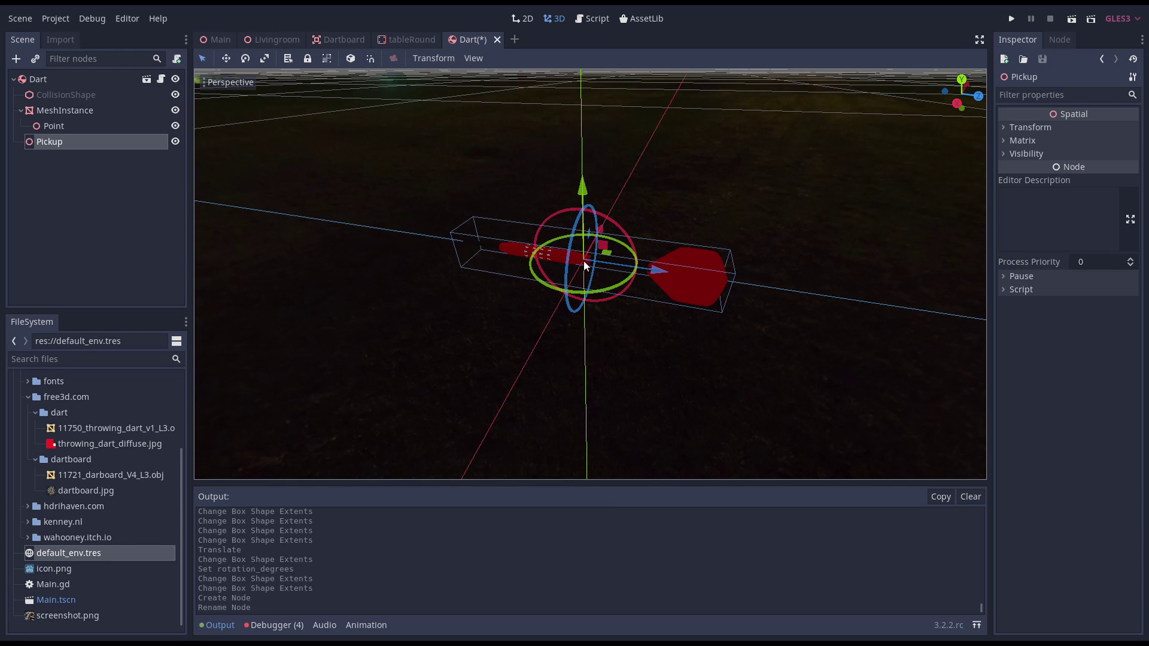
drag(661, 273, 492, 257)
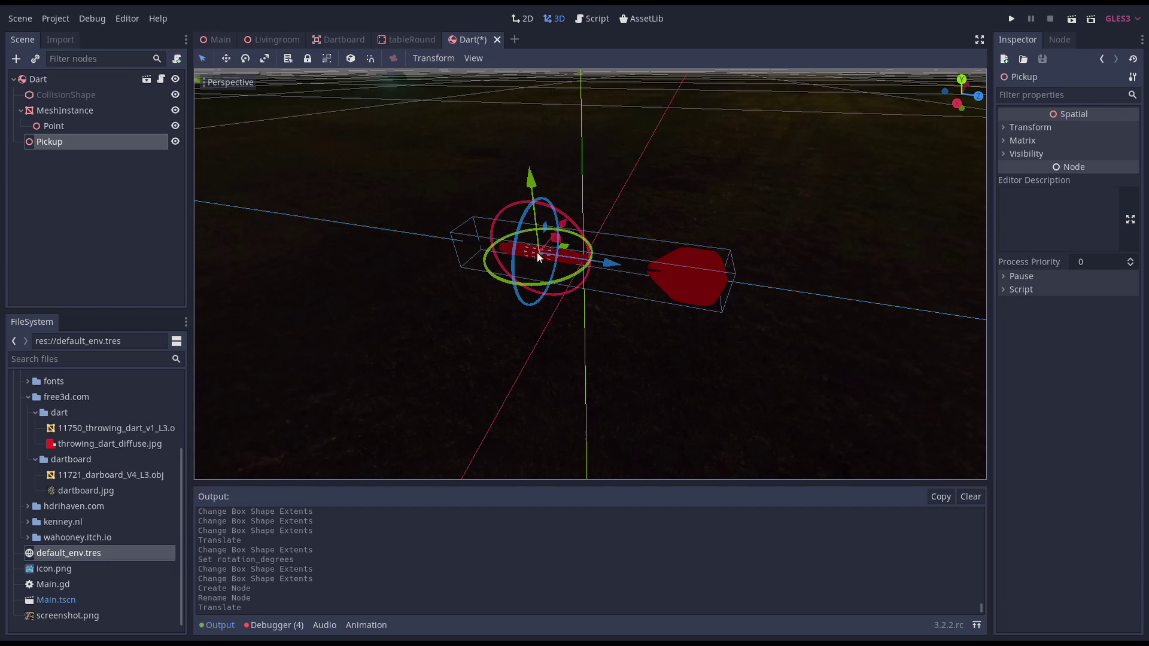
Assign Pickup as the Dart's center pickup node and MeshInstance as its highlight mesh.
click(43, 80)
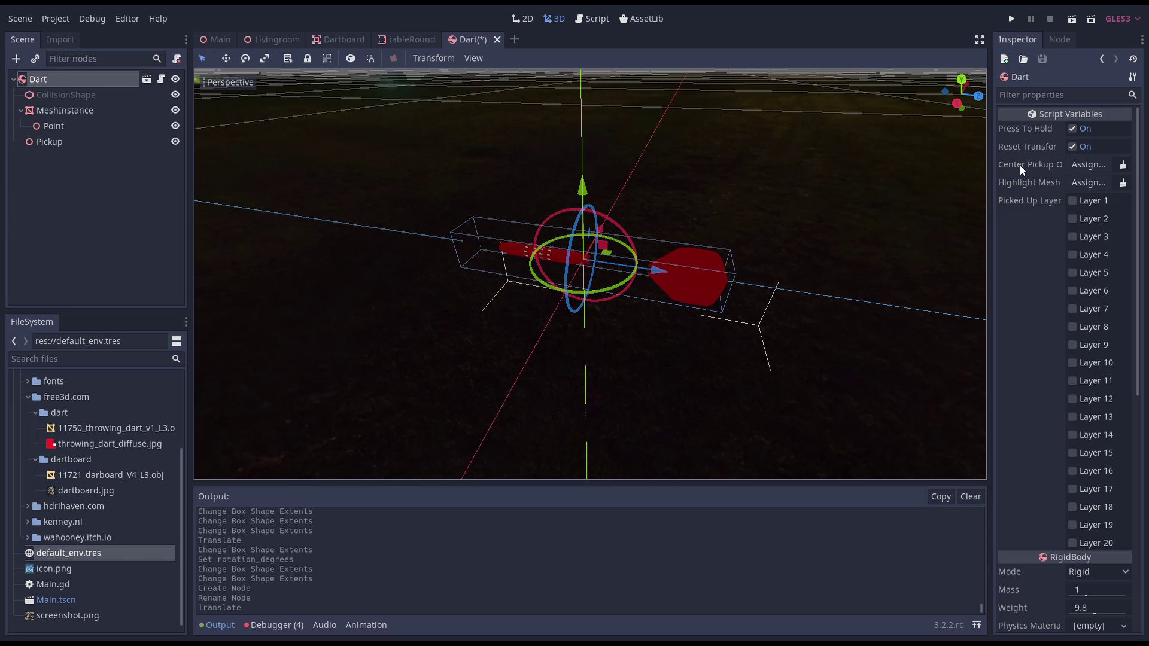
click(1096, 167)
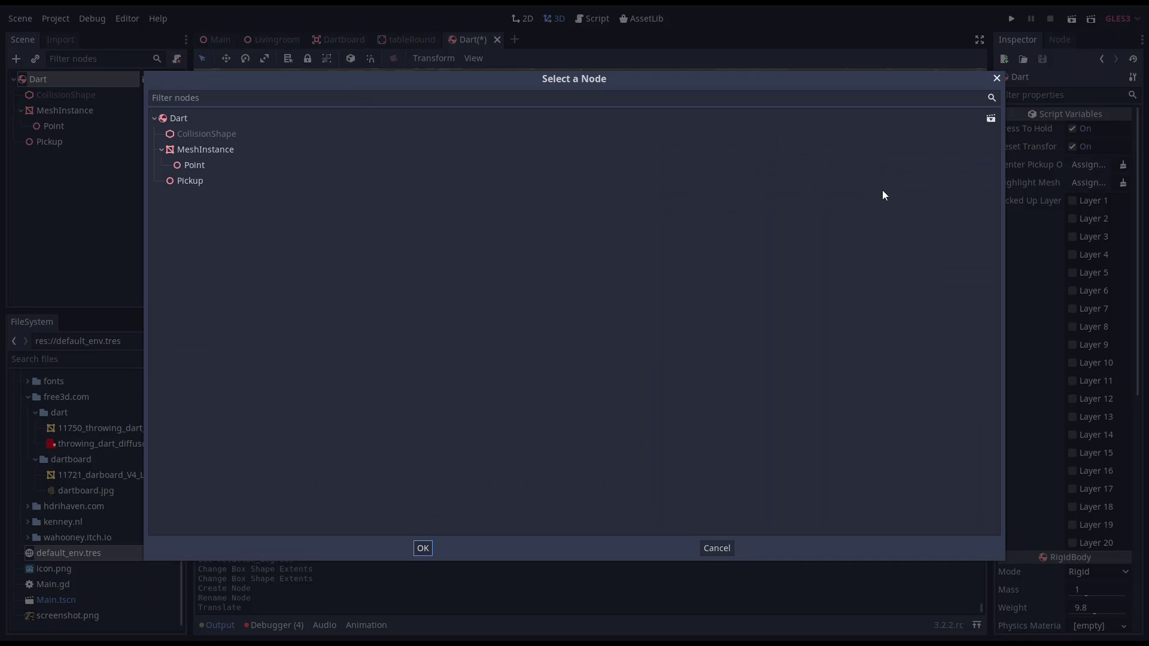
double_click(192, 182)
click(1081, 183)
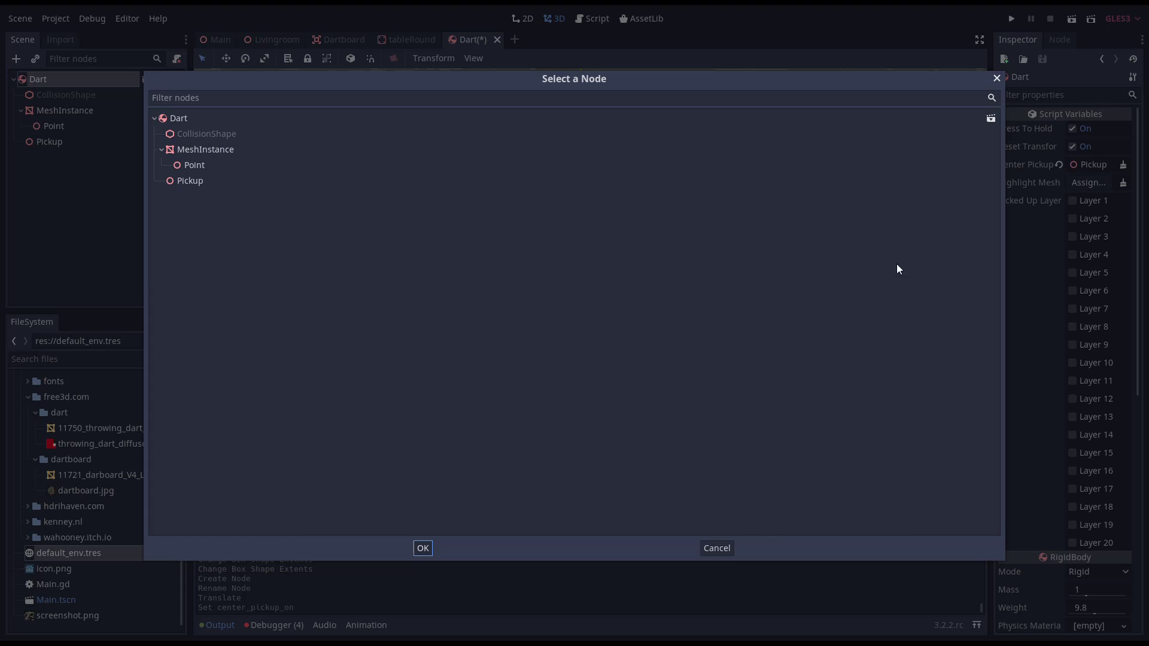
click(187, 154)
click(424, 548)
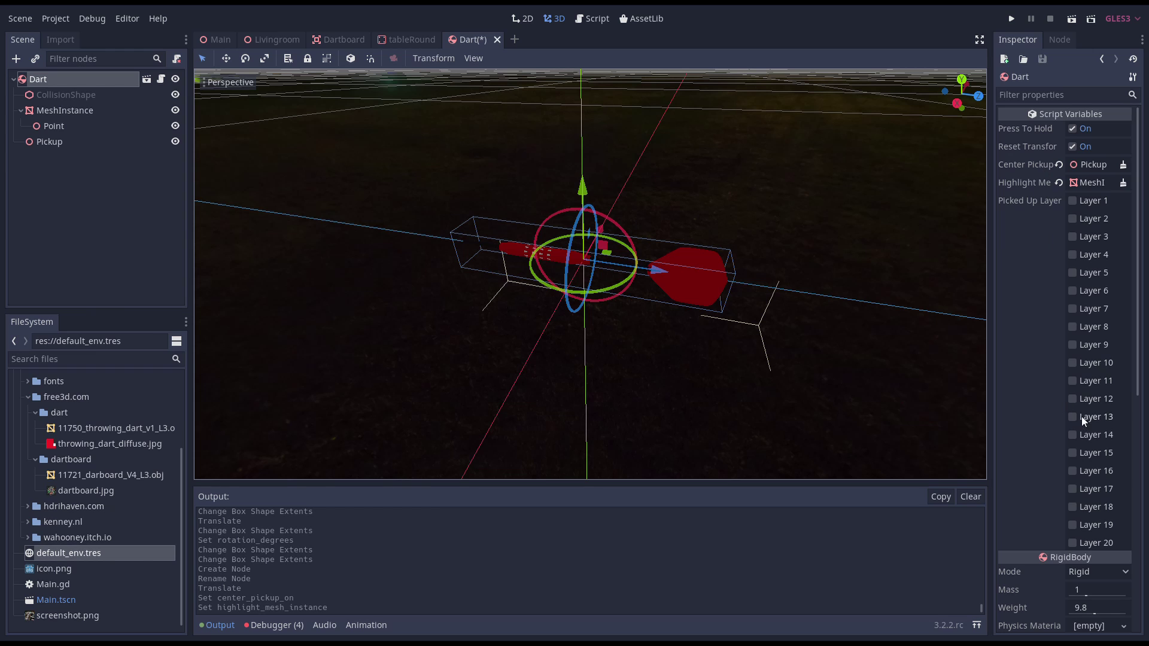
Set the Dart's picked-up layer to Layer 11 and restrict its collision to layer Darts with mask Environment.
click(1073, 381)
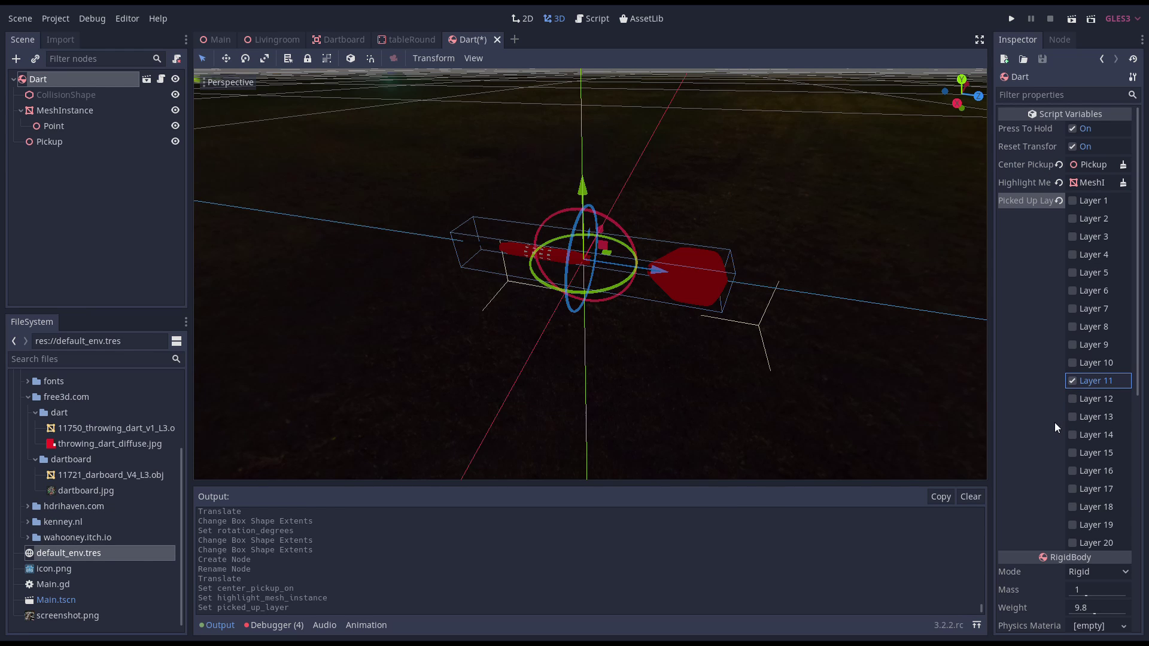
scroll(1043, 389, down, 5)
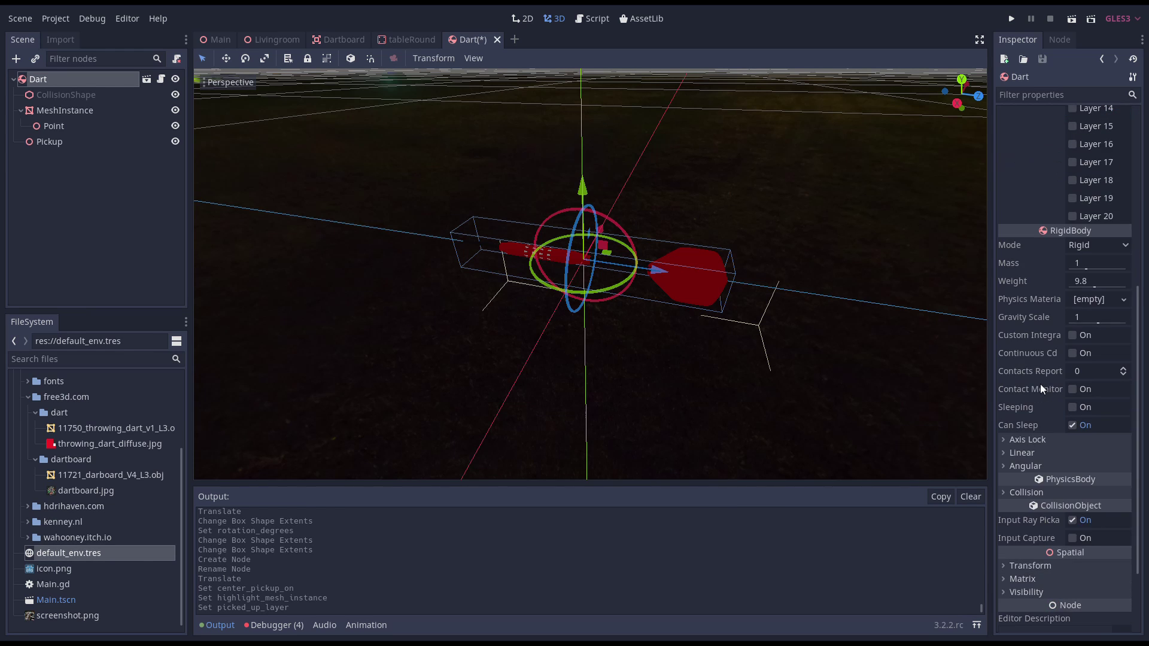
click(1033, 491)
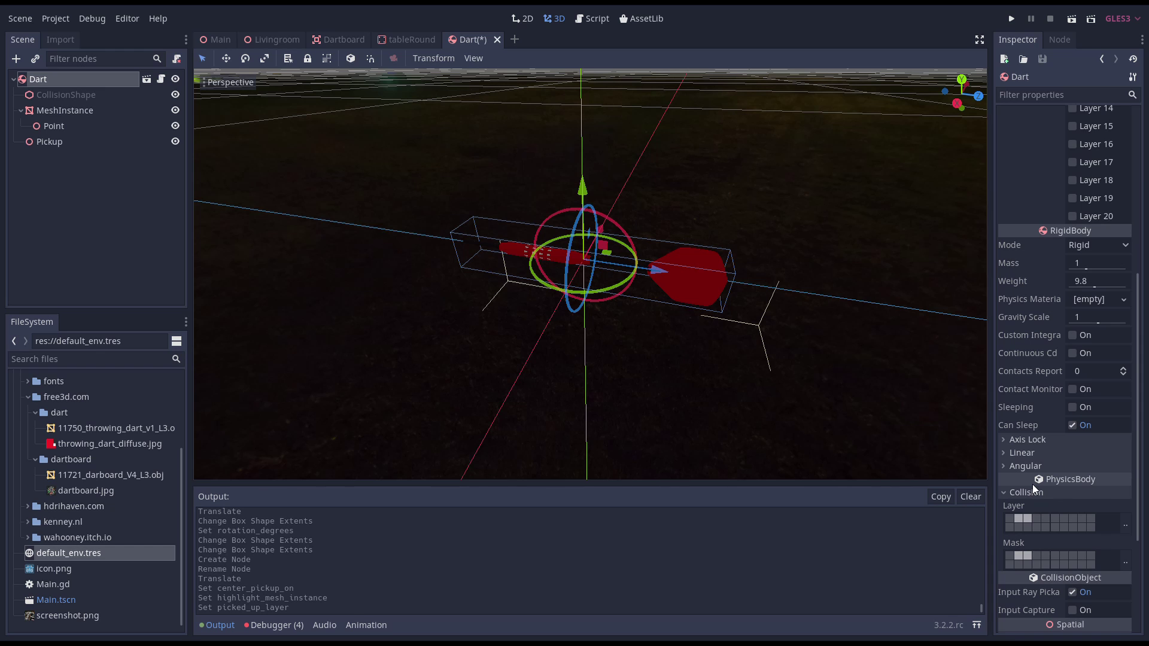
scroll(1063, 393, down, 5)
click(1125, 348)
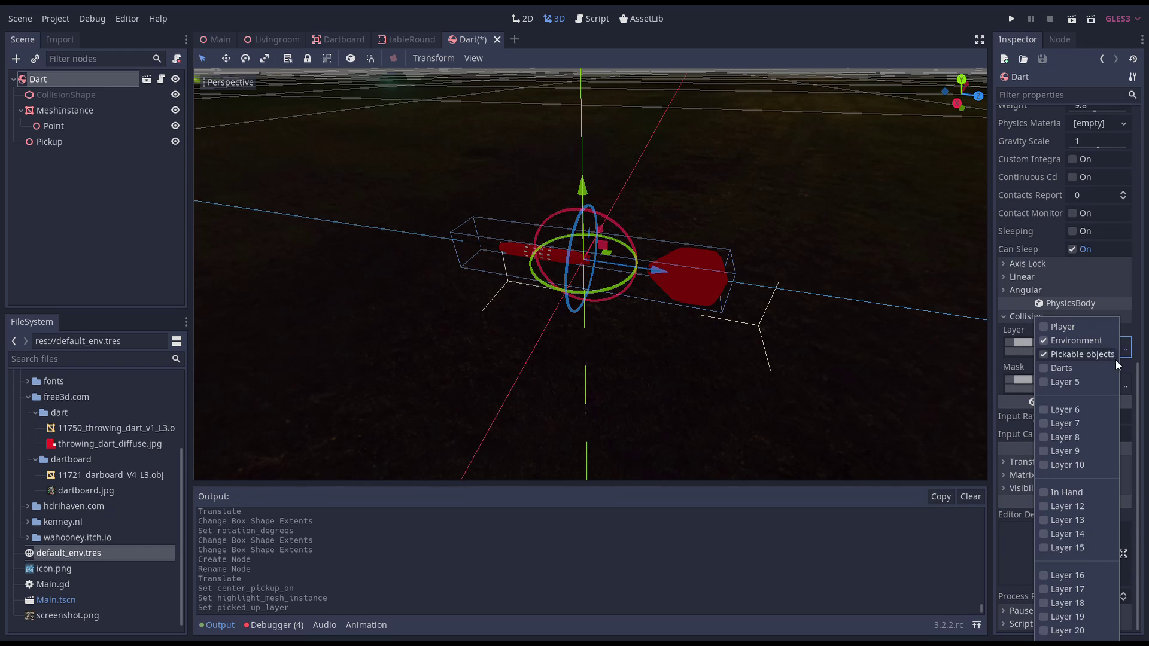
click(1060, 368)
click(1059, 354)
click(1059, 340)
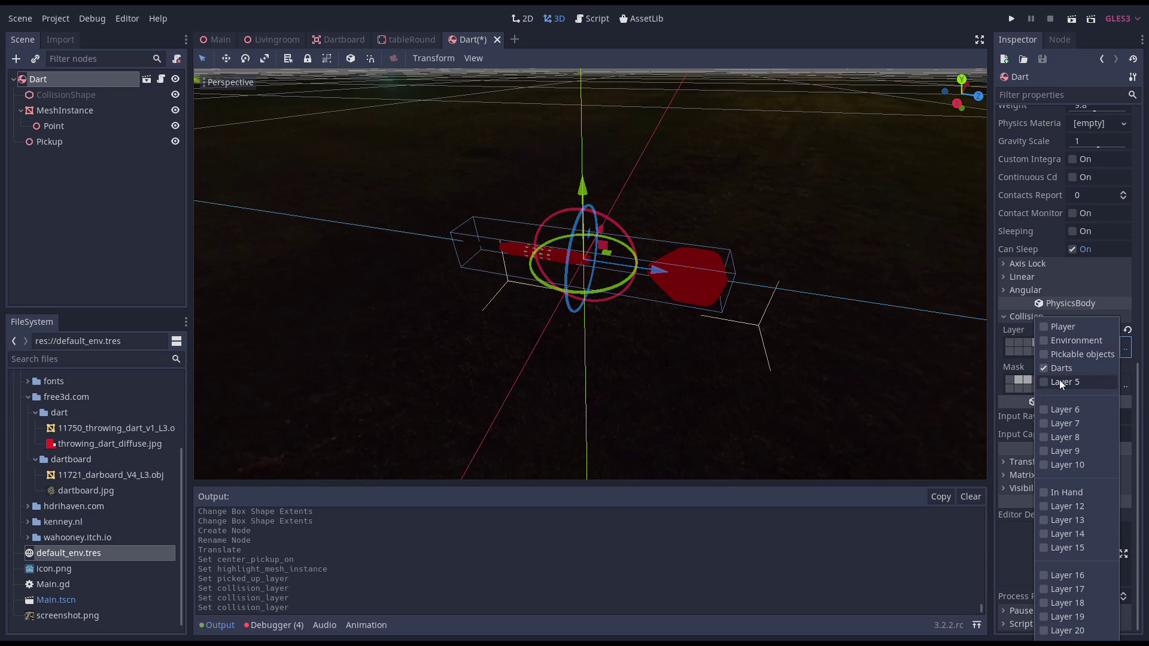
click(1125, 386)
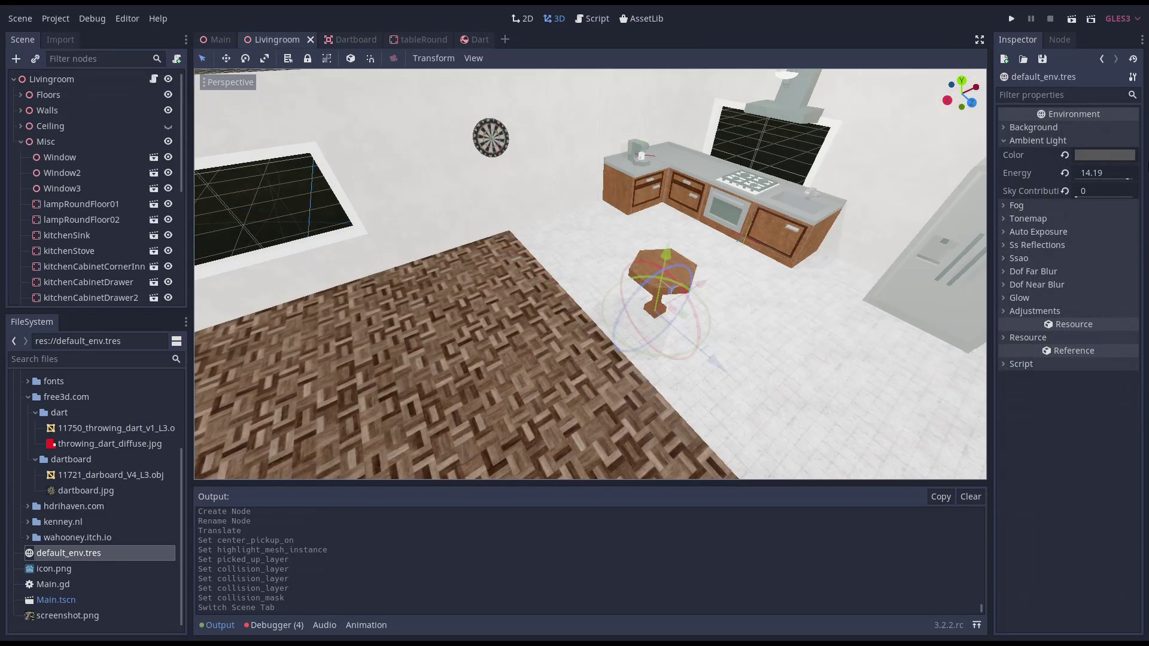
Set the ambient light energy of default_env.tres to 0.66.
click(1097, 179)
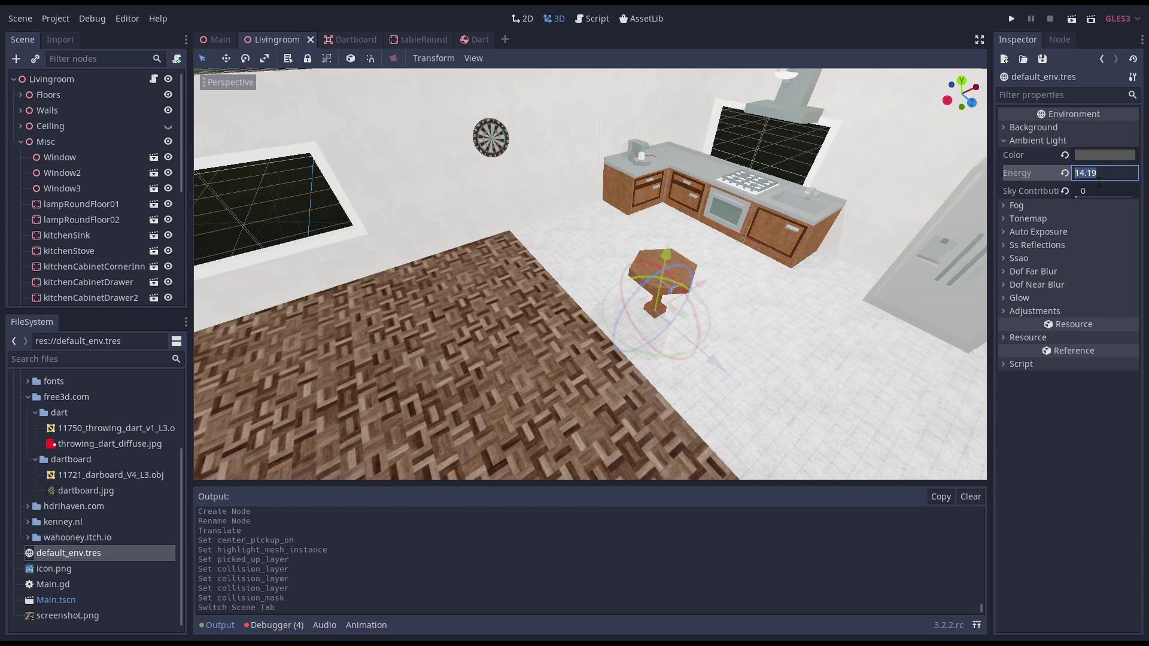
text(0.66)
key(Tab)
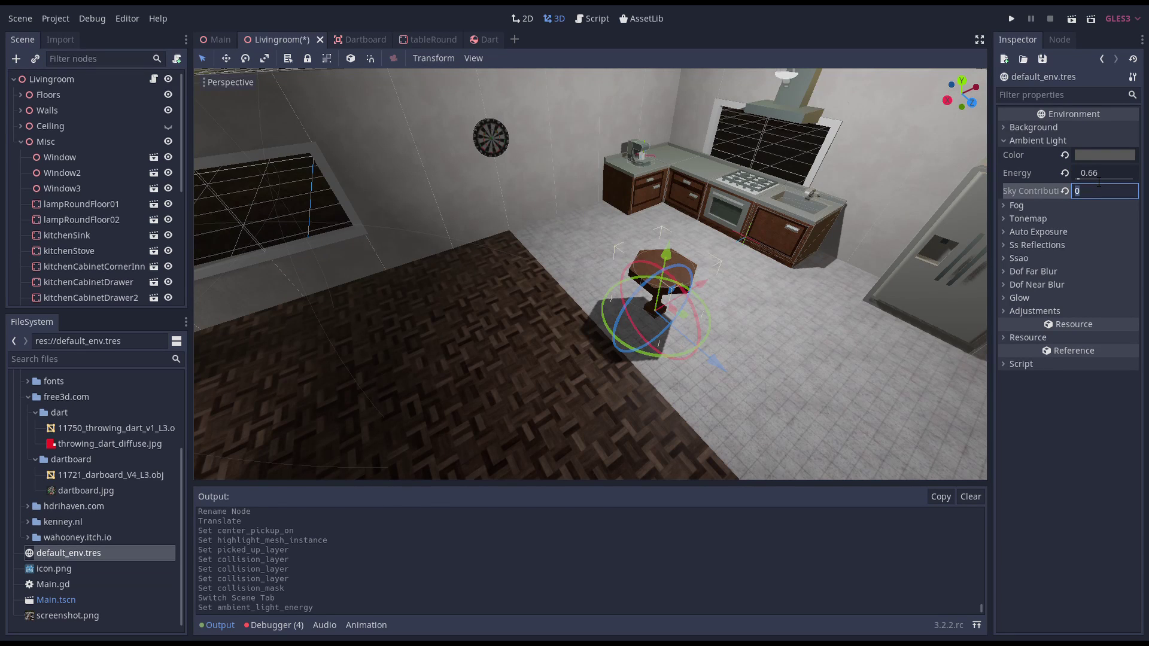
Instance Models/Objects/Dart.tscn under the Livingroom's Misc node and rename the instance Dart01.
click(46, 141)
click(36, 58)
text(dart)
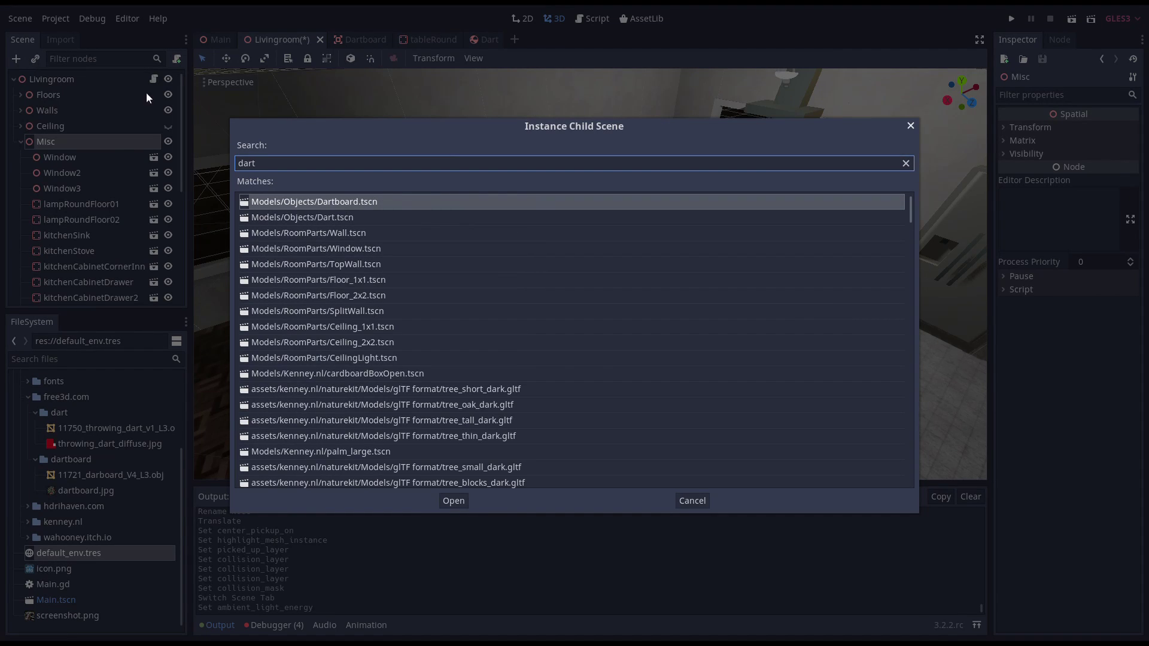
double_click(289, 217)
double_click(78, 291)
text(01)
key(Return)
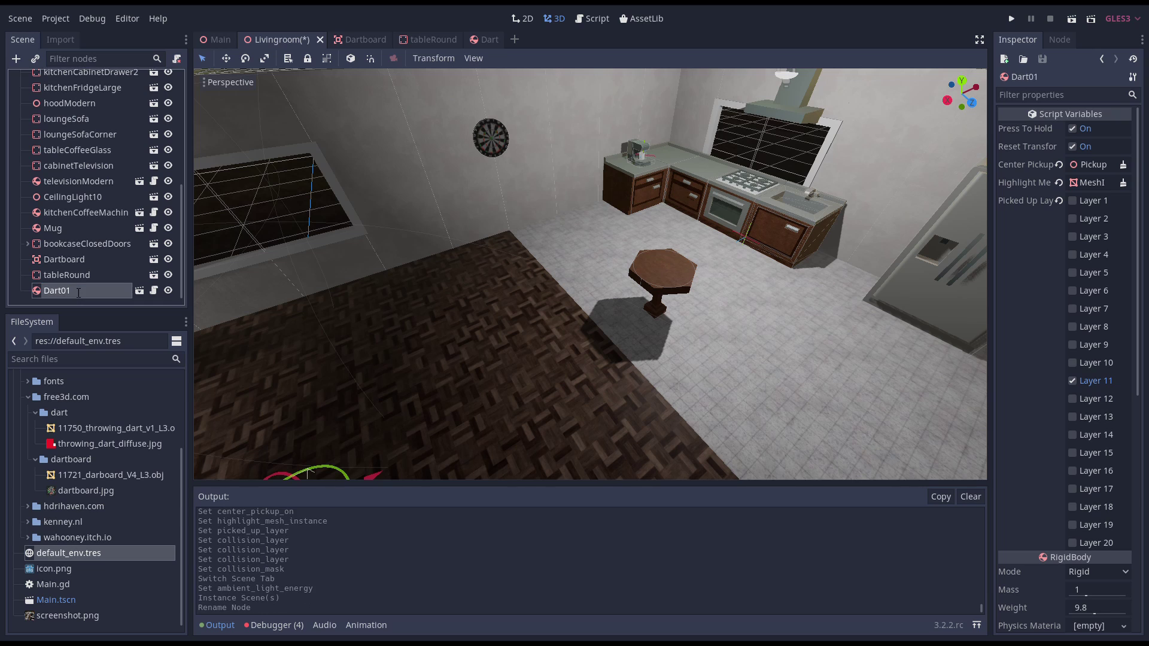
Move Dart01 onto the top of the round table and lower it close to the surface.
drag(371, 476, 710, 277)
drag(684, 235, 685, 210)
key(f)
drag(587, 206, 598, 152)
drag(641, 206, 616, 335)
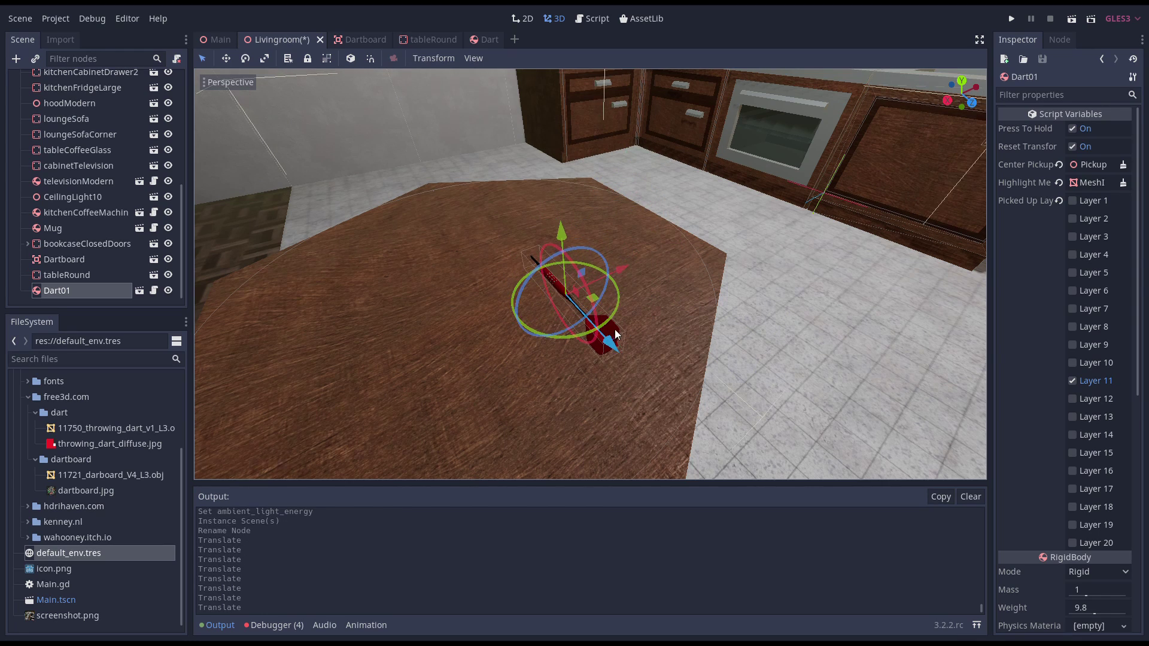
scroll(616, 335, down, 5)
middle_drag(616, 335, 607, 282)
scroll(580, 262, up, 3)
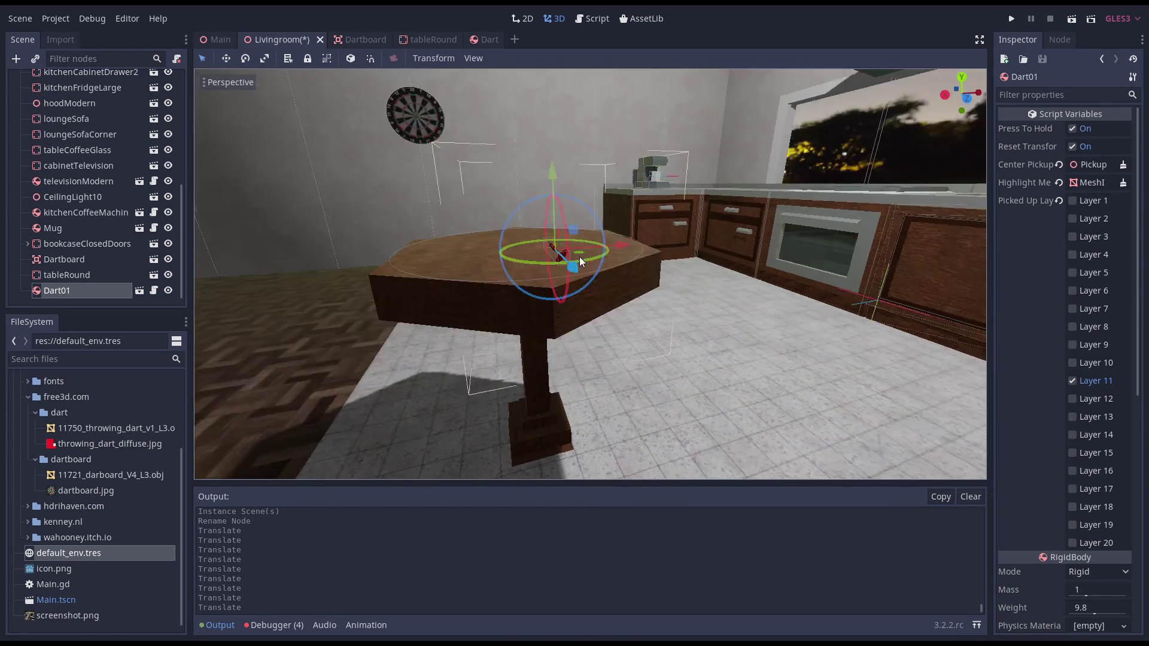
Duplicate Dart01 and move the copy along x so it lies beside the original on the table.
right_click(83, 290)
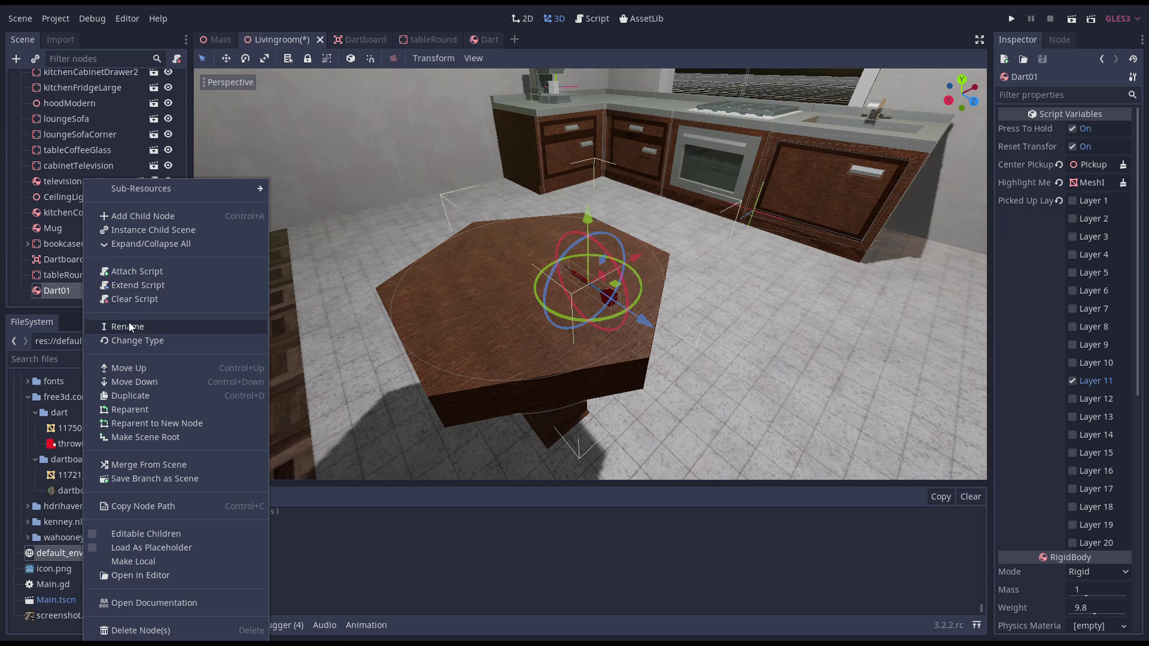
click(148, 396)
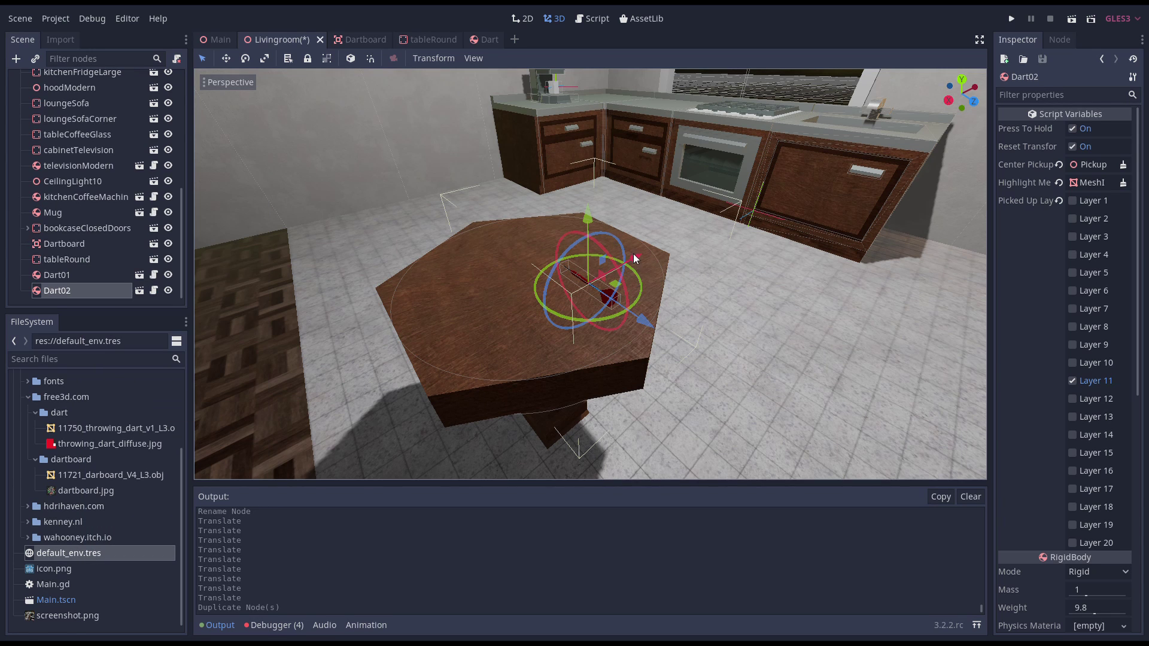
drag(635, 259, 623, 275)
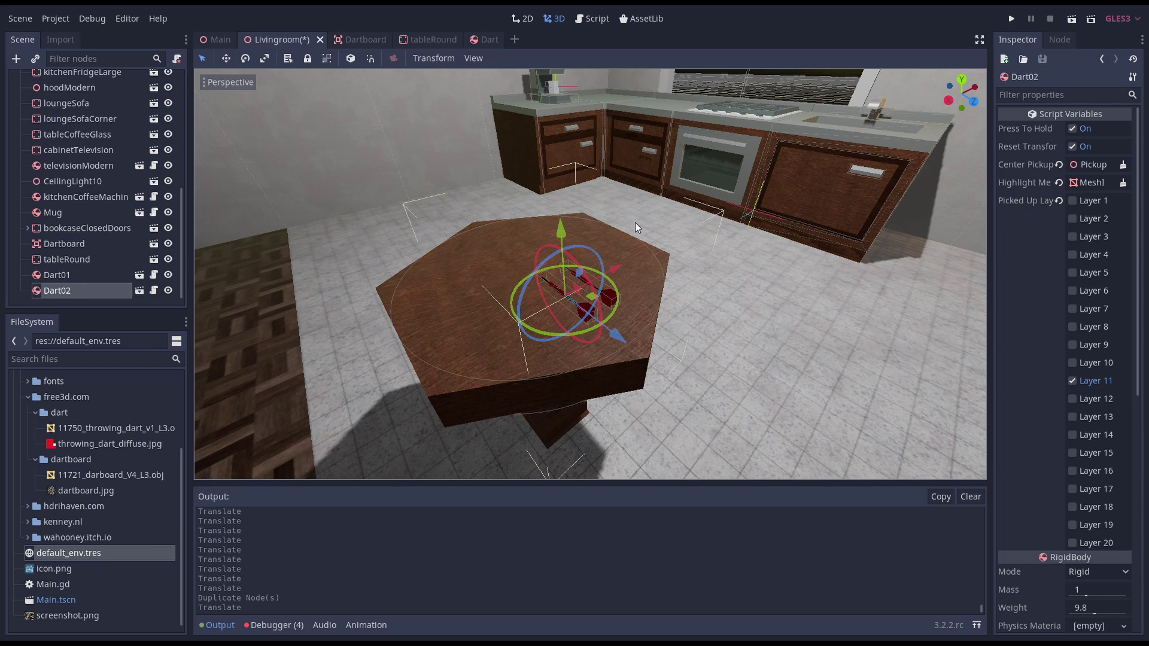
Widen the property area and revert Dart02's Center Pickup On and Highlight Mesh Instance to the Dart scene's defaults.
drag(991, 168, 783, 168)
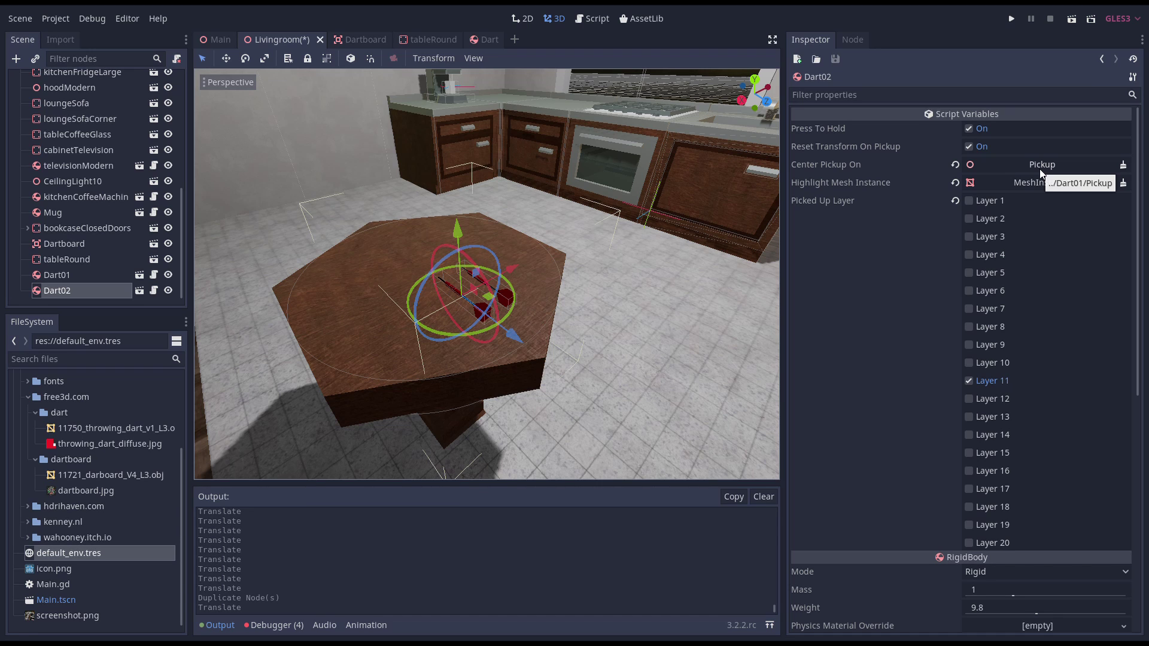
click(955, 165)
click(955, 182)
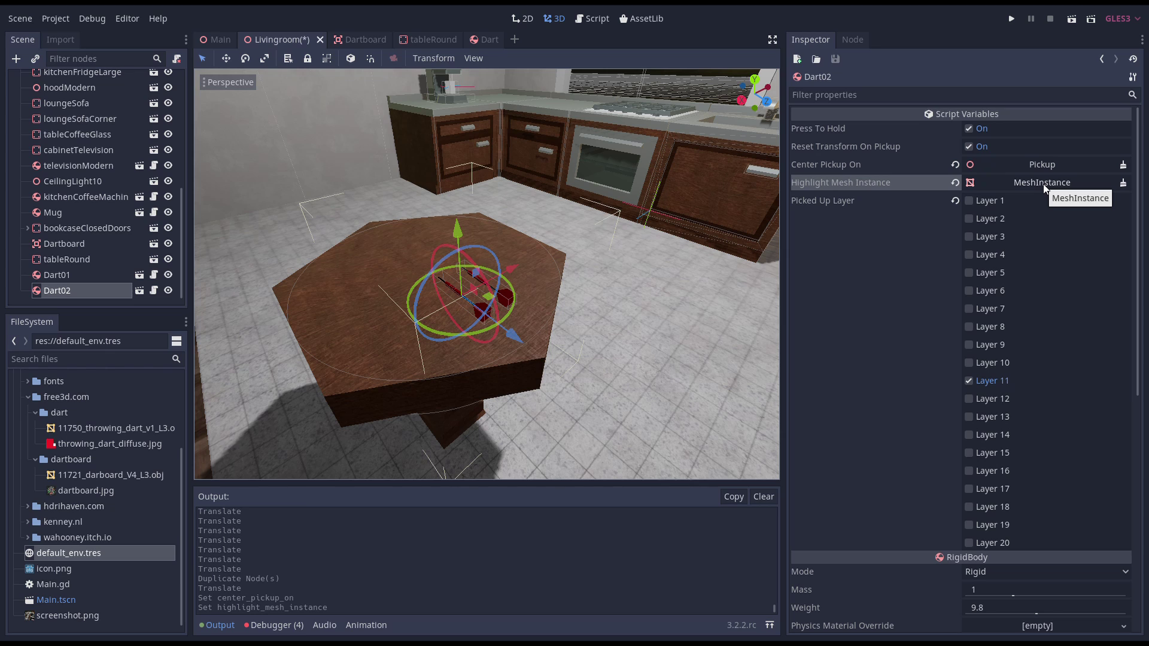
Duplicate Dart01 three more times and put the five darts in numerical order in the scene tree.
click(107, 275)
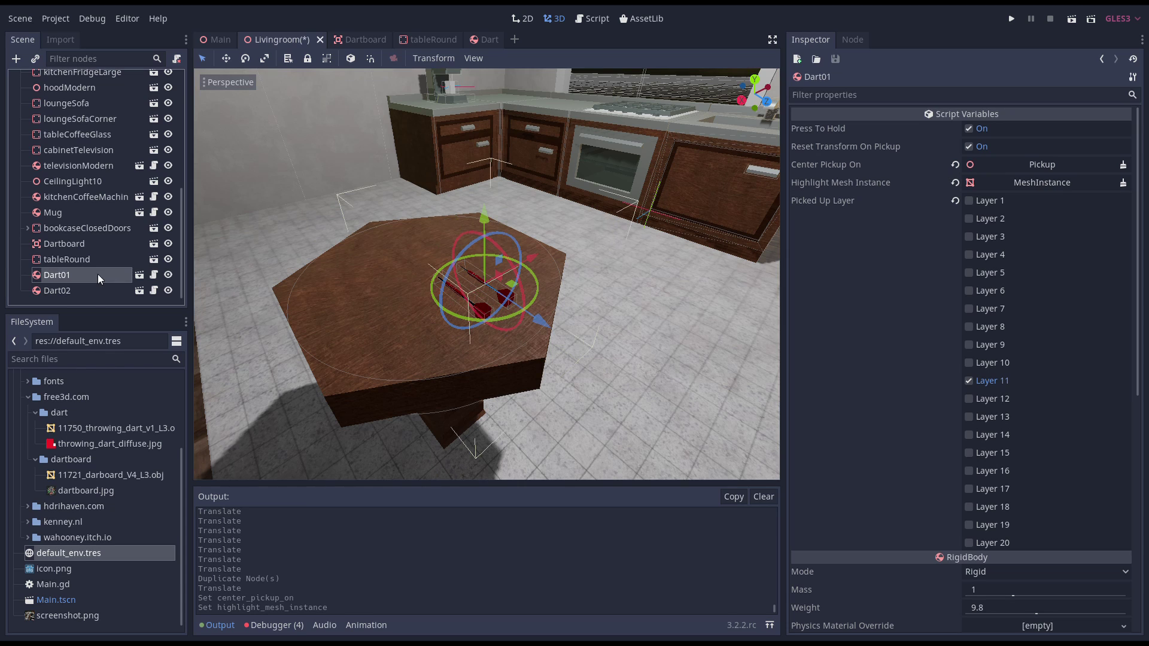
key(ctrl+d)
key(ctrl+d)
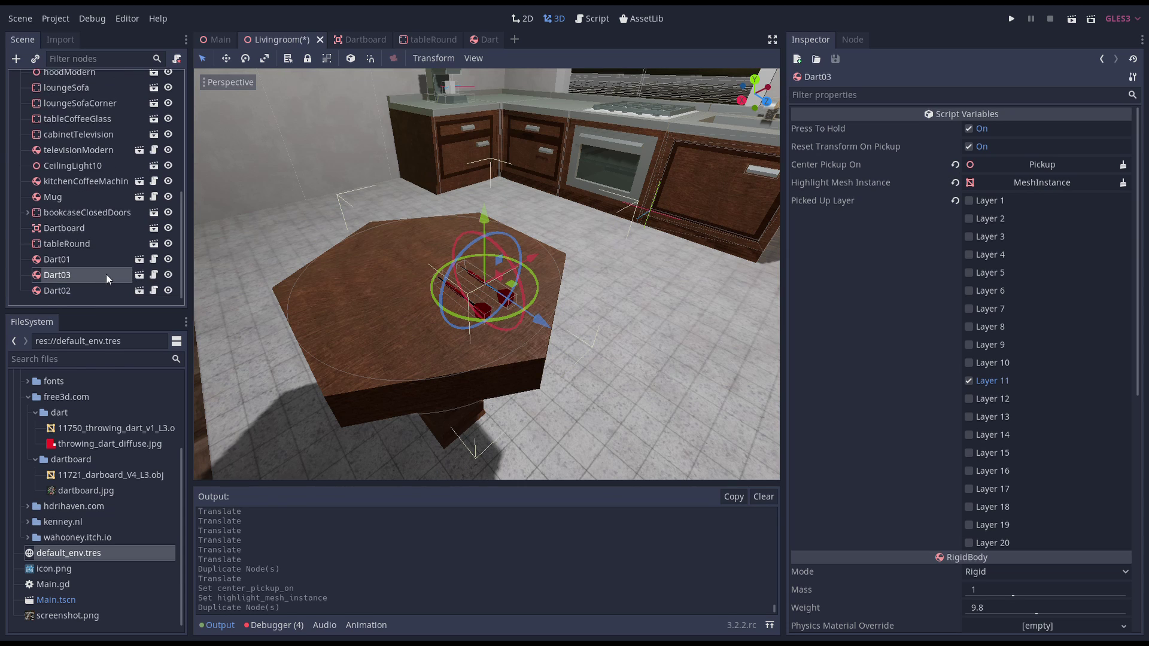
key(ctrl+d)
drag(81, 280, 84, 242)
Revert Dart01's Center Pickup On and Highlight Mesh Instance to the scene defaults and check the same references on Dart02.
click(79, 233)
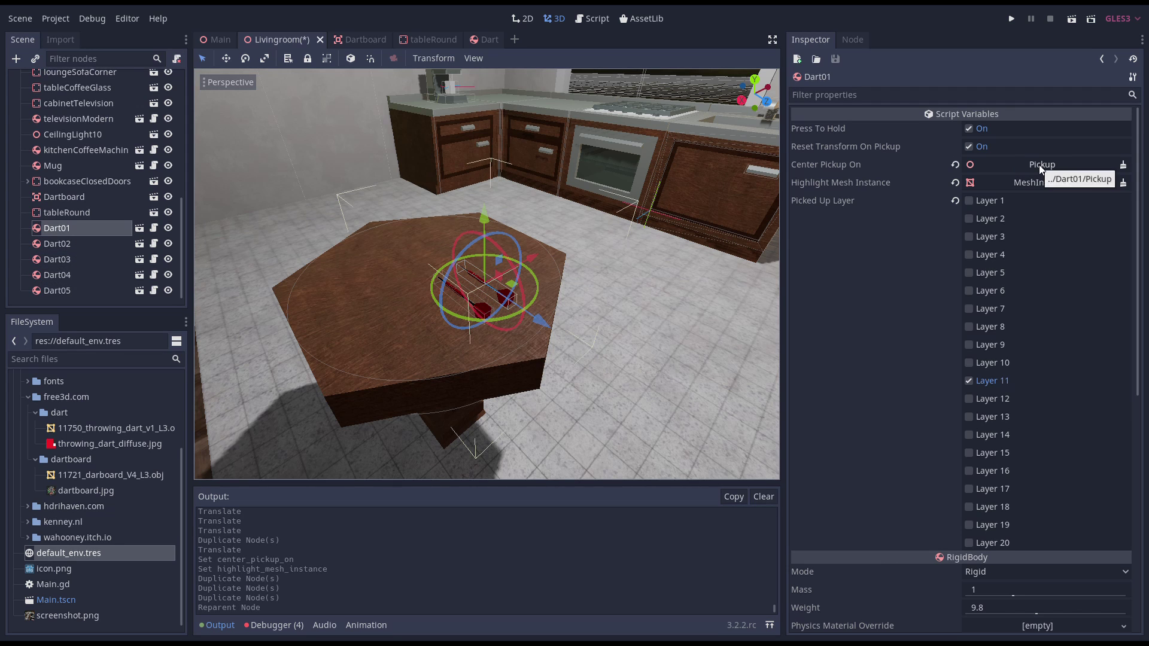
click(955, 165)
click(956, 183)
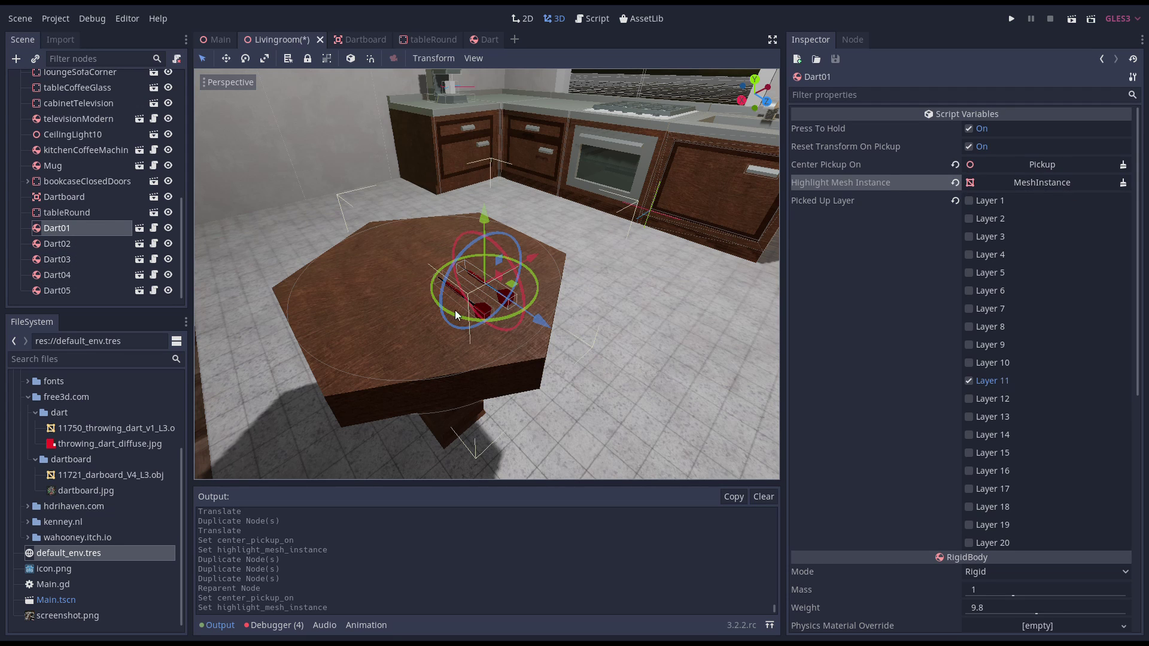
click(60, 244)
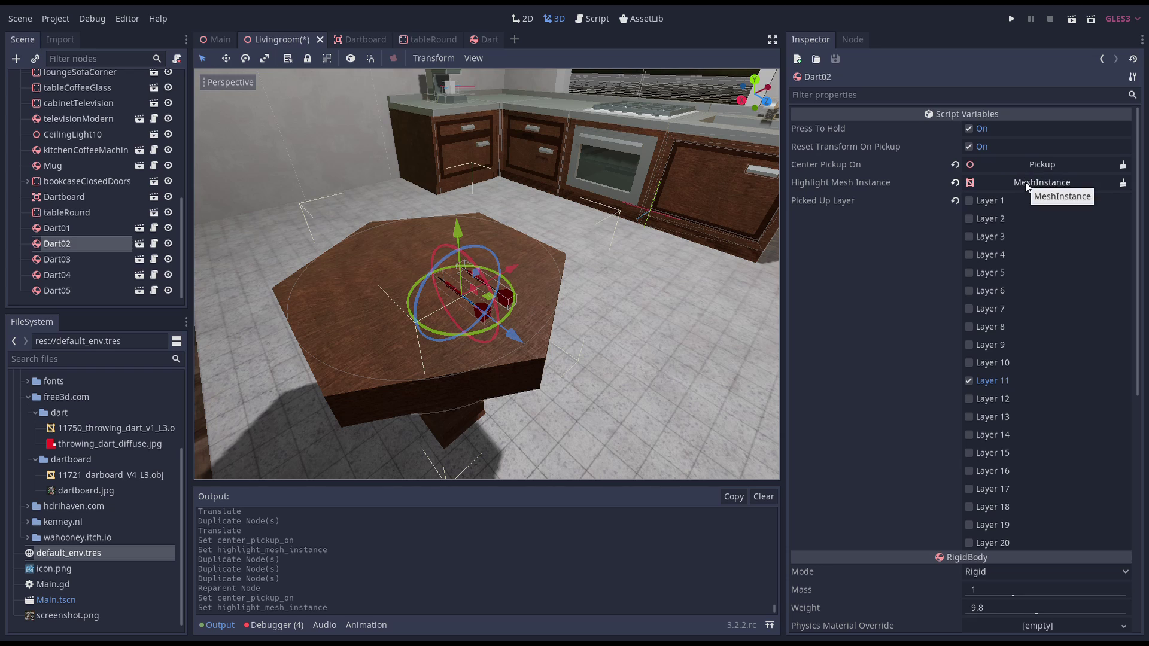
Move Dart03 about -0.135 along x and revert its Center Pickup On and Highlight Mesh Instance to the scene defaults.
click(71, 260)
drag(500, 268, 454, 295)
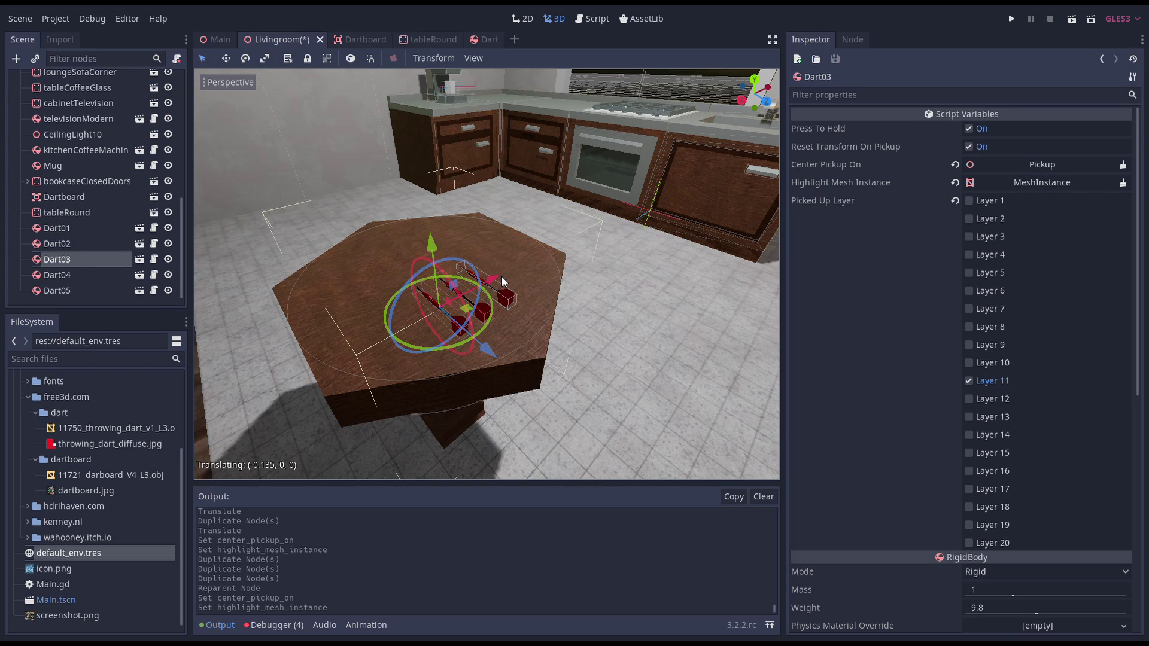
click(955, 164)
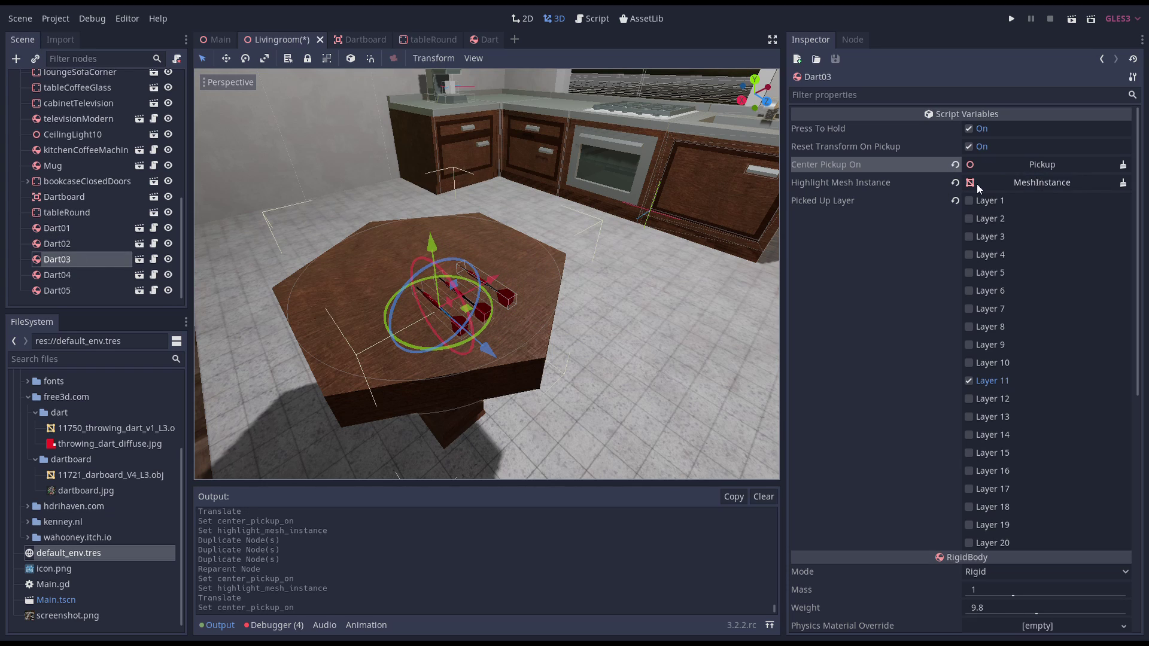
click(956, 182)
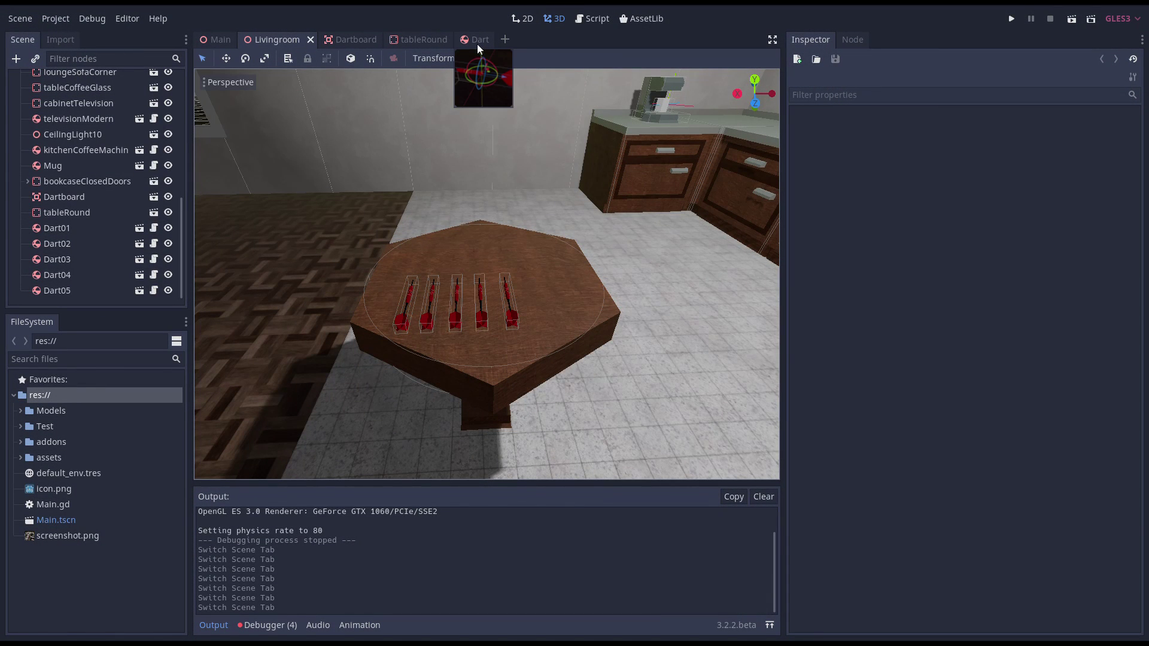
Enable continuous collision detection on the Dart scene's root rigid body.
click(476, 42)
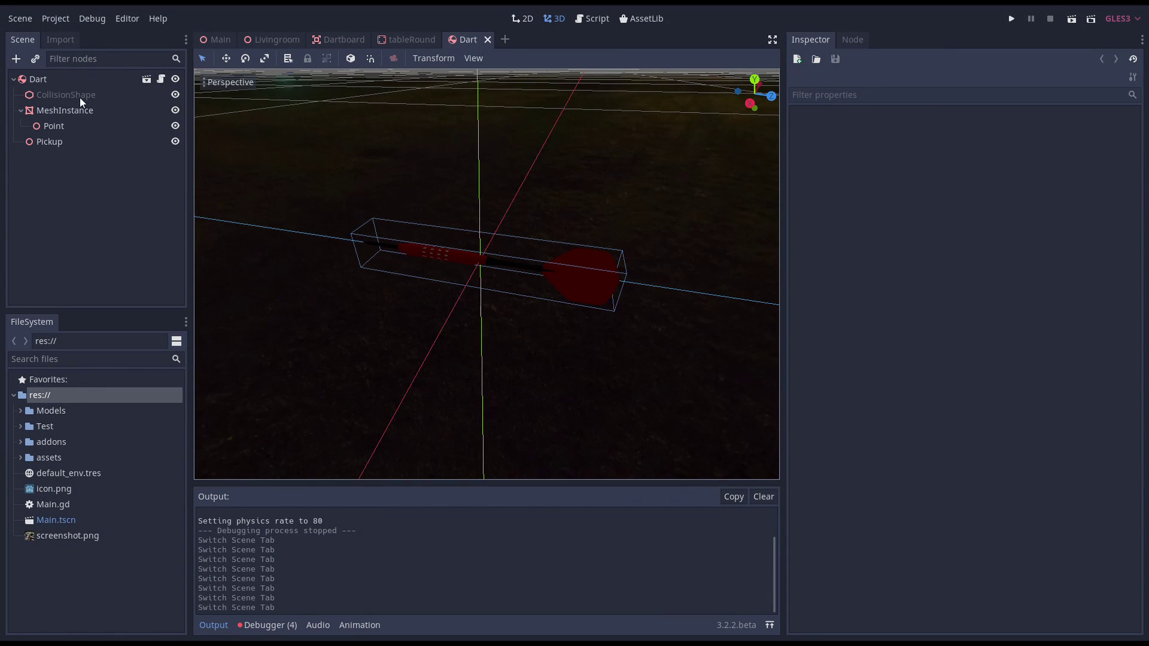
click(74, 83)
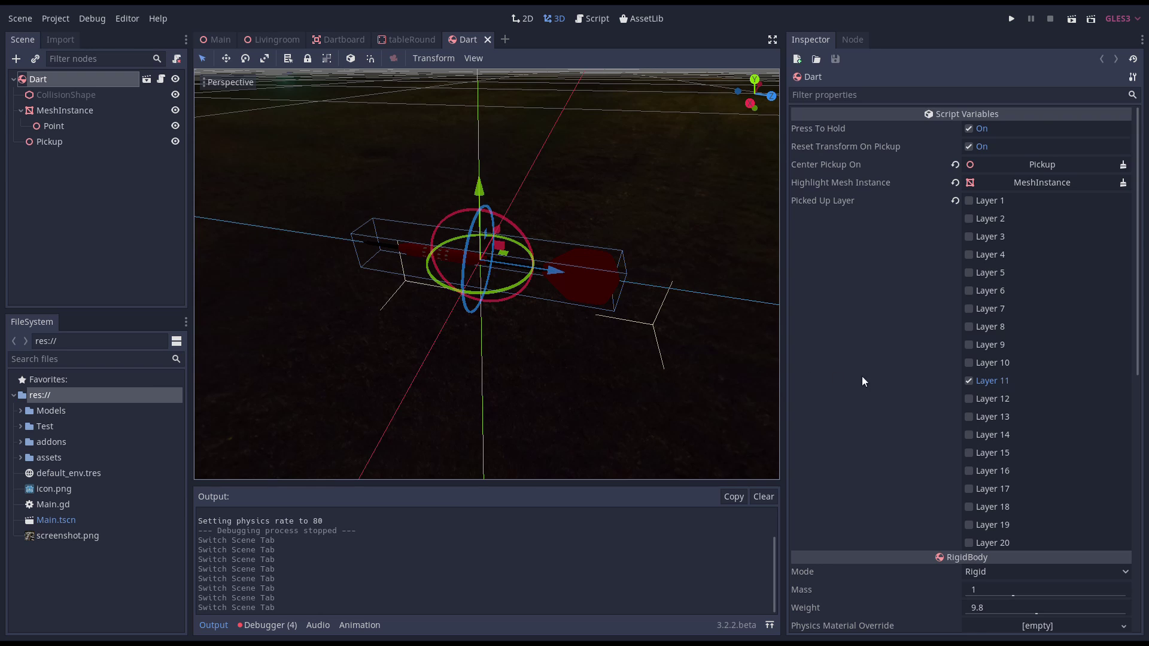
scroll(862, 381, down, 5)
scroll(854, 366, down, 1)
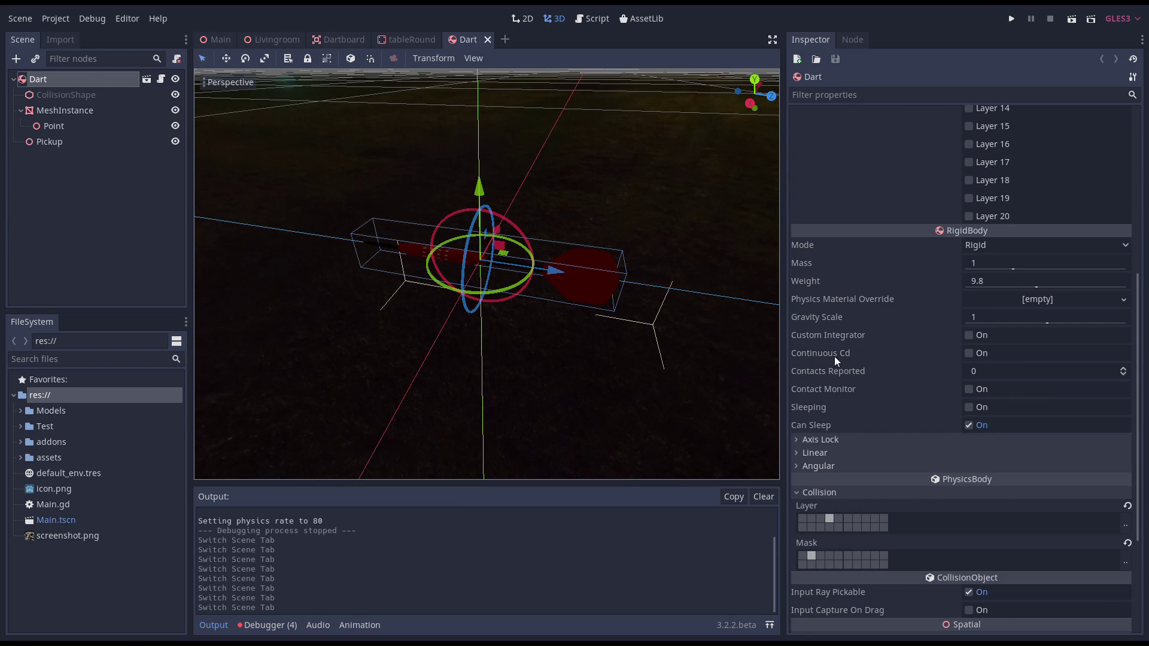
mouse_move(810, 352)
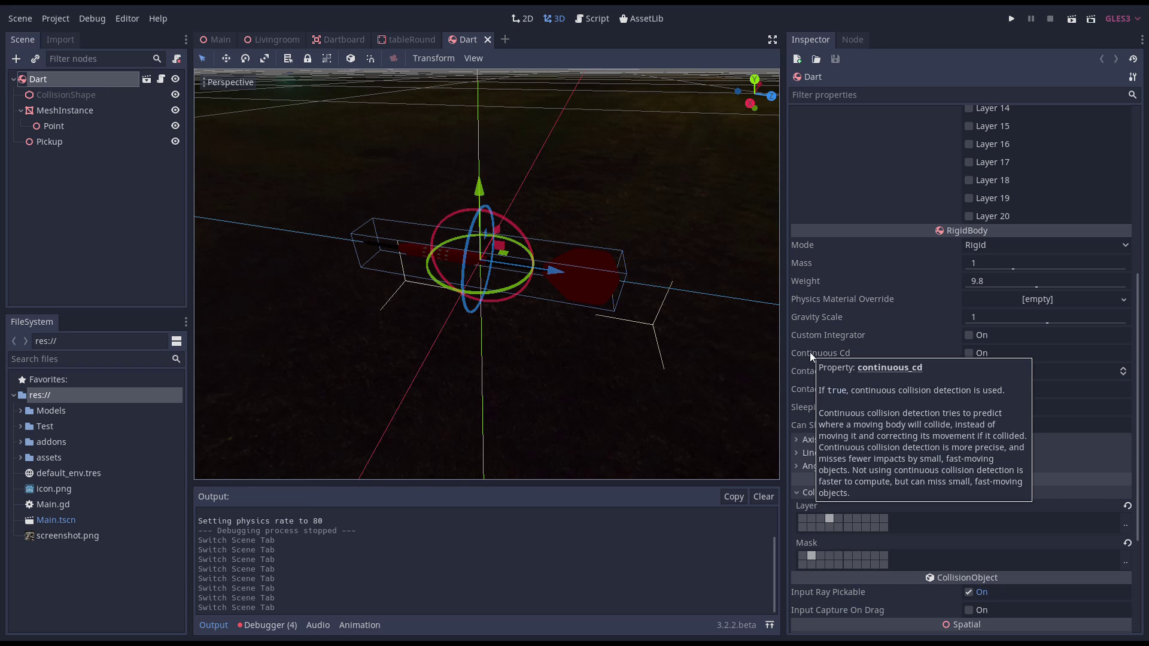
click(968, 353)
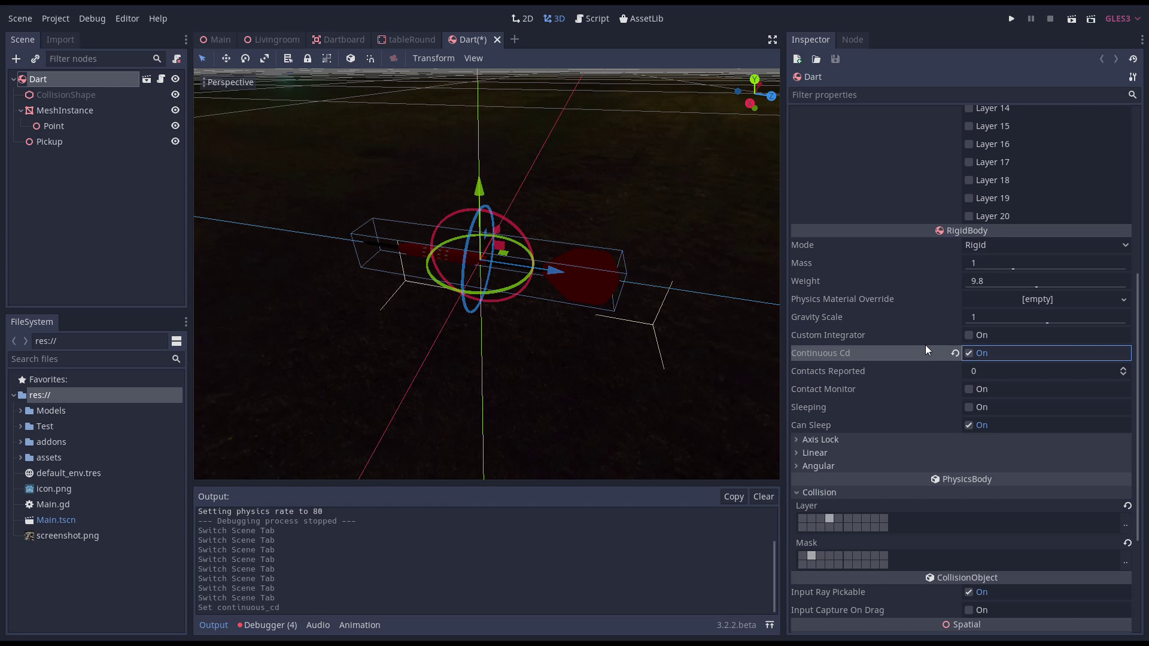
Examine how the cylinder collision shape fits the tabletop in the tableRound scene.
click(411, 38)
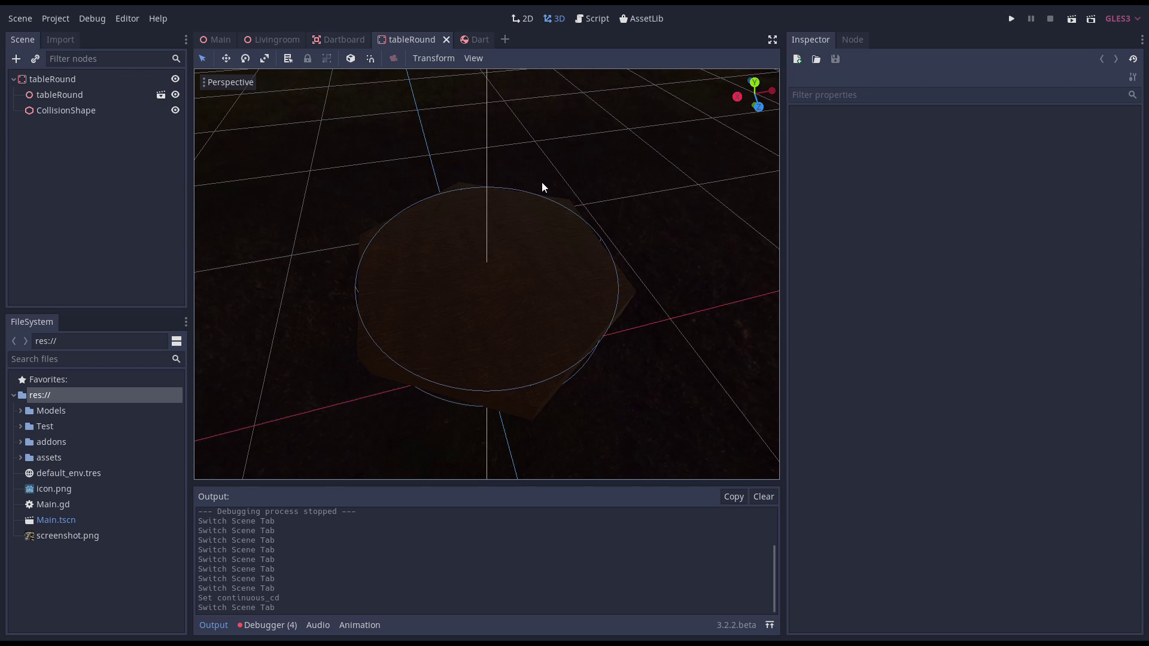
middle_drag(542, 183, 562, 256)
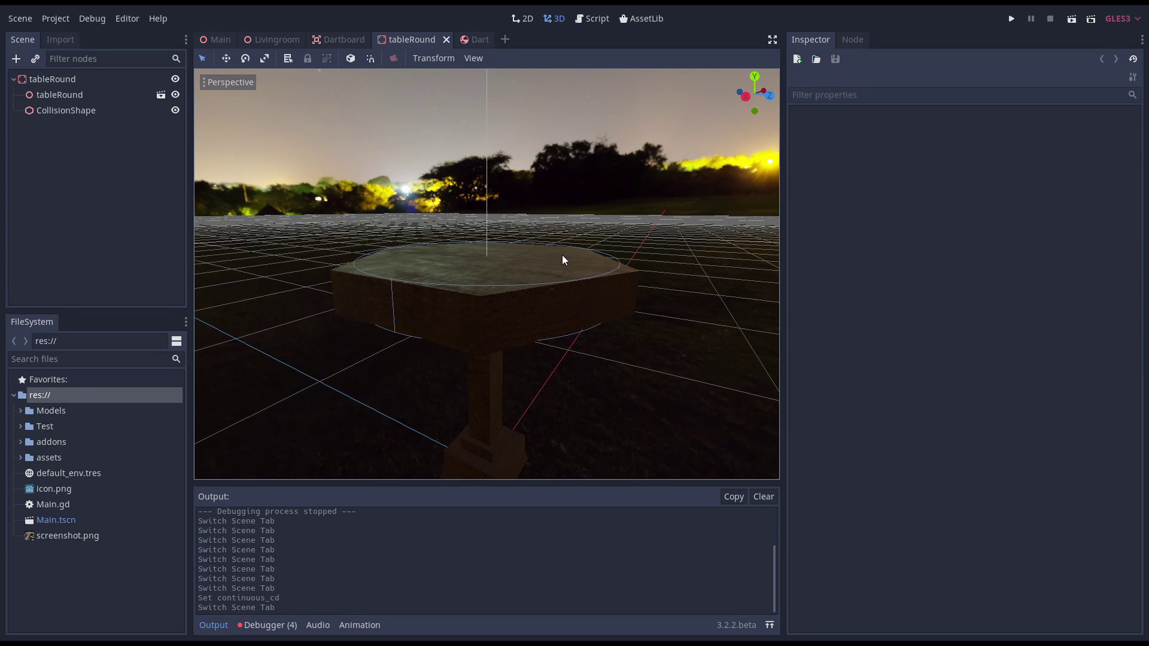
middle_drag(562, 254, 510, 291)
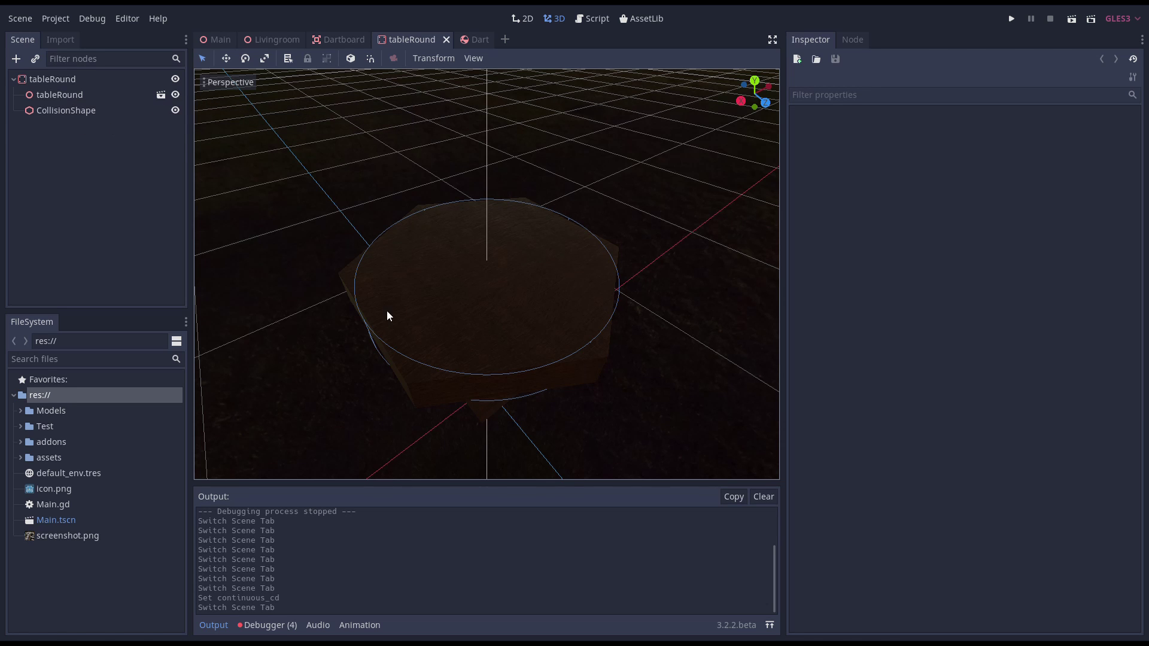
scroll(403, 307, up, 3)
middle_drag(403, 306, 427, 275)
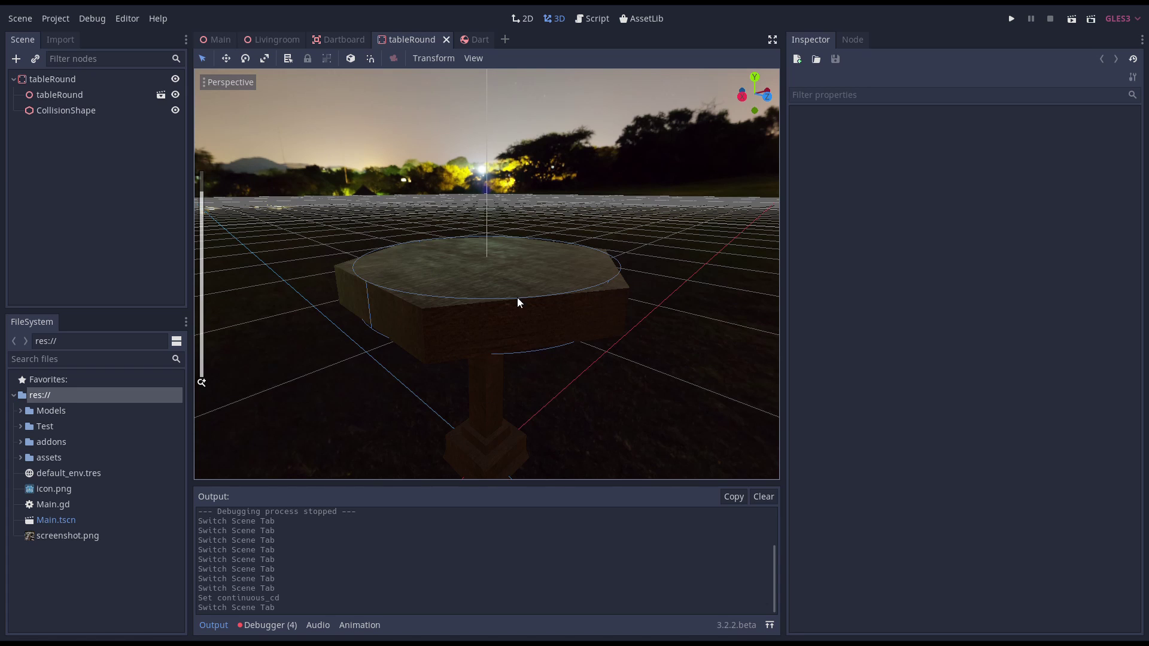
middle_drag(401, 345, 387, 393)
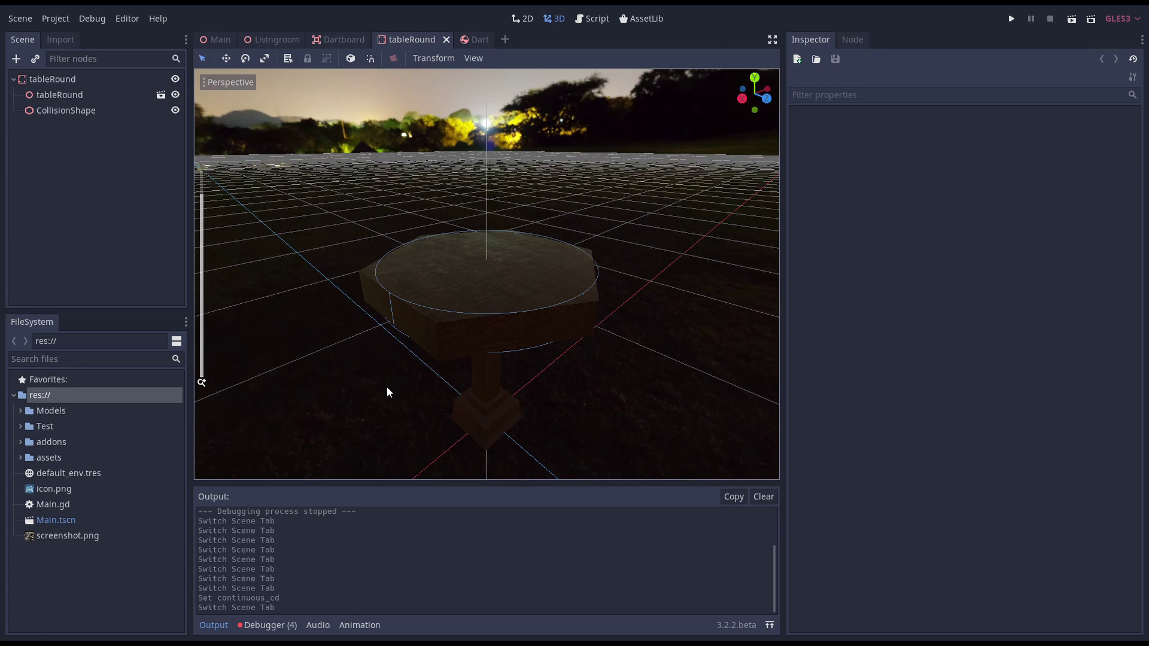
Enable Editable Children on the tableRound model instance and focus on its tableRoundClone mesh.
click(62, 96)
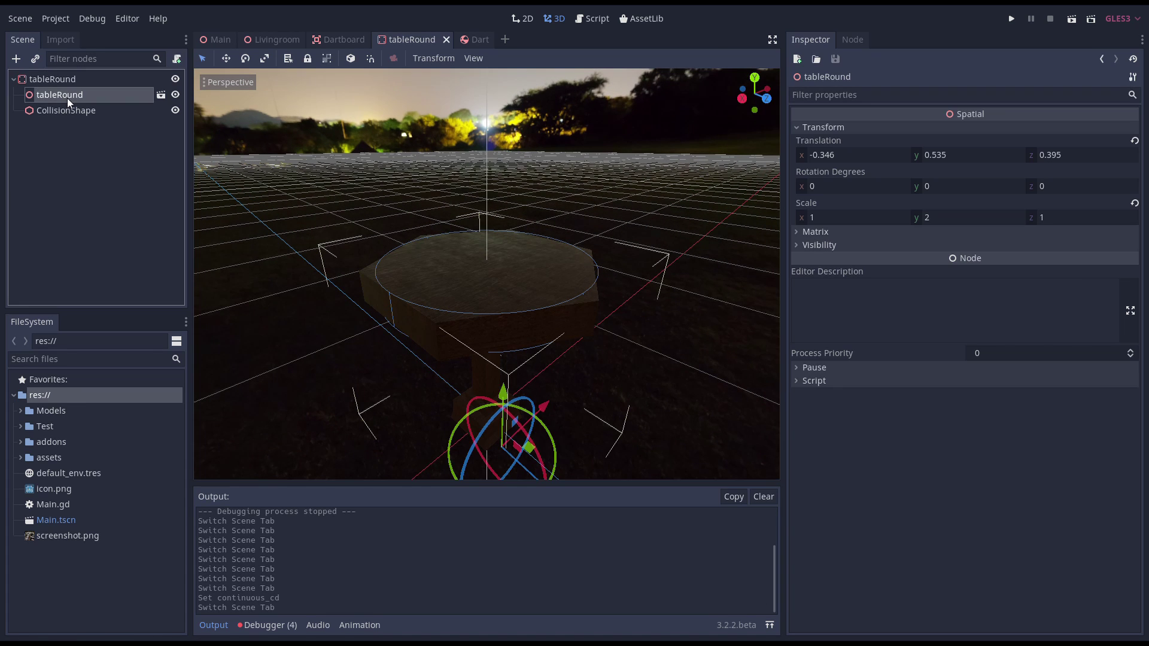
right_click(67, 97)
click(168, 397)
click(82, 110)
key(f)
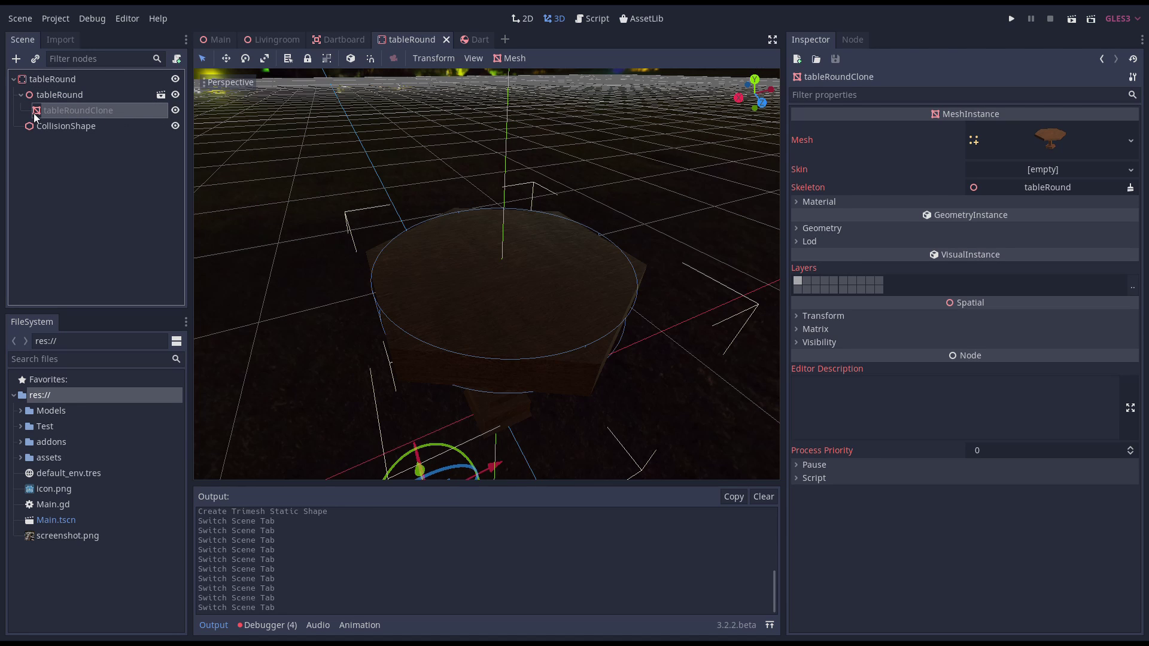
Create a single convex collision sibling from the tableRoundClone mesh and check how it wraps the table.
click(506, 59)
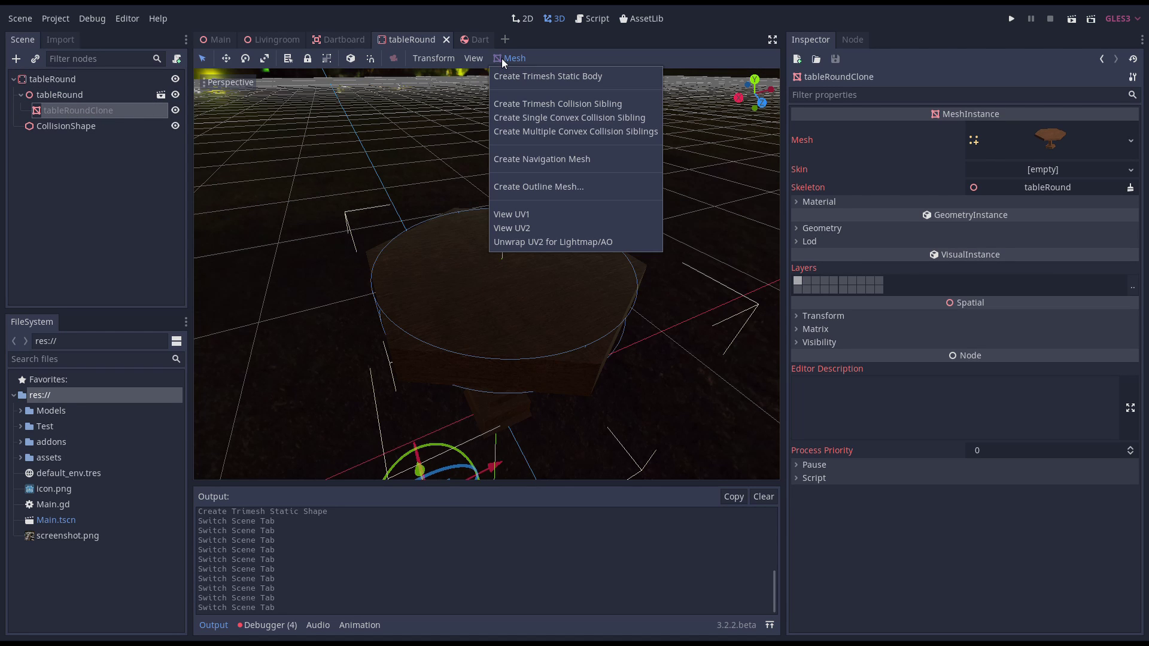
click(562, 118)
middle_drag(490, 299, 447, 337)
middle_drag(454, 423, 473, 365)
scroll(473, 365, down, 1)
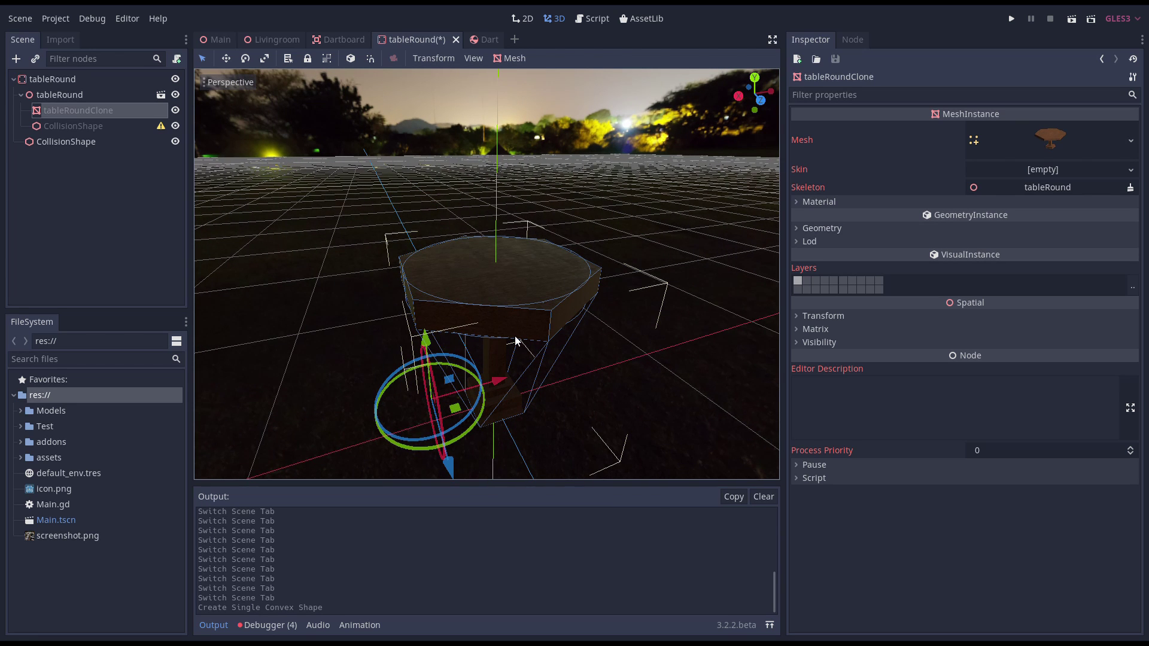
Copy the generated ConvexPolygonShape and paste it as the shape of the root body's own CollisionShape, replacing the cylinder.
click(93, 96)
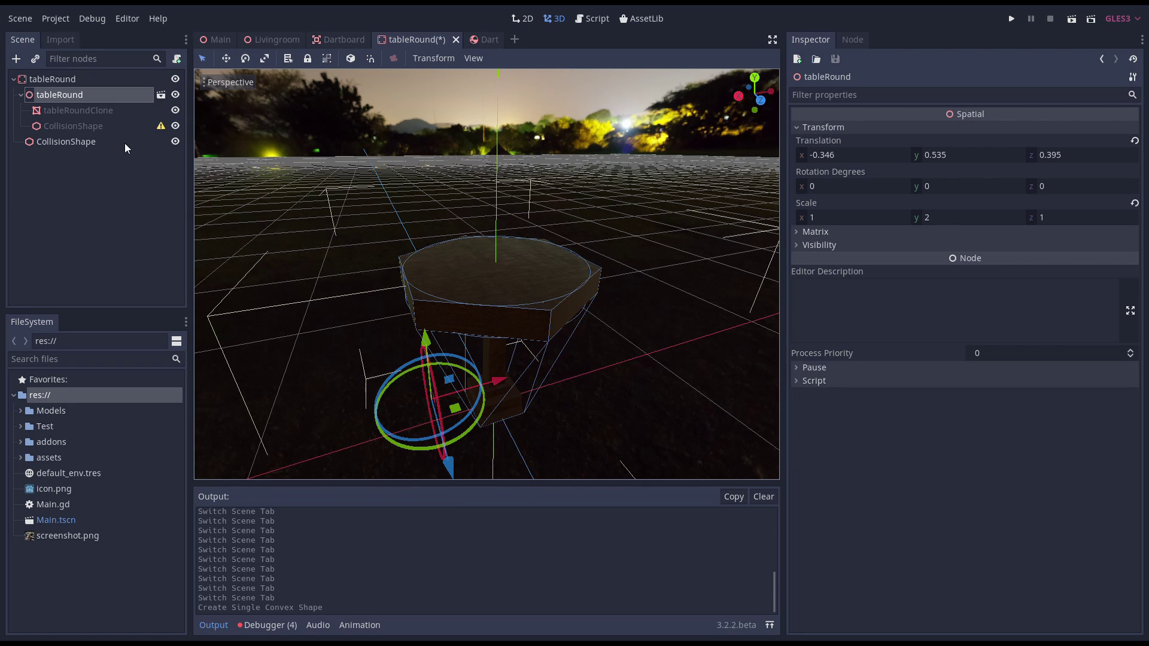
click(102, 127)
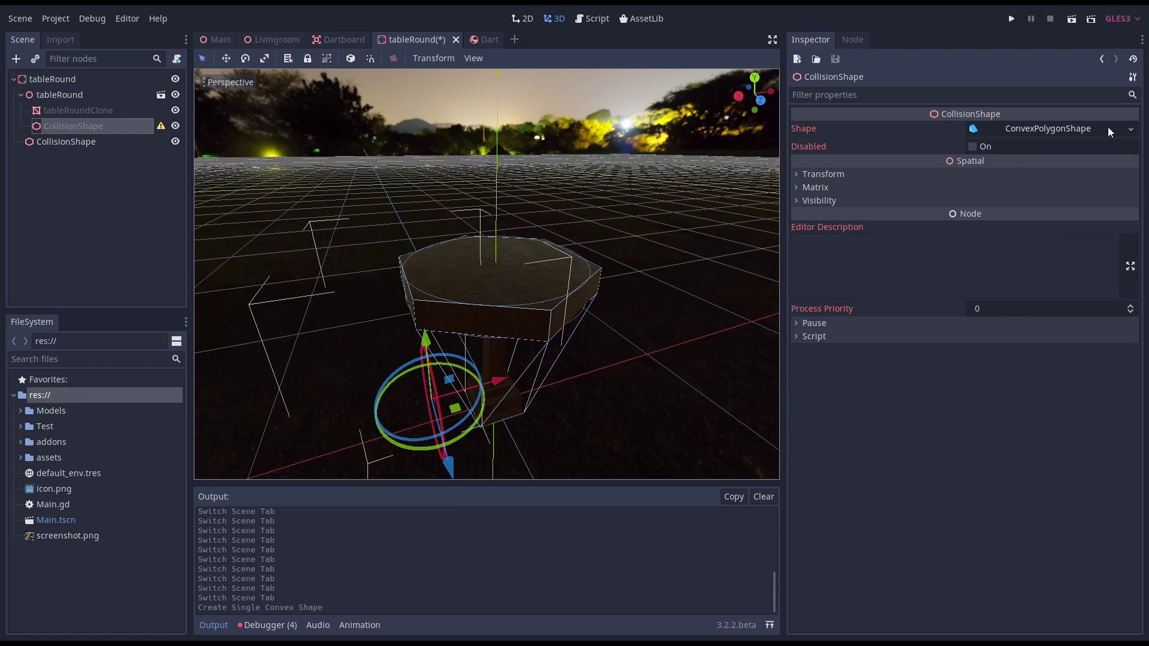
click(1130, 129)
click(1050, 366)
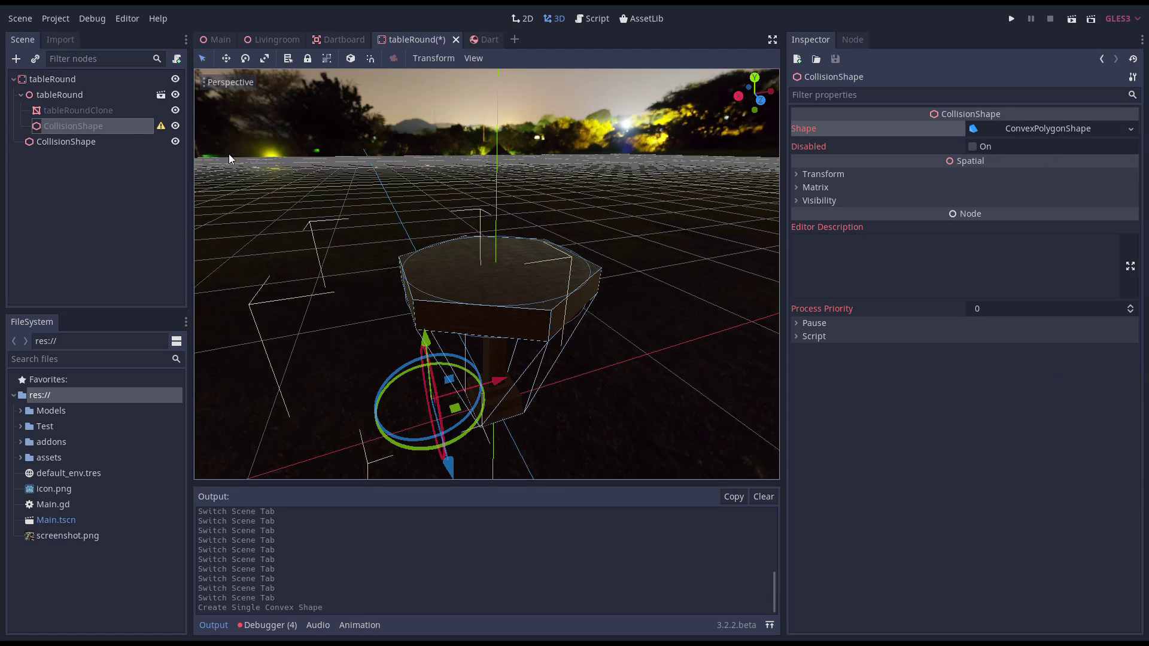
click(66, 141)
click(1129, 129)
click(1053, 380)
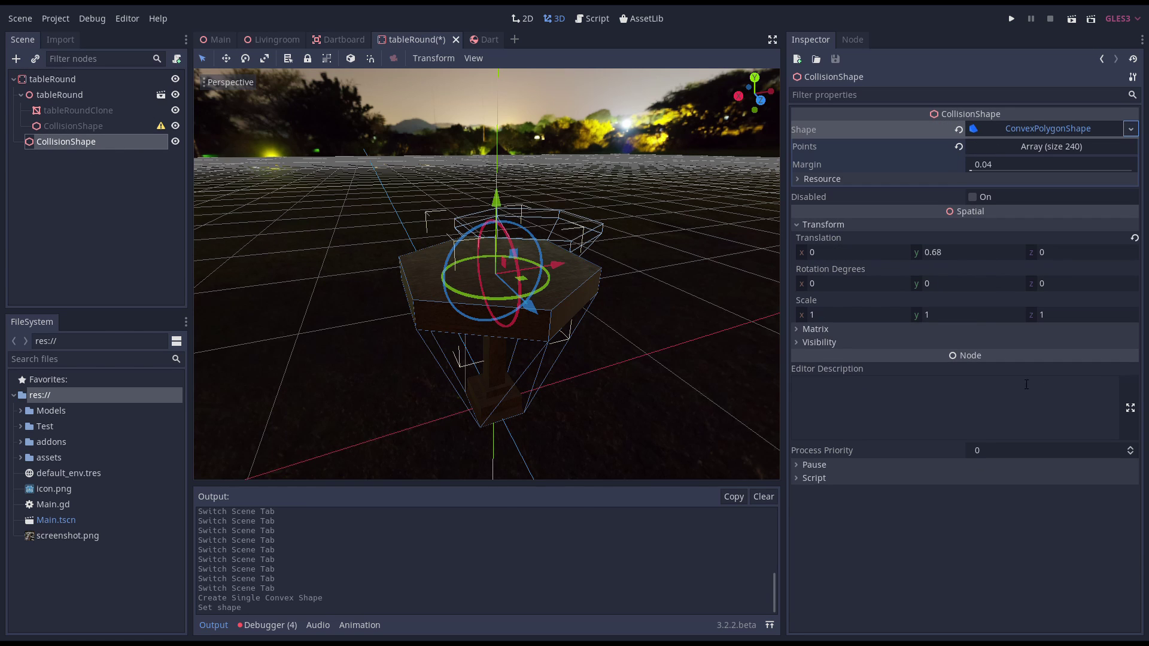
Disable Editable Children on the tableRound model instance, accepting the property reset, and save the scene.
click(89, 91)
right_click(84, 92)
click(155, 391)
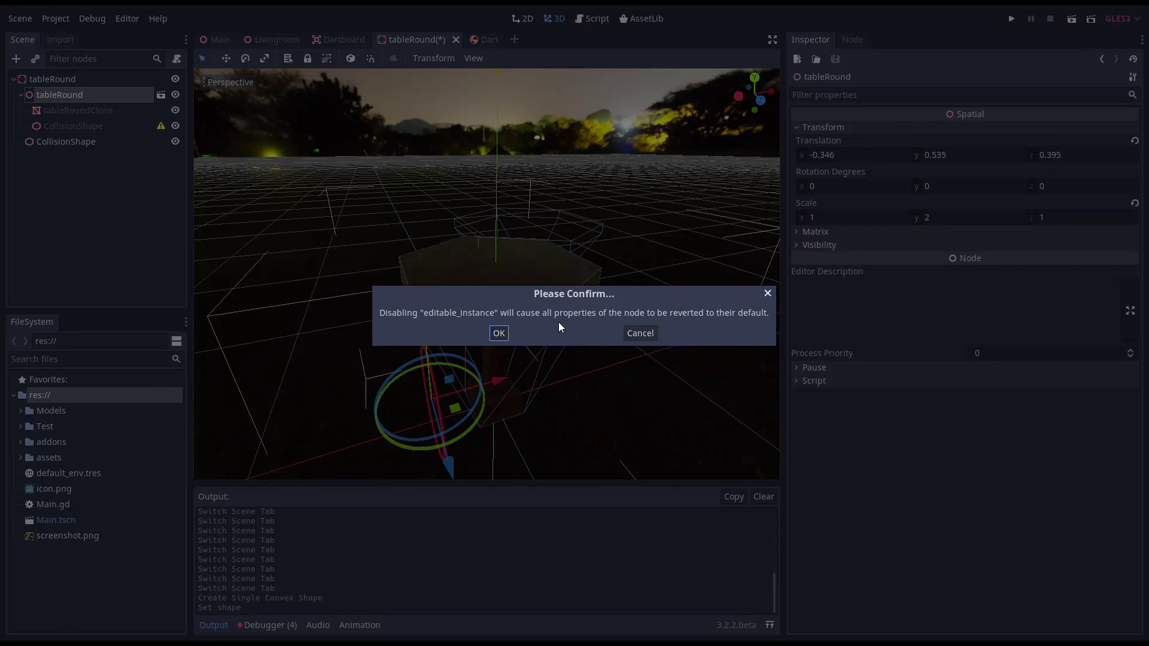
click(503, 331)
key(ctrl+s)
Close the tableRound scene and reopen it from its instance in the Livingroom scene.
click(456, 40)
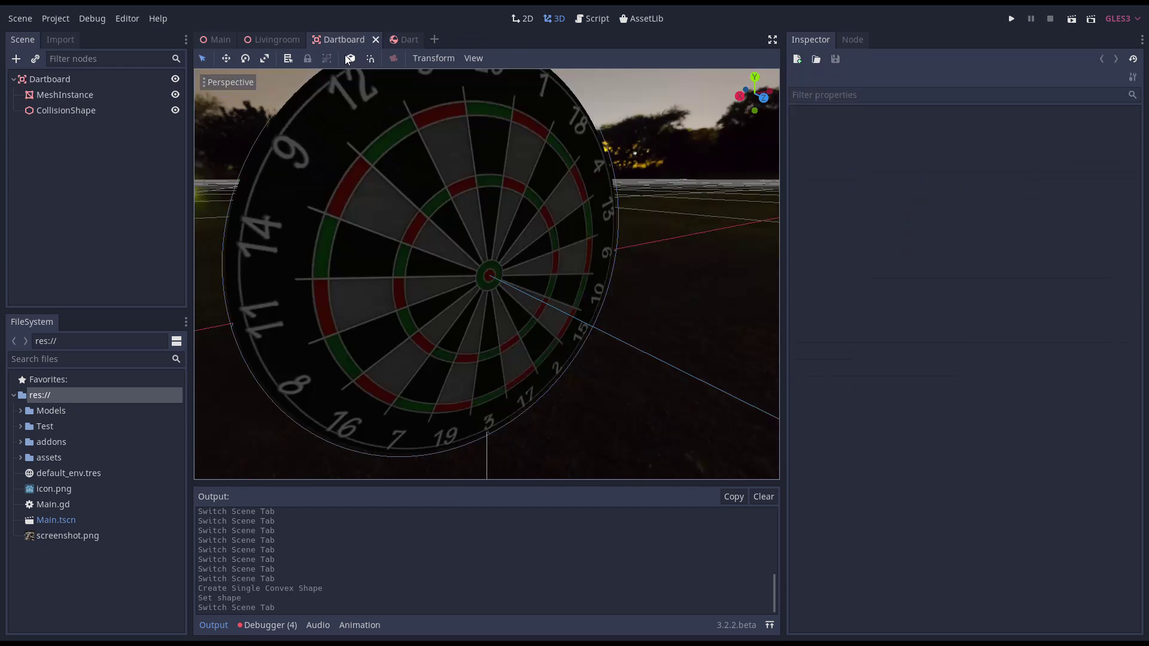
click(275, 39)
click(154, 213)
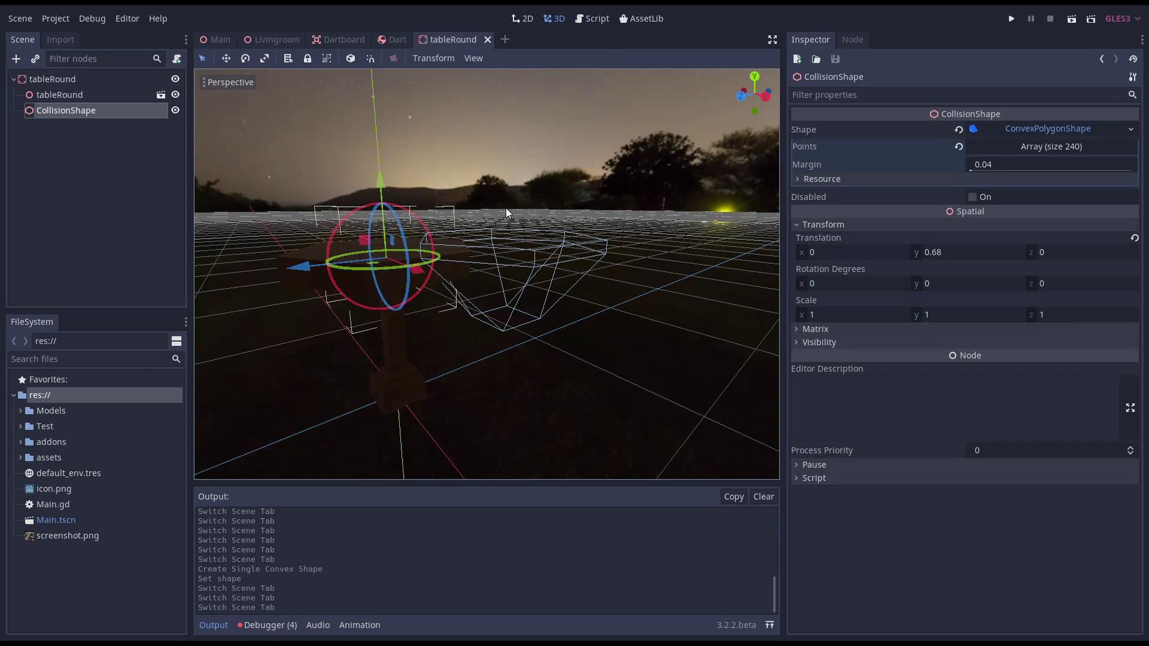
Align the convex collision shape with the table mesh by moving it to about x -0.348, y 0.63, z 0.394.
click(222, 86)
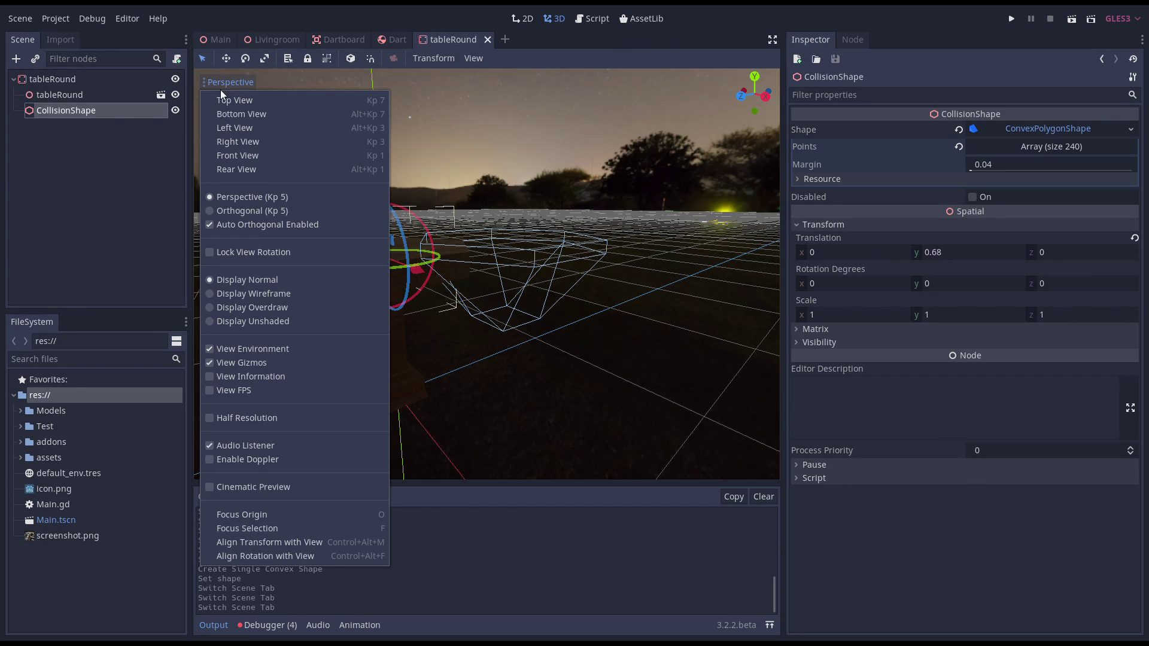
click(236, 100)
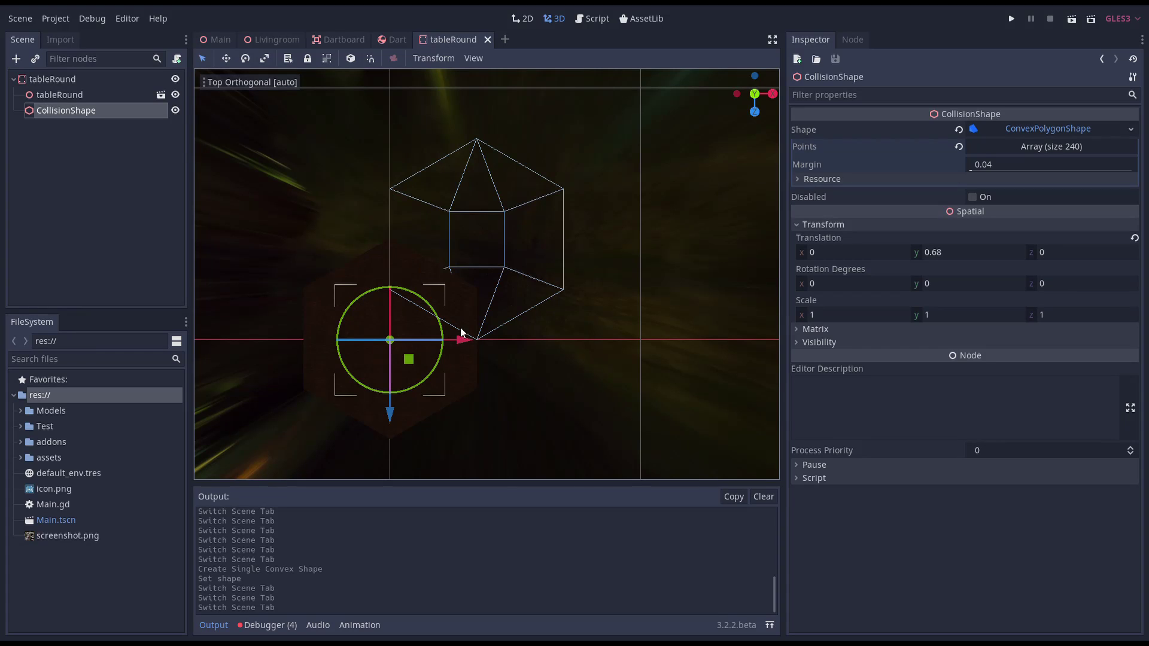
drag(461, 339, 375, 340)
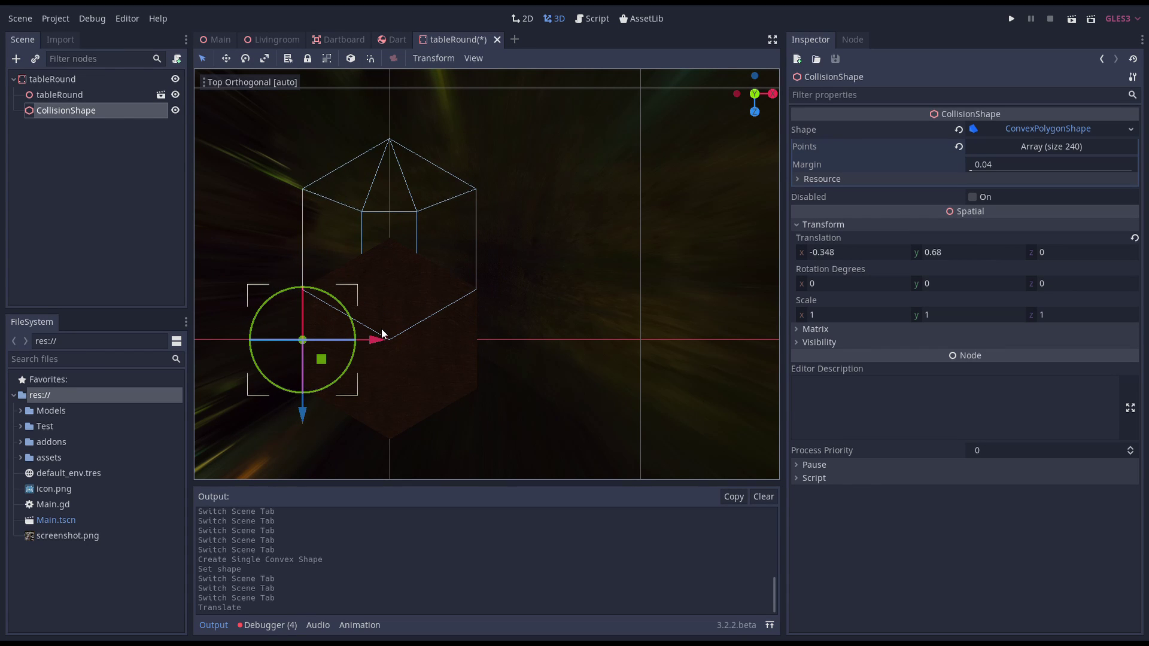
drag(301, 409, 290, 509)
middle_drag(425, 393, 371, 226)
drag(292, 217, 292, 232)
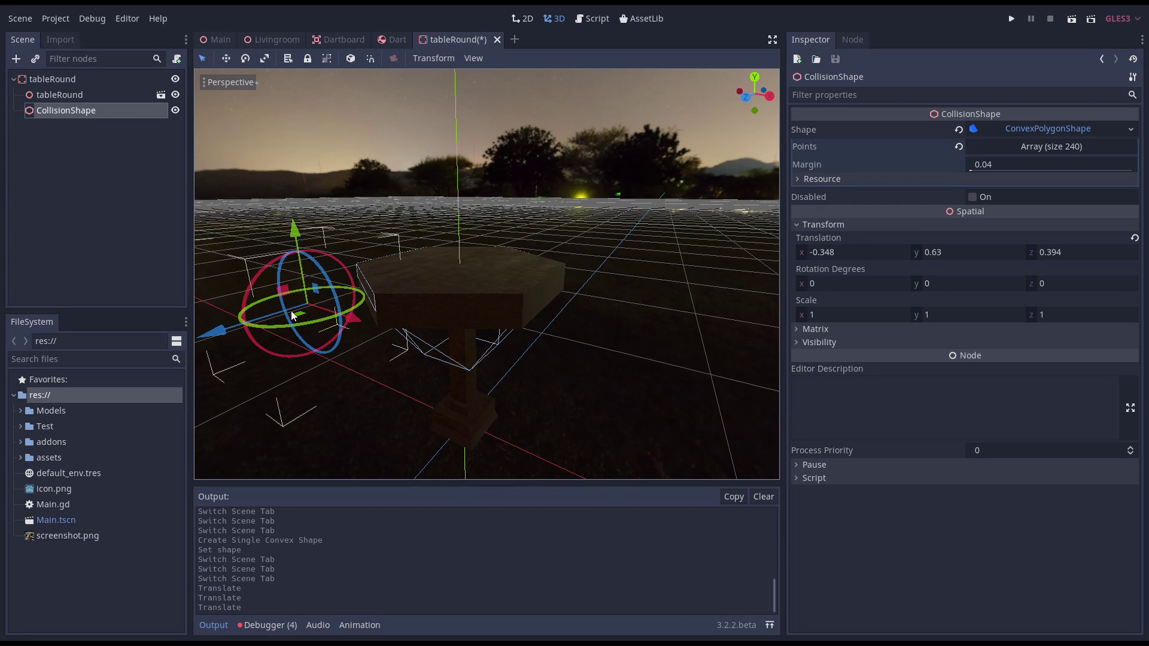
drag(217, 335, 222, 336)
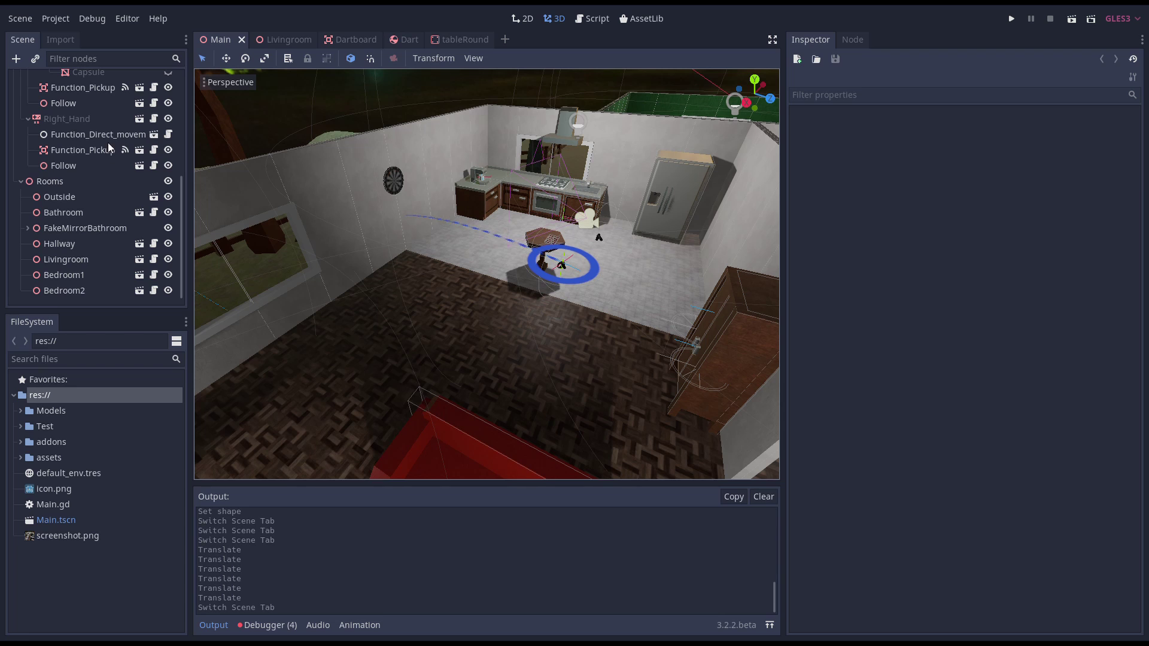
In the Main scene, set the Impulse Factor of the Right_Hand's Function_Pickup to 1.5.
click(80, 150)
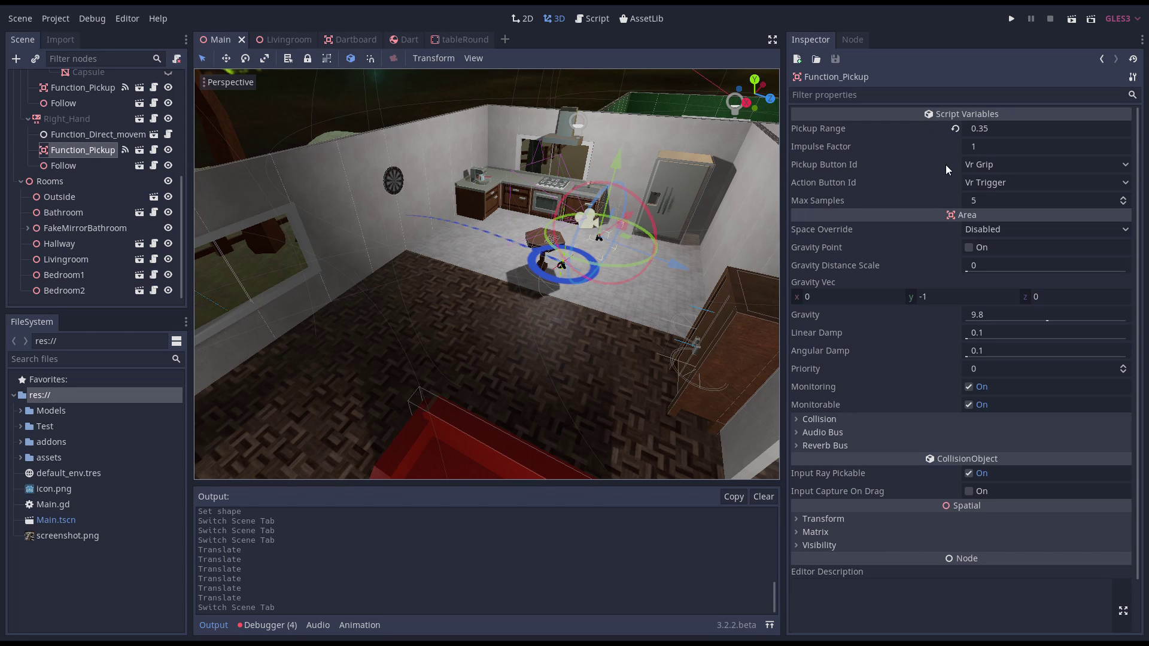
click(996, 146)
text(.5)
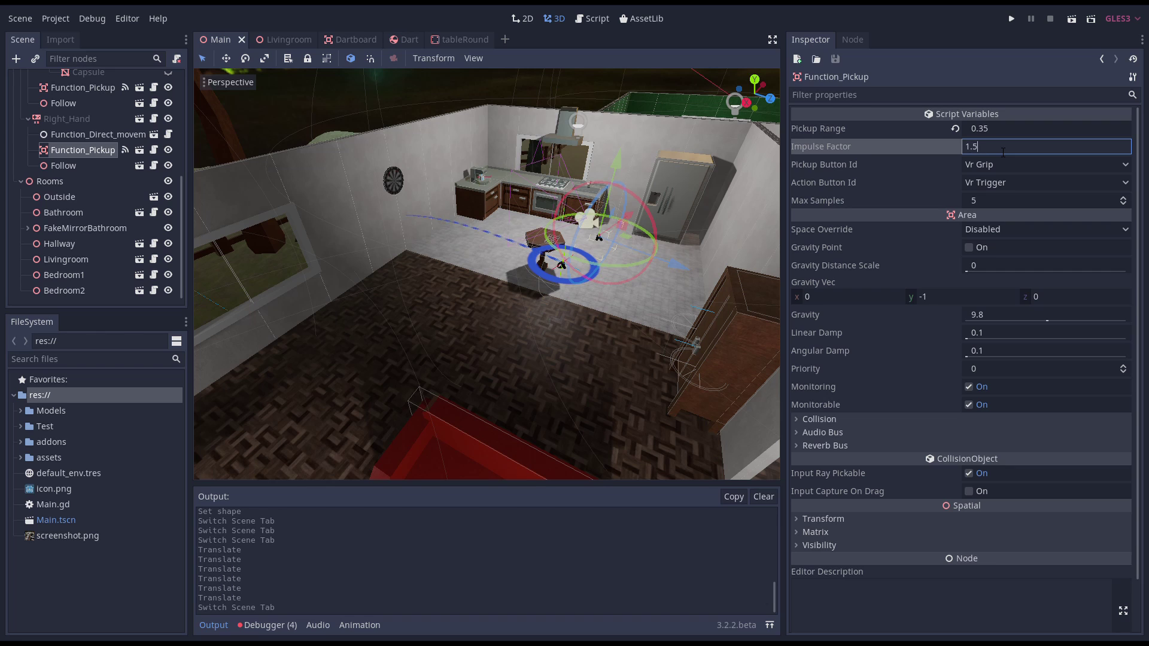
key(Return)
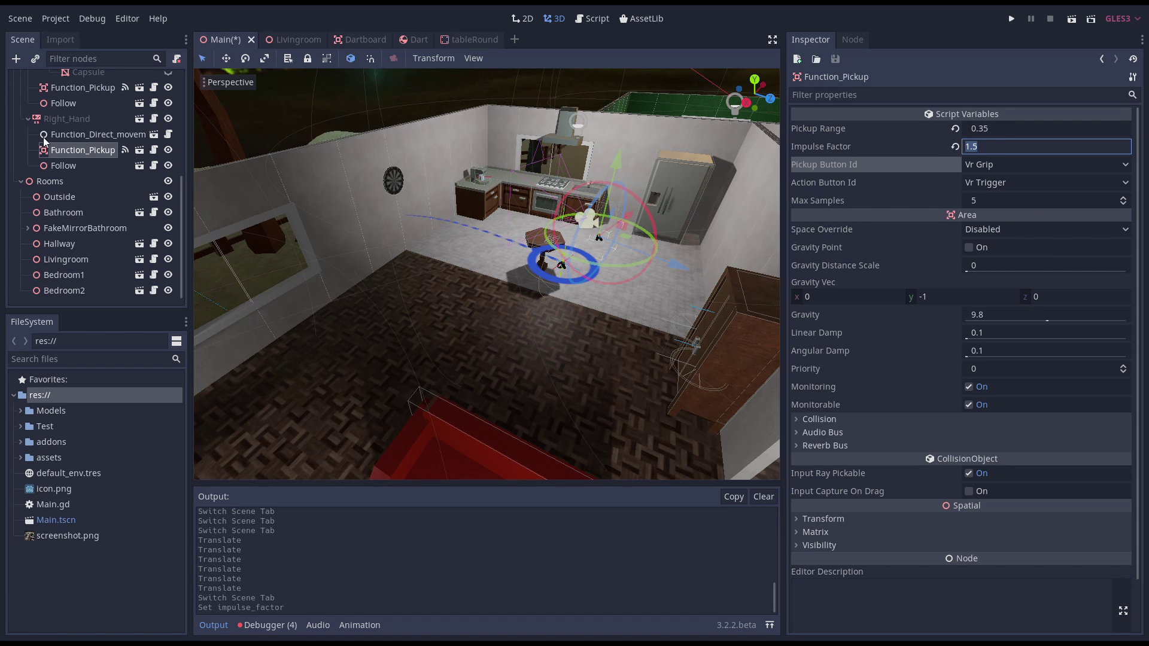
Set the Impulse Factor of the other hand's Function_Pickup to 1.5 as well.
click(82, 88)
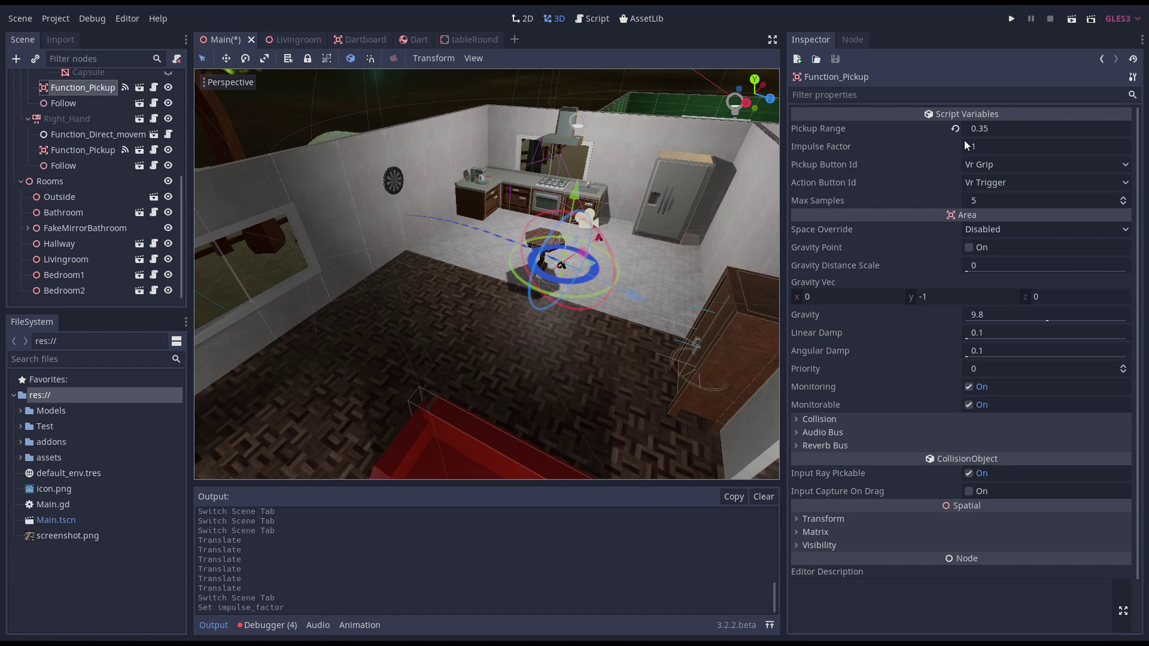
click(989, 147)
text(1.5)
key(Return)
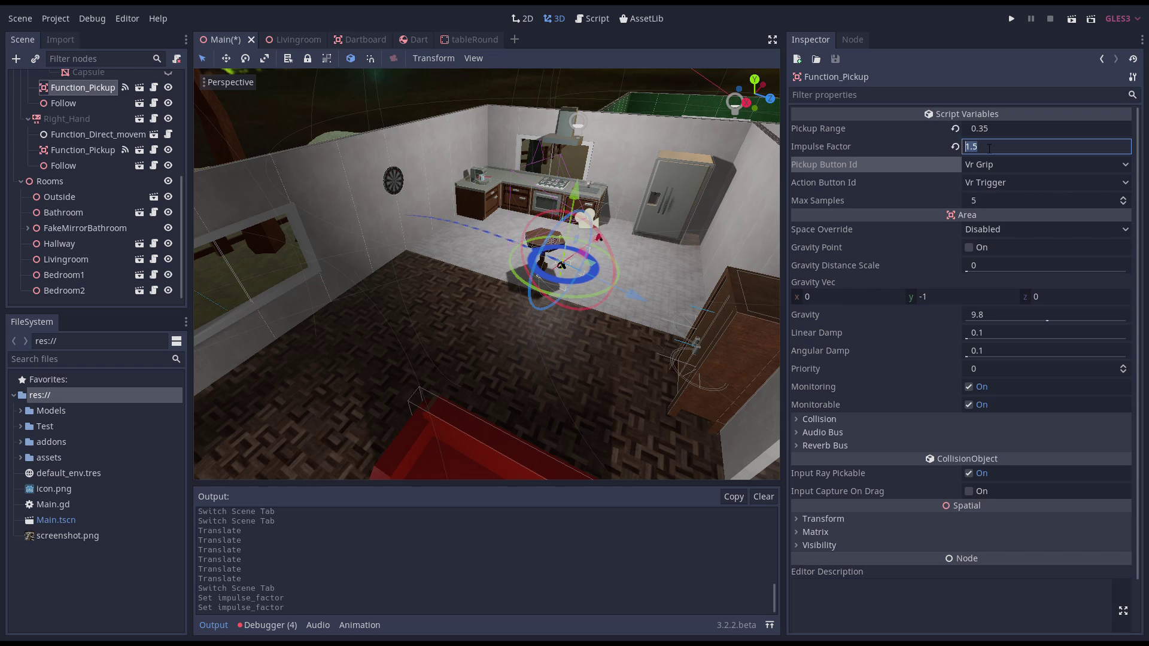